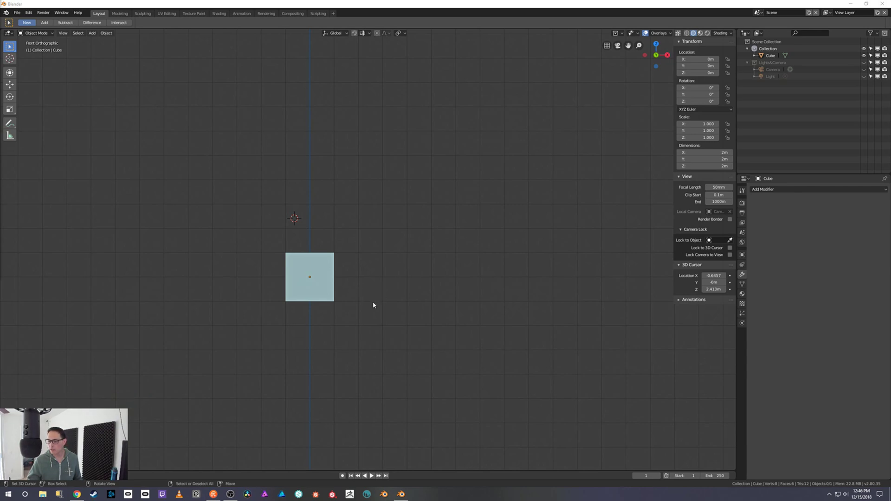
Snap the 3D cursor to the world origin at the centre of the default cube
{"action": "middle_click_drag", "start_coordinate": [327, 280], "coordinate": [365, 278]}
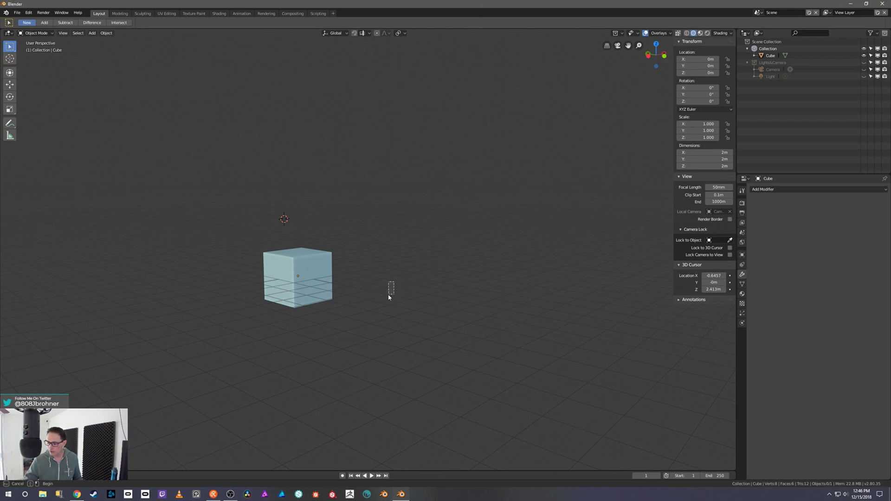
{"action": "middle_click_drag", "start_coordinate": [397, 286], "coordinate": [429, 295]}
{"action": "key", "text": "shift+s"}
{"action": "left_click", "coordinate": [369, 295]}
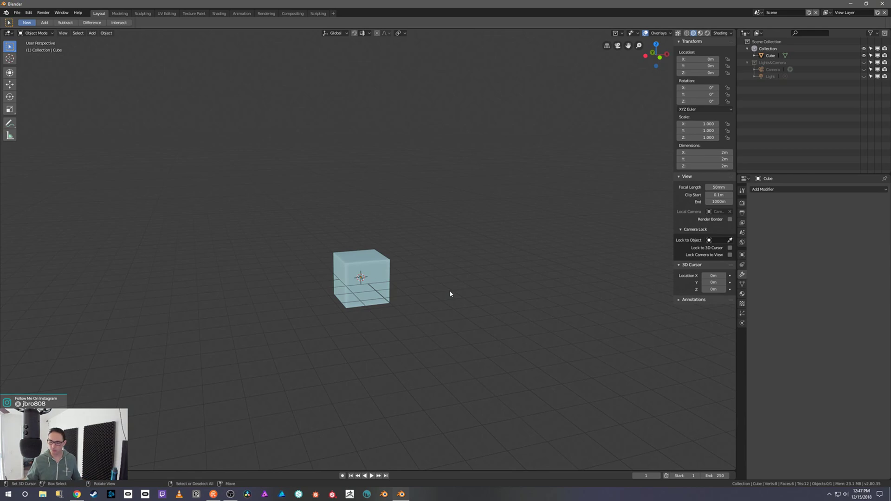
Delete the default cube from the scene
{"action": "middle_click_drag", "start_coordinate": [437, 318], "coordinate": [458, 248]}
{"action": "scroll", "coordinate": [452, 289], "scroll_direction": "up", "scroll_amount": 1}
{"action": "scroll", "coordinate": [454, 286], "scroll_direction": "up", "scroll_amount": 2}
{"action": "middle_click_drag", "start_coordinate": [458, 270], "coordinate": [454, 301]}
{"action": "right_click", "coordinate": [392, 267]}
{"action": "key", "text": "x"}
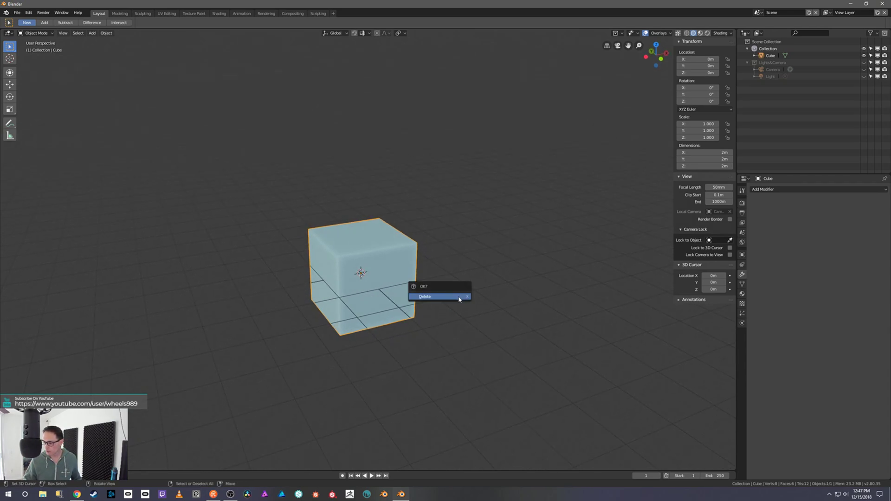
{"action": "left_click", "coordinate": [460, 297]}
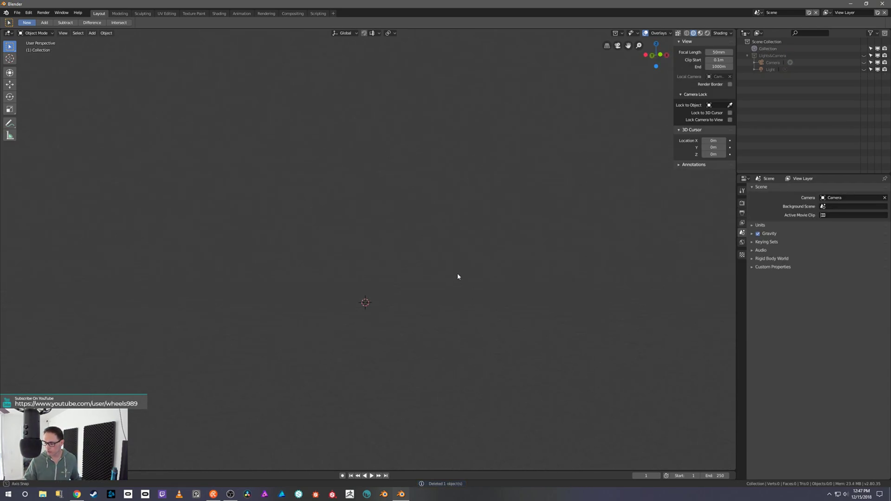
{"action": "middle_click_drag", "start_coordinate": [461, 284], "coordinate": [463, 260]}
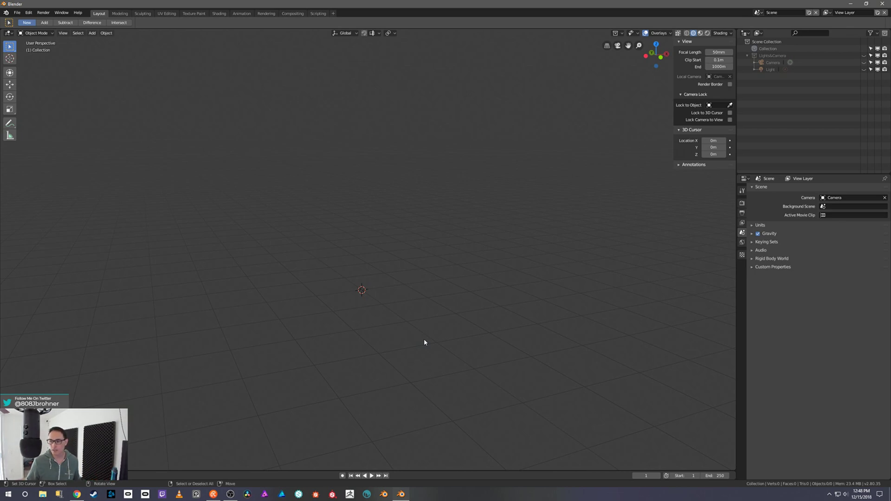
{"action": "mouse_move", "coordinate": [402, 335]}
{"action": "middle_mouse_down"}
{"action": "mouse_move", "coordinate": [407, 347]}
{"action": "mouse_move", "coordinate": [410, 327]}
{"action": "middle_mouse_up"}
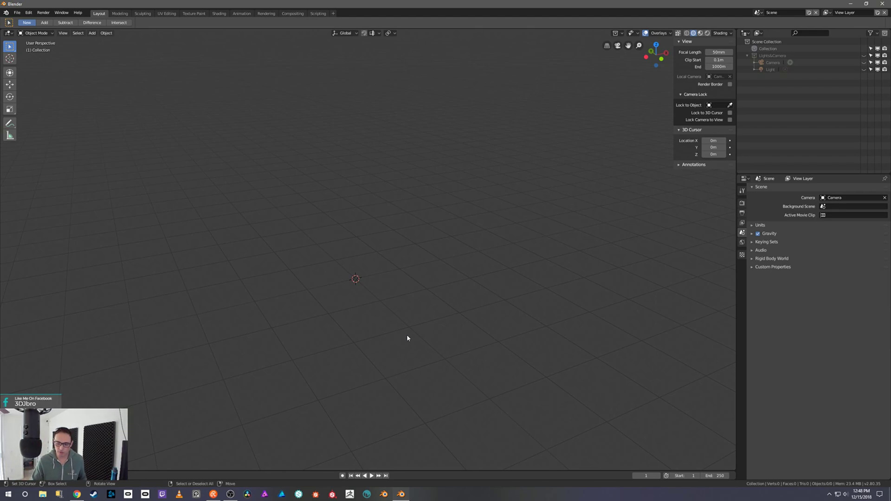
{"action": "middle_click_drag", "start_coordinate": [457, 304], "coordinate": [459, 301]}
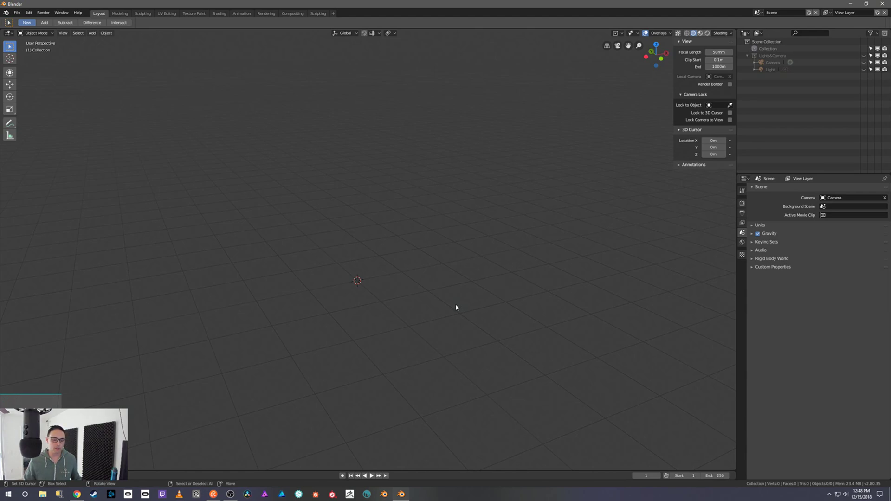
{"action": "middle_click_drag", "start_coordinate": [456, 305], "coordinate": [462, 304]}
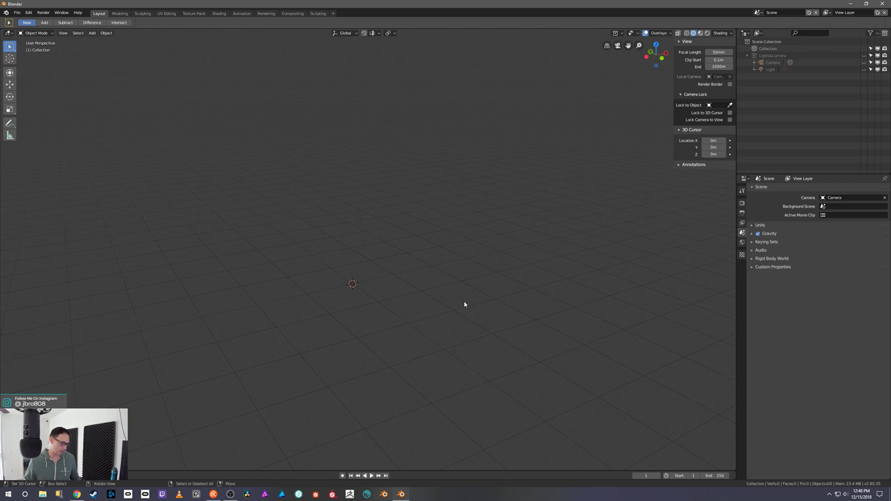
Add a mesh cylinder with 16 vertices, 1 m radius and 2 m depth at the 3D cursor
{"action": "middle_click_drag", "start_coordinate": [464, 304], "coordinate": [482, 290]}
{"action": "key", "text": "shift+a"}
{"action": "mouse_move", "coordinate": [481, 292]}
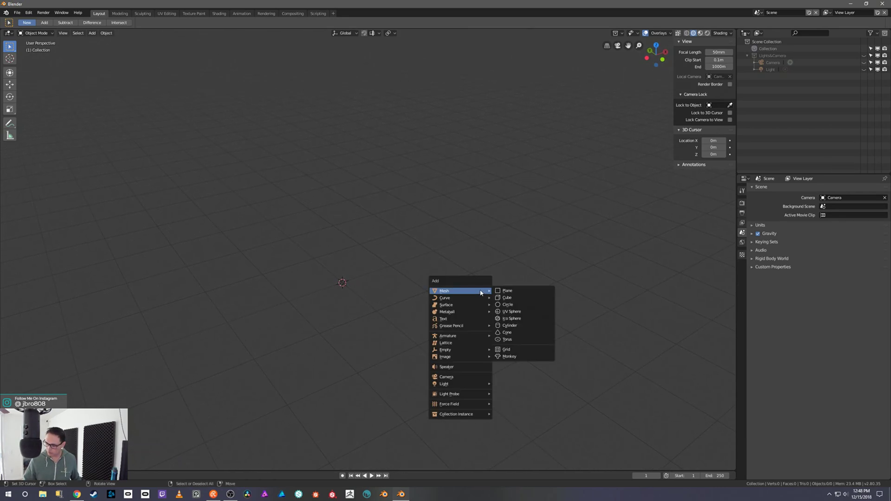
{"action": "left_click", "coordinate": [512, 327]}
In front view, enable snapping and raise the cylinder 1 m along Z so its base sits at the origin
{"action": "key", "text": "grave"}
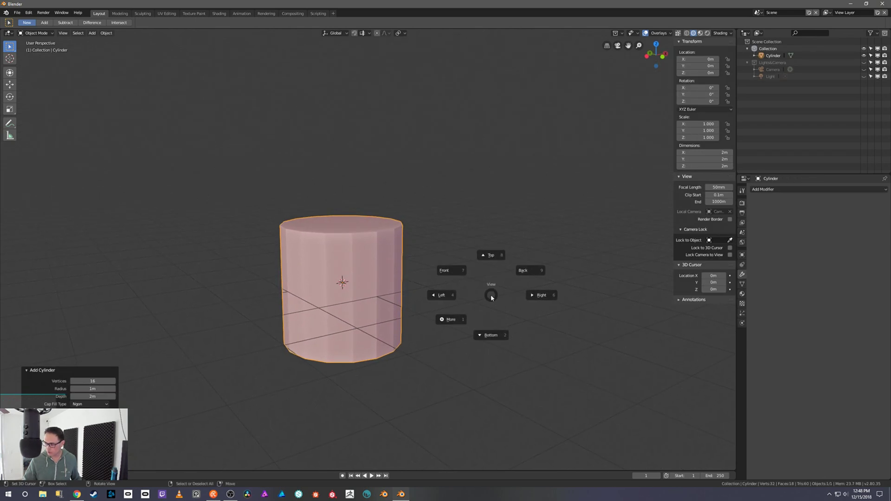
{"action": "left_click", "coordinate": [462, 268]}
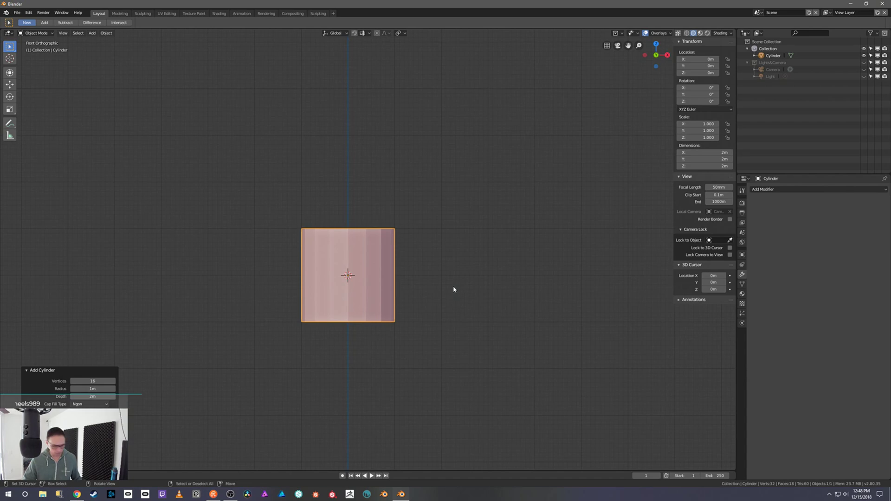
{"action": "key", "text": "g"}
{"action": "right_click", "coordinate": [453, 286]}
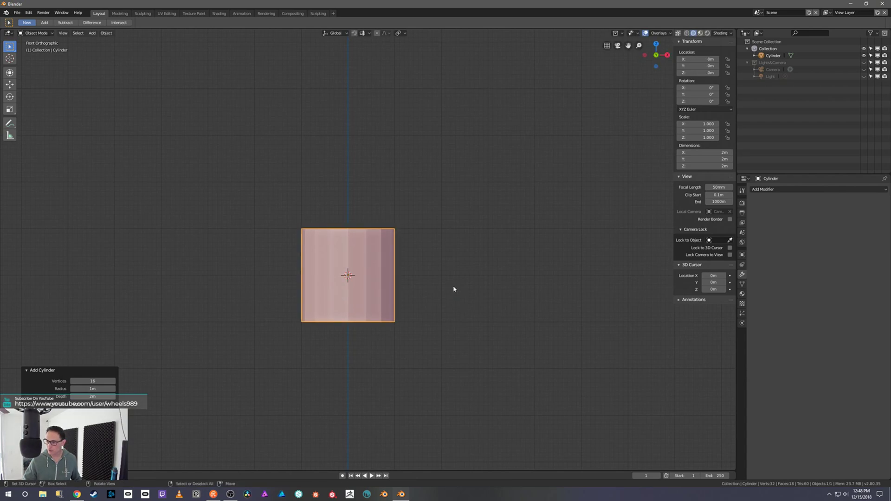
{"action": "key", "text": "shift+Tab"}
{"action": "key", "text": "g"}
{"action": "key", "text": "z"}
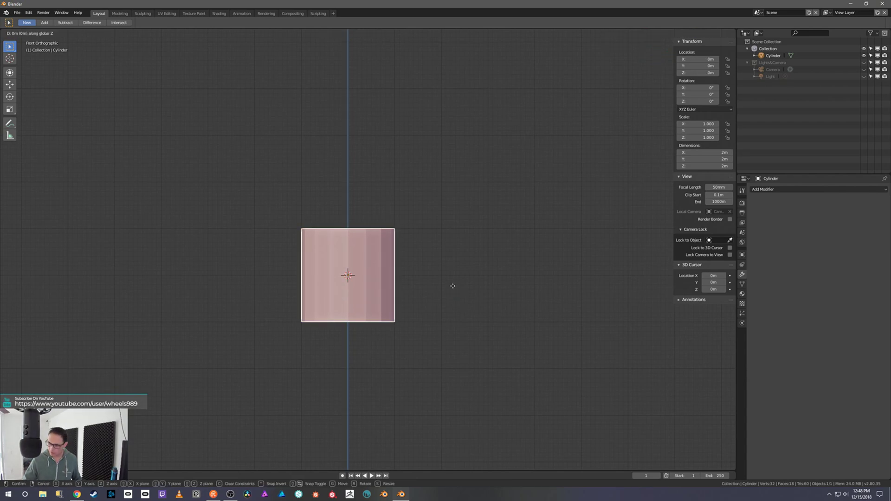
{"action": "left_click", "coordinate": [449, 250]}
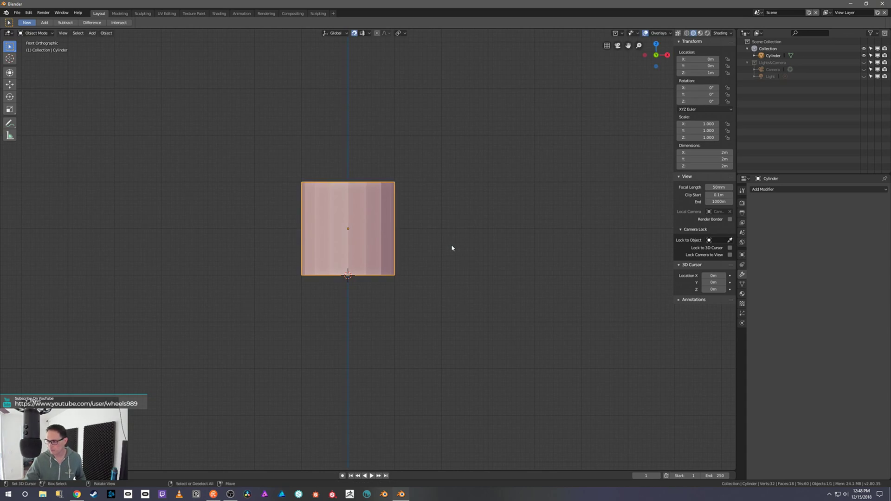
In Edit Mode, move the cylinder's top face 3 m up along Z in front view
{"action": "middle_click_drag", "start_coordinate": [453, 244], "coordinate": [453, 321], "text": "ctrl"}
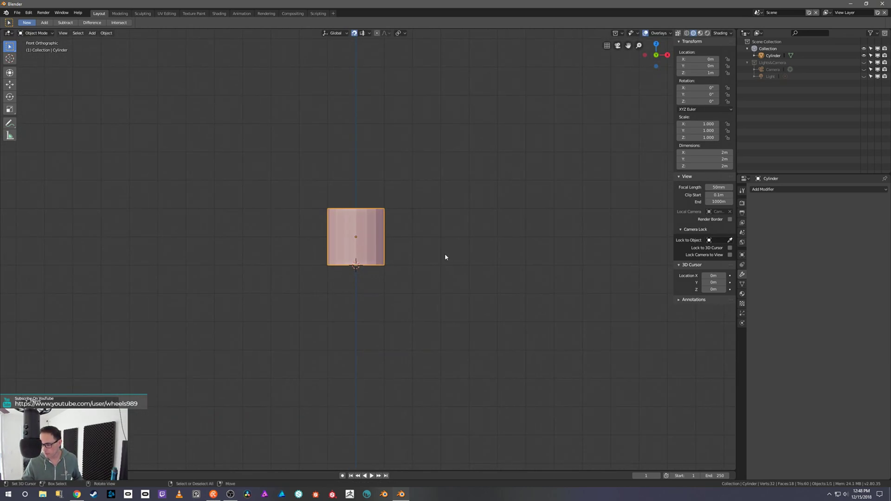
{"action": "key", "text": "Tab"}
{"action": "middle_click_drag", "start_coordinate": [469, 251], "coordinate": [477, 263]}
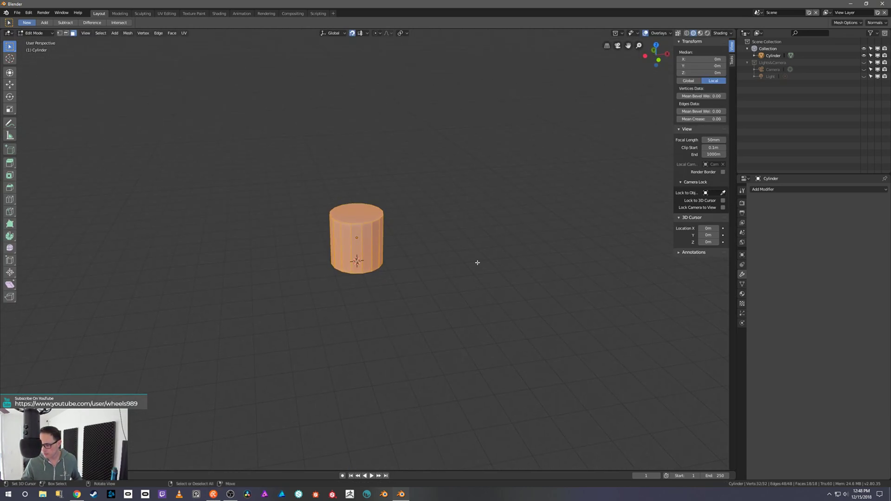
{"action": "right_click", "coordinate": [367, 211]}
{"action": "middle_click_drag", "start_coordinate": [433, 229], "coordinate": [435, 267], "text": "shift"}
{"action": "key", "text": "grave"}
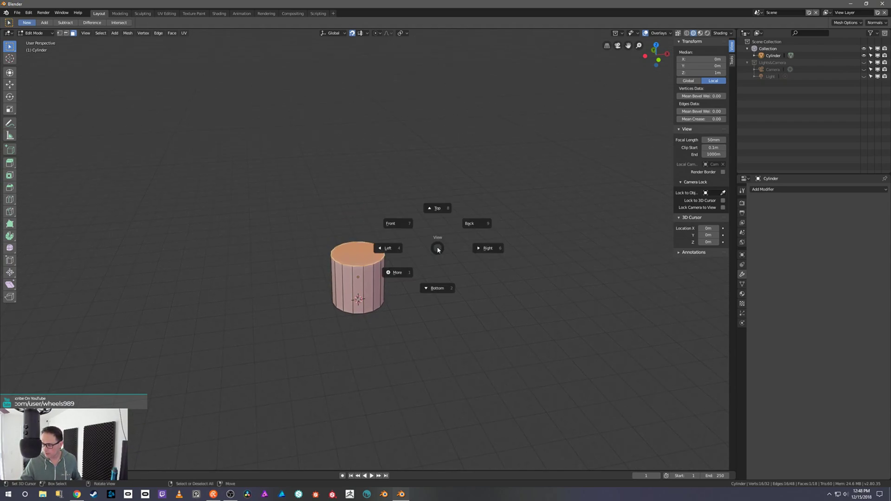
{"action": "left_click", "coordinate": [405, 224]}
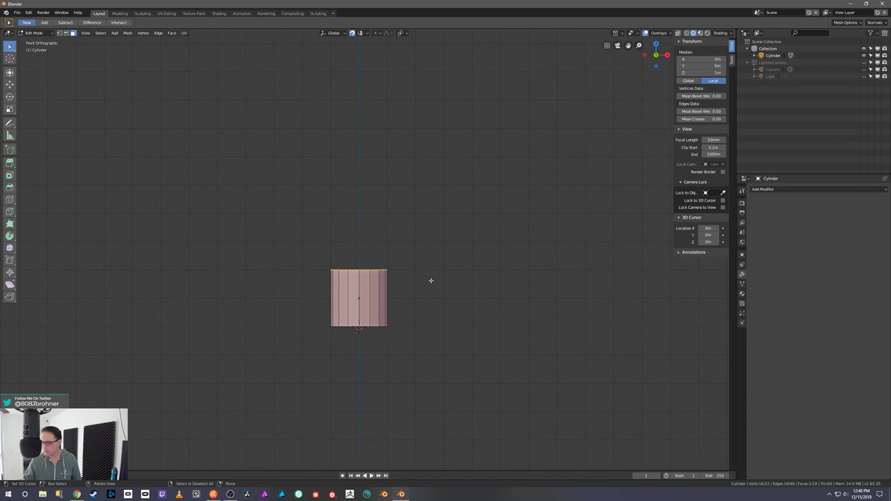
{"action": "key", "text": "g"}
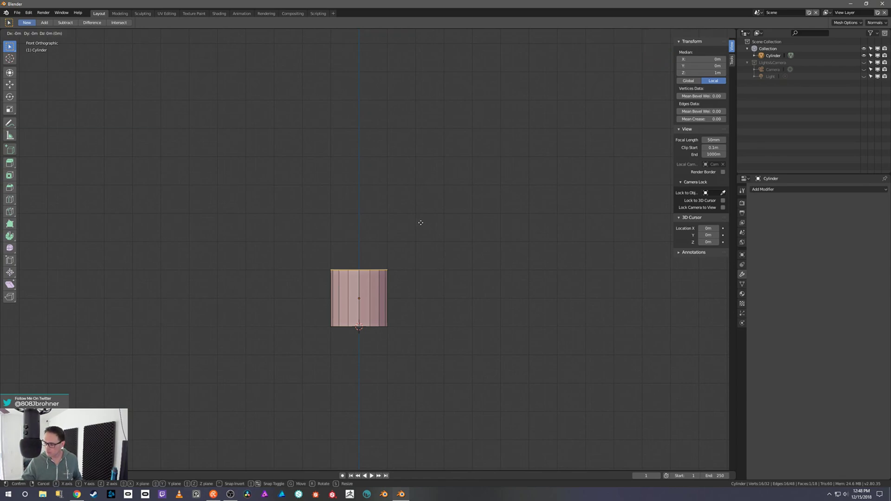
{"action": "key", "text": "z"}
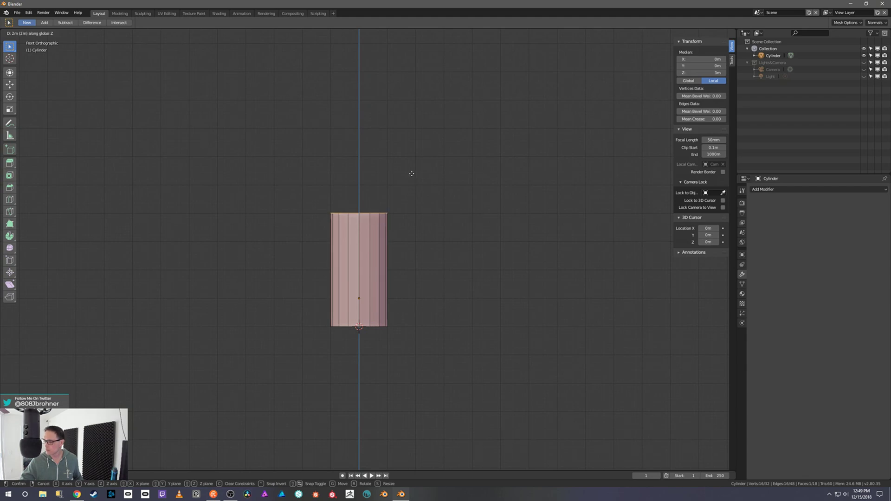
{"action": "left_click", "coordinate": [413, 147]}
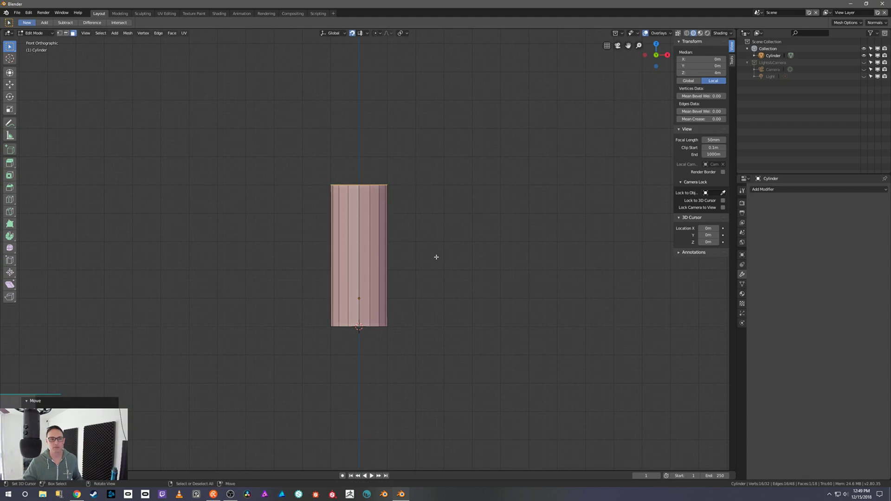
Delete the cylinder's top and bottom cap faces to leave an open tube
{"action": "middle_click_drag", "start_coordinate": [437, 262], "coordinate": [458, 272]}
{"action": "key", "text": "KP_1"}
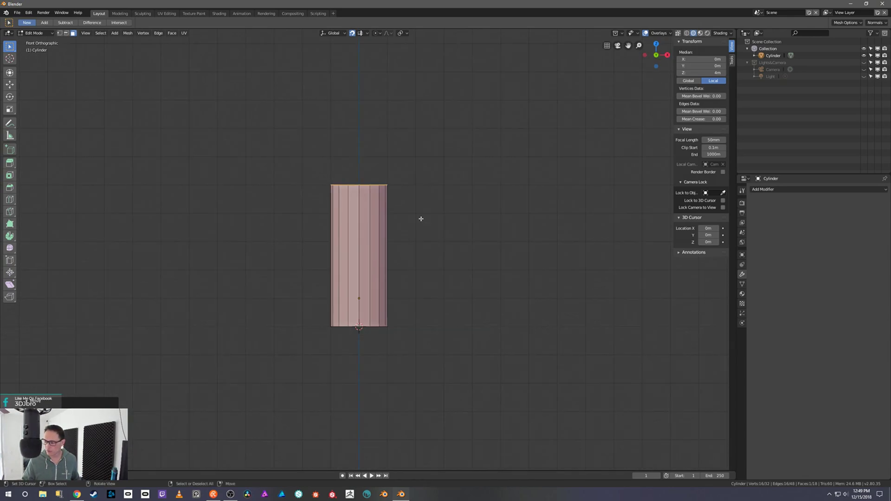
{"action": "middle_click_drag", "start_coordinate": [437, 241], "coordinate": [435, 209]}
{"action": "right_click", "coordinate": [374, 308], "text": "shift"}
{"action": "middle_click_drag", "start_coordinate": [428, 281], "coordinate": [446, 314]}
{"action": "key", "text": "x"}
{"action": "left_click", "coordinate": [440, 312]}
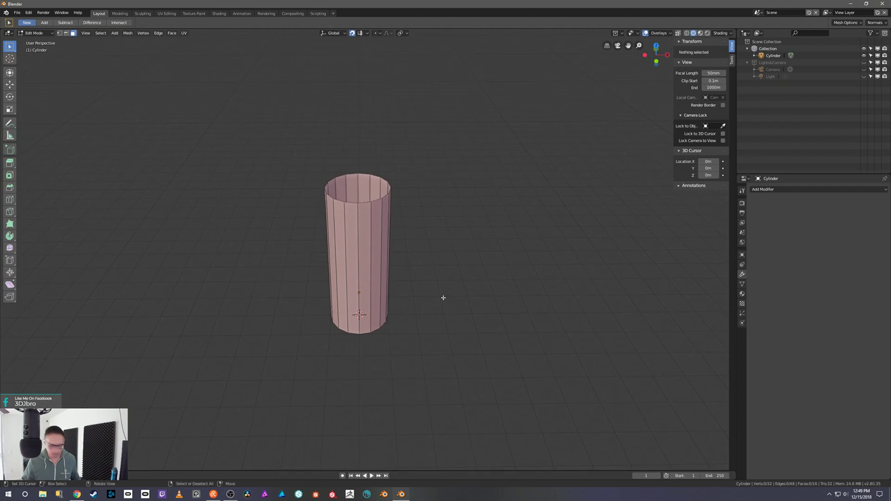
Scale the tube's top edge loop down to about a fifth of its width in front view
{"action": "key", "text": "2"}
{"action": "right_click", "coordinate": [365, 201], "text": "alt"}
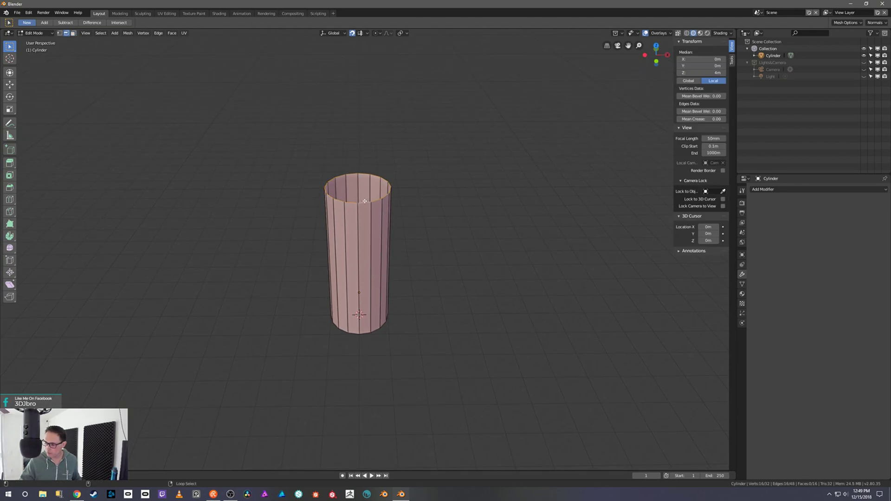
{"action": "middle_click_drag", "start_coordinate": [432, 217], "coordinate": [446, 192]}
{"action": "key", "text": "grave"}
{"action": "left_click", "coordinate": [423, 186]}
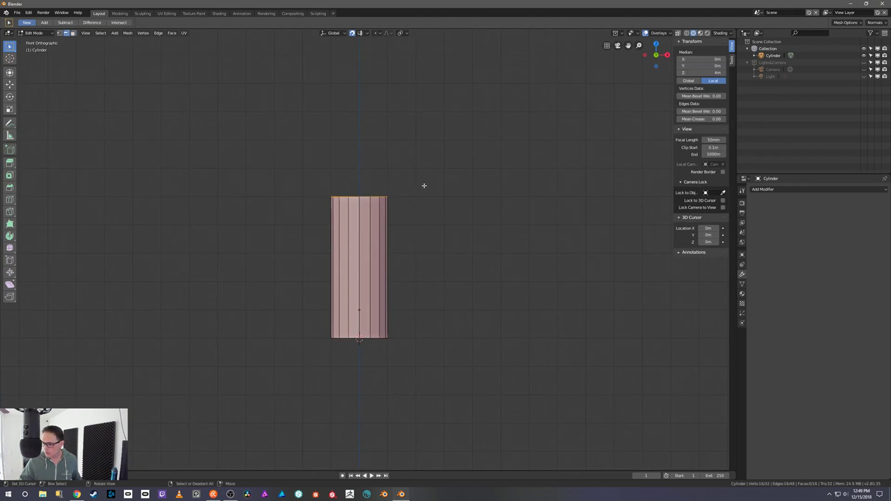
{"action": "key", "text": "s"}
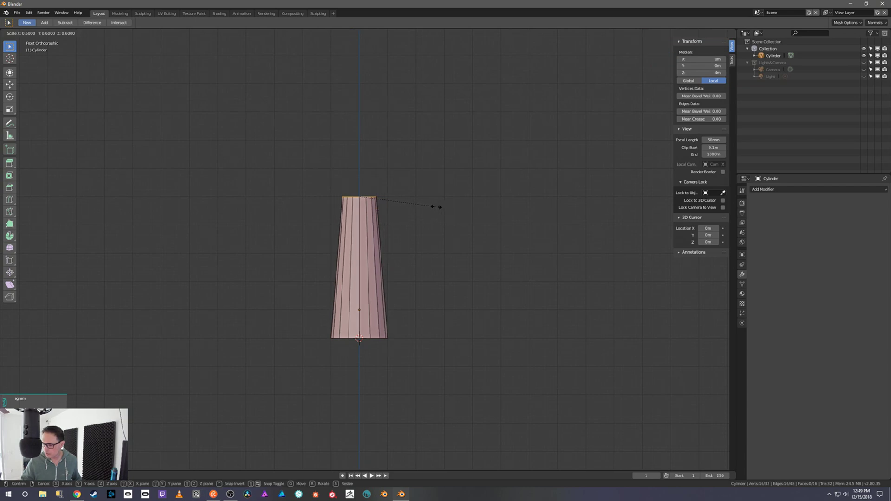
{"action": "left_click", "coordinate": [392, 200]}
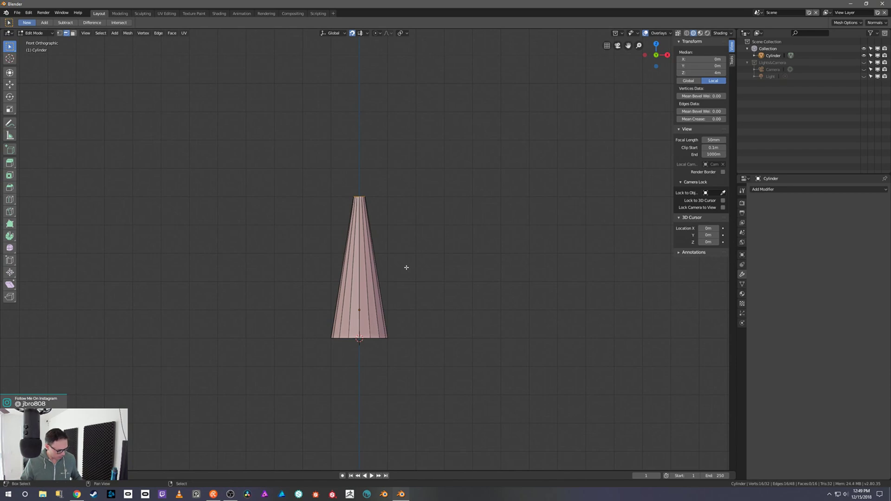
With snapping off, scale the tube's bottom edge loop down to about 0.3, slightly wider than the top
{"action": "middle_click_drag", "start_coordinate": [423, 269], "coordinate": [435, 225], "text": "ctrl"}
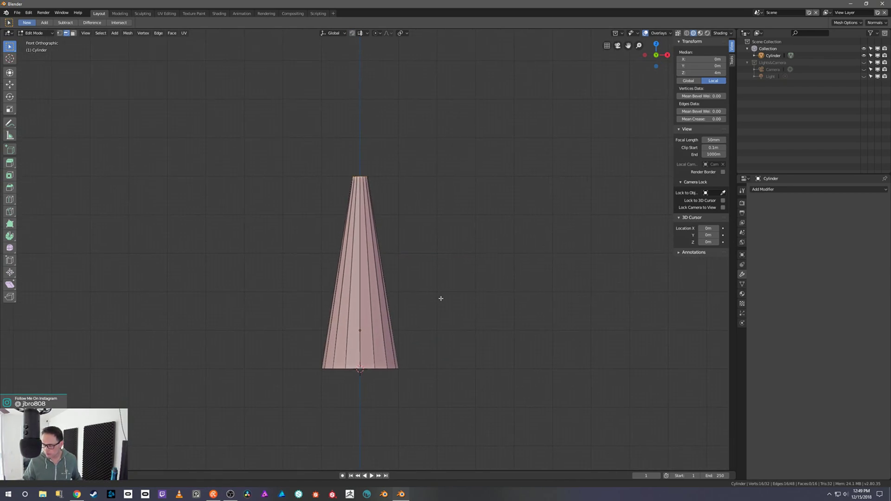
{"action": "middle_click_drag", "start_coordinate": [439, 299], "coordinate": [458, 259], "text": "shift"}
{"action": "key", "text": "alt+a"}
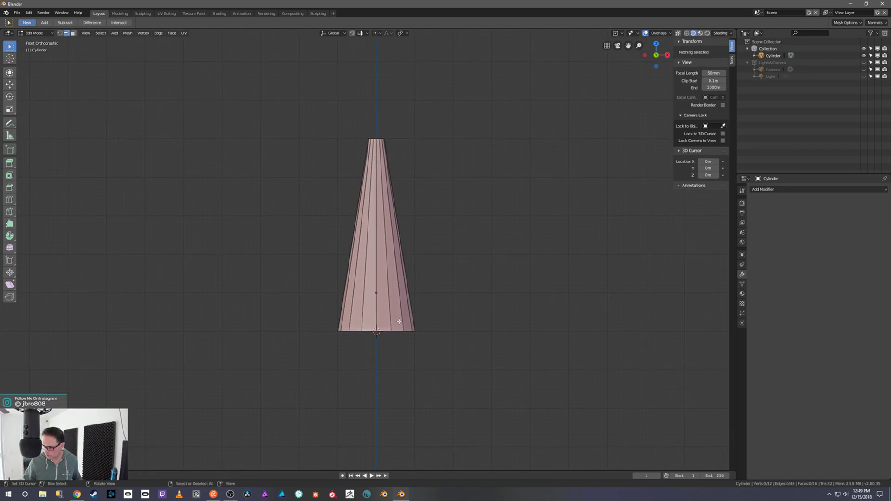
{"action": "left_click", "coordinate": [398, 329], "text": "alt"}
{"action": "key", "text": "s"}
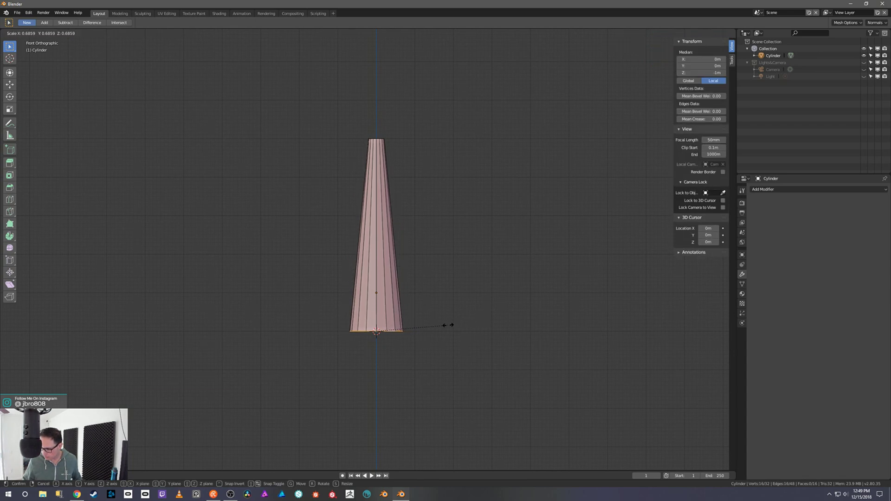
{"action": "left_click", "coordinate": [411, 326]}
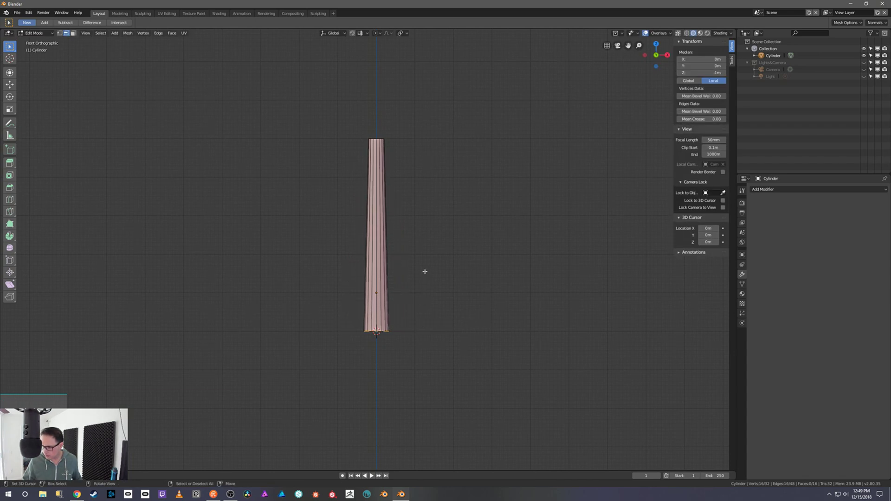
Scale the tube's top edge loop down to about half its width to strengthen the taper
{"action": "middle_click_drag", "start_coordinate": [424, 251], "coordinate": [448, 201]}
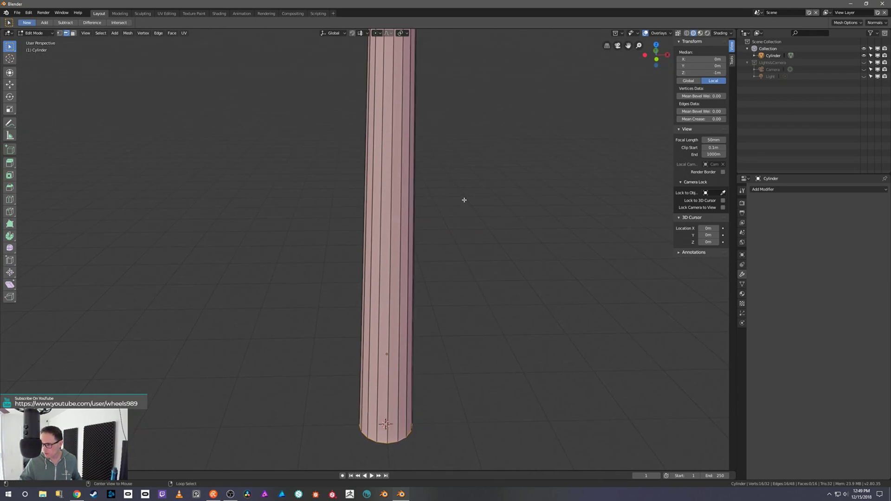
{"action": "middle_click_drag", "start_coordinate": [475, 173], "coordinate": [473, 193], "text": "alt"}
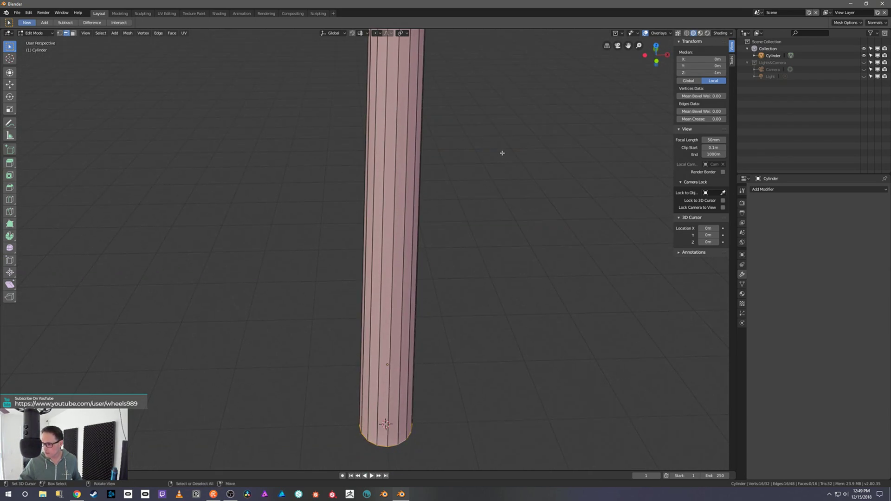
{"action": "middle_click_drag", "start_coordinate": [503, 145], "coordinate": [497, 232], "text": "alt"}
{"action": "key", "text": "alt+a"}
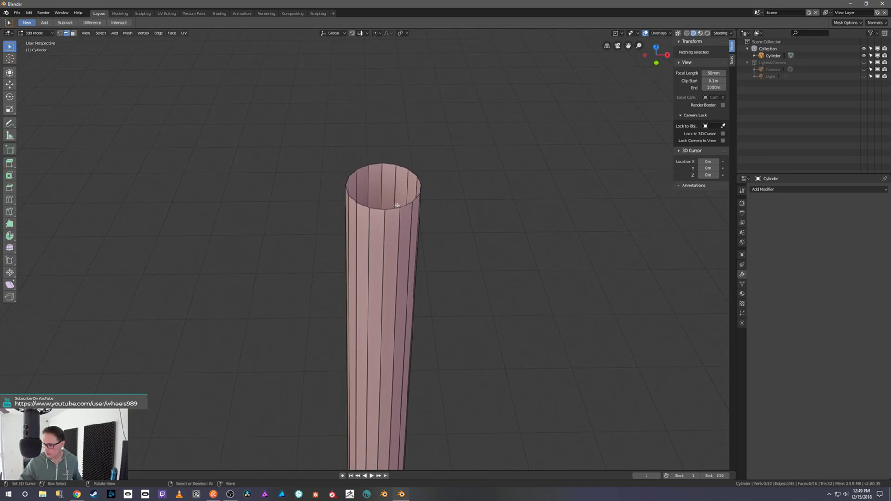
{"action": "right_click", "coordinate": [403, 204], "text": "alt"}
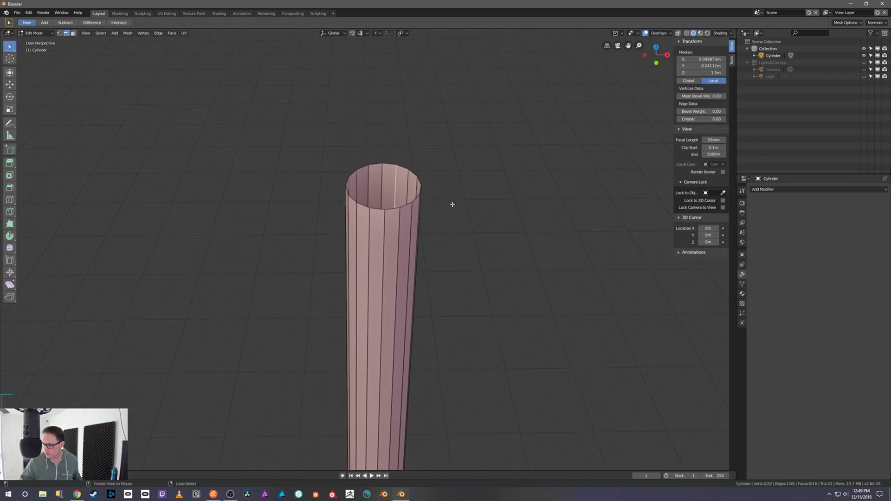
{"action": "key", "text": "alt+a"}
{"action": "right_click", "coordinate": [396, 209], "text": "alt"}
{"action": "key", "text": "s"}
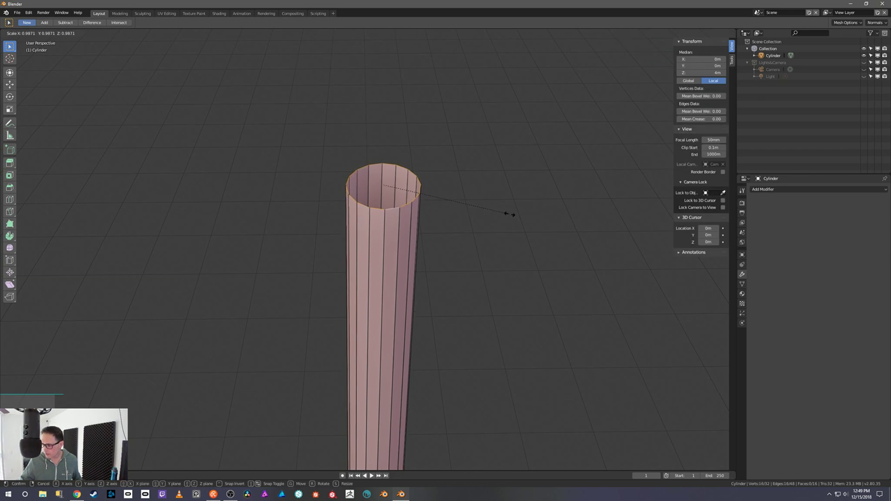
{"action": "left_click", "coordinate": [441, 197]}
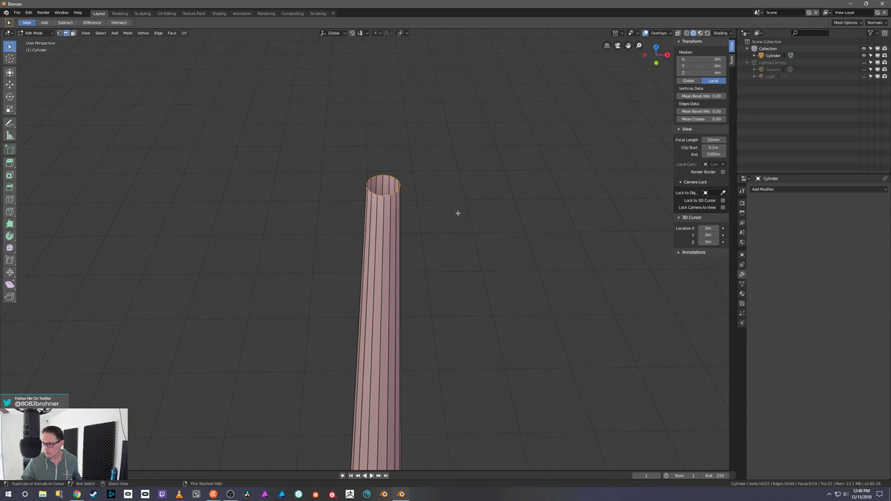
In front view, change the viewport's studio lighting to the warm orange-tinted preset
{"action": "mouse_move", "coordinate": [458, 213]}
{"action": "middle_mouse_down", "text": "ctrl"}
{"action": "mouse_move", "coordinate": [450, 271]}
{"action": "mouse_move", "coordinate": [459, 290]}
{"action": "mouse_move", "coordinate": [449, 270]}
{"action": "mouse_move", "coordinate": [451, 218]}
{"action": "middle_mouse_up", "text": "ctrl"}
{"action": "key", "text": "grave"}
{"action": "left_click", "coordinate": [444, 276]}
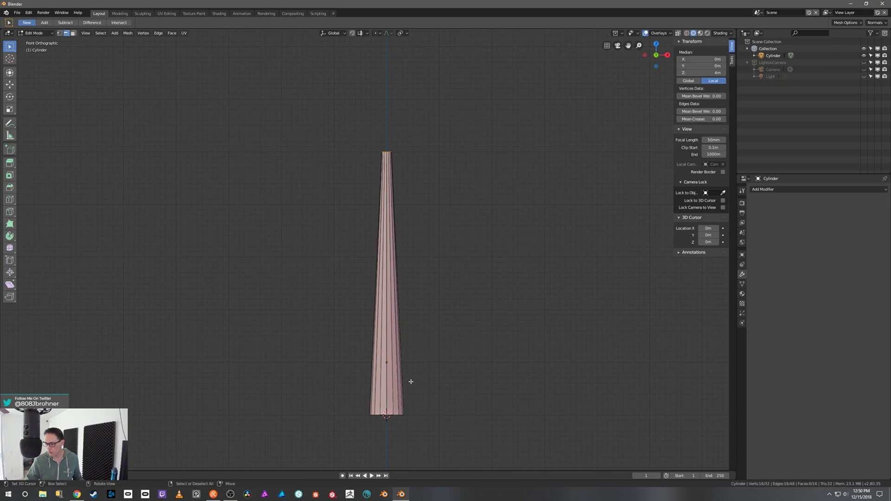
{"action": "left_click", "coordinate": [722, 33]}
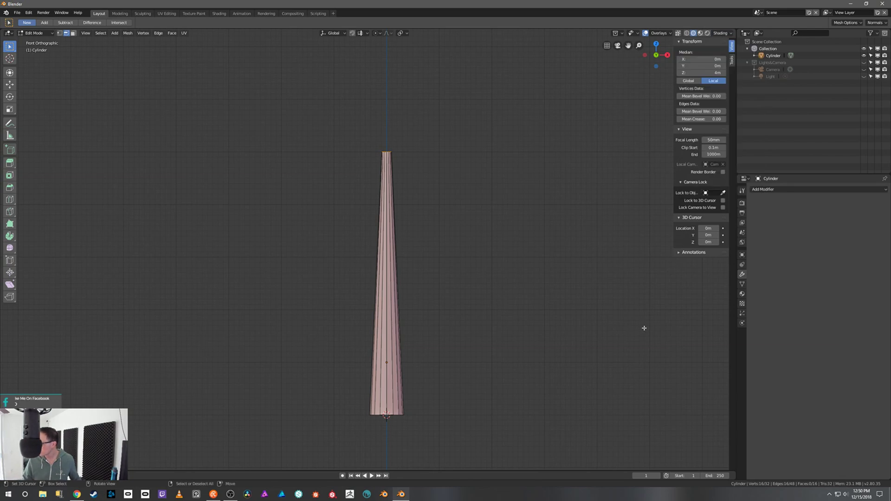
{"action": "left_click", "coordinate": [719, 33]}
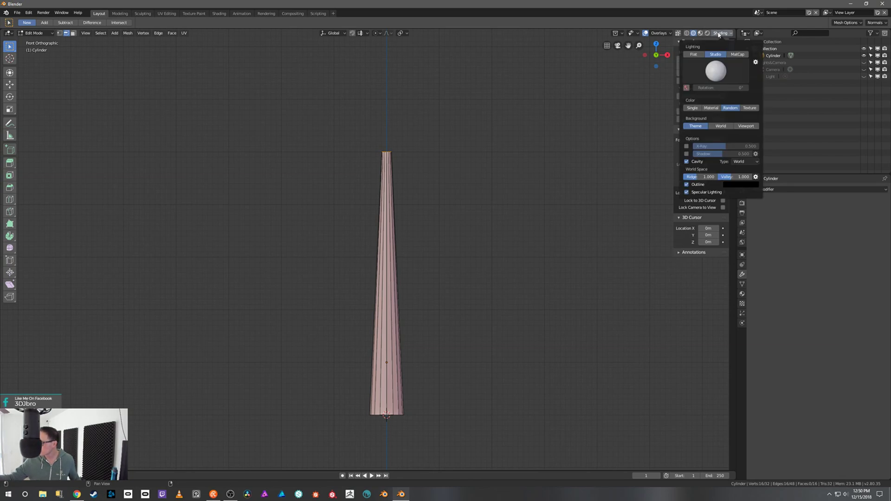
{"action": "left_click", "coordinate": [719, 69]}
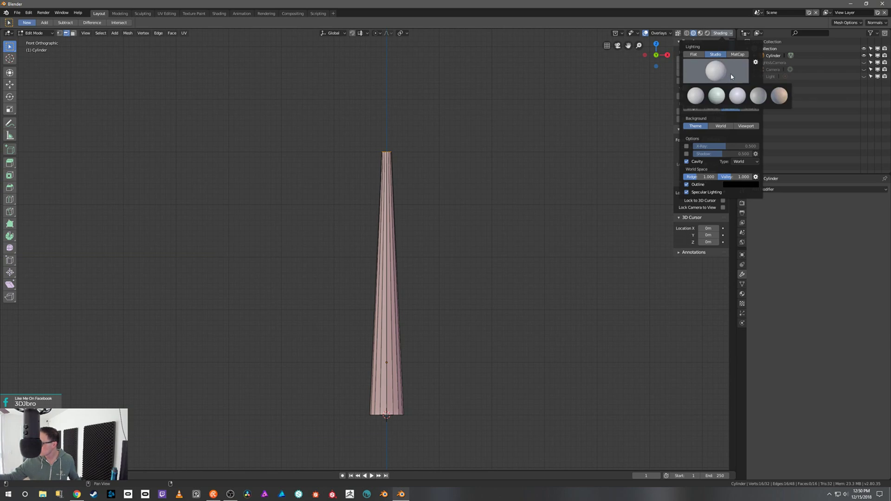
{"action": "left_click", "coordinate": [780, 96]}
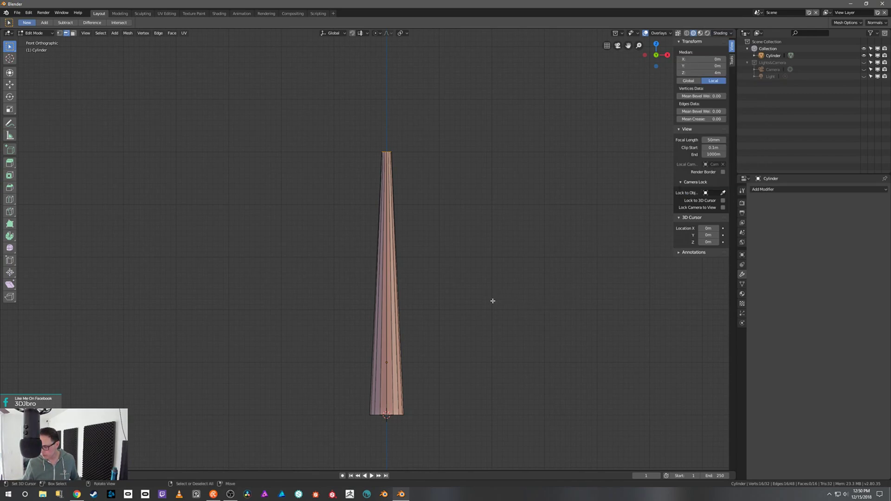
Return to Object Mode in front view, apply smooth shading to the tapered tube and deselect it
{"action": "middle_click_drag", "start_coordinate": [497, 310], "coordinate": [474, 347]}
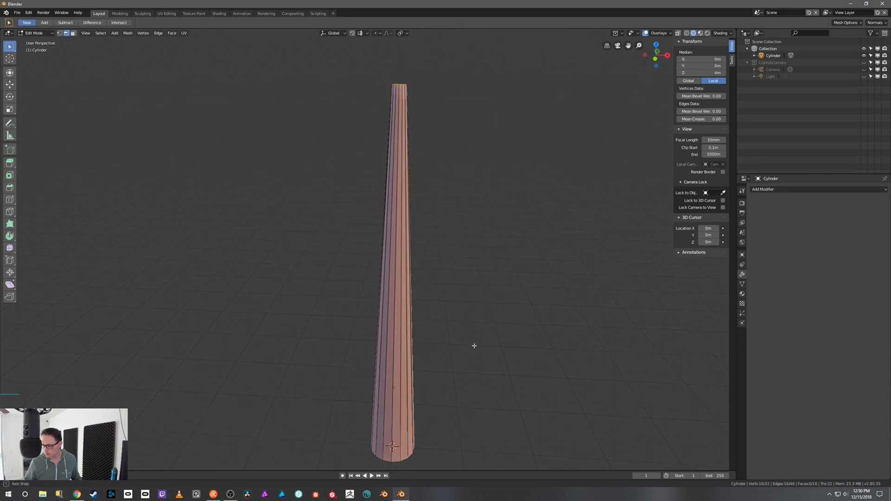
{"action": "key", "text": "grave"}
{"action": "left_click", "coordinate": [468, 319]}
{"action": "key", "text": "grave"}
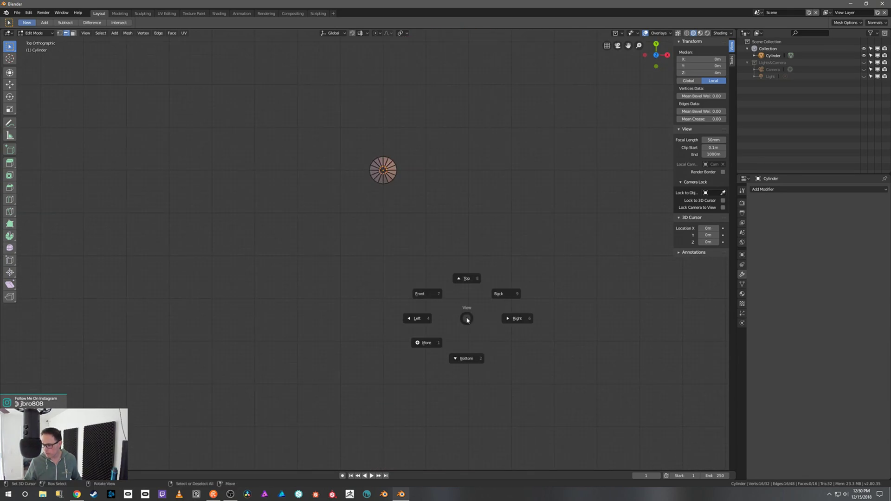
{"action": "left_click", "coordinate": [428, 294]}
{"action": "key", "text": "ctrl+Tab"}
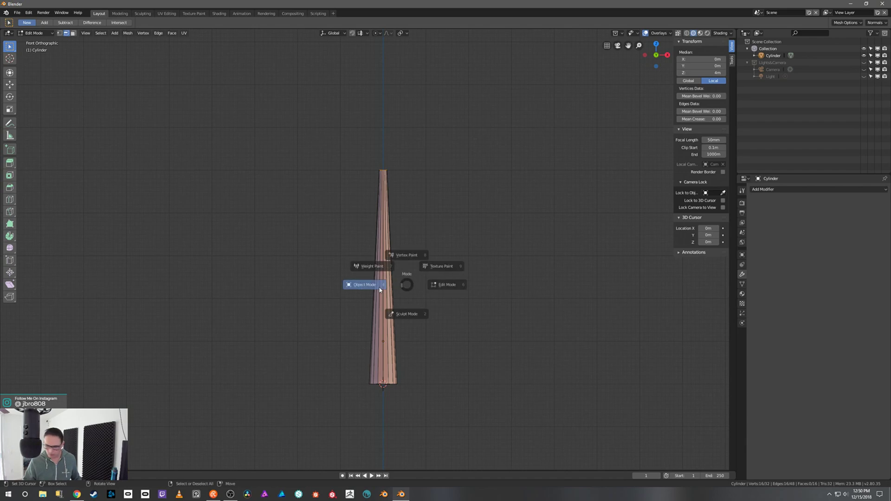
{"action": "left_click", "coordinate": [380, 288]}
{"action": "key", "text": "w"}
{"action": "left_click", "coordinate": [424, 276]}
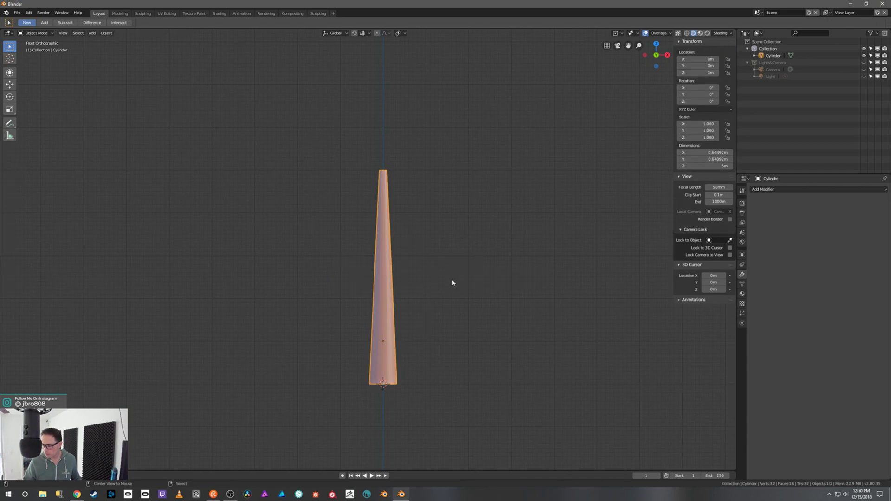
{"action": "key", "text": "alt+a"}
Add a second 16-sided cylinder with 1 m radius and 2 m depth at the world origin
{"action": "middle_click_drag", "start_coordinate": [452, 281], "coordinate": [448, 258], "text": "ctrl"}
{"action": "mouse_move", "coordinate": [460, 369]}
{"action": "middle_mouse_down", "text": "alt"}
{"action": "mouse_move", "coordinate": [463, 321]}
{"action": "mouse_move", "coordinate": [463, 370]}
{"action": "middle_mouse_up", "text": "alt"}
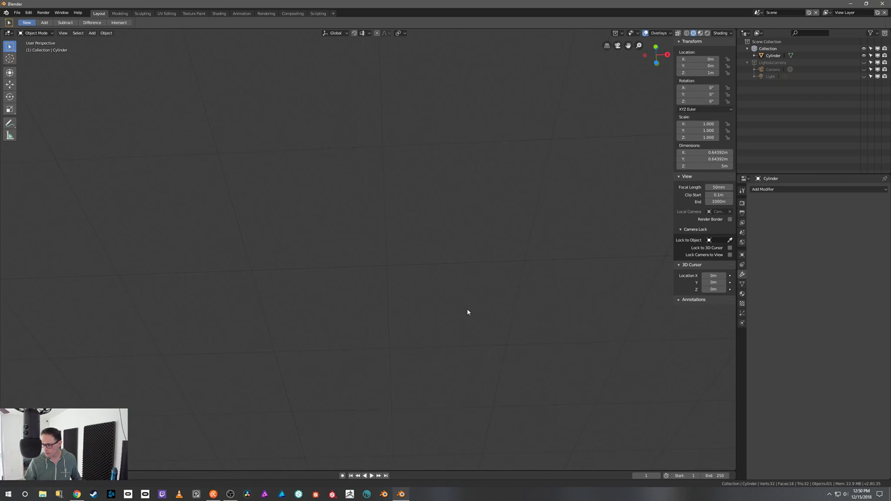
{"action": "middle_click_drag", "start_coordinate": [468, 312], "coordinate": [498, 280]}
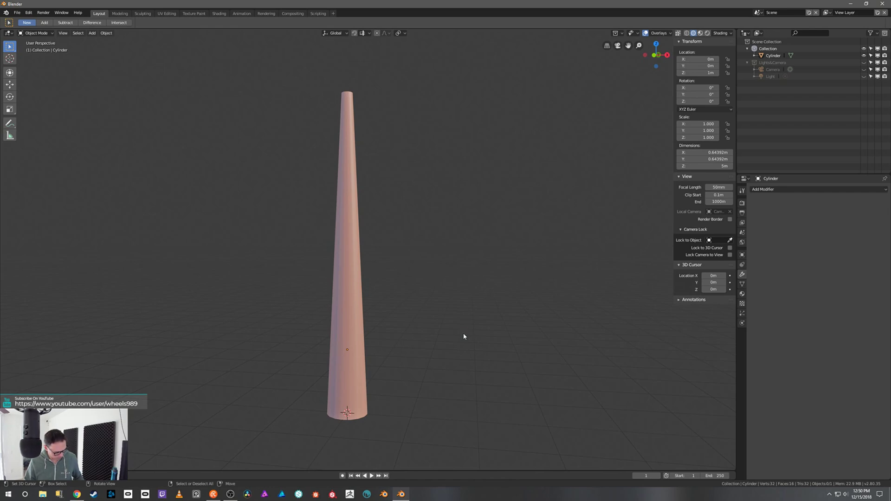
{"action": "key", "text": "shift+a"}
{"action": "mouse_move", "coordinate": [464, 333]}
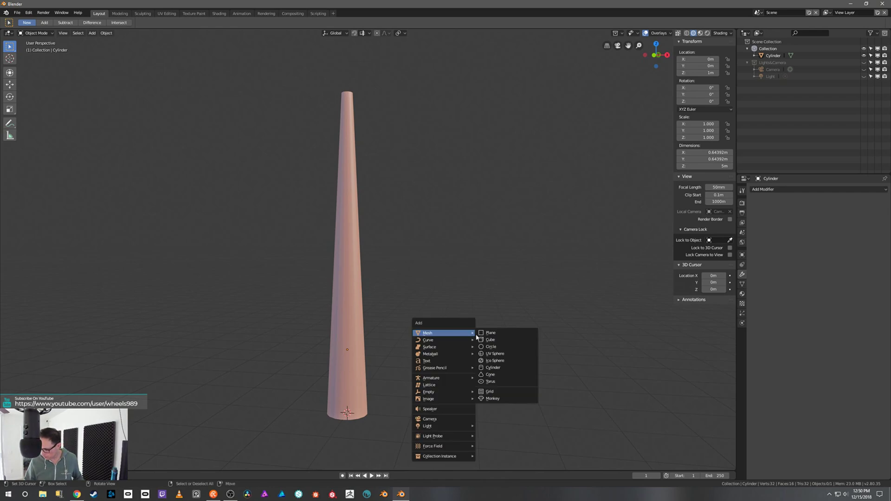
{"action": "left_click", "coordinate": [496, 368]}
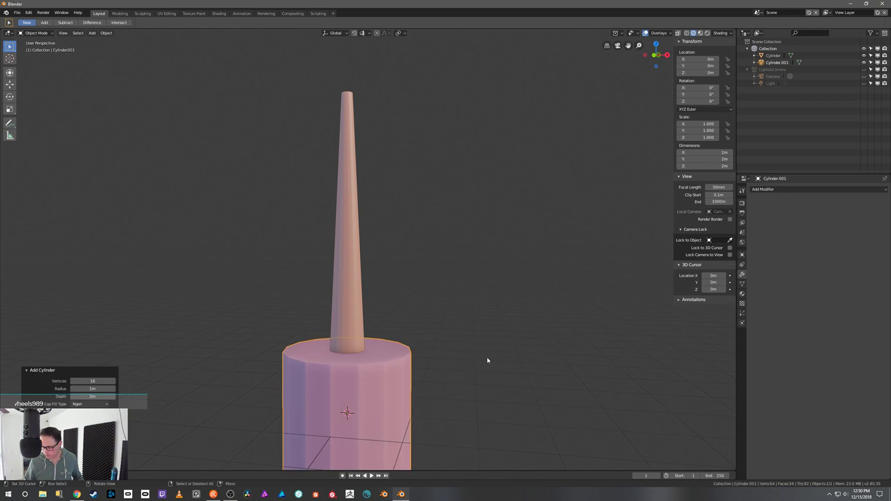
In Edit Mode, delete the new cylinder's top and bottom cap faces
{"action": "key", "text": "KP_1"}
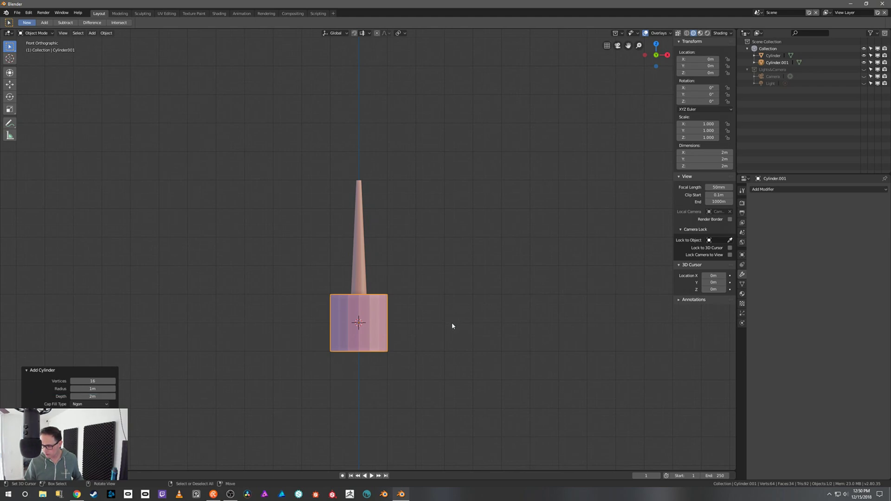
{"action": "key", "text": "Tab"}
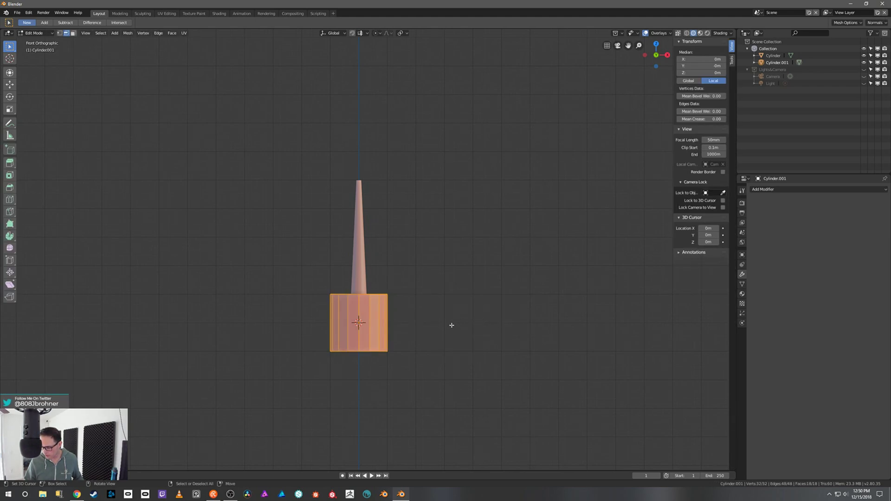
{"action": "middle_click_drag", "start_coordinate": [451, 325], "coordinate": [451, 338]}
{"action": "key", "text": "alt+a"}
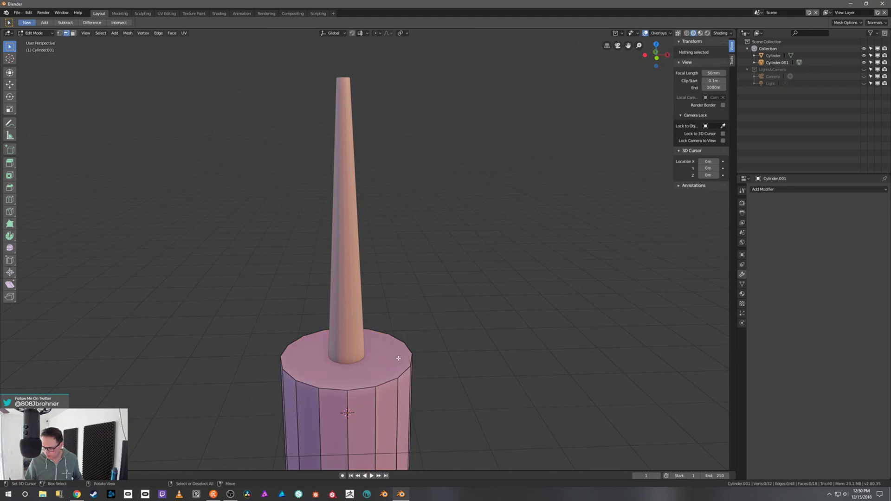
{"action": "key", "text": "3"}
{"action": "right_click", "coordinate": [380, 365]}
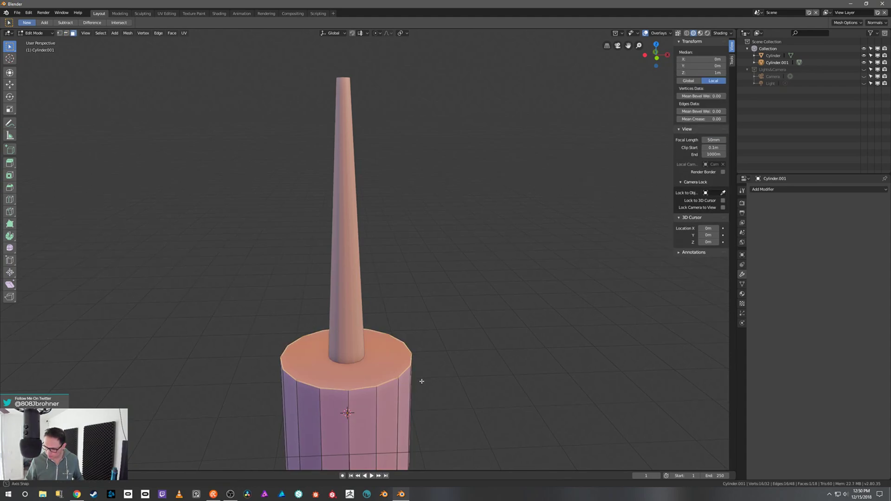
{"action": "middle_click_drag", "start_coordinate": [420, 380], "coordinate": [425, 290]}
{"action": "right_click", "coordinate": [379, 415], "text": "shift"}
{"action": "key", "text": "x"}
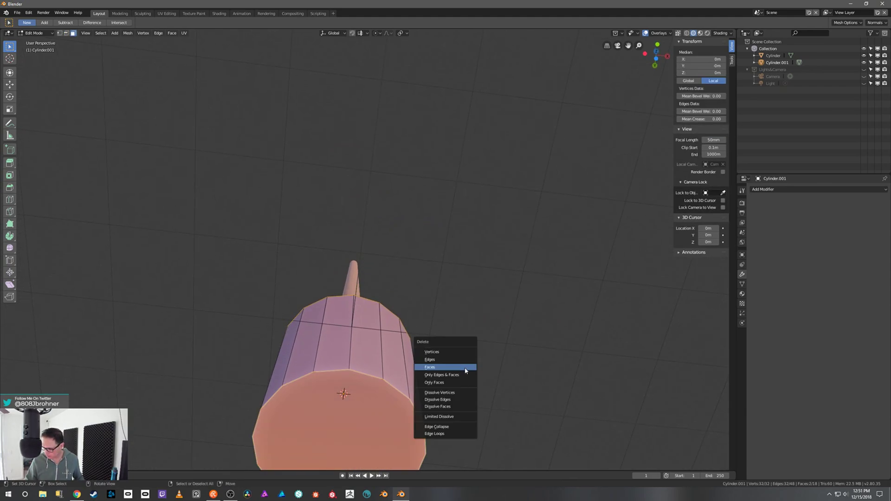
{"action": "left_click", "coordinate": [466, 370]}
In front view, move the new cylinder's whole mesh about 1.3 m up along Z
{"action": "middle_click_drag", "start_coordinate": [470, 354], "coordinate": [468, 372]}
{"action": "key", "text": "KP_1"}
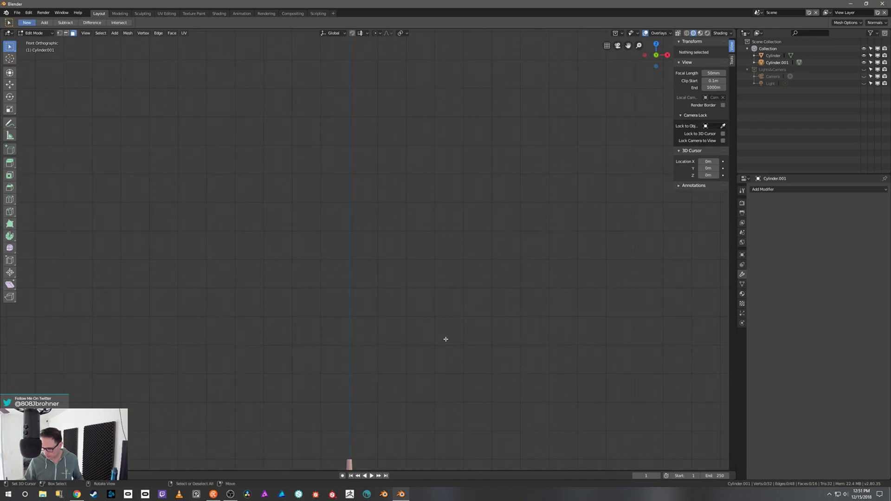
{"action": "middle_click_drag", "start_coordinate": [444, 340], "coordinate": [480, 129], "text": "shift"}
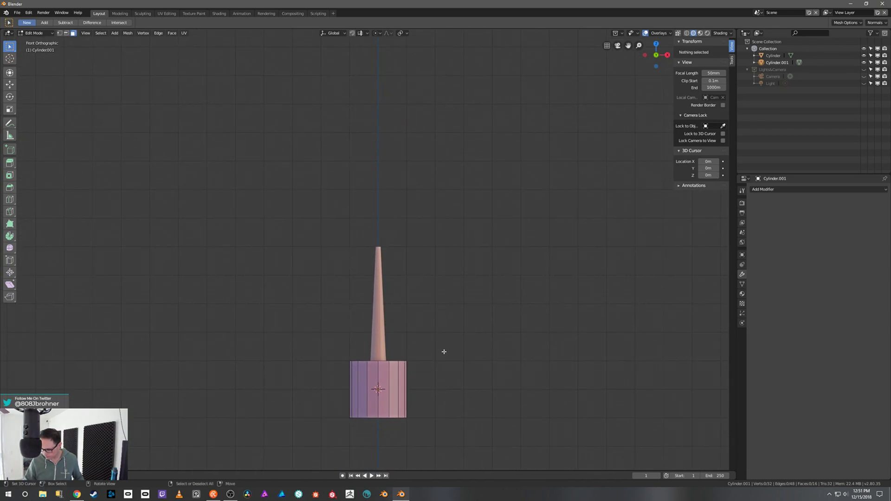
{"action": "key", "text": "Escape"}
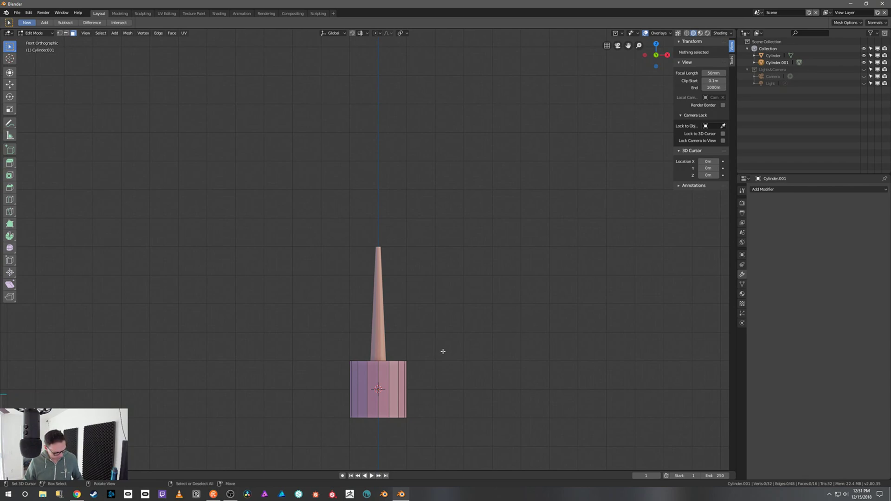
{"action": "key", "text": "a"}
{"action": "key", "text": "g"}
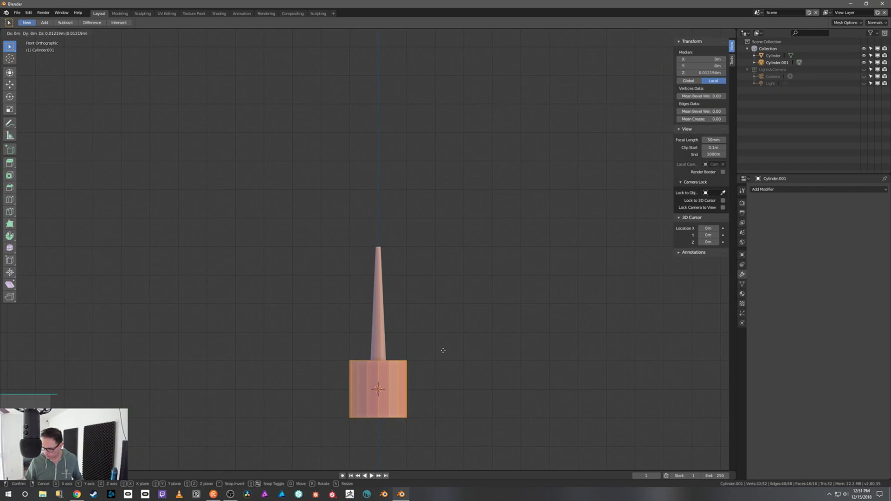
{"action": "key", "text": "z"}
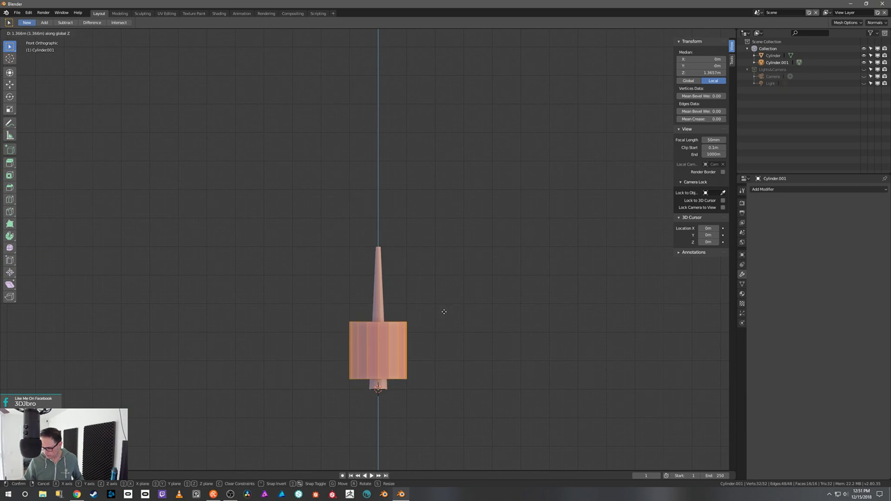
{"action": "left_click", "coordinate": [443, 316]}
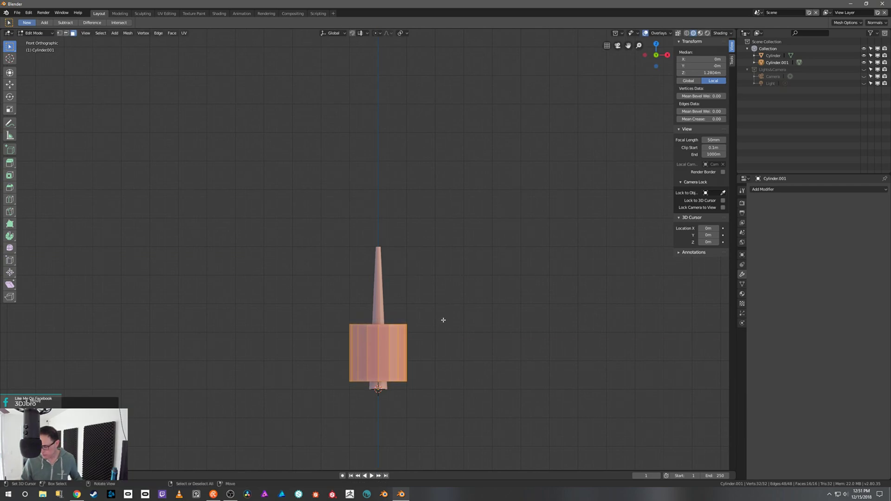
Scale the new cylinder's top edge loop down to about a third, forming a cone around the tapered tube
{"action": "mouse_move", "coordinate": [443, 319]}
{"action": "middle_mouse_down"}
{"action": "mouse_move", "coordinate": [441, 332]}
{"action": "mouse_move", "coordinate": [449, 321]}
{"action": "middle_mouse_up"}
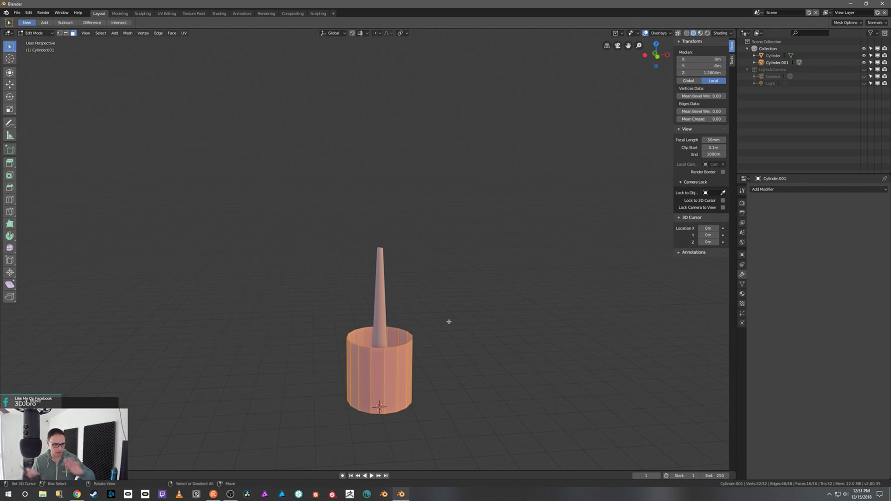
{"action": "middle_click_drag", "start_coordinate": [458, 356], "coordinate": [415, 300]}
{"action": "key", "text": "alt+a"}
{"action": "key", "text": "alt+a"}
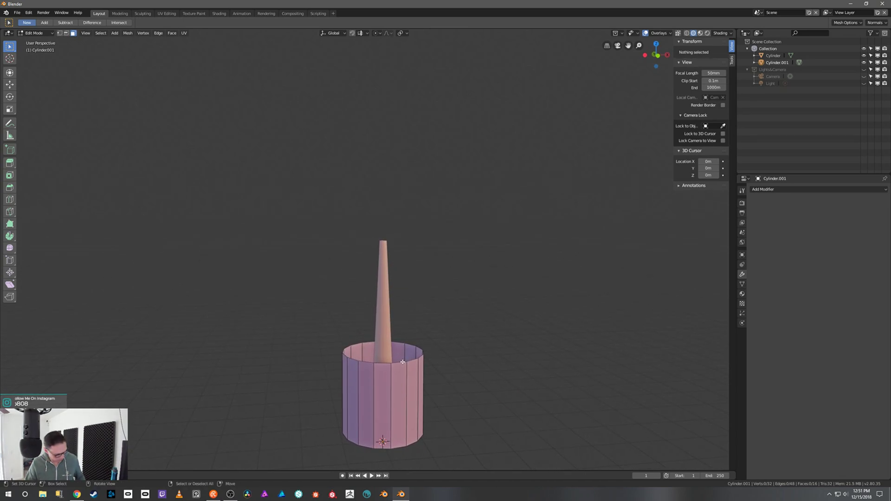
{"action": "key", "text": "2"}
{"action": "left_click", "coordinate": [402, 362], "text": "alt"}
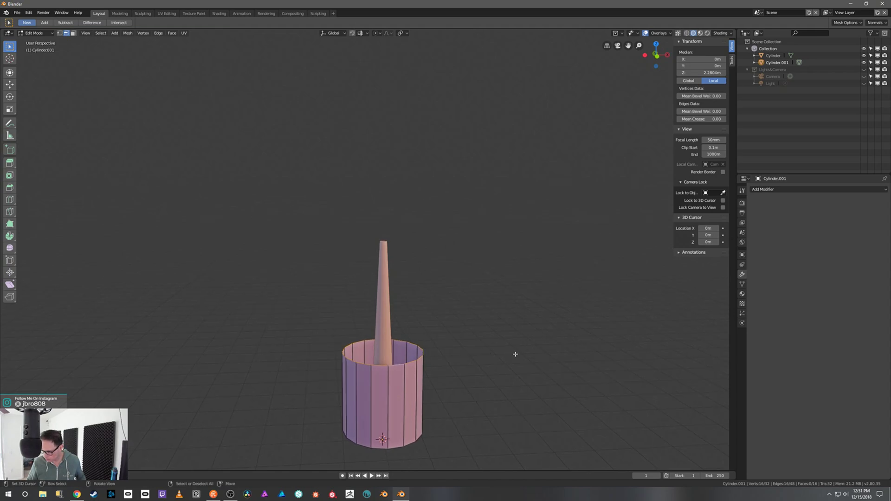
{"action": "key", "text": "s"}
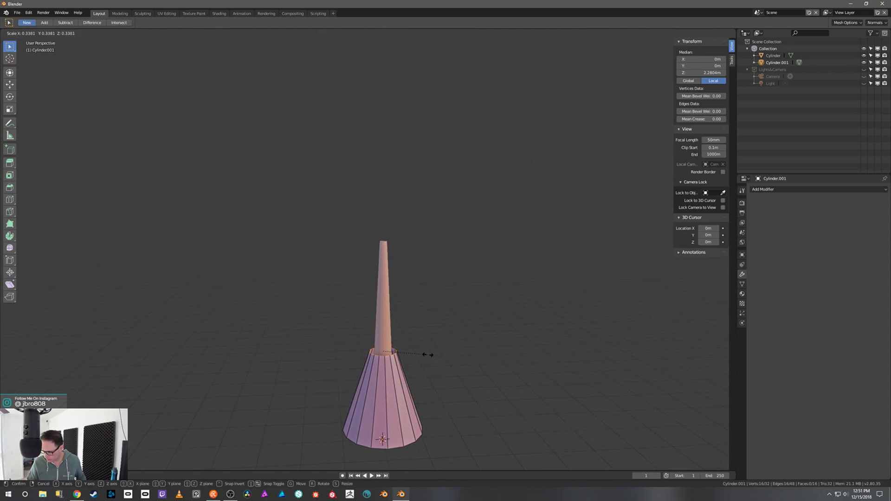
{"action": "left_click", "coordinate": [425, 357]}
{"action": "key", "text": "grave"}
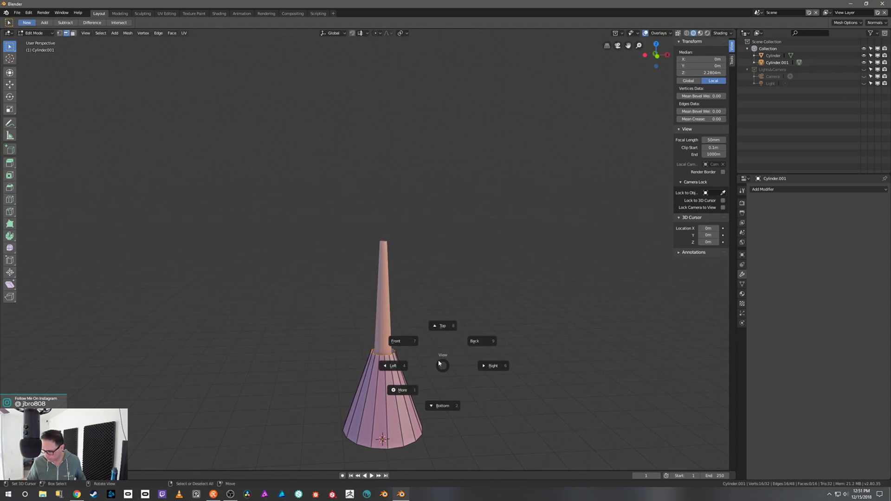
{"action": "left_click", "coordinate": [439, 363]}
{"action": "middle_click_drag", "start_coordinate": [443, 365], "coordinate": [440, 316], "text": "shift"}
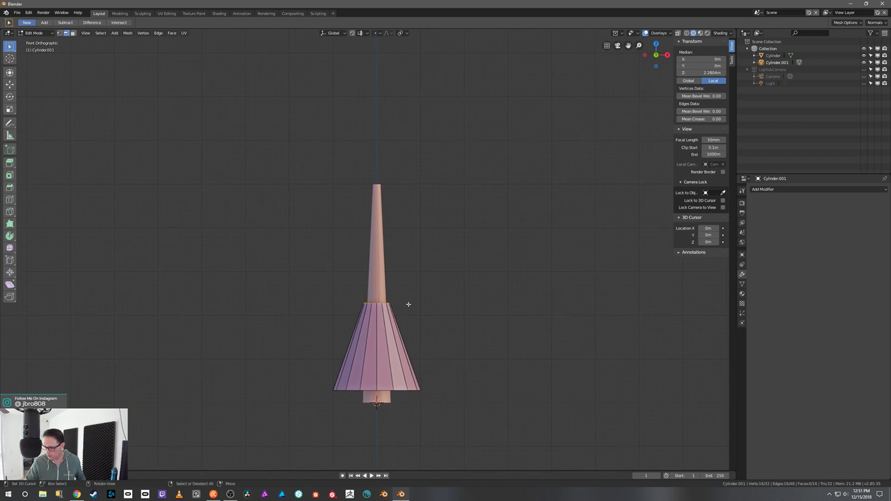
{"action": "key", "text": "g"}
{"action": "key", "text": "z"}
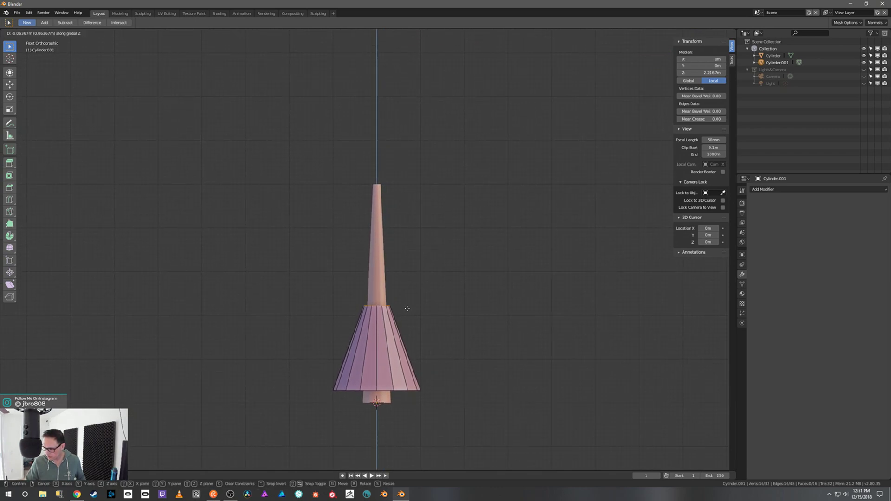
{"action": "right_click", "coordinate": [408, 324]}
In front view, edge-slide the cone's top loop about three quarters of the way down and scale it to about 0.53
{"action": "key", "text": "g"}
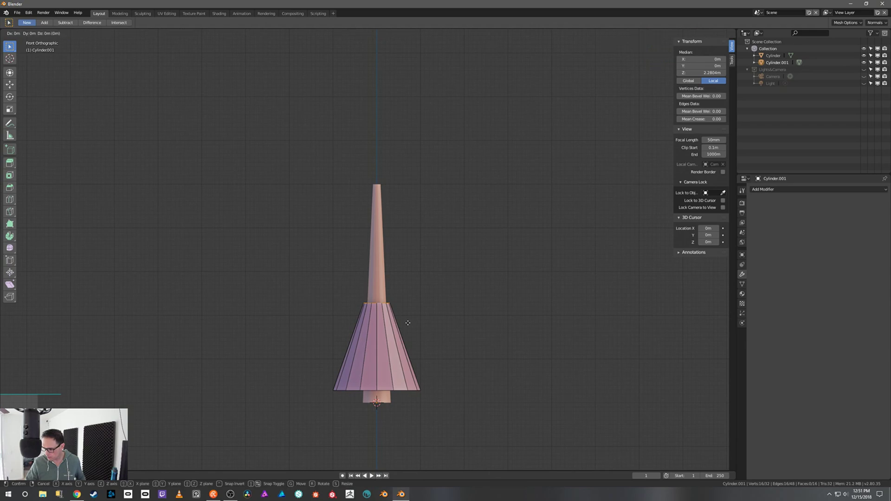
{"action": "key", "text": "g"}
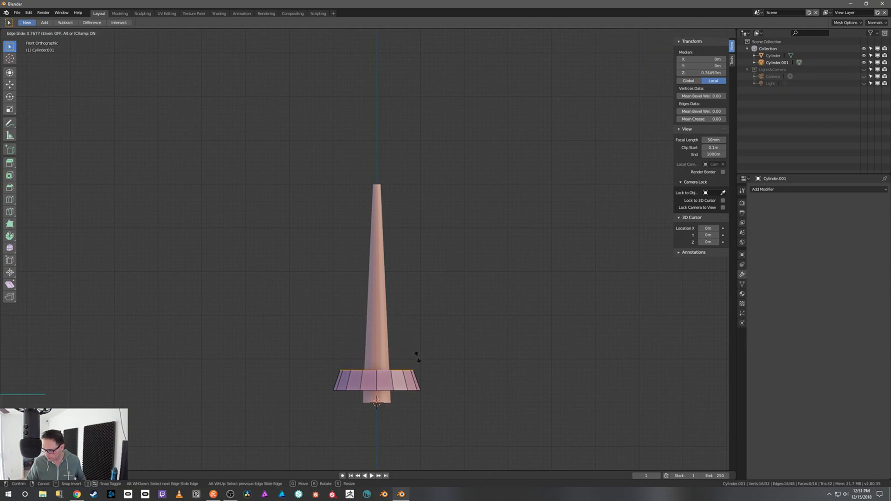
{"action": "left_click", "coordinate": [417, 361]}
{"action": "key", "text": "s"}
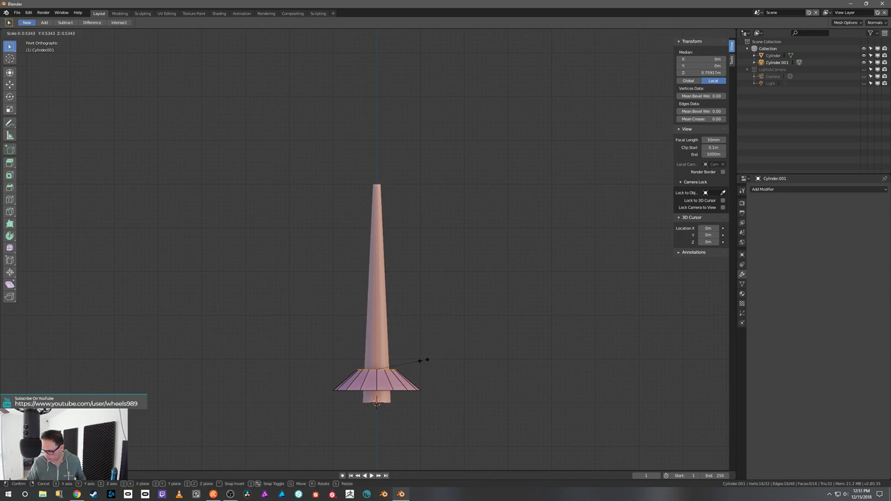
{"action": "left_click", "coordinate": [424, 360]}
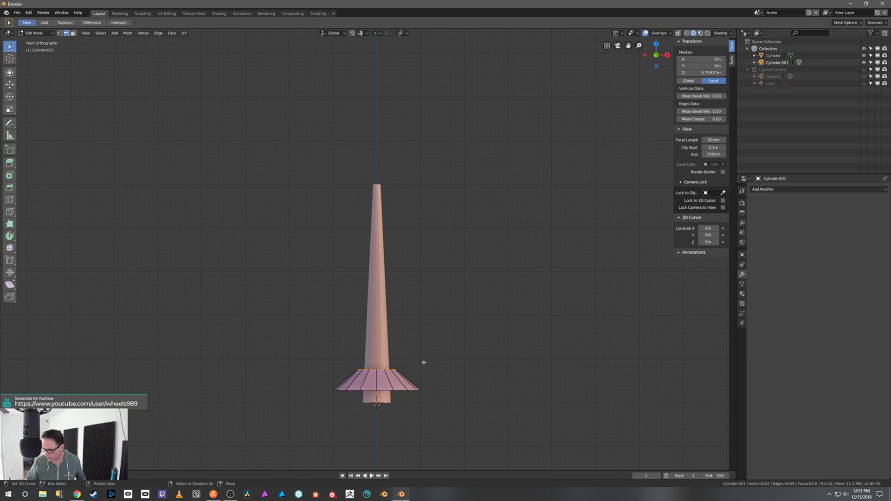
Raise the cone's top edge loop about 0.36 m along Z and scale it slightly smaller around the tube
{"action": "key", "text": "g"}
{"action": "key", "text": "z"}
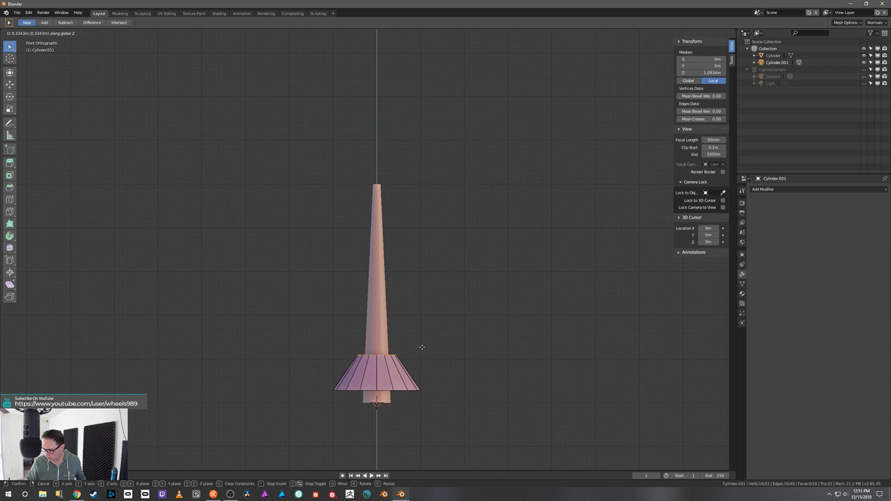
{"action": "left_click", "coordinate": [422, 347]}
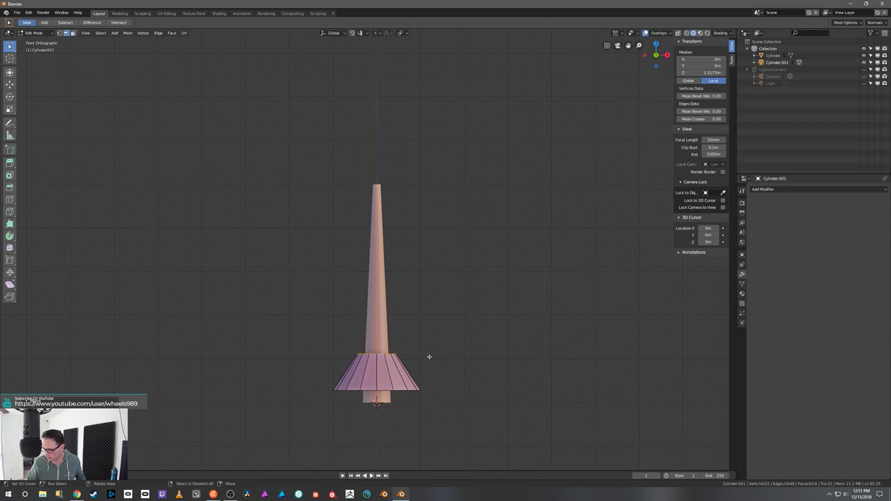
{"action": "key", "text": "s"}
{"action": "left_click", "coordinate": [444, 347]}
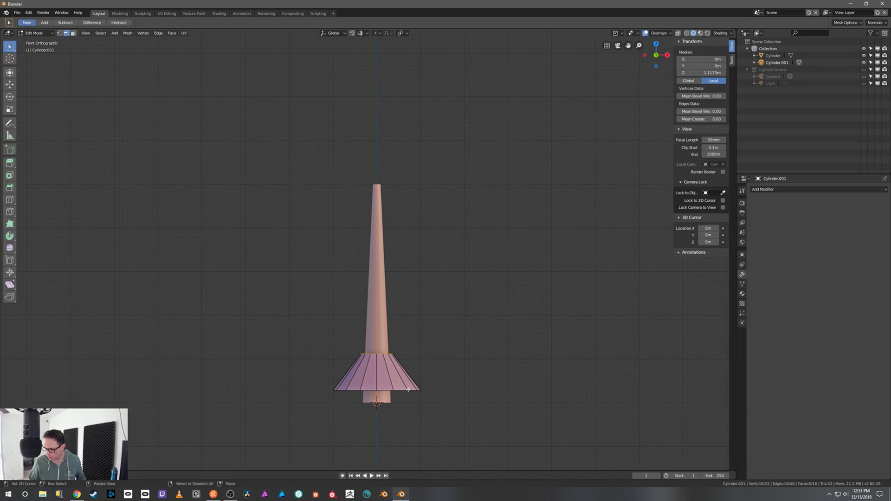
Scale the cone's bottom edge loop outward to about 1.28 to widen the skirt
{"action": "left_click", "coordinate": [408, 390], "text": "alt"}
{"action": "key", "text": "s"}
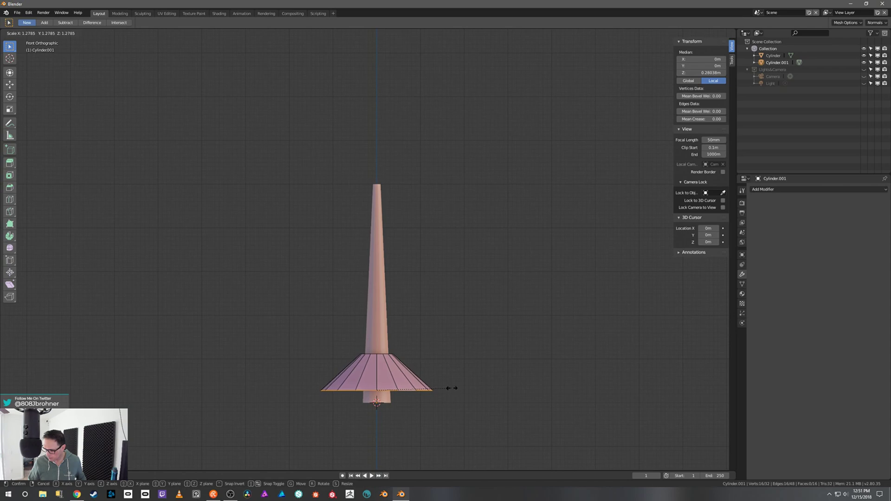
{"action": "left_click", "coordinate": [450, 388]}
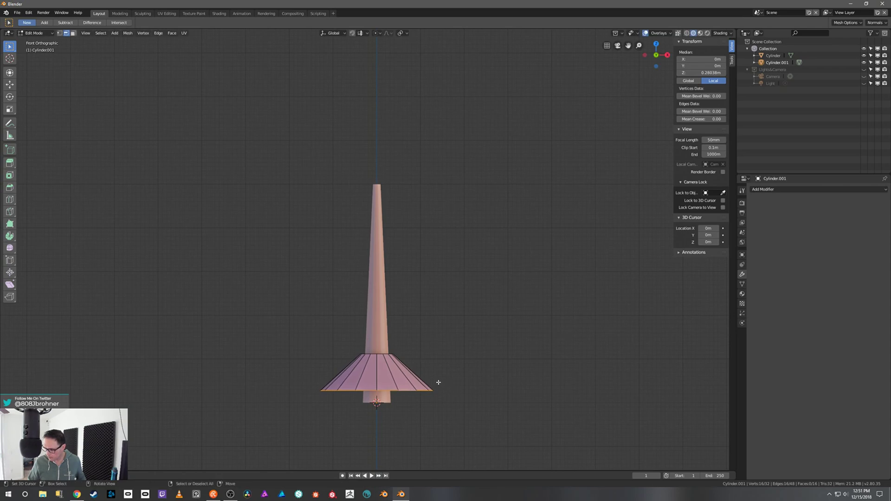
Move the whole cone mesh about 0.21 m up along Z, and deselect it
{"action": "key", "text": "a"}
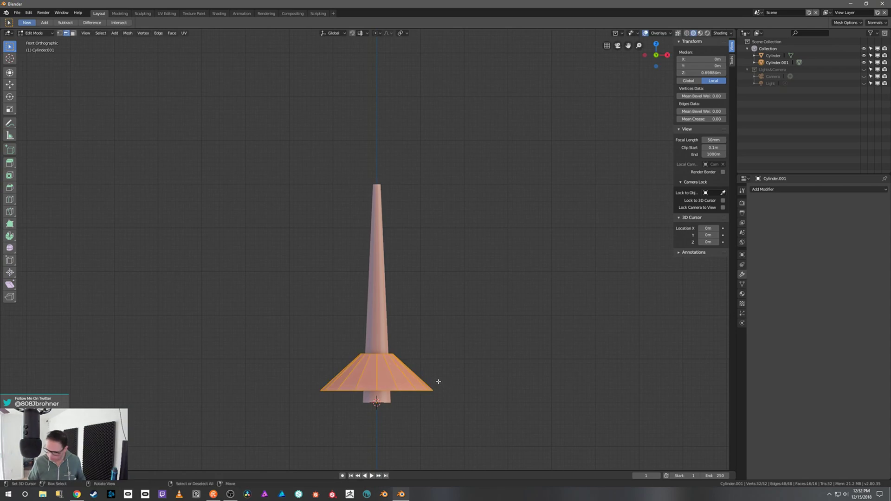
{"action": "key", "text": "g"}
{"action": "key", "text": "z"}
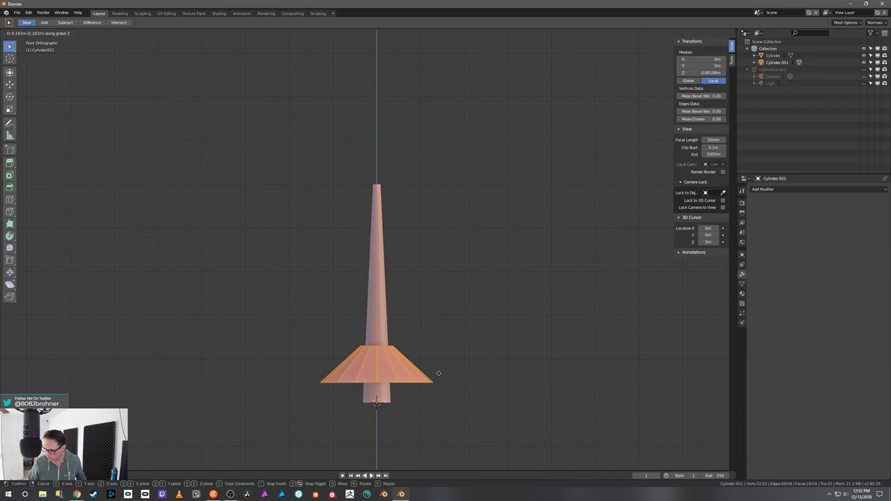
{"action": "left_click", "coordinate": [440, 373]}
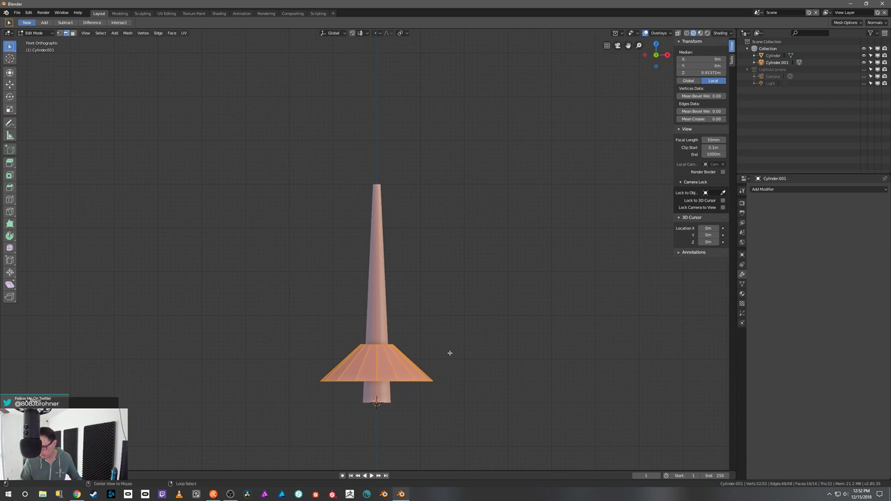
{"action": "key", "text": "alt+a"}
Return to Object Mode and apply Shade Smooth to the cone
{"action": "key", "text": "Tab"}
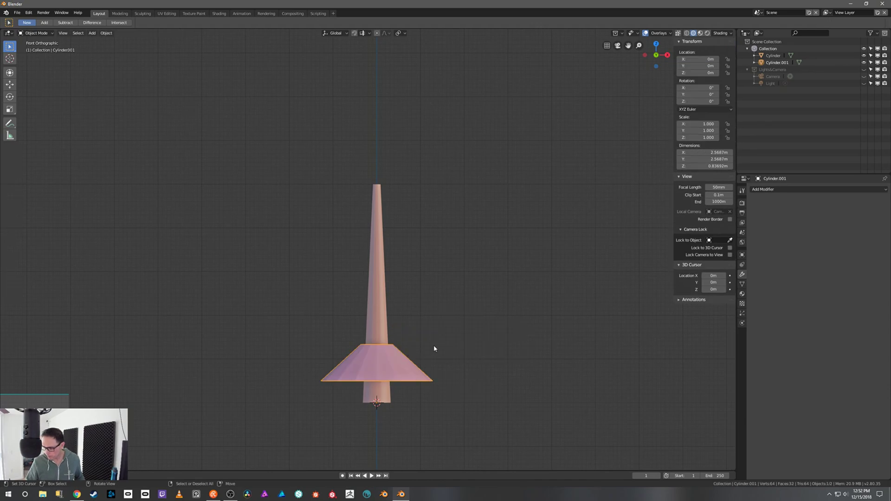
{"action": "key", "text": "w"}
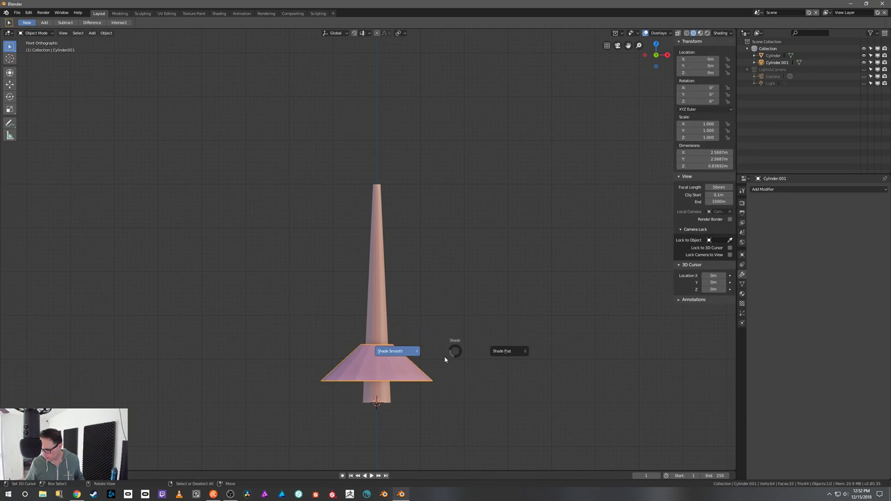
{"action": "left_click", "coordinate": [410, 354]}
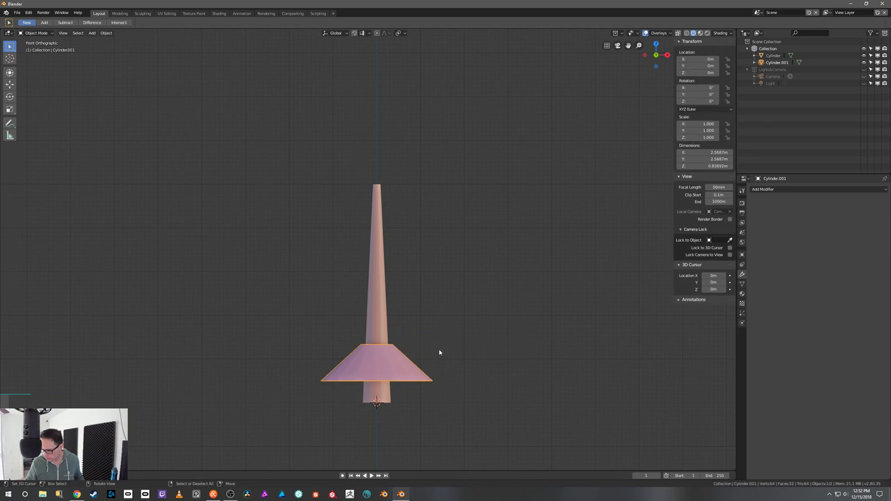
Try the pale greenish studio light preset for the viewport's solid shading
{"action": "left_click", "coordinate": [720, 33]}
{"action": "left_click", "coordinate": [716, 95]}
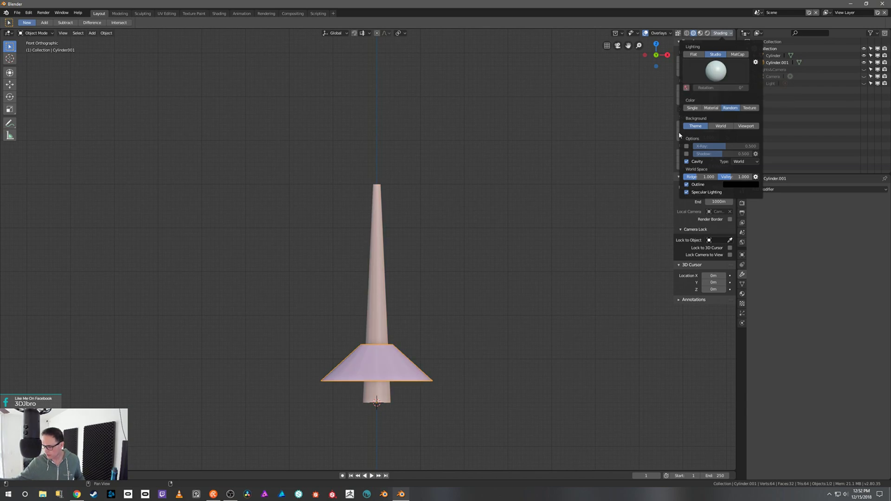
{"action": "middle_click_drag", "start_coordinate": [492, 308], "coordinate": [507, 287]}
{"action": "middle_click_drag", "start_coordinate": [507, 277], "coordinate": [500, 320]}
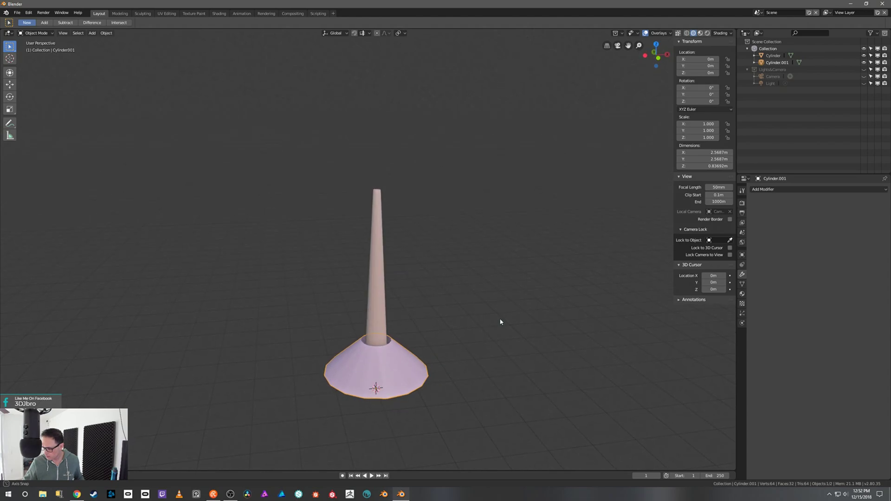
{"action": "left_click", "coordinate": [722, 33]}
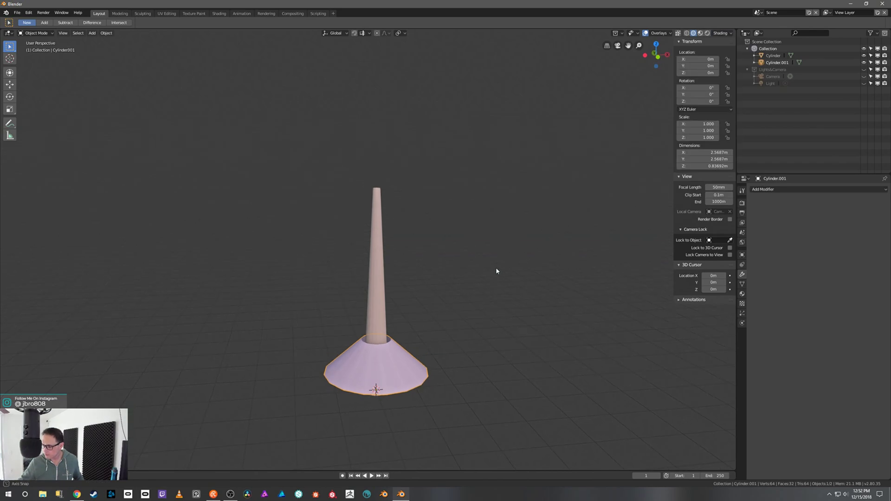
Set the viewport's Studio lighting to the neutral light-grey preset
{"action": "left_click", "coordinate": [718, 33]}
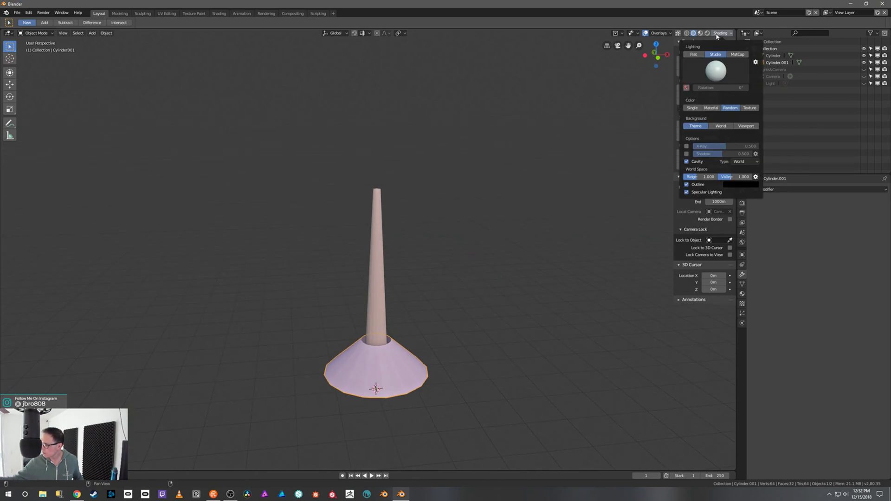
{"action": "left_click", "coordinate": [716, 70]}
{"action": "left_click", "coordinate": [697, 94]}
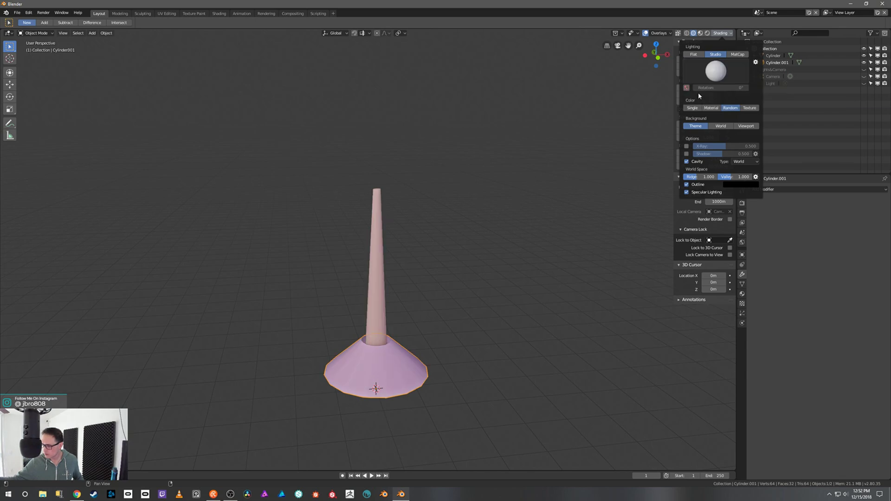
Try the green and pale pink MatCap spheres as viewport lighting, and return to Studio lighting
{"action": "left_click", "coordinate": [736, 55]}
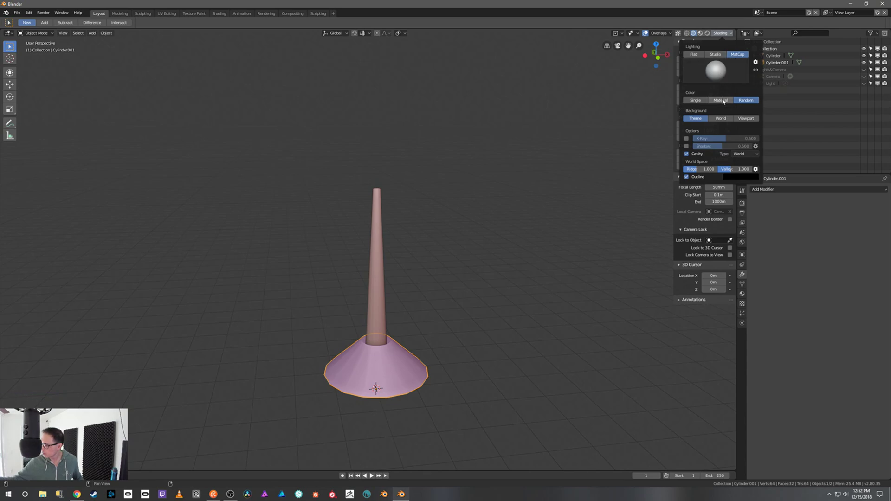
{"action": "left_click", "coordinate": [720, 72]}
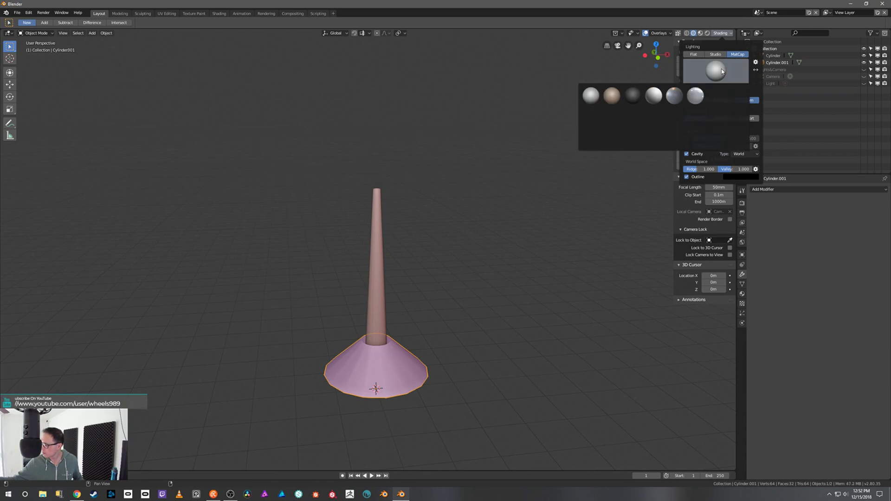
{"action": "left_click", "coordinate": [699, 118]}
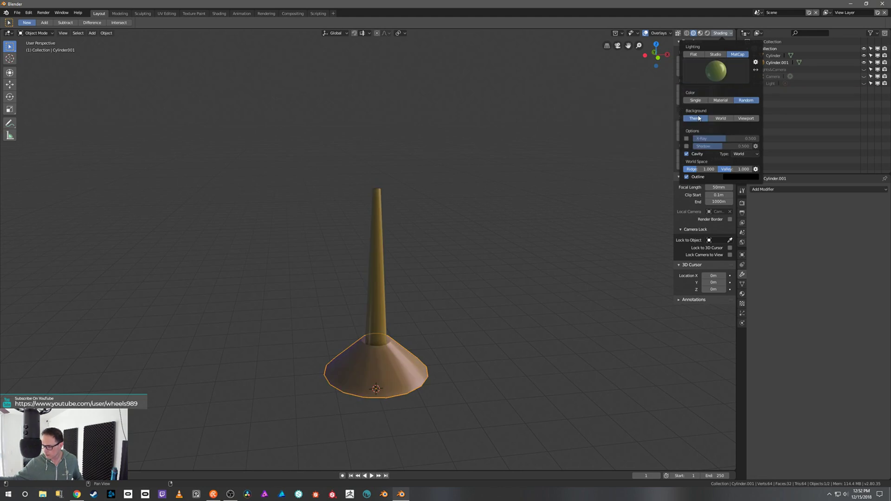
{"action": "left_click", "coordinate": [717, 70]}
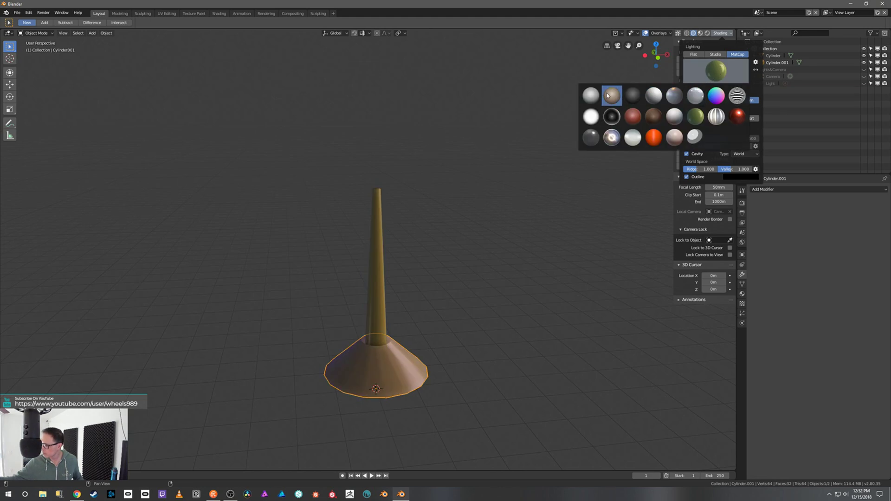
{"action": "left_click", "coordinate": [675, 137]}
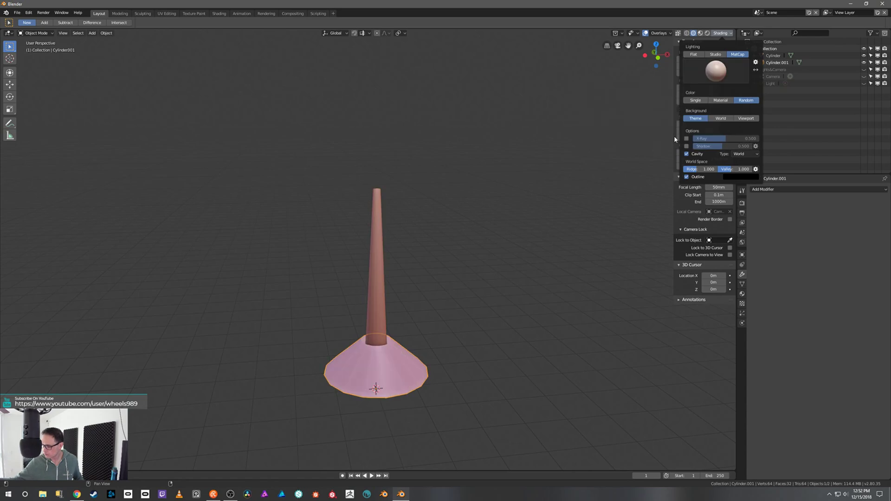
{"action": "mouse_move", "coordinate": [559, 302]}
{"action": "middle_mouse_down"}
{"action": "mouse_move", "coordinate": [563, 269]}
{"action": "mouse_move", "coordinate": [555, 313]}
{"action": "mouse_move", "coordinate": [550, 300]}
{"action": "middle_mouse_up"}
{"action": "left_click", "coordinate": [722, 32]}
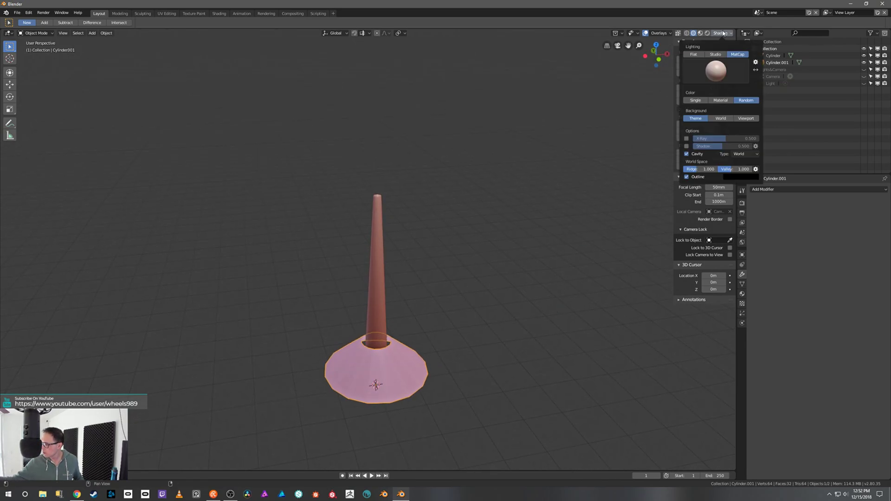
{"action": "left_click", "coordinate": [715, 54]}
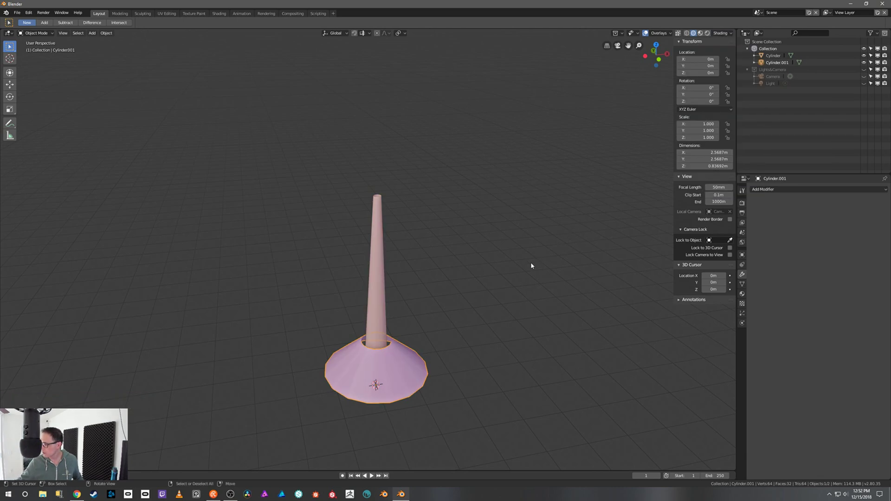
In front view, duplicate the cone and place the copy about 0.49 m higher along Z
{"action": "middle_click_drag", "start_coordinate": [514, 284], "coordinate": [513, 261]}
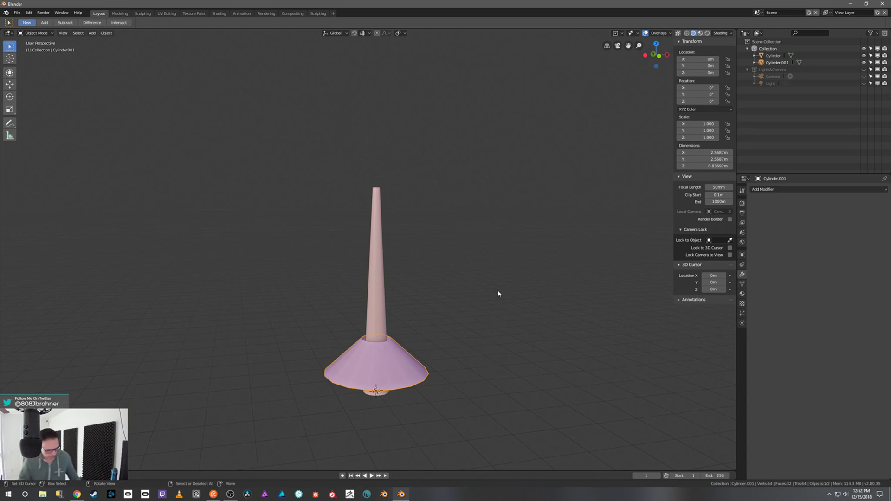
{"action": "key", "text": "grave"}
{"action": "left_click", "coordinate": [486, 274]}
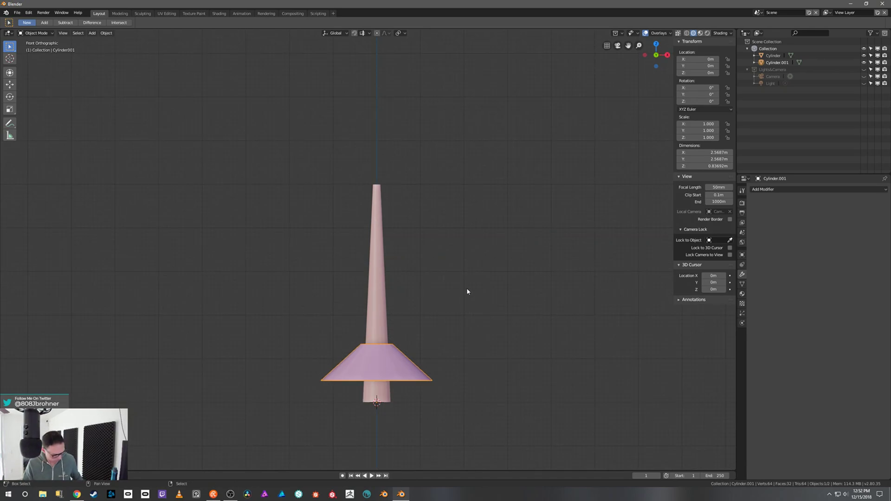
{"action": "key", "text": "shift+d"}
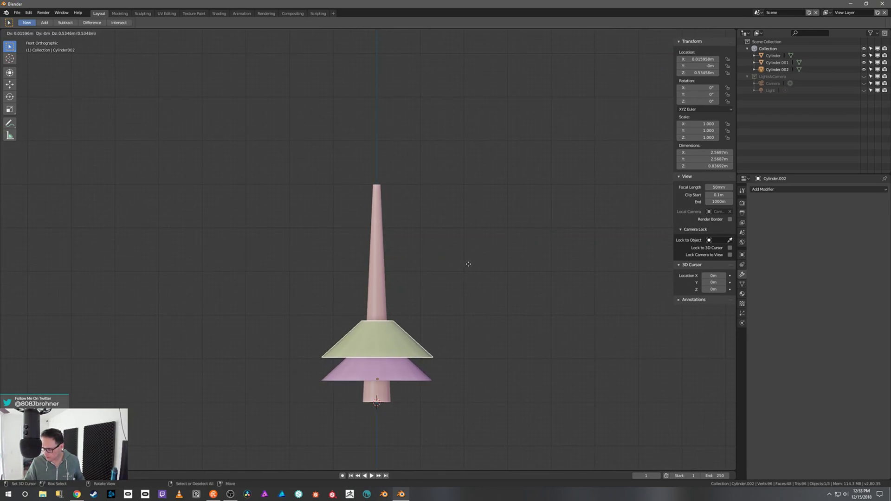
{"action": "key", "text": "z"}
{"action": "left_click", "coordinate": [471, 268]}
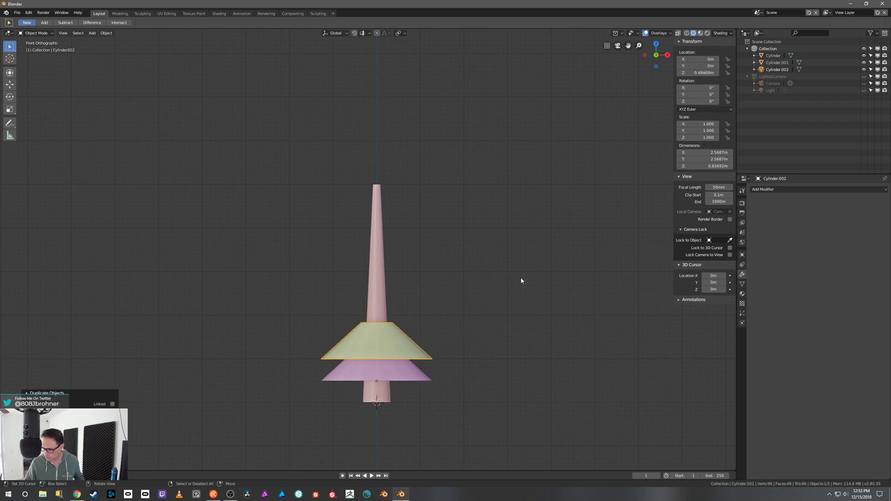
Scale the duplicated cone down to about 0.85 and apply its rotation and scale
{"action": "key", "text": "w"}
{"action": "key", "text": "Escape"}
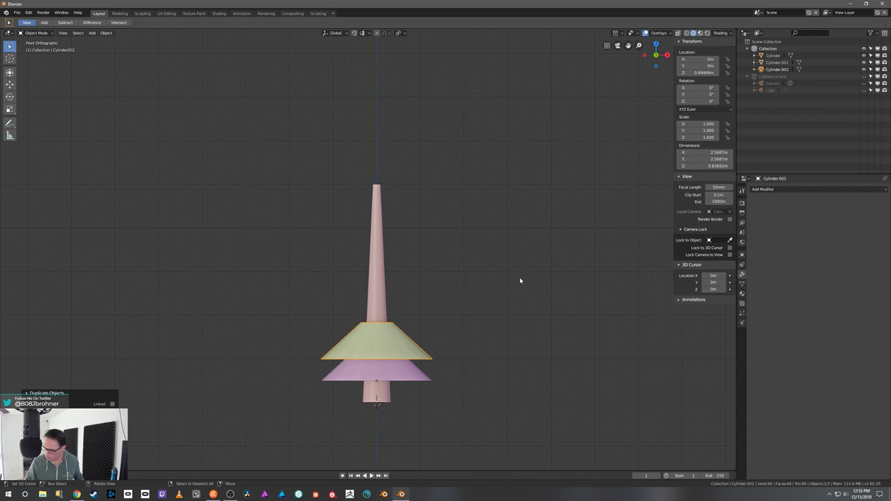
{"action": "key", "text": "s"}
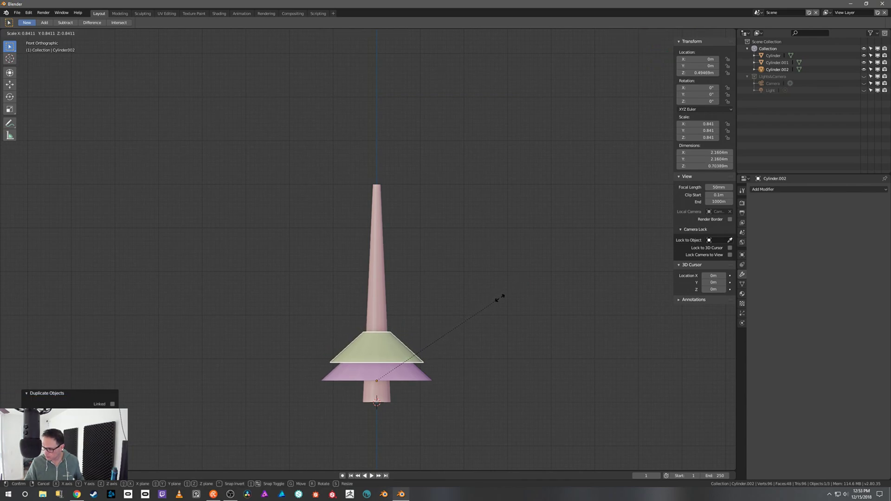
{"action": "left_click", "coordinate": [503, 299]}
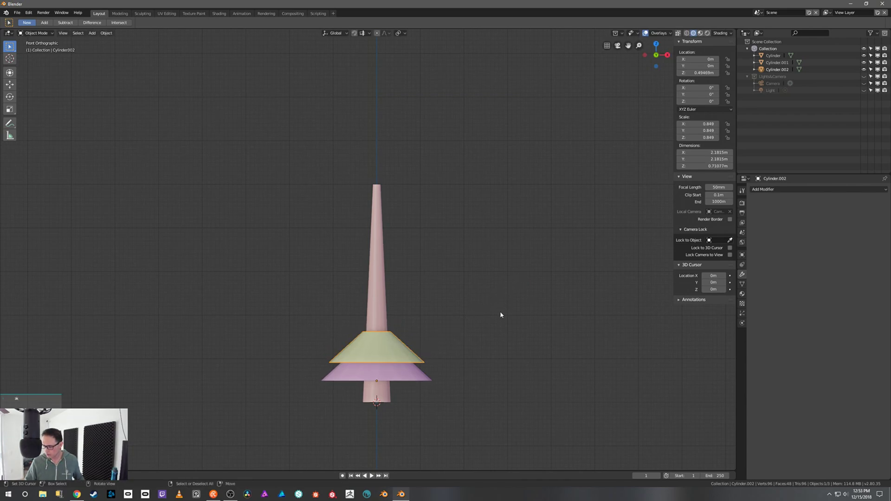
{"action": "mouse_move", "coordinate": [501, 315]}
{"action": "middle_mouse_down"}
{"action": "mouse_move", "coordinate": [515, 310]}
{"action": "mouse_move", "coordinate": [509, 323]}
{"action": "mouse_move", "coordinate": [509, 297]}
{"action": "mouse_move", "coordinate": [500, 317]}
{"action": "middle_mouse_up"}
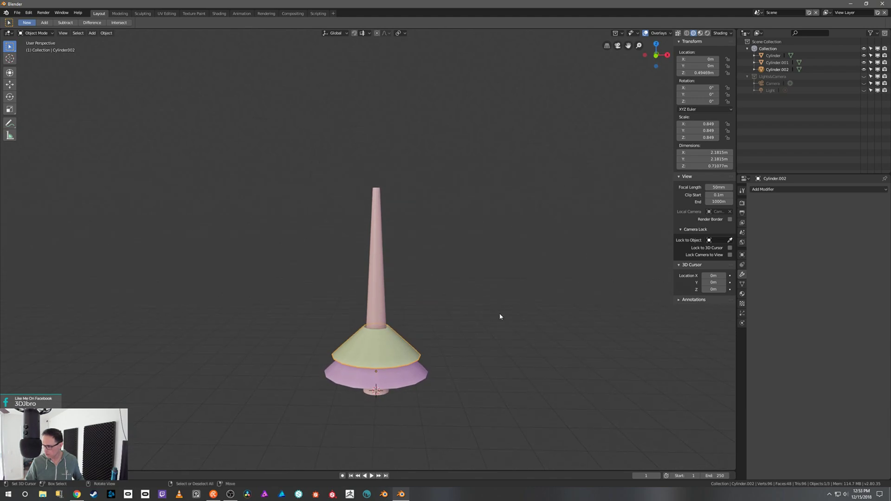
{"action": "key", "text": "KP_1"}
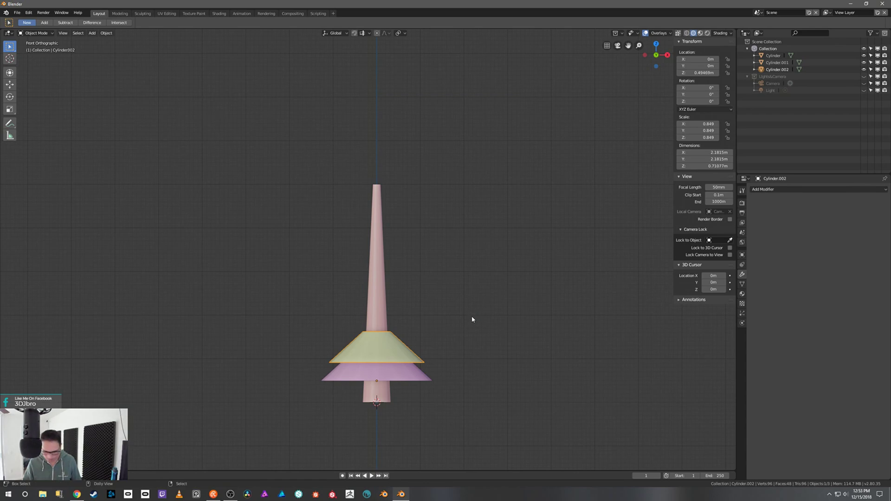
{"action": "key", "text": "ctrl+a"}
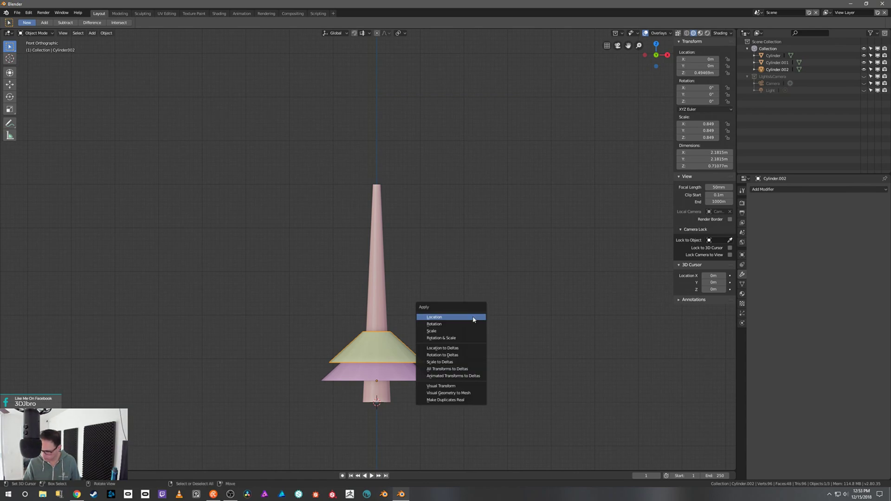
{"action": "left_click", "coordinate": [474, 342]}
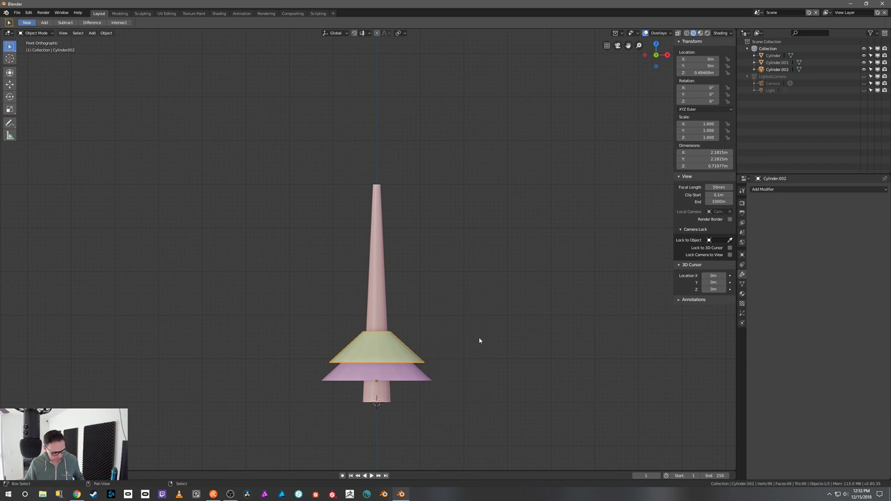
Duplicate the scaled cone and place the copy about 3.1 m higher along Z, near the trunk's tip
{"action": "key", "text": "shift+d"}
{"action": "key", "text": "z"}
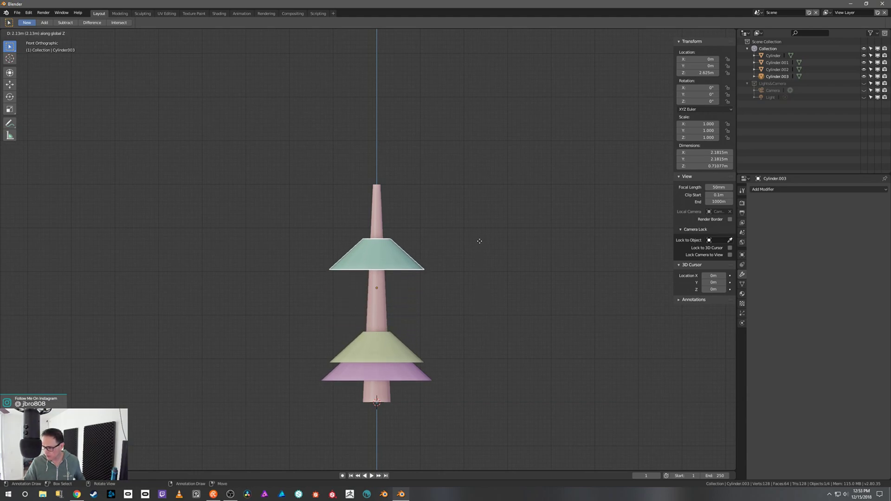
{"action": "left_click", "coordinate": [485, 206]}
Raise the yellow-green middle cone about 0.79 m along Z
{"action": "left_click", "coordinate": [400, 345]}
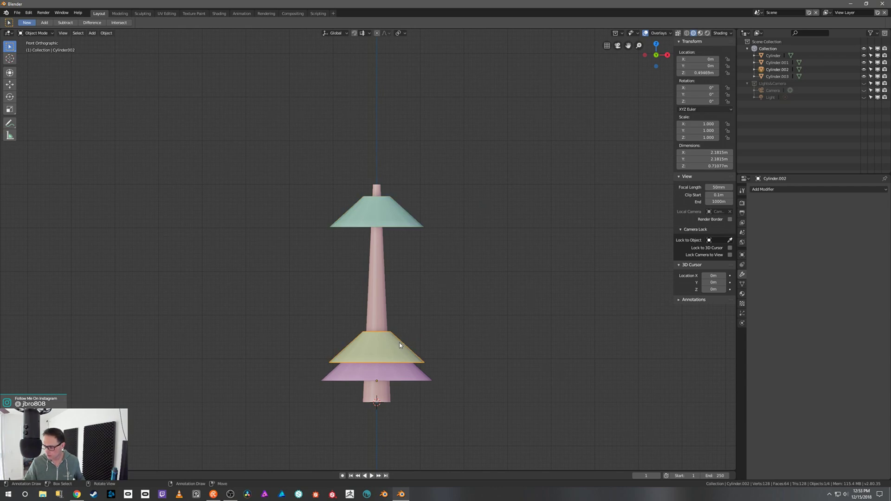
{"action": "key", "text": "g"}
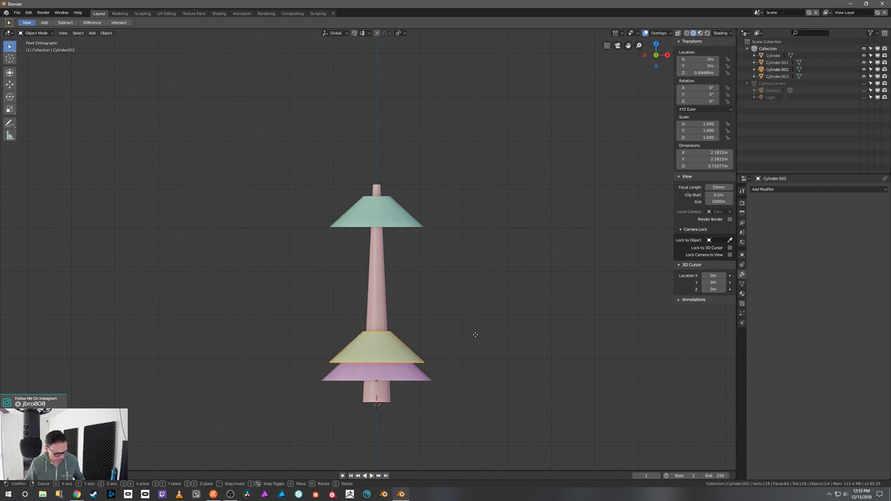
{"action": "key", "text": "z"}
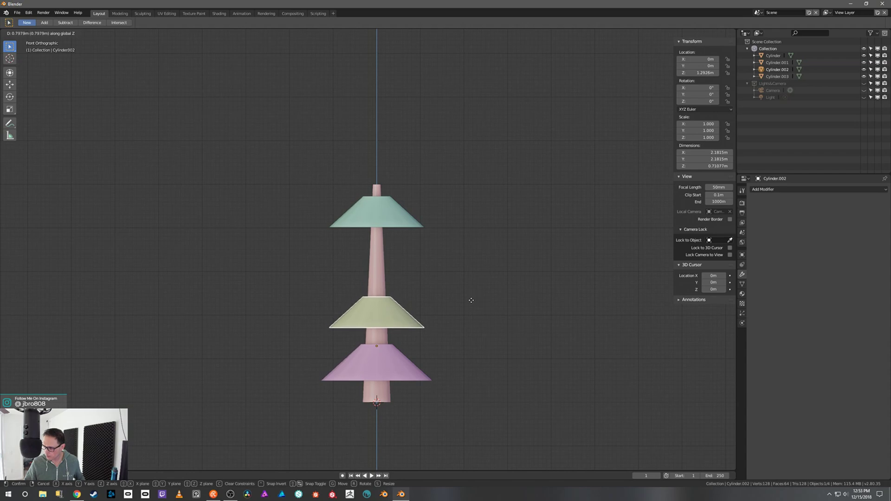
{"action": "left_click", "coordinate": [472, 300]}
{"action": "key", "text": "s"}
{"action": "right_click", "coordinate": [493, 307]}
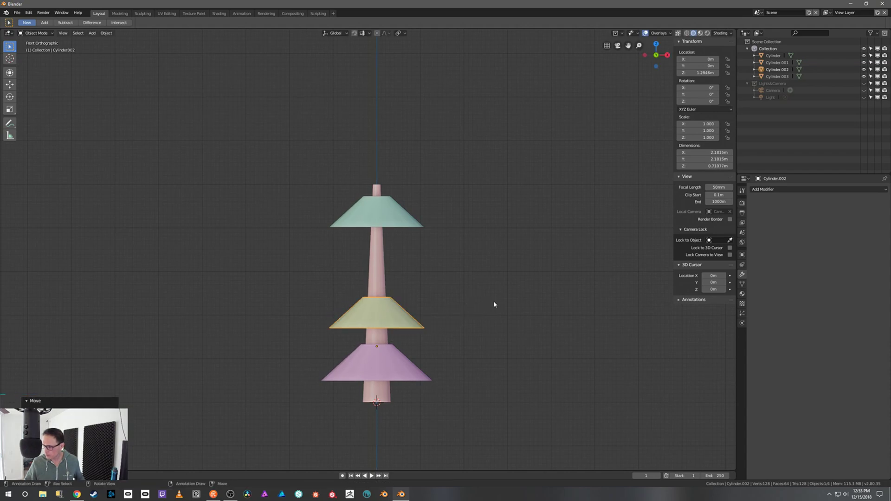
Set the middle cone's origin to its geometry and scale the cone up to about 1.255
{"action": "left_click", "coordinate": [106, 33]}
{"action": "mouse_move", "coordinate": [142, 48]}
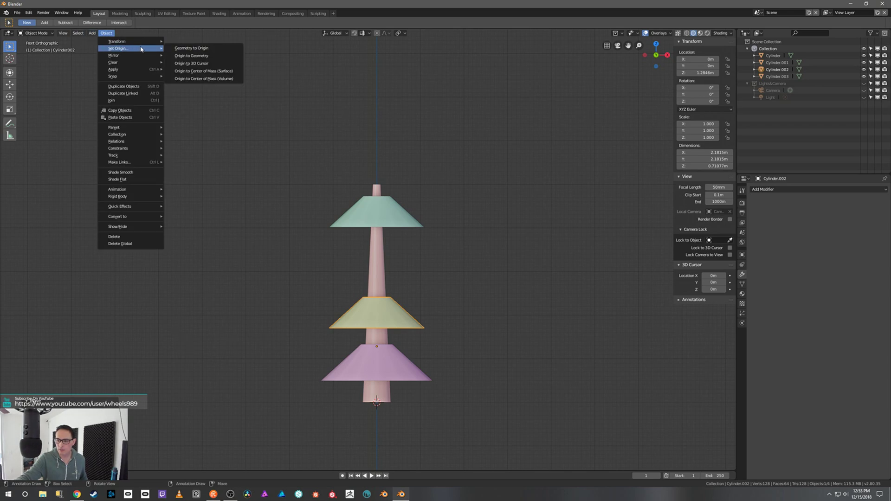
{"action": "left_click", "coordinate": [200, 55]}
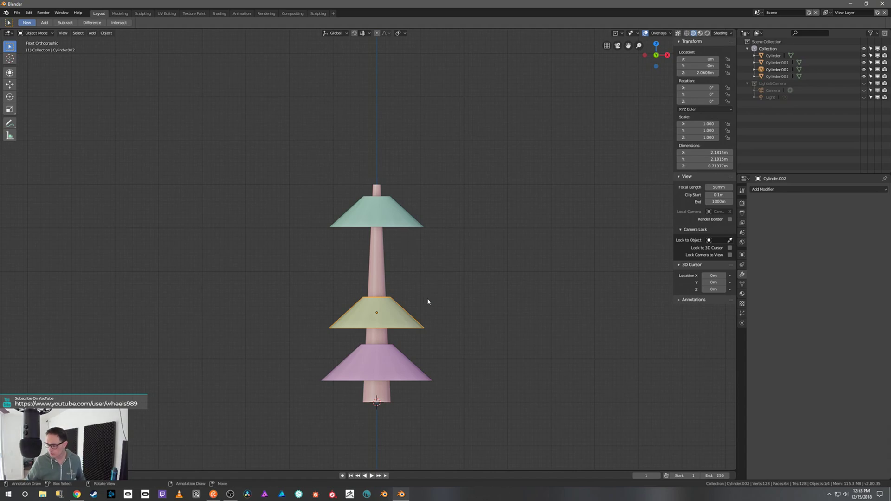
{"action": "key", "text": "s"}
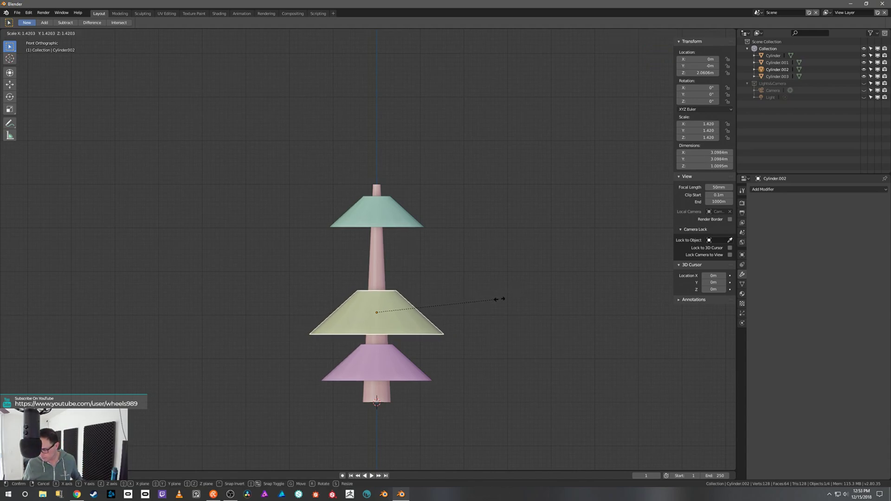
{"action": "left_click", "coordinate": [486, 304]}
Lower the middle cone about 0.73 m along Z so that it overlaps the lowest cone
{"action": "key", "text": "g"}
{"action": "key", "text": "z"}
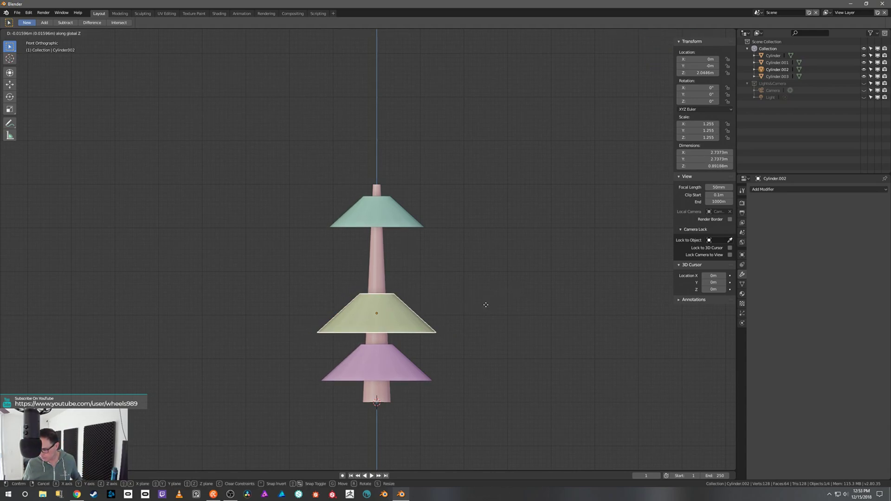
{"action": "left_click", "coordinate": [491, 335]}
Raise the middle cone's top edge loop about 0.39 m along Z to make the tier taller
{"action": "key", "text": "Tab"}
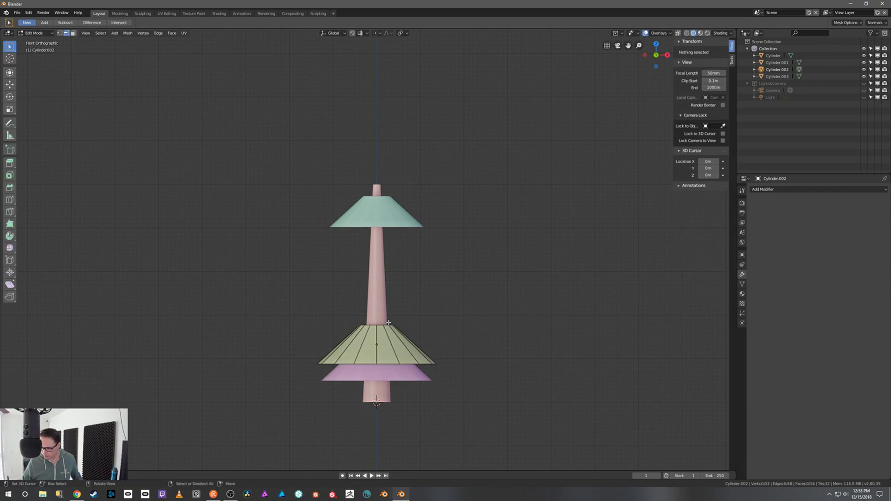
{"action": "right_click", "coordinate": [380, 325], "text": "alt"}
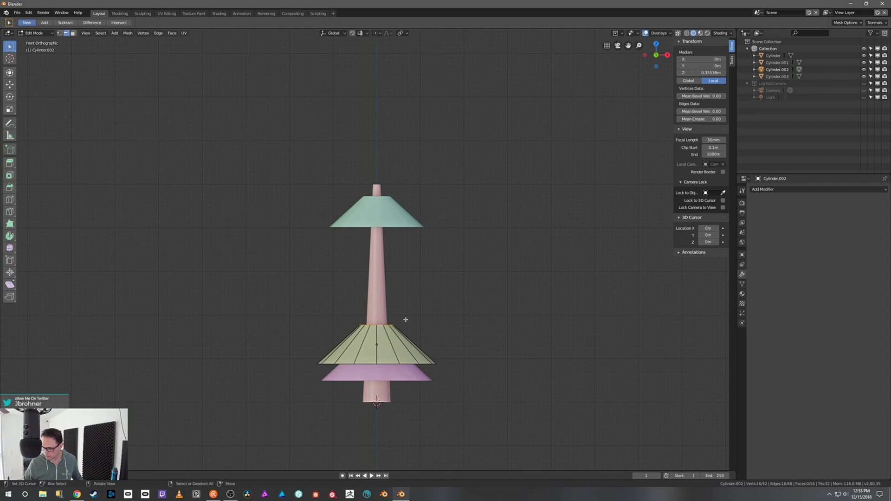
{"action": "key", "text": "g"}
{"action": "key", "text": "z"}
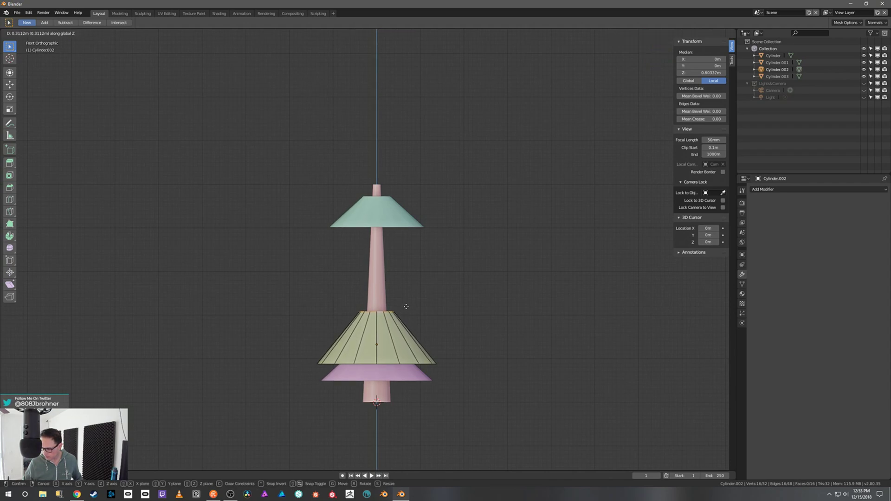
{"action": "left_click", "coordinate": [407, 305]}
{"action": "key", "text": "Tab"}
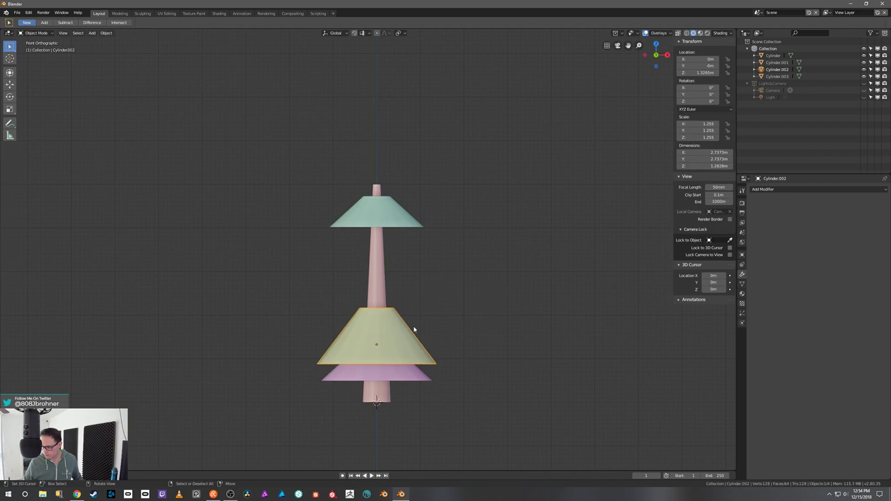
Widen the lowest cone's bottom edge loop to a diameter of about 3.22 m
{"action": "left_click", "coordinate": [417, 379]}
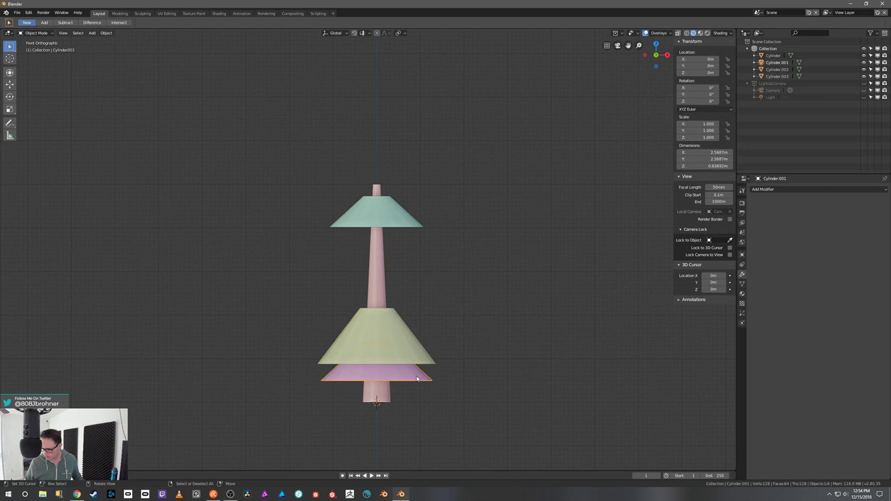
{"action": "key", "text": "Tab"}
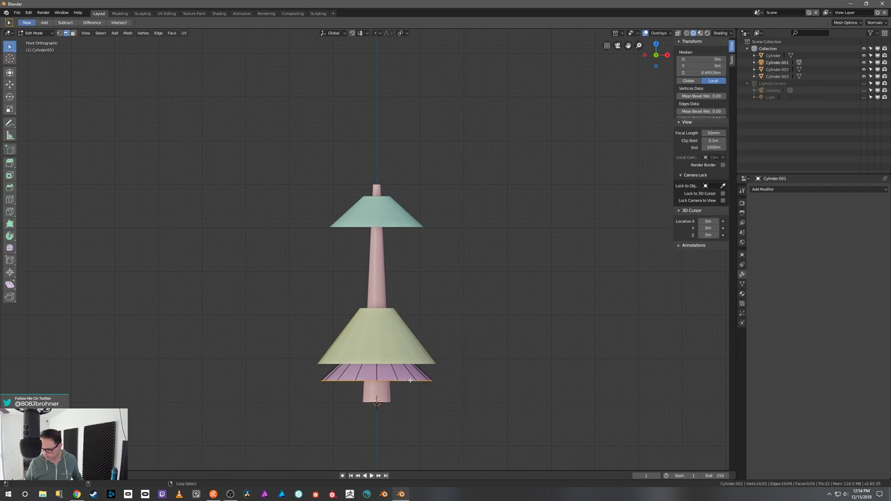
{"action": "key", "text": "s"}
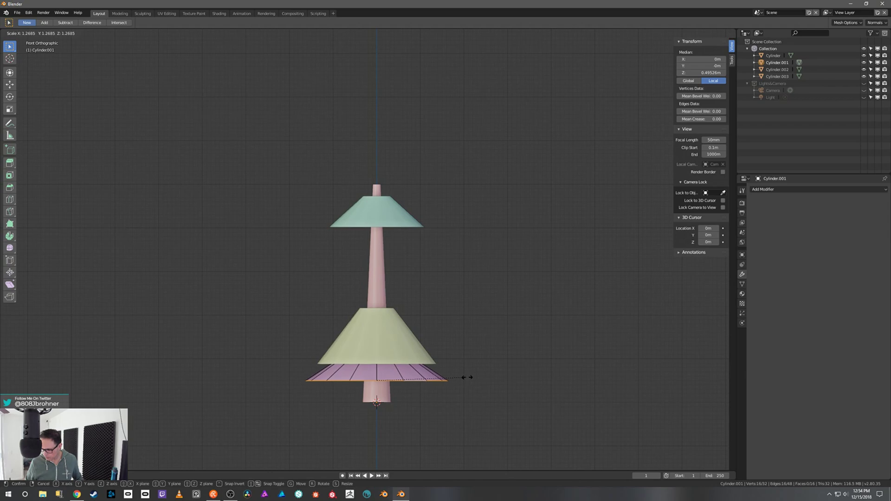
{"action": "left_click", "coordinate": [466, 377]}
{"action": "key", "text": "Tab"}
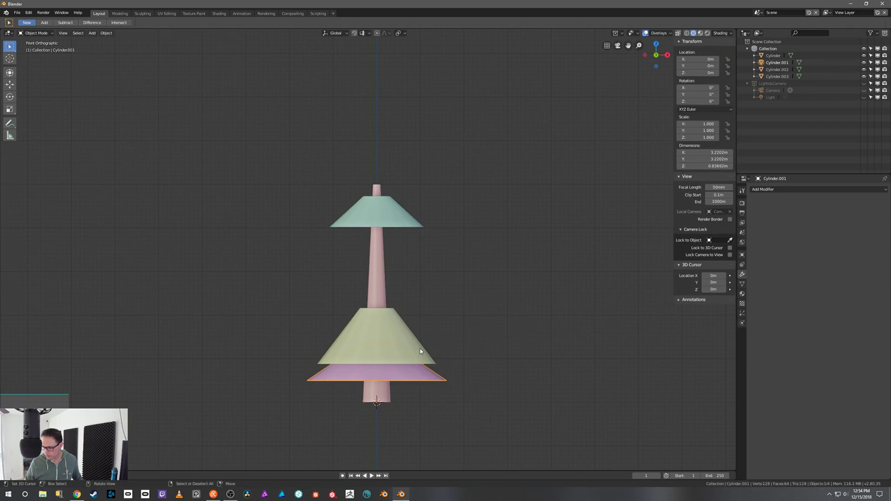
Lower the teal top cone about 2.23 m along Z onto the yellow-green tier
{"action": "left_click", "coordinate": [404, 216]}
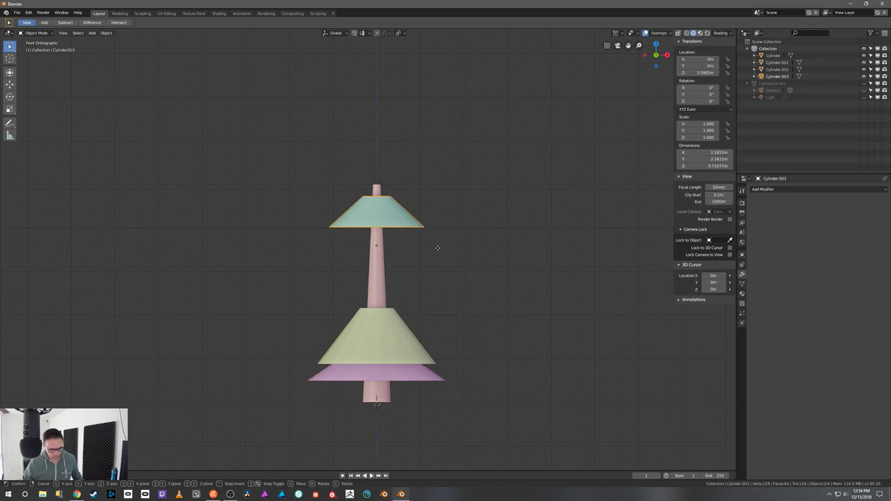
{"action": "key", "text": "g"}
{"action": "key", "text": "z"}
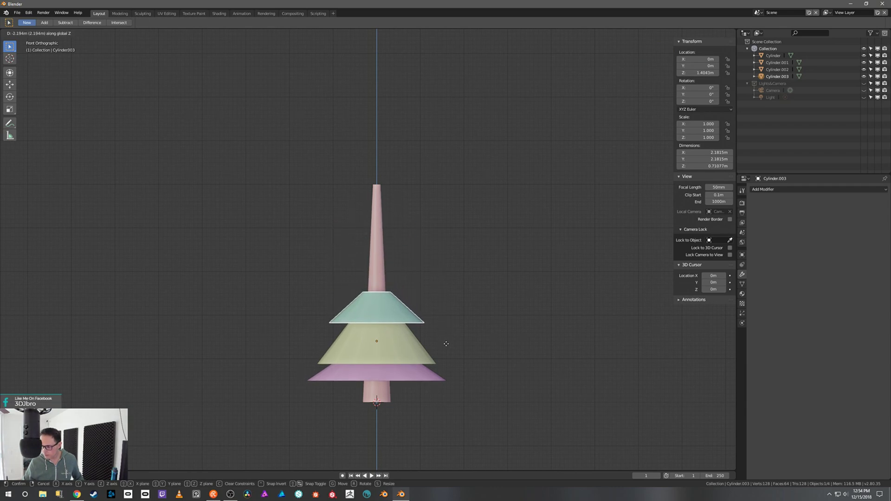
{"action": "left_click", "coordinate": [444, 344]}
Move the teal cone's bottom edge loop down about 0.32 m along Z
{"action": "key", "text": "Tab"}
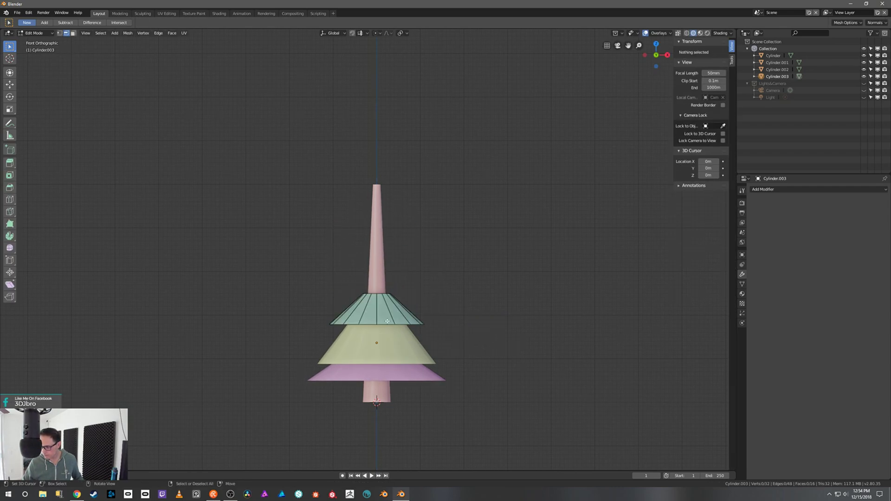
{"action": "left_click", "coordinate": [419, 324], "text": "alt"}
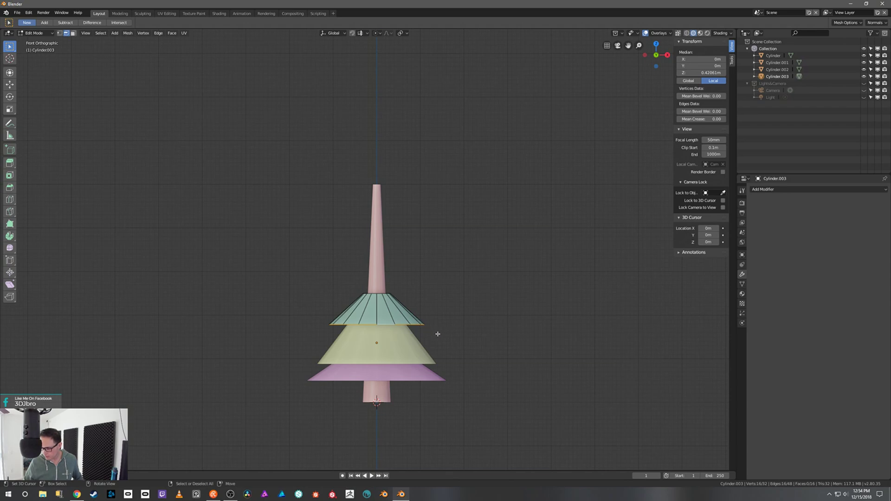
{"action": "key", "text": "g"}
{"action": "key", "text": "z"}
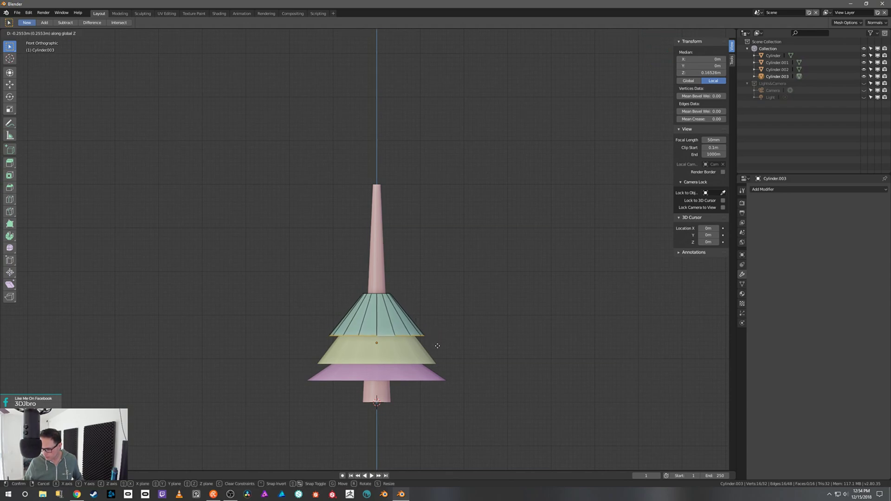
{"action": "left_click", "coordinate": [438, 349]}
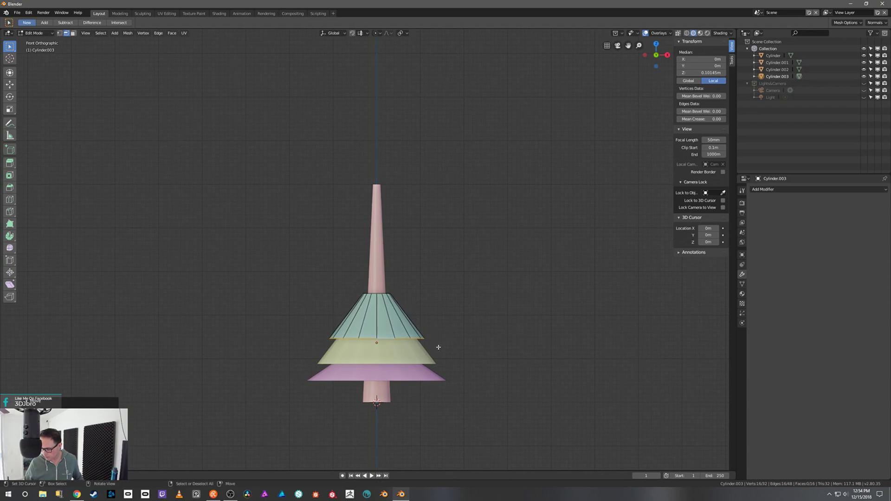
Raise the teal cone's top edge loop about 0.36 m to lengthen the tier
{"action": "key", "text": "alt+a"}
{"action": "right_click", "coordinate": [384, 293], "text": "alt"}
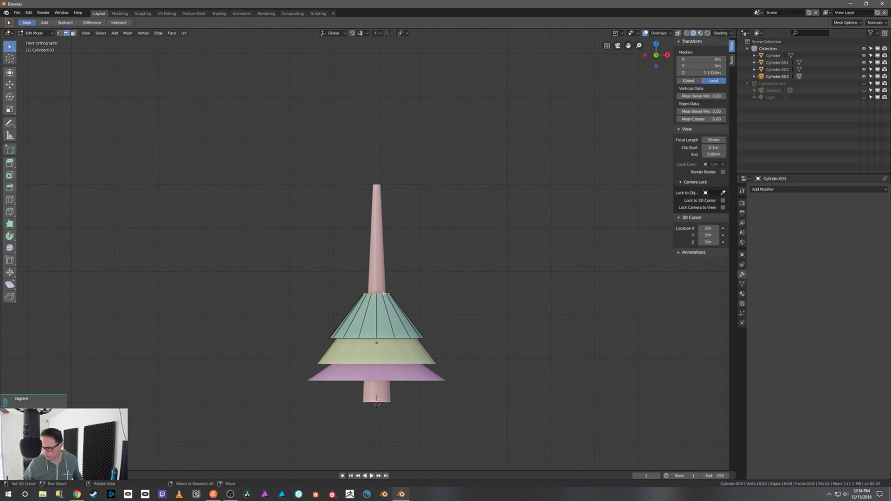
{"action": "key", "text": "g"}
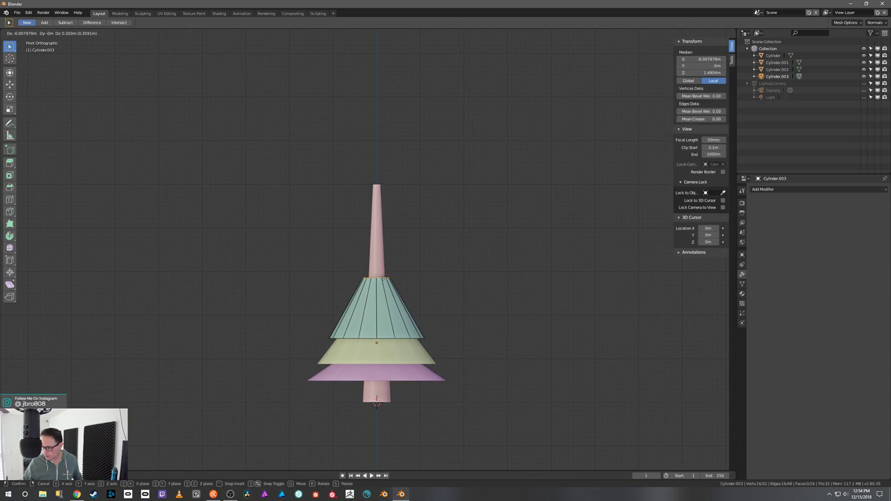
{"action": "left_click", "coordinate": [382, 277]}
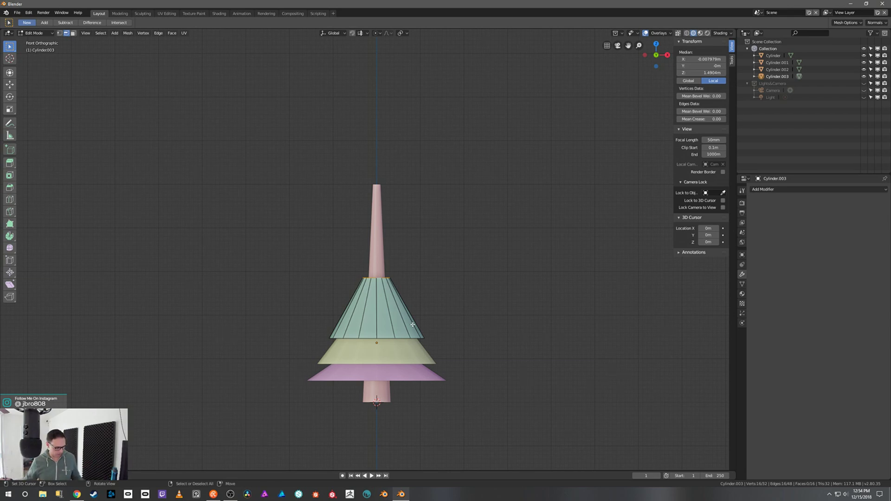
{"action": "key", "text": "Tab"}
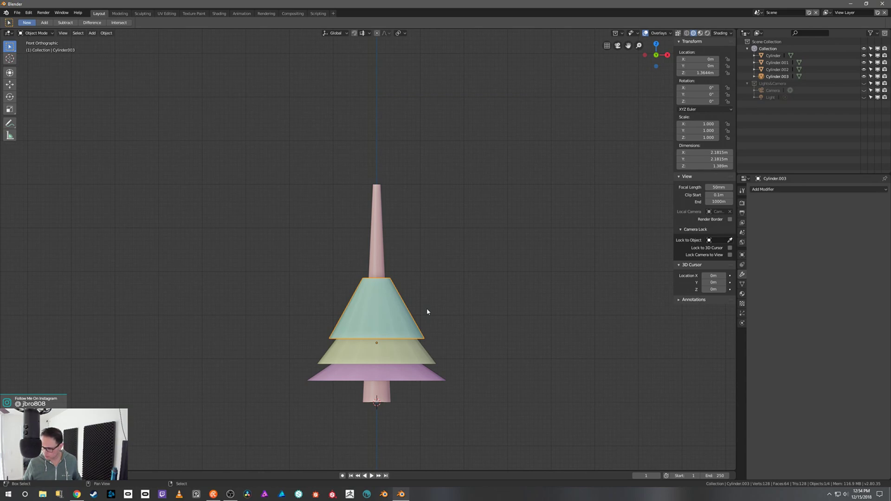
Duplicate the teal top cone and place the copy about 0.74 m higher along Z
{"action": "key", "text": "shift+d"}
{"action": "key", "text": "z"}
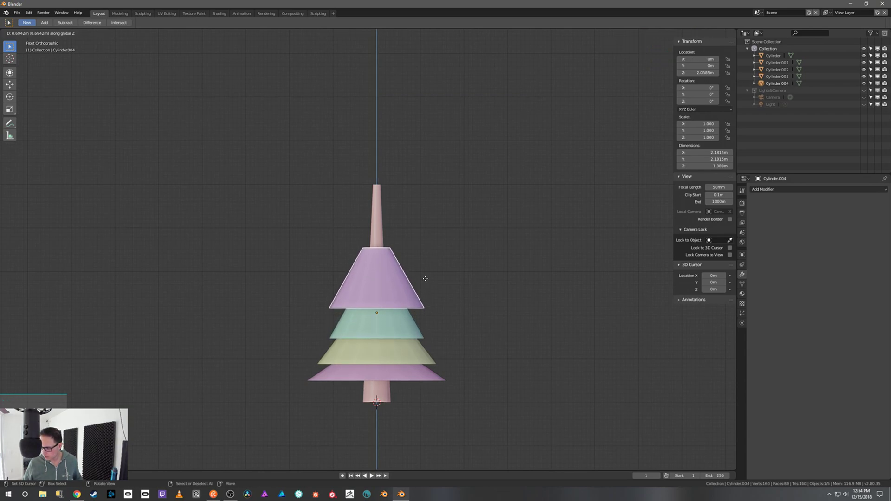
{"action": "left_click", "coordinate": [426, 277]}
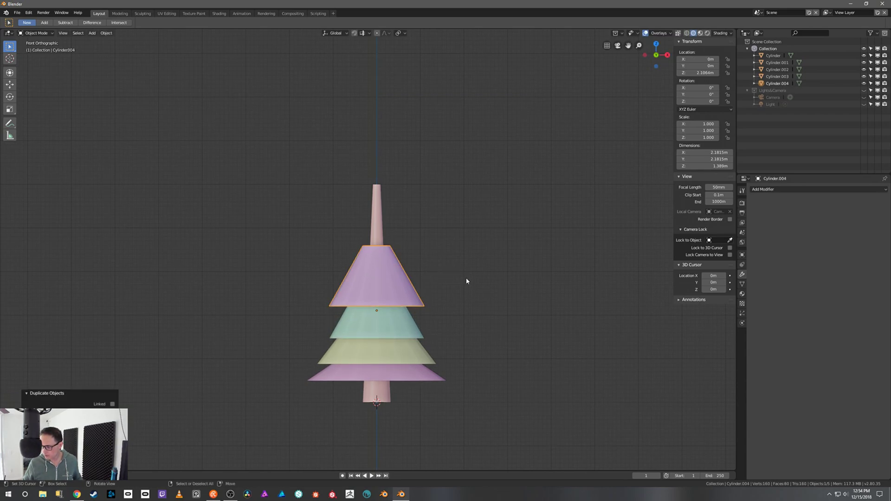
{"action": "key", "text": "Tab"}
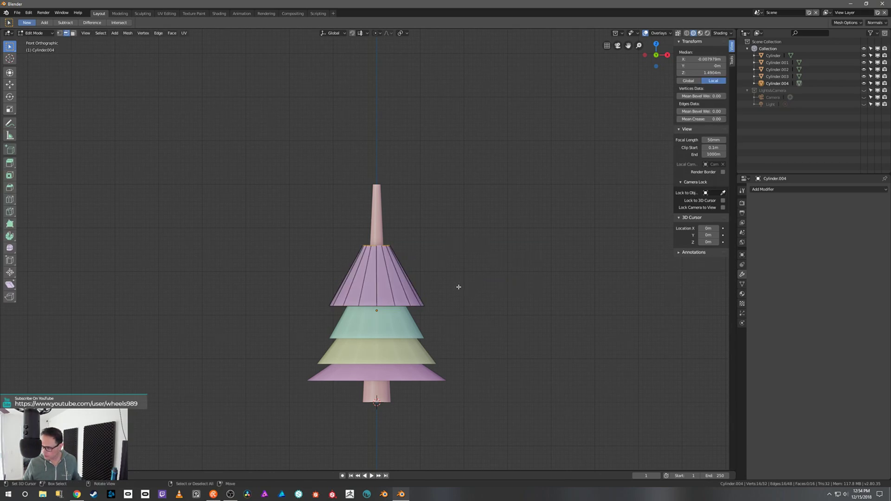
{"action": "key", "text": "Tab"}
{"action": "key", "text": "ctrl+a"}
{"action": "left_click", "coordinate": [442, 290]}
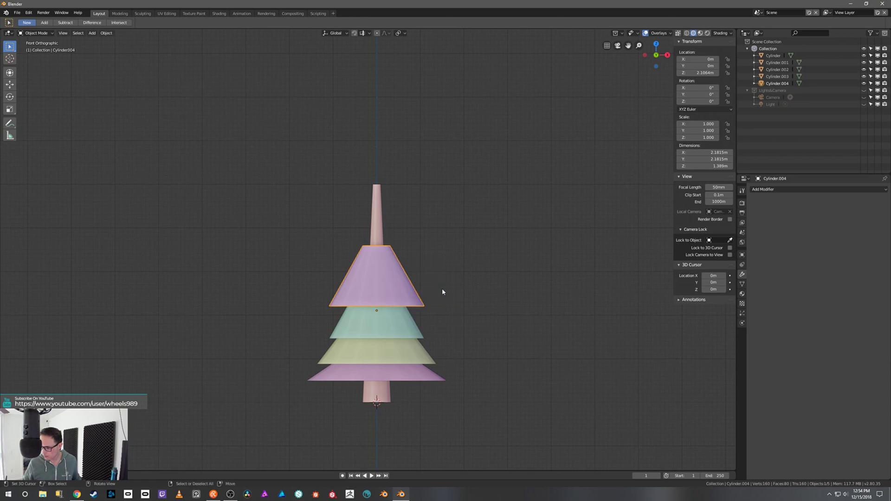
Narrow the uppermost purple cone's bottom edge loop to a diameter of about 1.51 m and return to Object Mode
{"action": "key", "text": "ctrl+Tab"}
{"action": "left_click", "coordinate": [485, 286]}
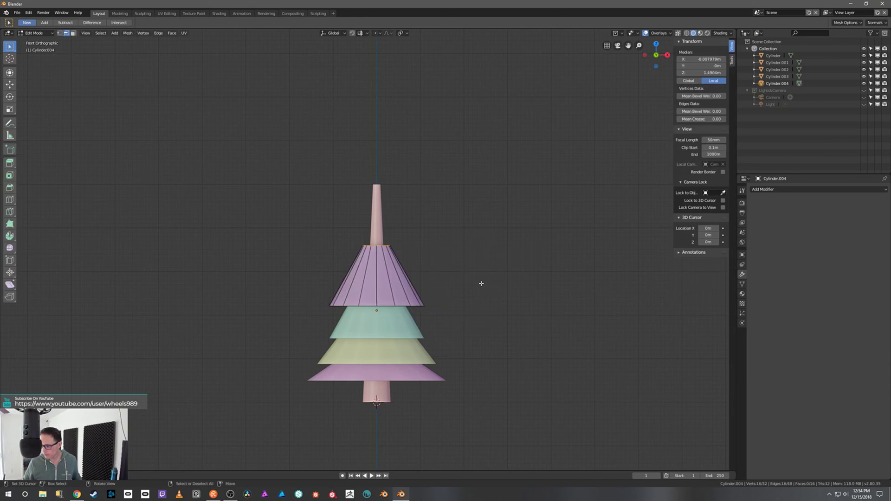
{"action": "key", "text": "grave"}
{"action": "left_click", "coordinate": [543, 281]}
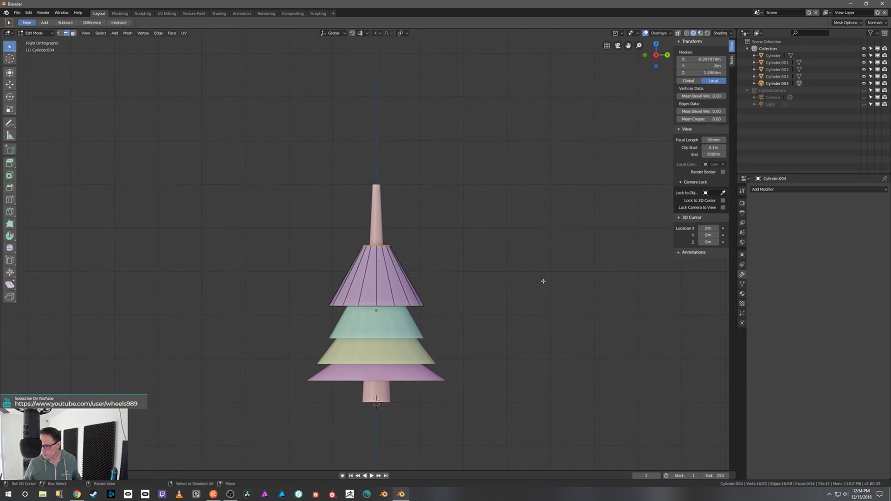
{"action": "key", "text": "grave"}
{"action": "left_click", "coordinate": [511, 259]}
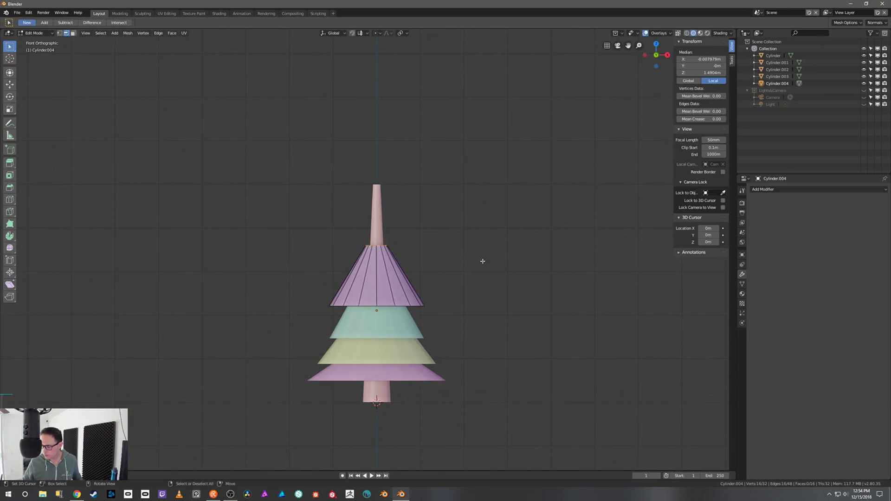
{"action": "key", "text": "alt+a"}
{"action": "left_click", "coordinate": [406, 305], "text": "alt"}
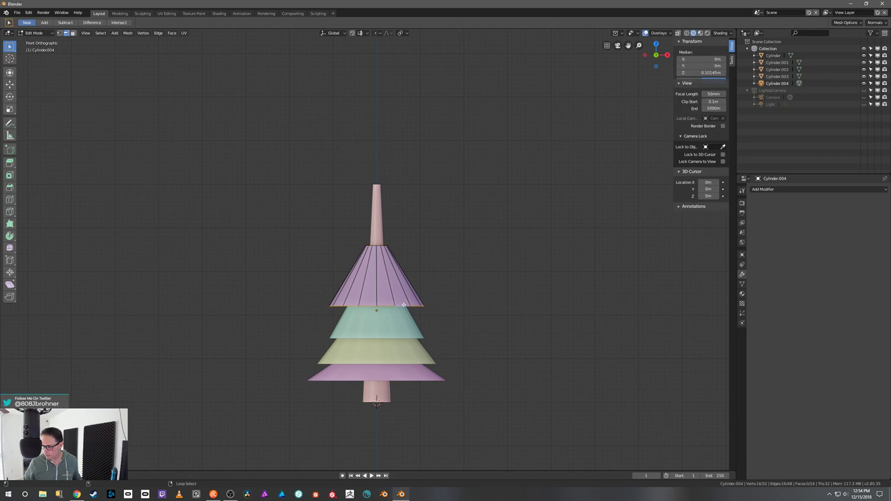
{"action": "key", "text": "s"}
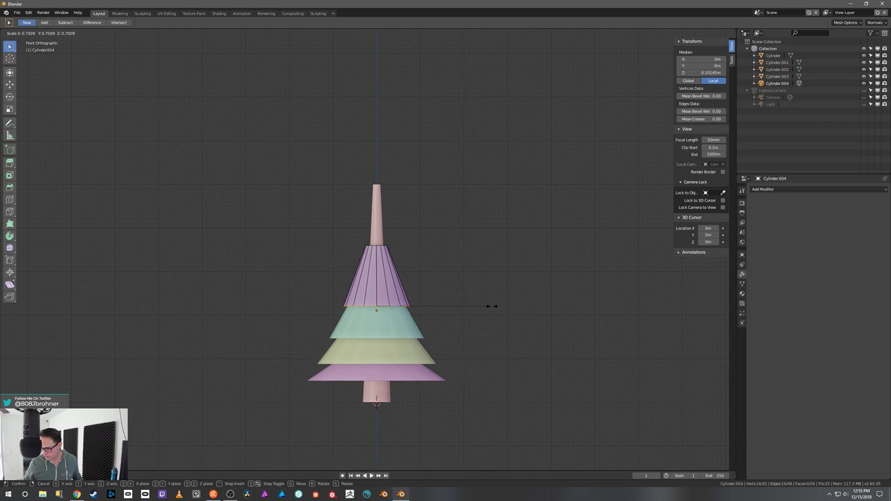
{"action": "left_click", "coordinate": [491, 307]}
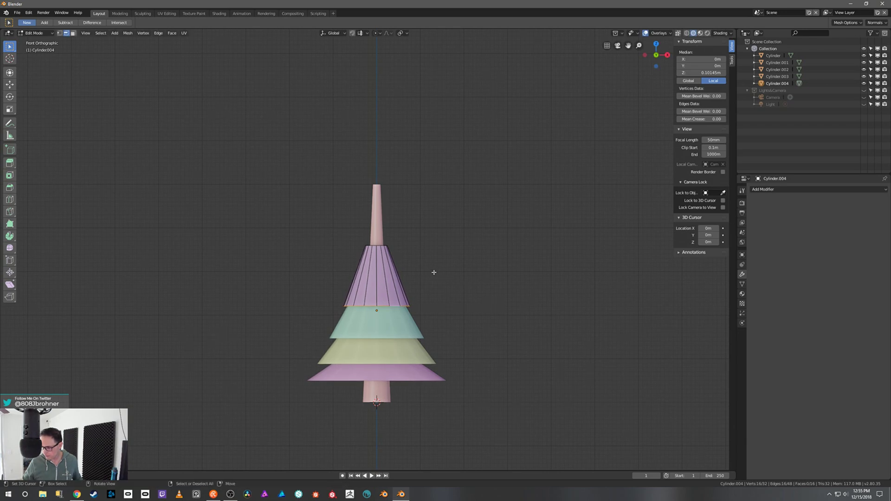
{"action": "key", "text": "ctrl+Tab"}
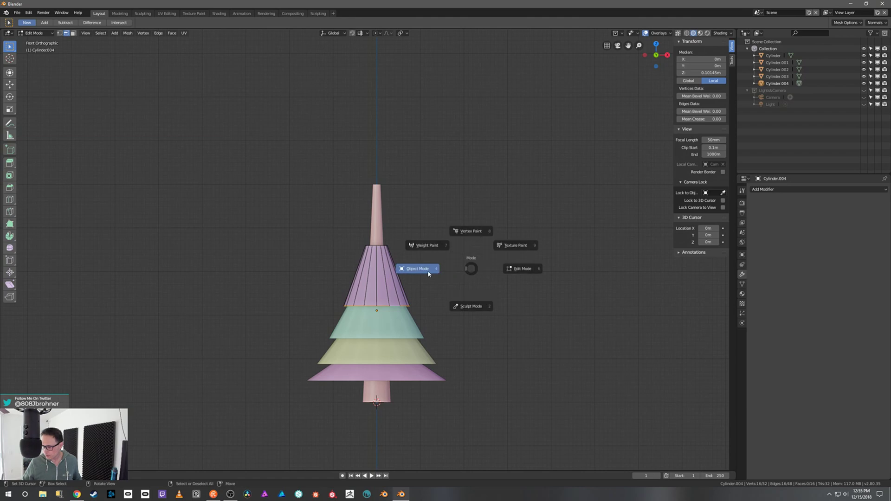
{"action": "left_click", "coordinate": [427, 272]}
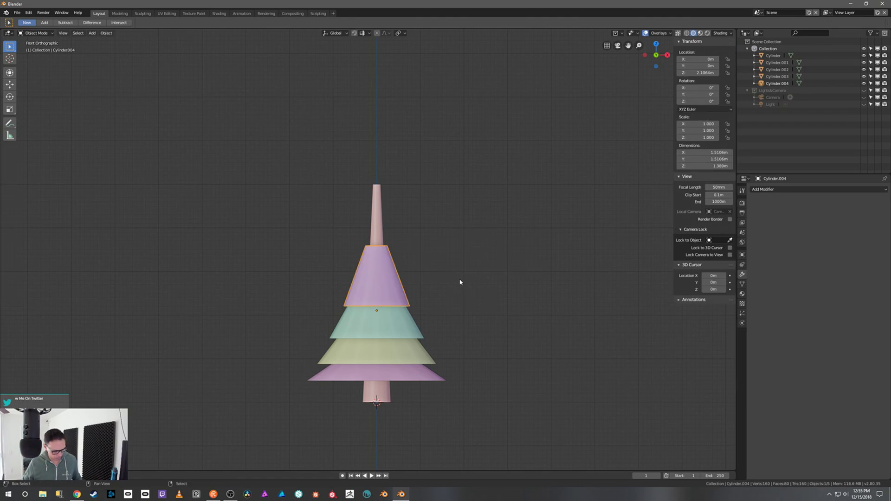
Duplicate the uppermost cone about 0.93 m higher along Z and narrow the copy's bottom edge loop to about 0.96 m in diameter
{"action": "key", "text": "shift+d"}
{"action": "key", "text": "z"}
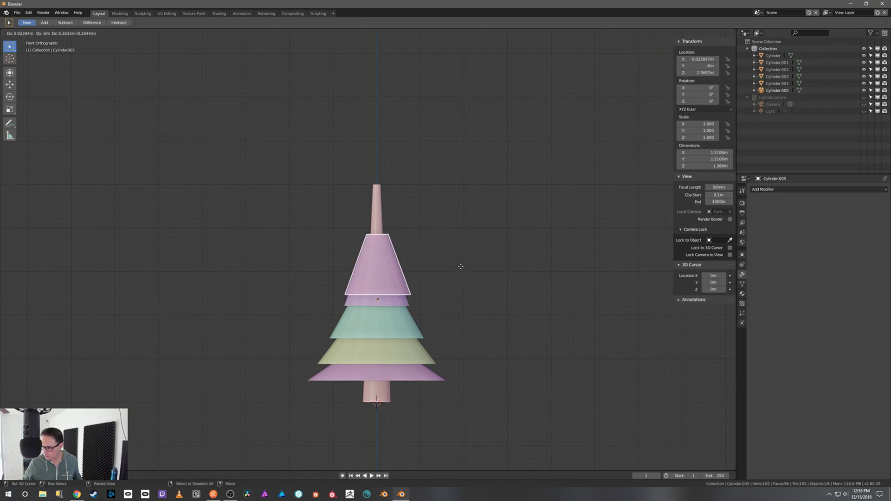
{"action": "left_click", "coordinate": [457, 238]}
{"action": "key", "text": "Tab"}
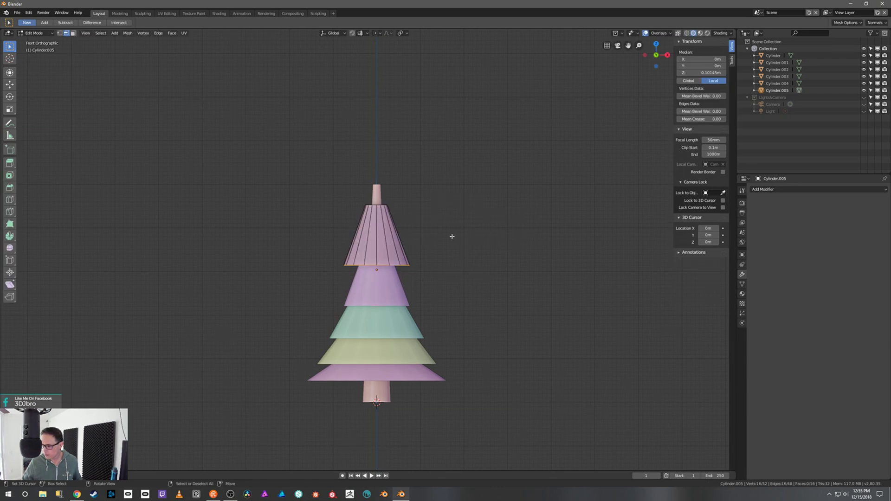
{"action": "key", "text": "s"}
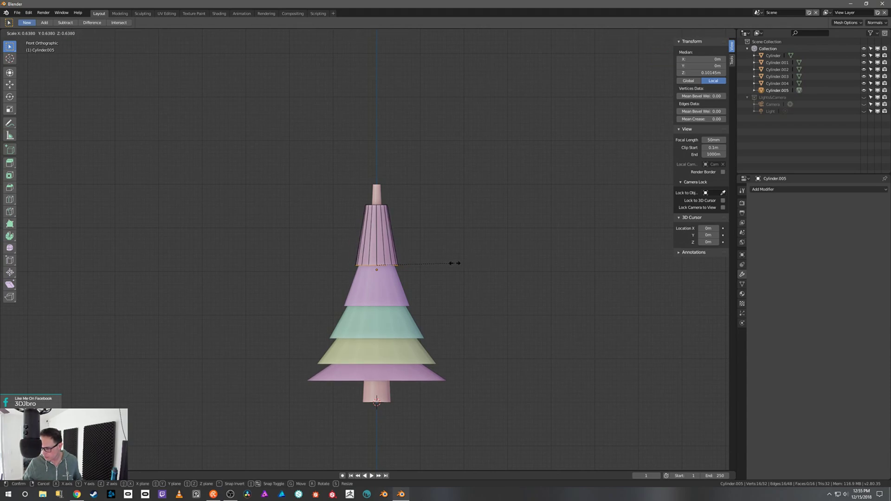
{"action": "left_click", "coordinate": [455, 263]}
Narrow the uppermost cone's top edge loop close to the trunk's width and return to Object Mode
{"action": "key", "text": "alt+a"}
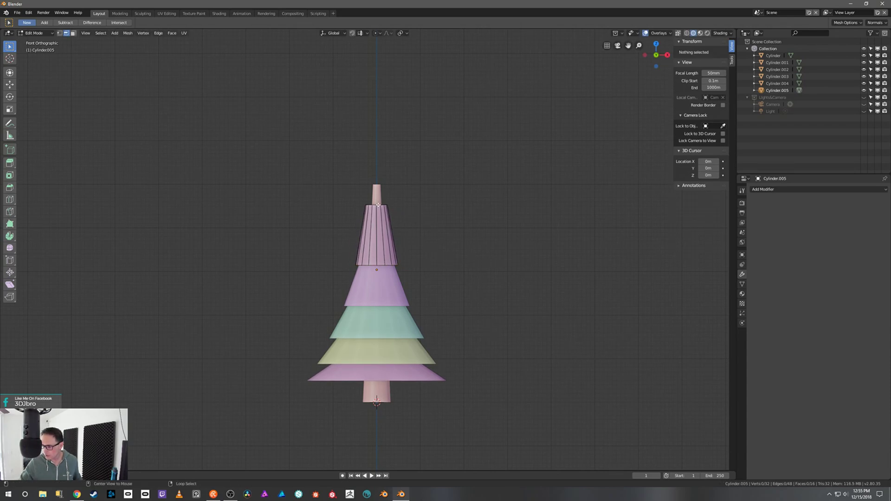
{"action": "right_click", "coordinate": [377, 204], "text": "alt"}
{"action": "middle_click_drag", "start_coordinate": [457, 204], "coordinate": [466, 154], "text": "ctrl"}
{"action": "middle_click_drag", "start_coordinate": [536, 203], "coordinate": [517, 275], "text": "shift"}
{"action": "key", "text": "s"}
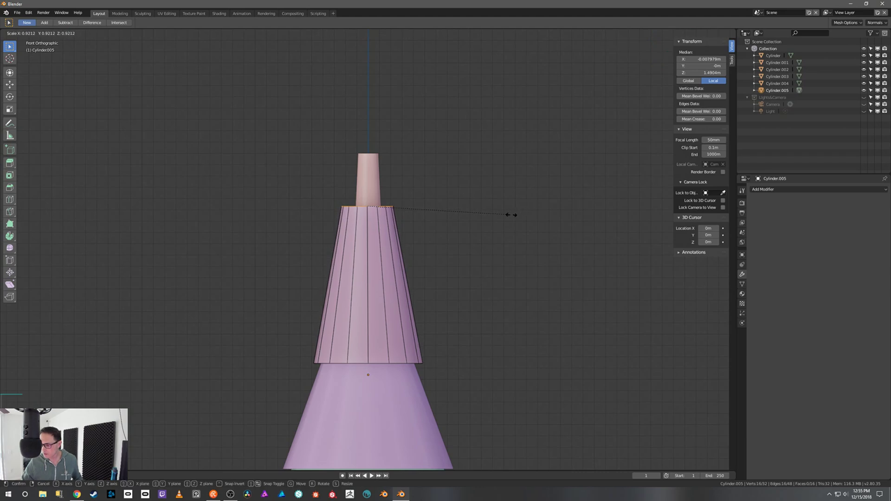
{"action": "left_click", "coordinate": [457, 220]}
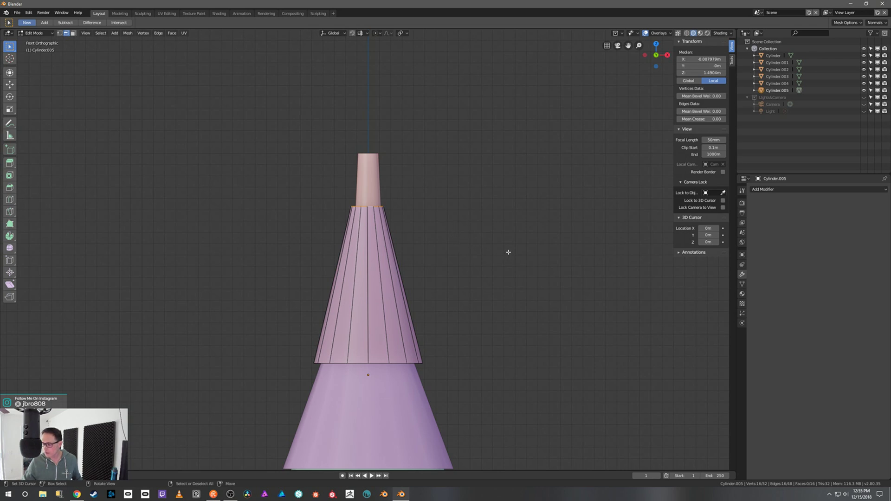
{"action": "key", "text": "Tab"}
Duplicate the uppermost cone about 0.72 m higher along Z and narrow the copy's bottom edge loop to just cover the tier below
{"action": "key", "text": "shift+d"}
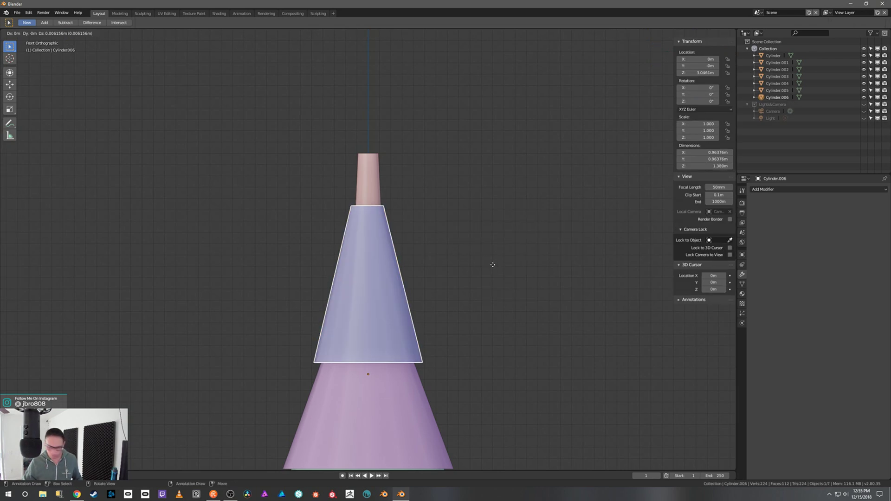
{"action": "key", "text": "z"}
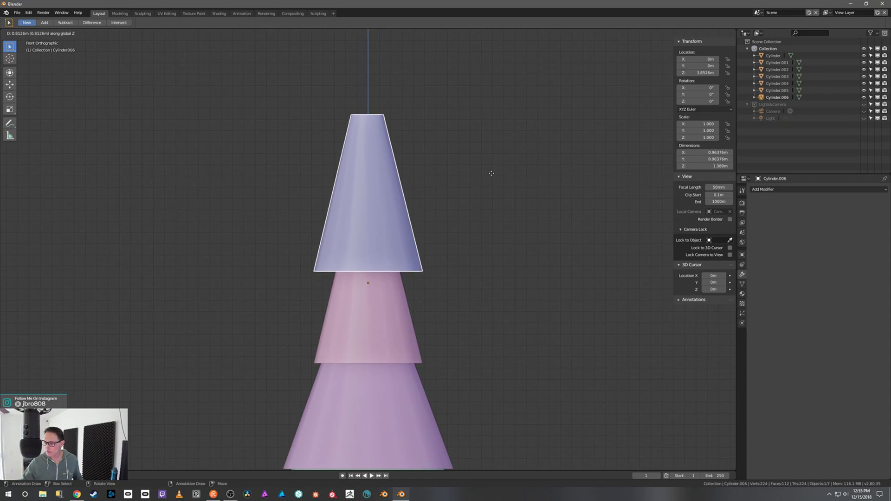
{"action": "left_click", "coordinate": [497, 182]}
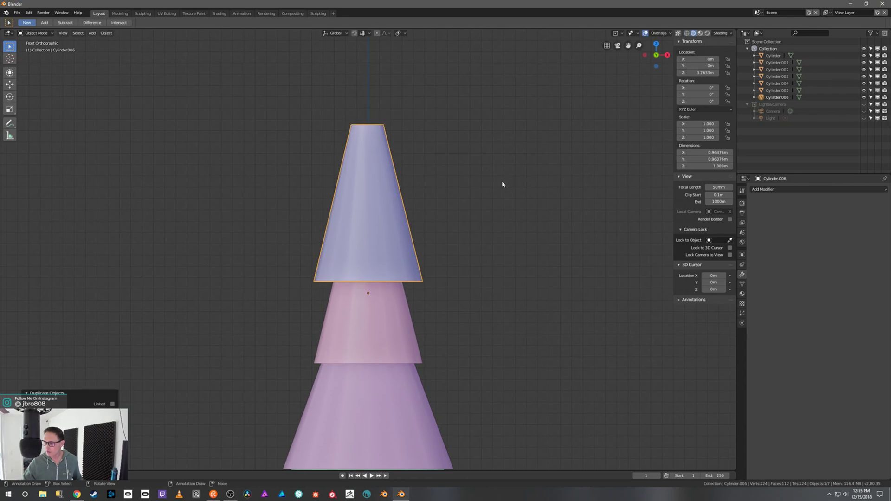
{"action": "key", "text": "Tab"}
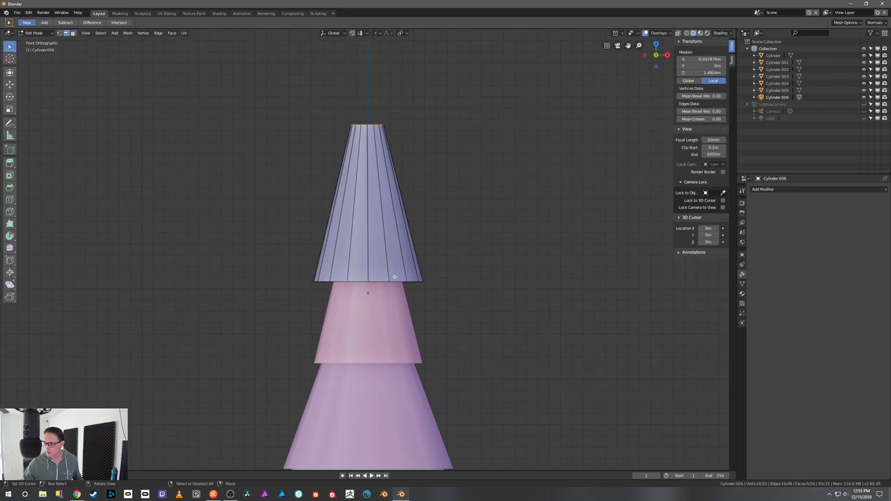
{"action": "left_click", "coordinate": [384, 281], "text": "alt"}
{"action": "key", "text": "s"}
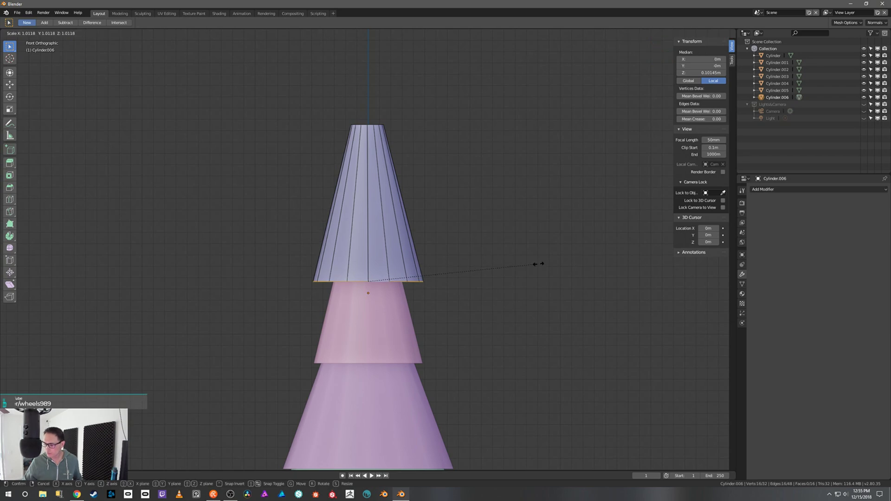
{"action": "left_click", "coordinate": [485, 270]}
Slide the blue top cone's bottom edge loop up about 0.37 m and narrow it to about 0.50 m in diameter
{"action": "key", "text": "g"}
{"action": "key", "text": "g"}
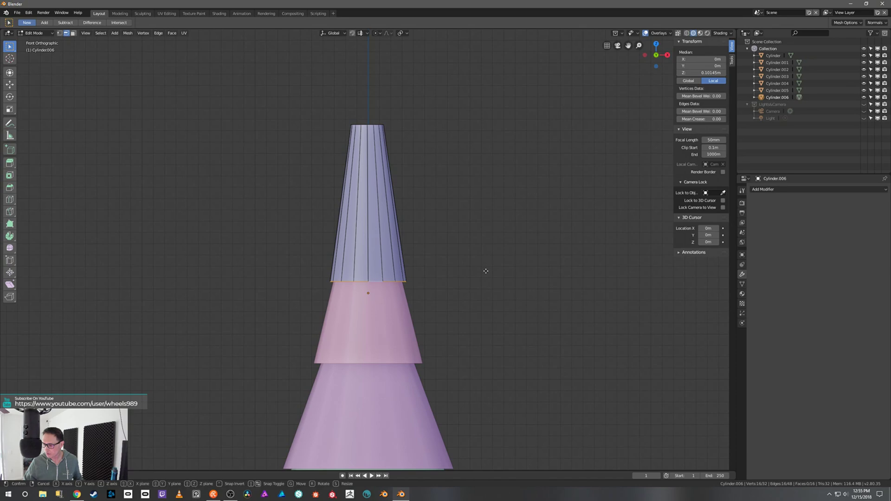
{"action": "left_click", "coordinate": [482, 247]}
{"action": "key", "text": "s"}
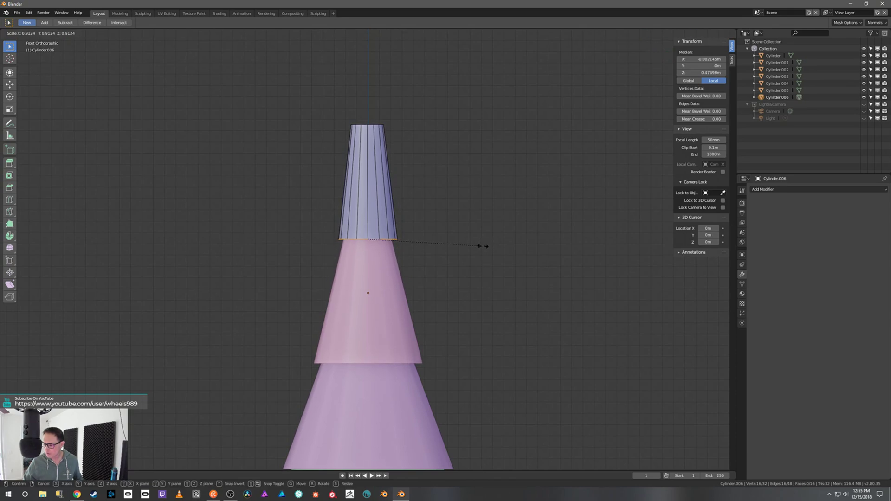
{"action": "left_click", "coordinate": [479, 246]}
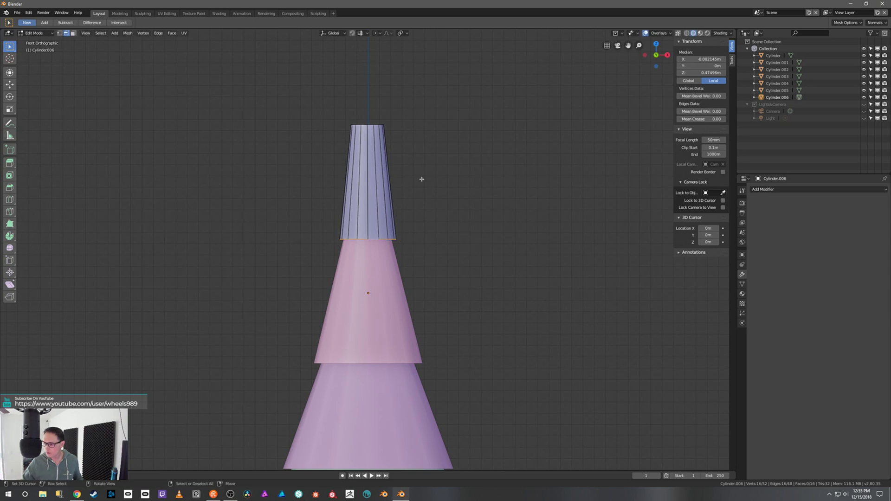
Slide the blue cone's top edge loop down about 0.23 m, narrow it to a tip, and return to Object Mode
{"action": "key", "text": "alt+a"}
{"action": "left_click", "coordinate": [370, 126], "text": "alt"}
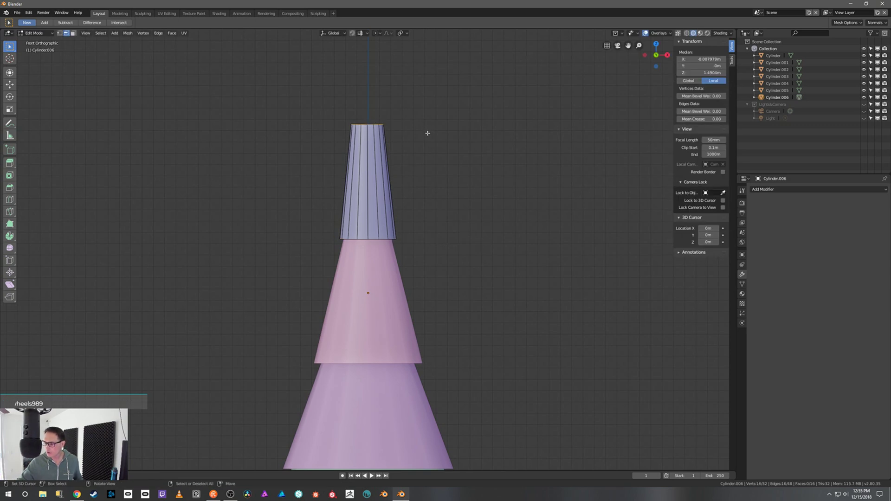
{"action": "key", "text": "g"}
{"action": "key", "text": "g"}
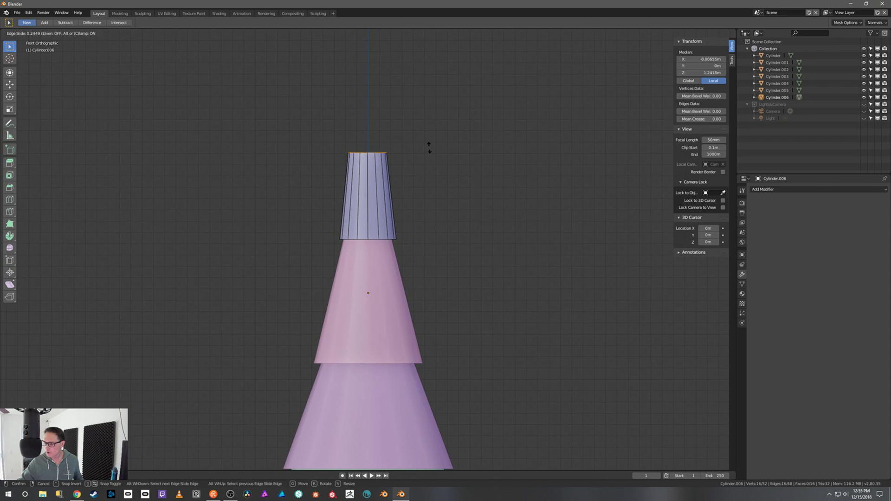
{"action": "left_click", "coordinate": [428, 145]}
{"action": "key", "text": "s"}
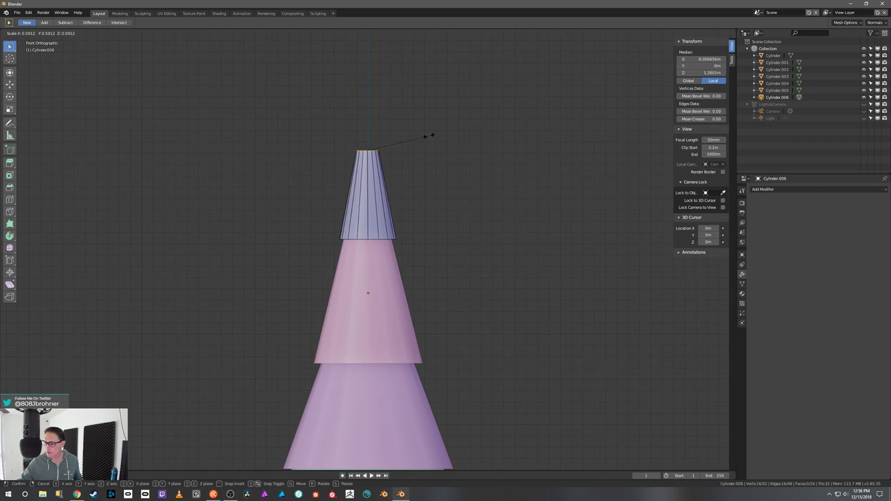
{"action": "left_click", "coordinate": [439, 159]}
{"action": "scroll", "coordinate": [440, 183], "scroll_direction": "down", "scroll_amount": 4}
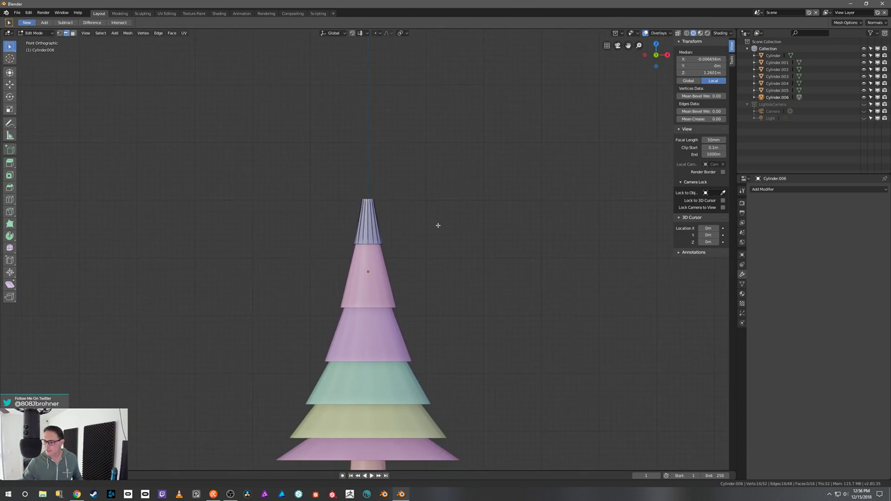
{"action": "scroll", "coordinate": [453, 277], "scroll_direction": "down", "scroll_amount": 2}
{"action": "scroll", "coordinate": [457, 277], "scroll_direction": "up", "scroll_amount": 3}
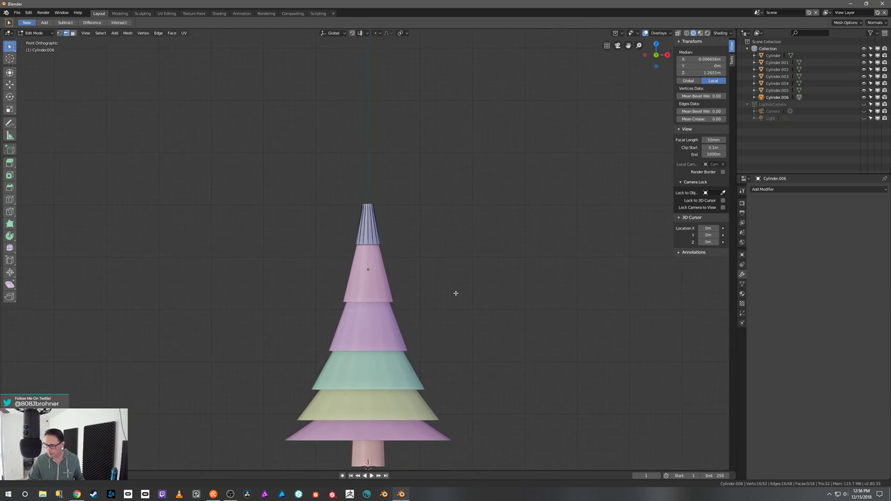
{"action": "key", "text": "ctrl+Tab"}
{"action": "left_click", "coordinate": [432, 286]}
Set the solid viewport shading color to Material
{"action": "middle_click_drag", "start_coordinate": [483, 317], "coordinate": [485, 263], "text": "shift"}
{"action": "left_click", "coordinate": [720, 33]}
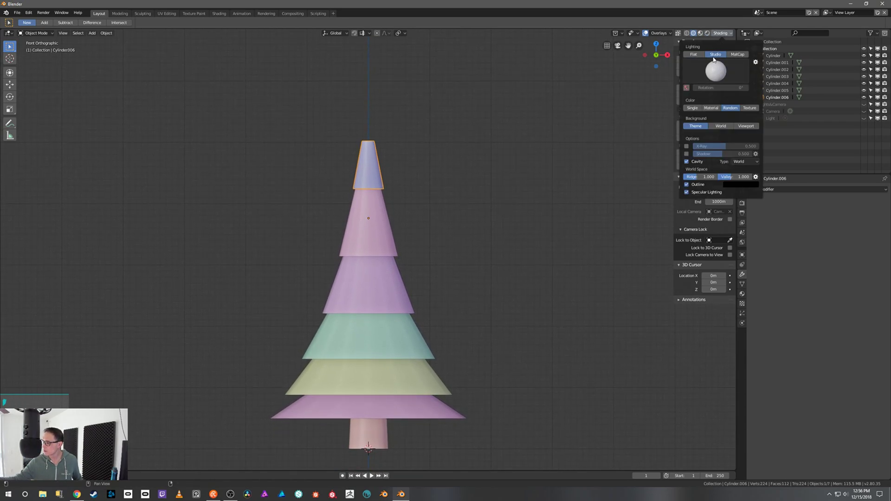
{"action": "left_click", "coordinate": [711, 108]}
{"action": "mouse_move", "coordinate": [529, 304]}
{"action": "middle_mouse_down"}
{"action": "mouse_move", "coordinate": [516, 309]}
{"action": "mouse_move", "coordinate": [528, 303]}
{"action": "mouse_move", "coordinate": [508, 285]}
{"action": "mouse_move", "coordinate": [531, 271]}
{"action": "mouse_move", "coordinate": [533, 256]}
{"action": "mouse_move", "coordinate": [525, 289]}
{"action": "middle_mouse_up"}
{"action": "key", "text": "grave"}
{"action": "left_click", "coordinate": [510, 286]}
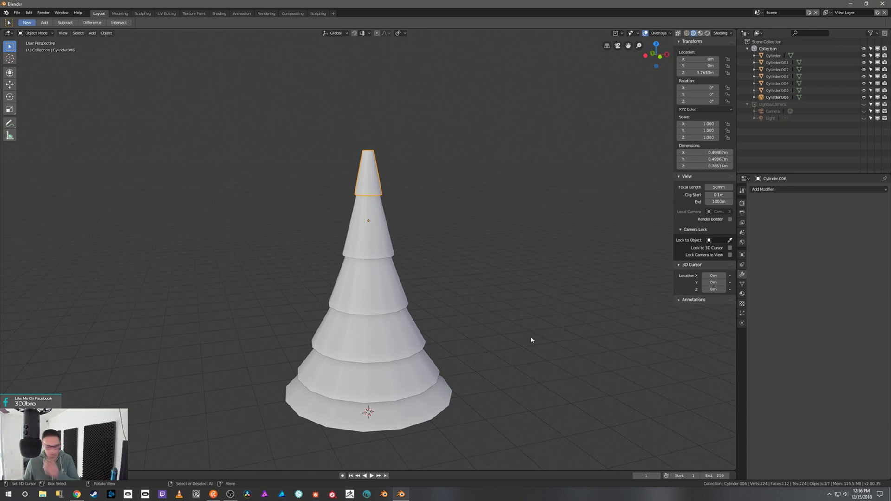
{"action": "middle_click_drag", "start_coordinate": [529, 328], "coordinate": [535, 323]}
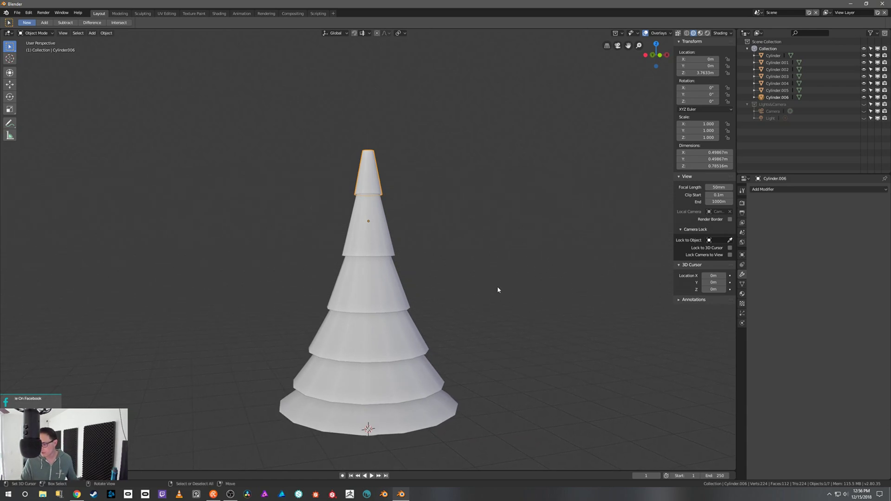
From the front, scale the lowest cone tier's top edge loop up about 2.33 times, return to Object Mode, and deselect everything
{"action": "key", "text": "grave"}
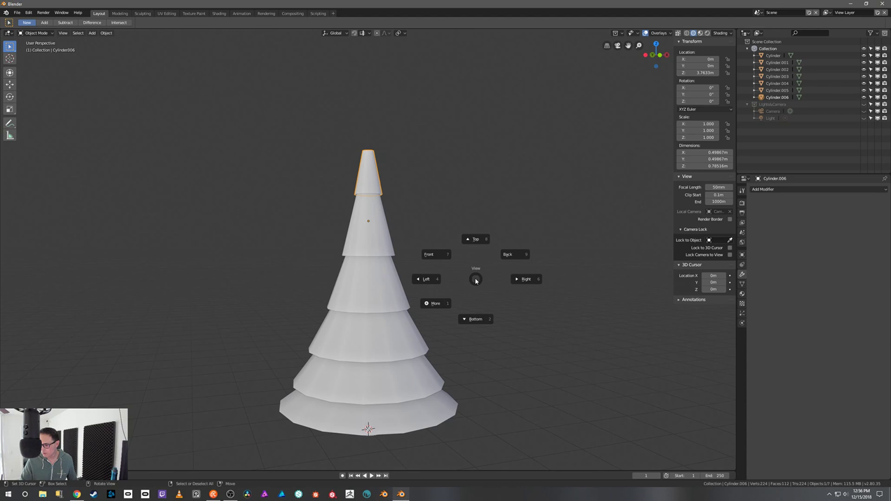
{"action": "left_click", "coordinate": [444, 256]}
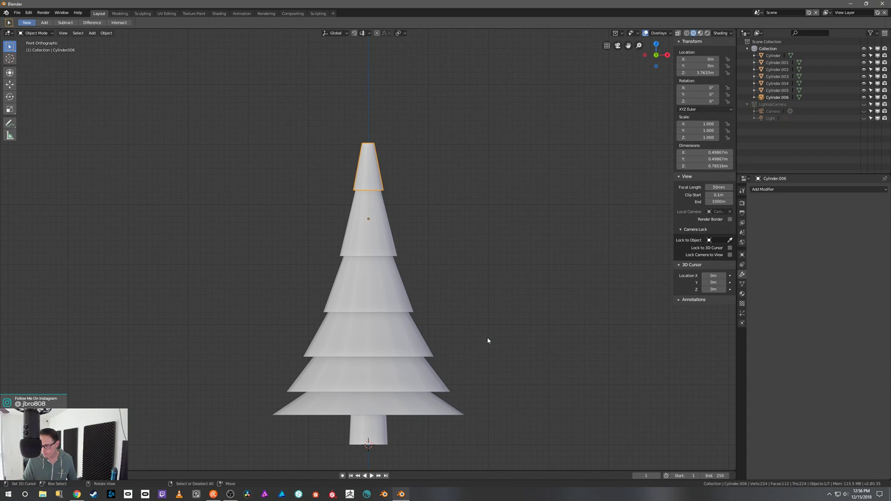
{"action": "left_click", "coordinate": [434, 398]}
{"action": "key", "text": "Tab"}
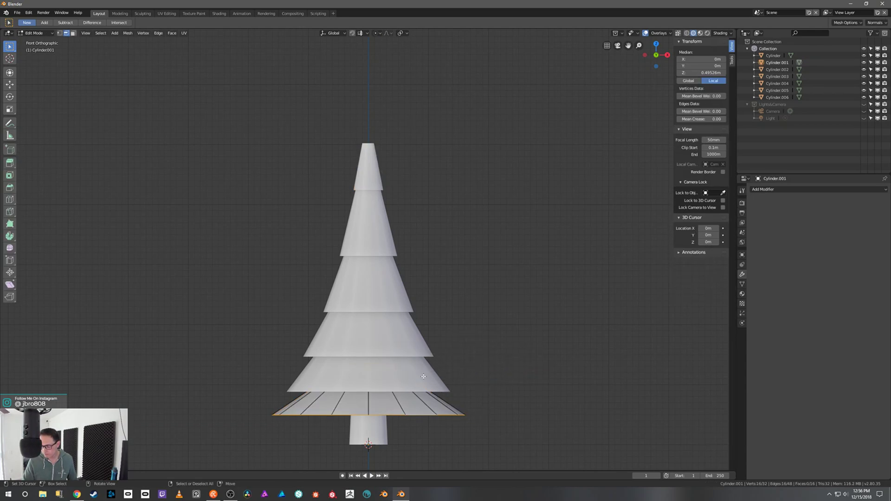
{"action": "key", "text": "shift+z"}
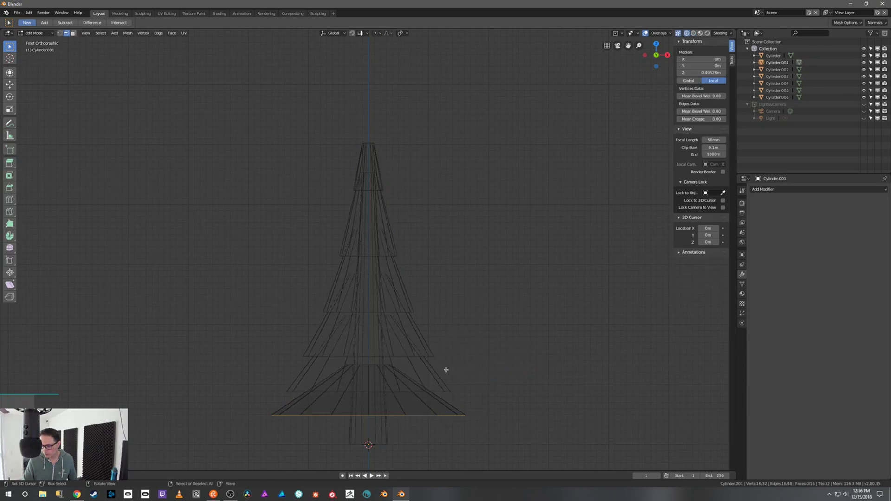
{"action": "scroll", "coordinate": [406, 348], "scroll_direction": "up", "scroll_amount": 2}
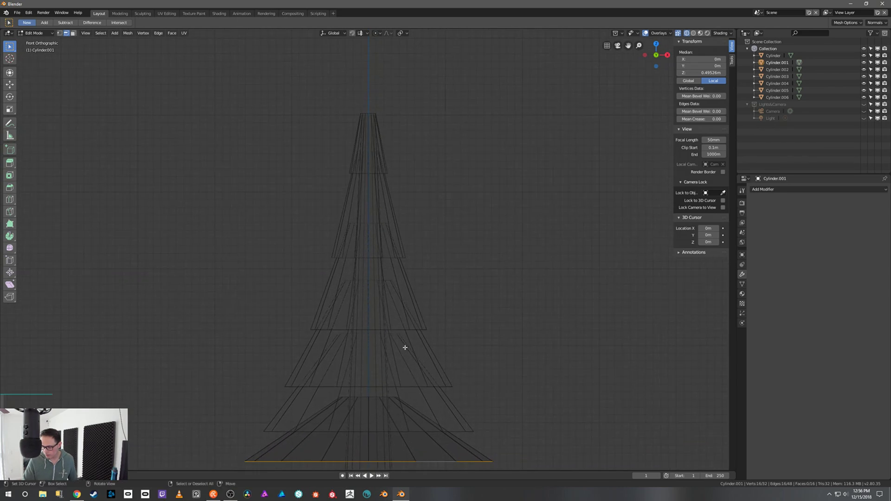
{"action": "key", "text": "alt+a"}
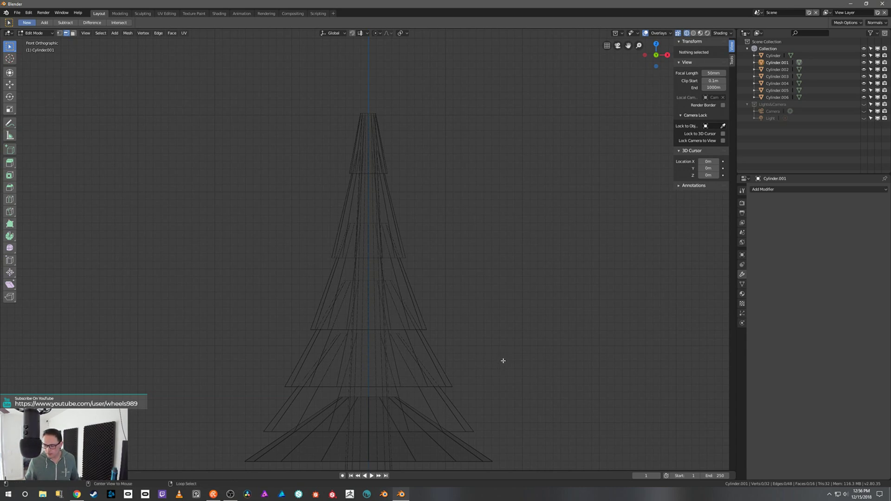
{"action": "scroll", "coordinate": [512, 321], "scroll_direction": "down", "scroll_amount": 1}
{"action": "middle_click_drag", "start_coordinate": [509, 346], "coordinate": [519, 288], "text": "shift"}
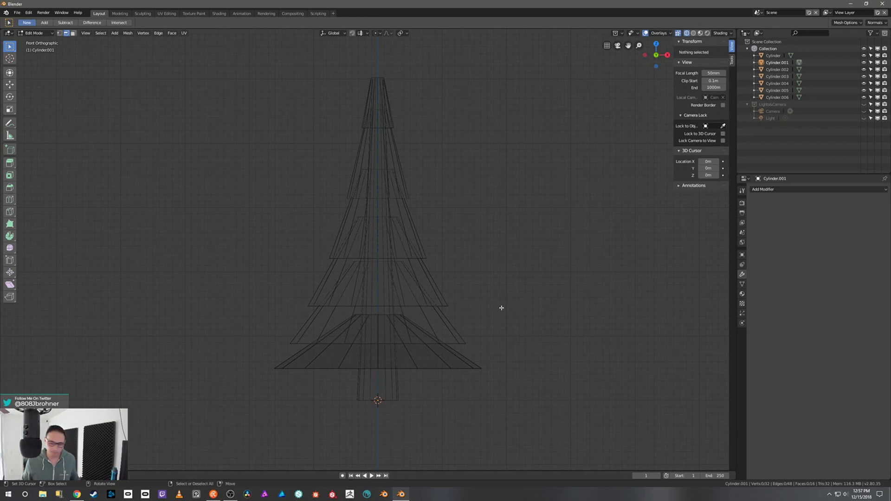
{"action": "scroll", "coordinate": [517, 297], "scroll_direction": "up", "scroll_amount": 3}
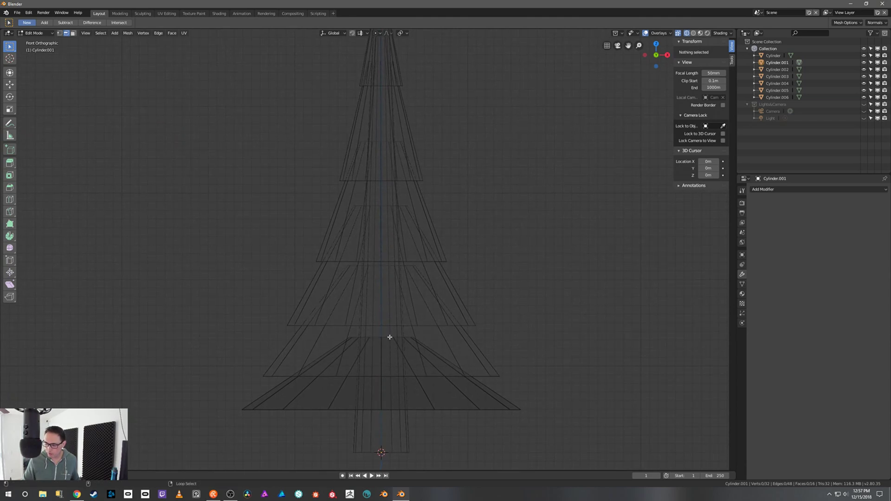
{"action": "left_click", "coordinate": [390, 336], "text": "alt"}
{"action": "key", "text": "s"}
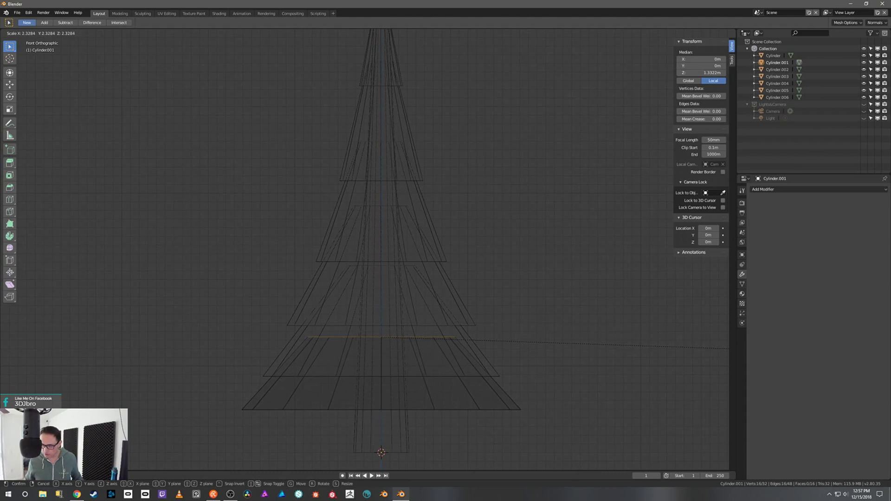
{"action": "left_click", "coordinate": [735, 350]}
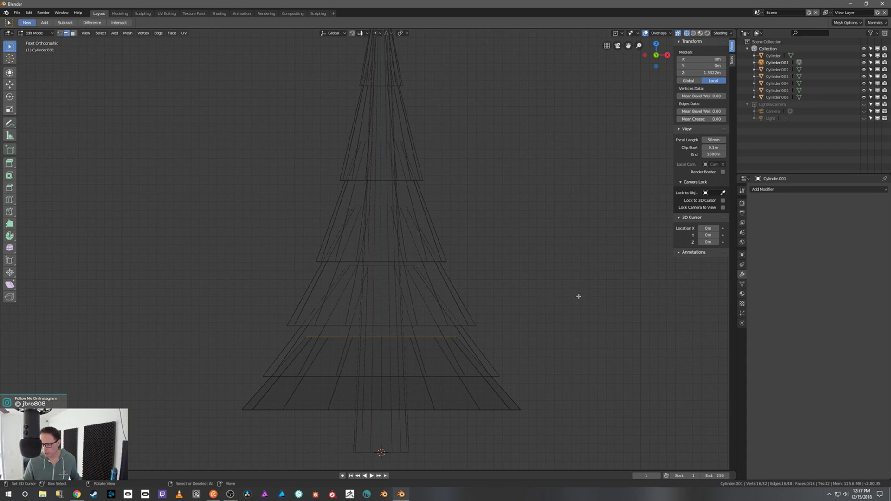
{"action": "key", "text": "shift+z"}
{"action": "key", "text": "ctrl+Tab"}
{"action": "left_click", "coordinate": [523, 300]}
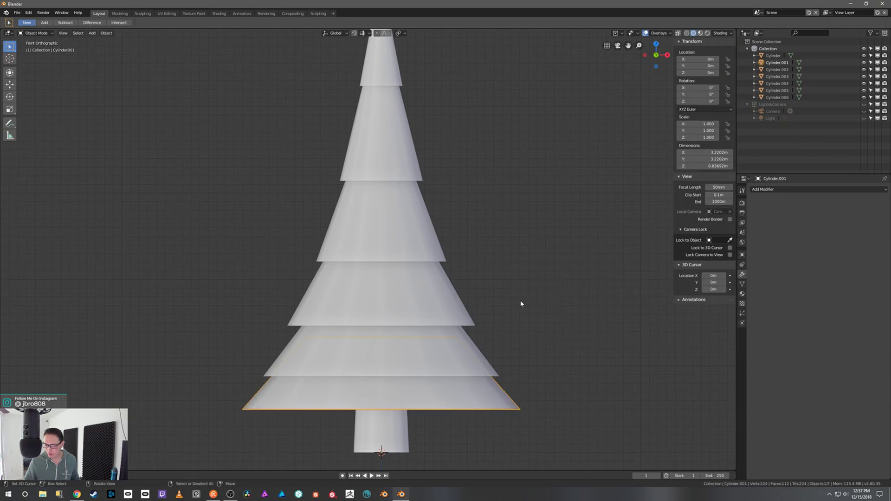
{"action": "key", "text": "alt+a"}
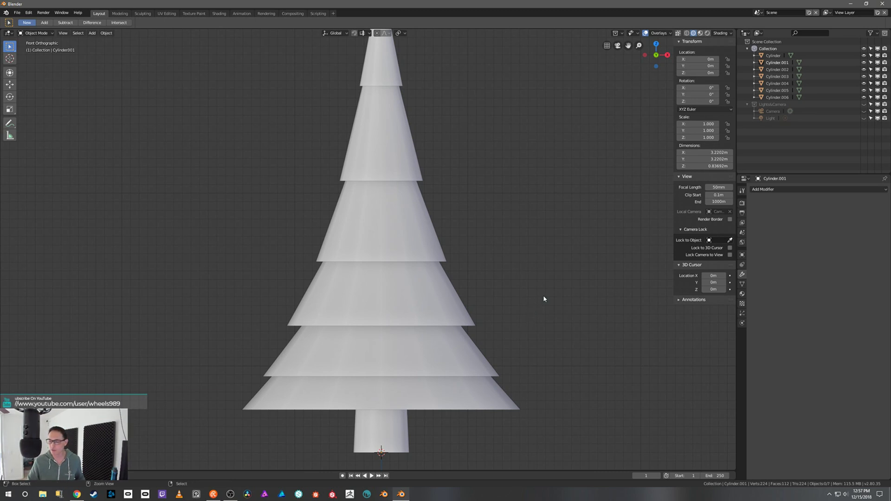
{"action": "scroll", "coordinate": [544, 316], "scroll_direction": "down", "scroll_amount": 1}
{"action": "scroll", "coordinate": [543, 320], "scroll_direction": "down", "scroll_amount": 1}
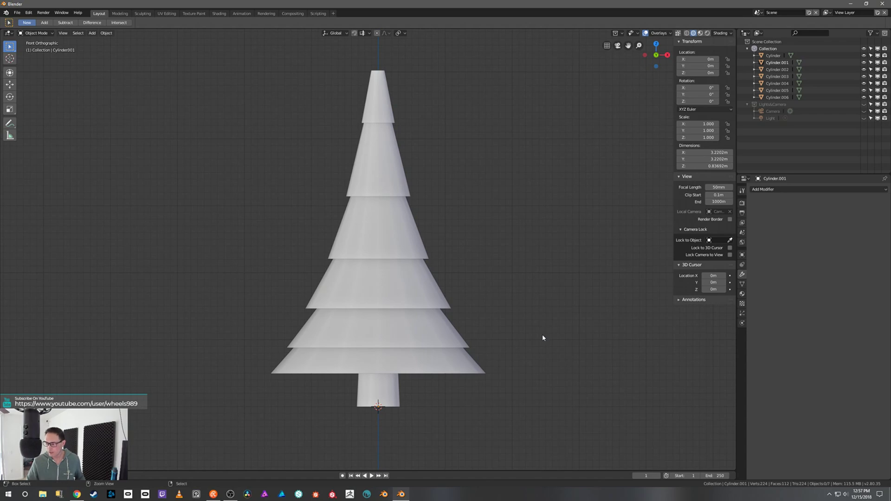
{"action": "scroll", "coordinate": [543, 325], "scroll_direction": "up", "scroll_amount": 1}
{"action": "scroll", "coordinate": [543, 334], "scroll_direction": "down", "scroll_amount": 1}
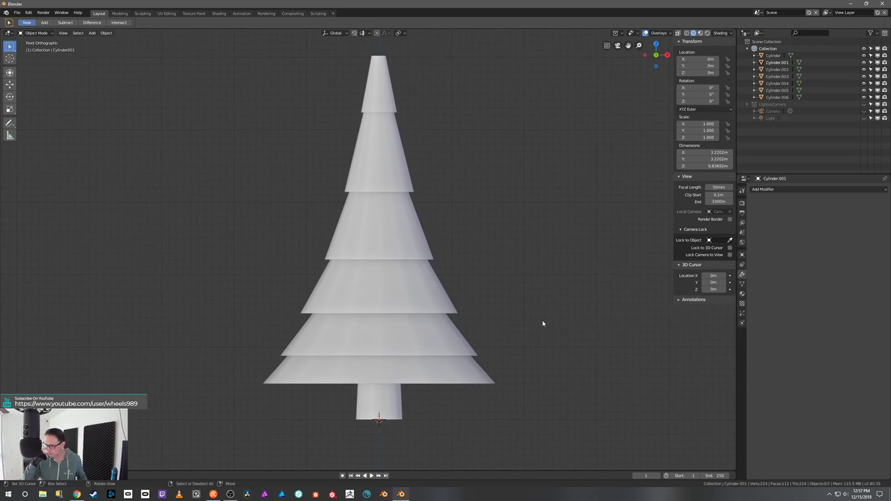
{"action": "key", "text": "t"}
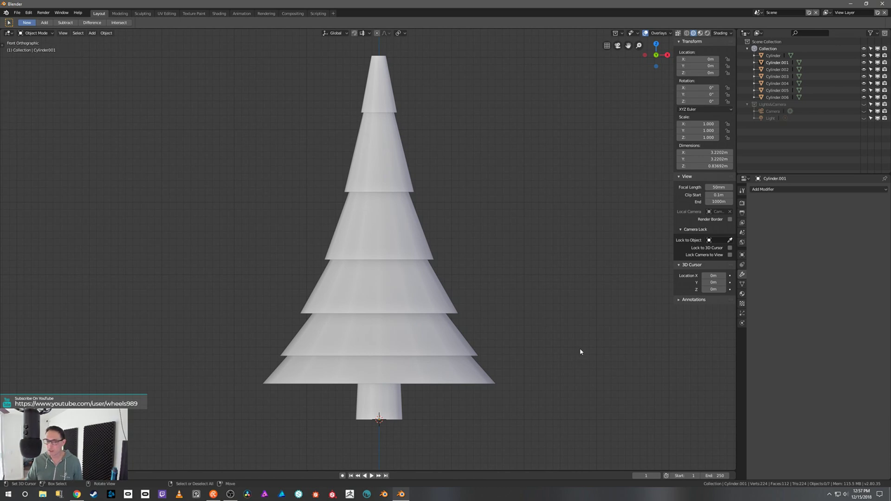
{"action": "key", "text": "t"}
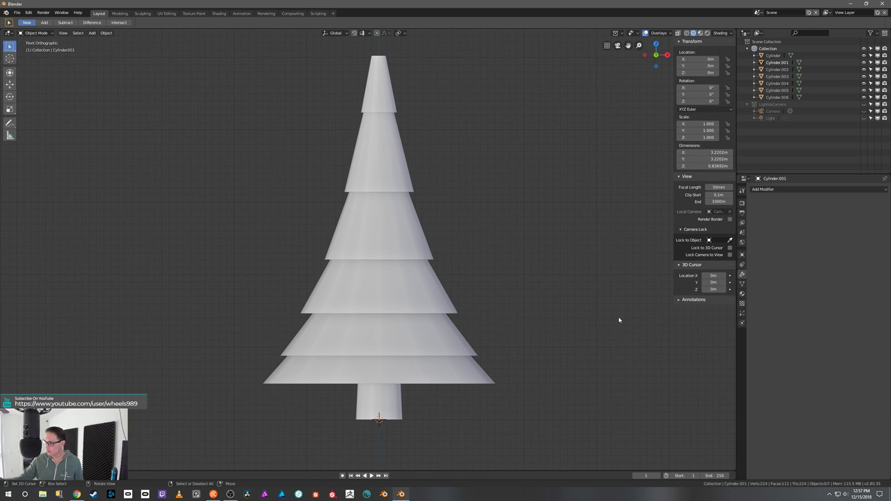
{"action": "key", "text": "n"}
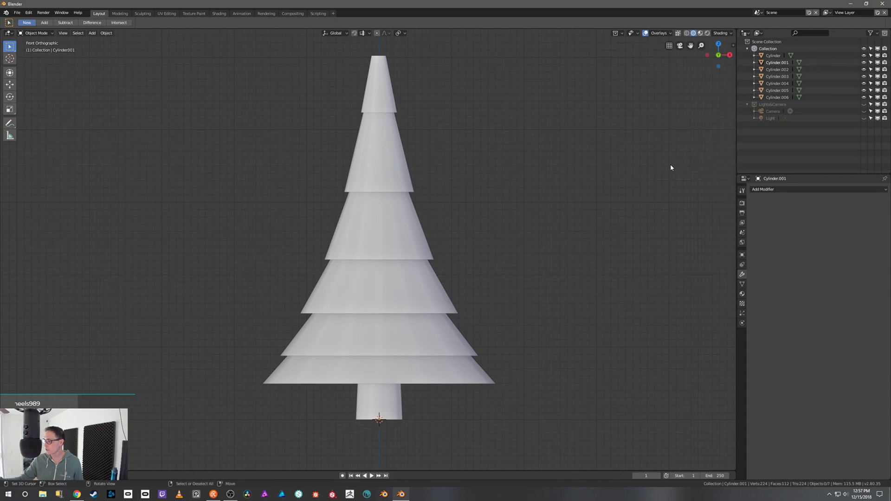
{"action": "key", "text": "n"}
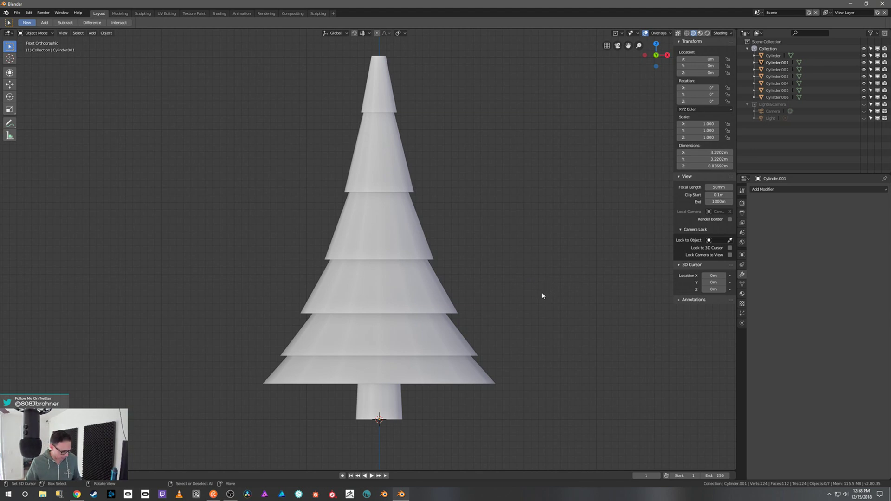
{"action": "key", "text": "w"}
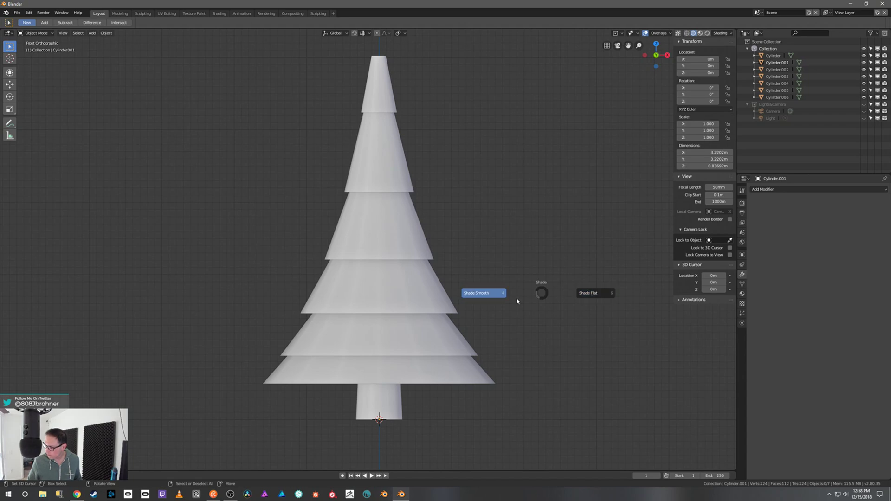
{"action": "left_click", "coordinate": [568, 227]}
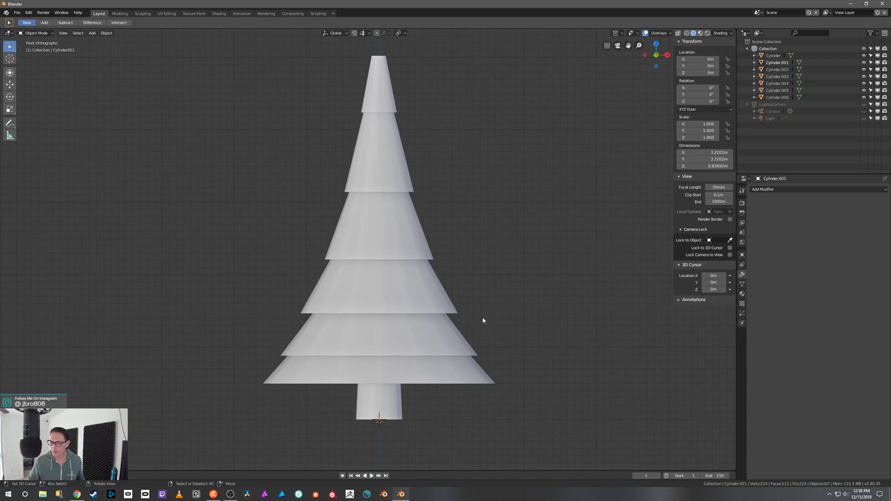
Widen the second-lowest tier's top edge loop to sit just inside the tier above, return to Object Mode, and deselect the tier
{"action": "left_click", "coordinate": [447, 327]}
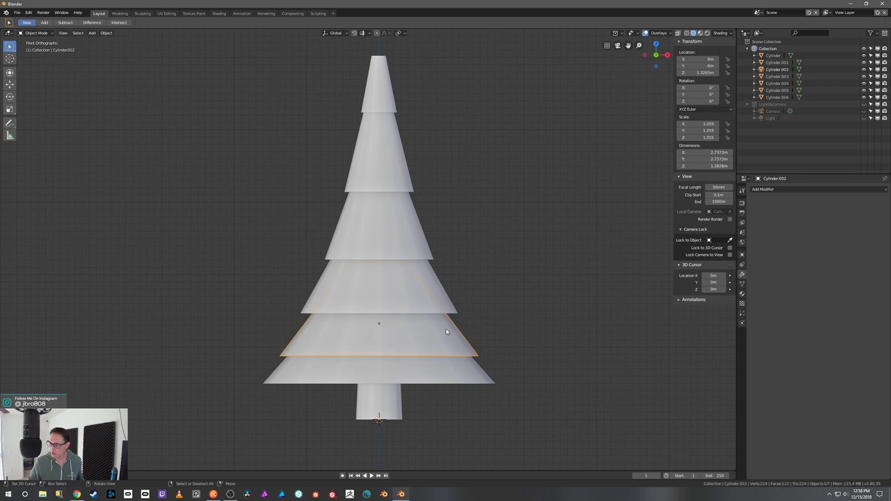
{"action": "key", "text": "Tab"}
{"action": "key", "text": "shift+z"}
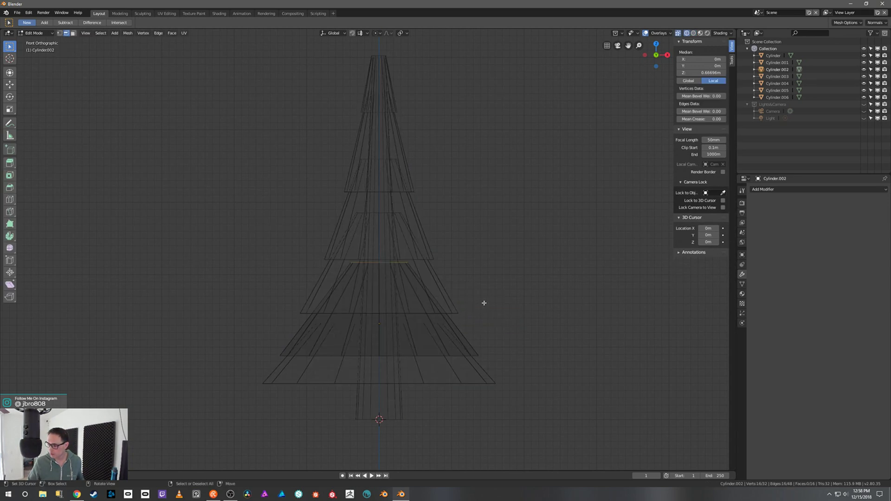
{"action": "key", "text": "s"}
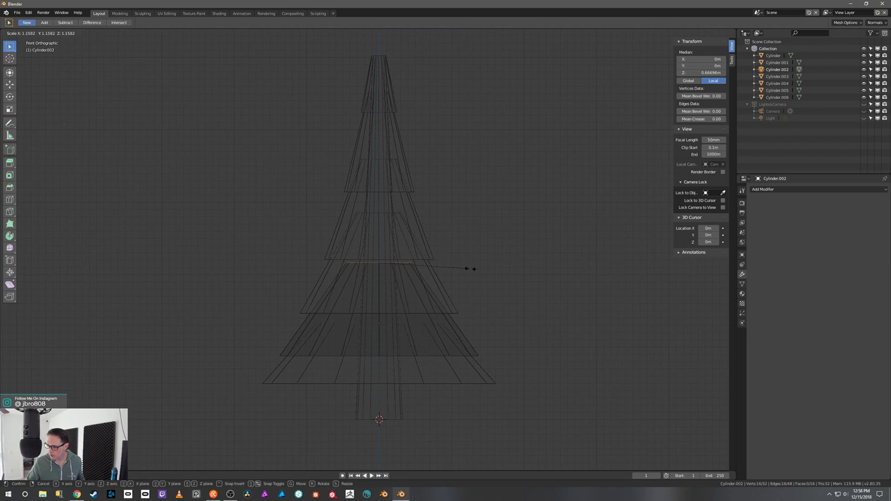
{"action": "left_click", "coordinate": [493, 273]}
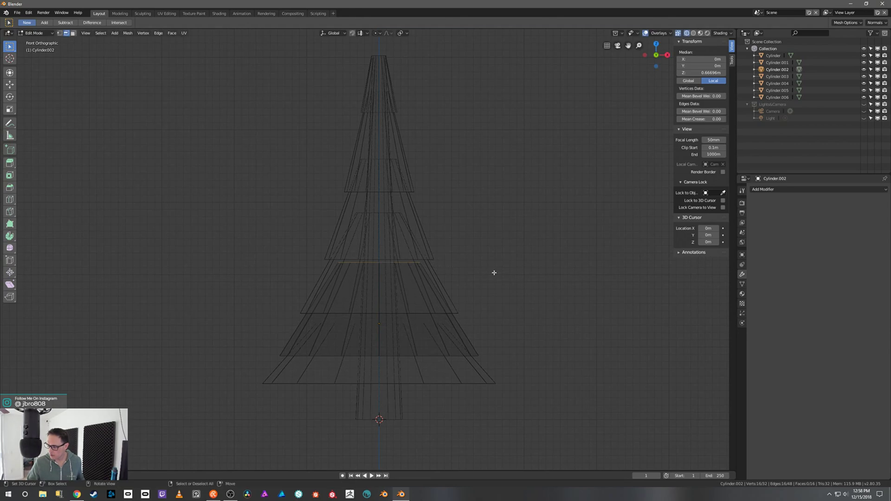
{"action": "key", "text": "shift+z"}
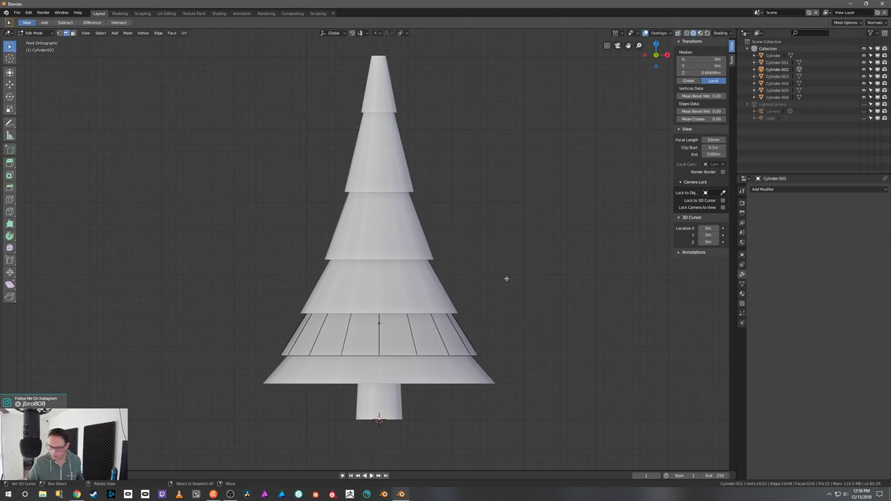
{"action": "key", "text": "ctrl+Tab"}
{"action": "left_click", "coordinate": [474, 287]}
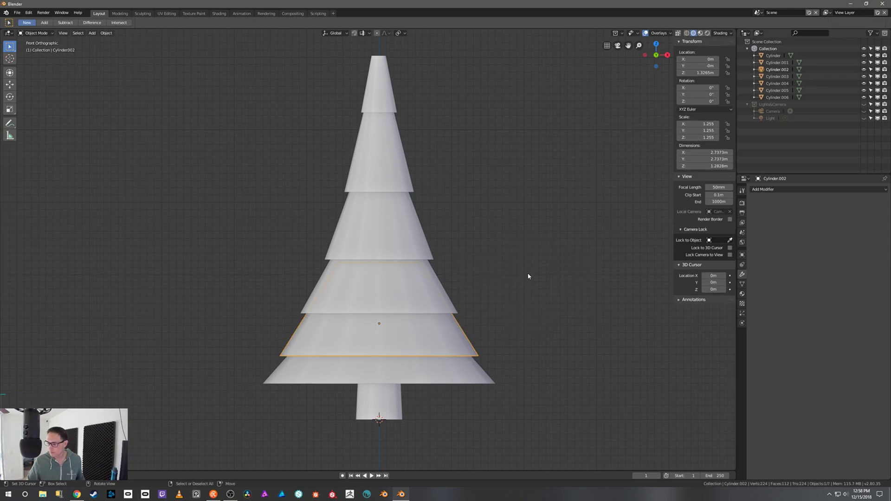
{"action": "right_click", "coordinate": [524, 278]}
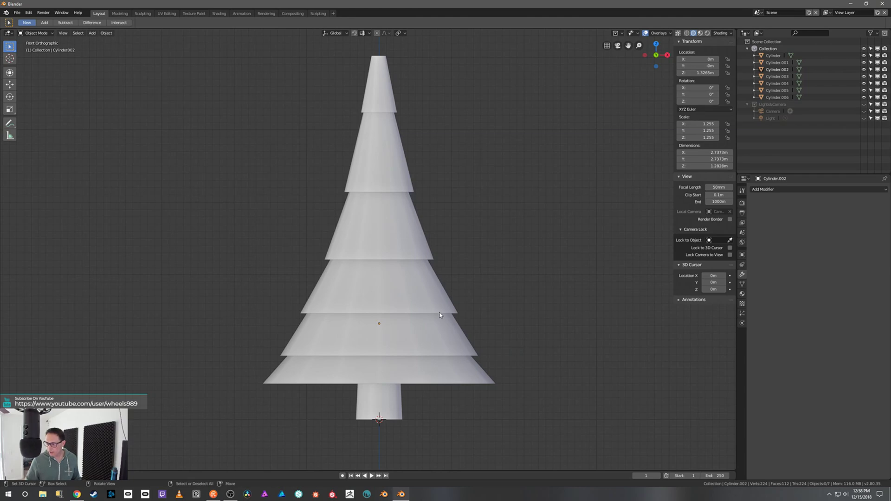
Isolate the lowest cone tier by hiding all other objects, and enter Edit Mode on it
{"action": "right_click", "coordinate": [445, 370]}
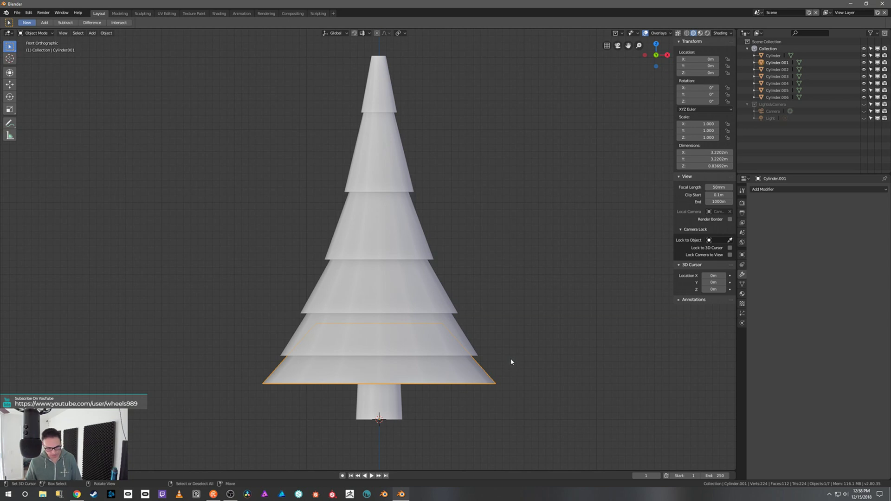
{"action": "key", "text": "shift+h"}
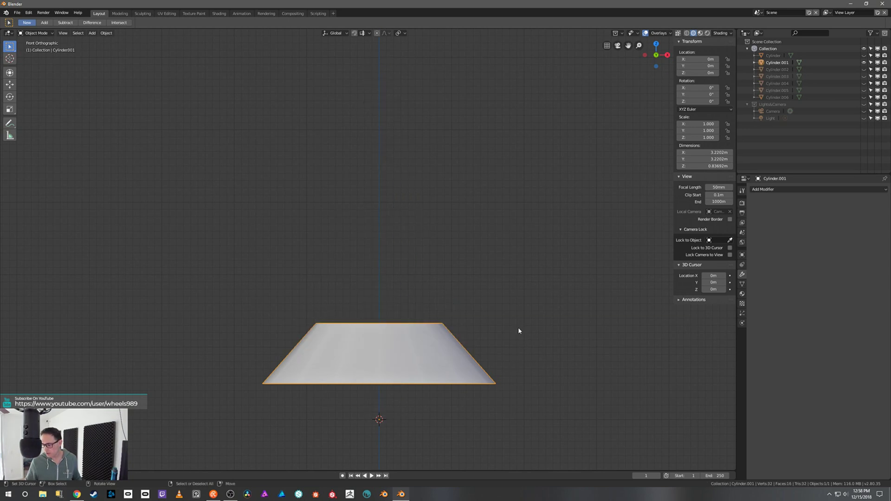
{"action": "key", "text": "Tab"}
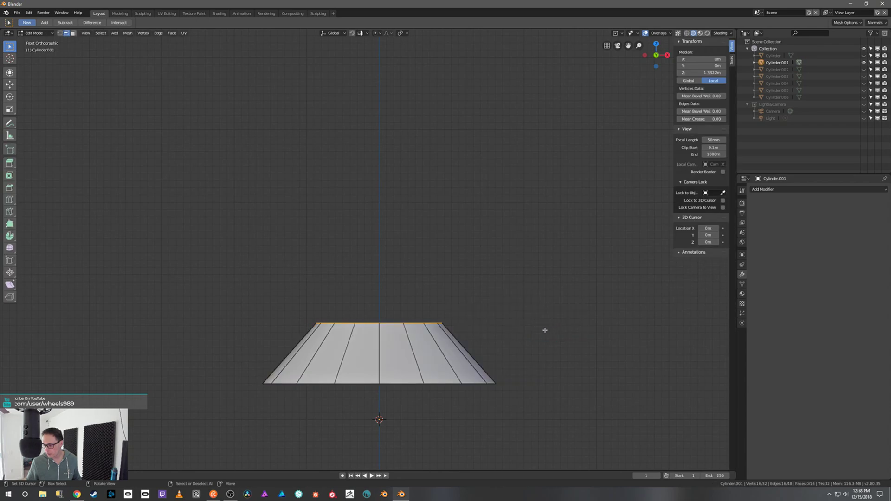
Add a horizontal loop cut around the lowest cone tier, slide it close to the bottom edge, and clear the selection
{"action": "middle_click_drag", "start_coordinate": [527, 356], "coordinate": [522, 313], "text": "alt"}
{"action": "key", "text": "alt+a"}
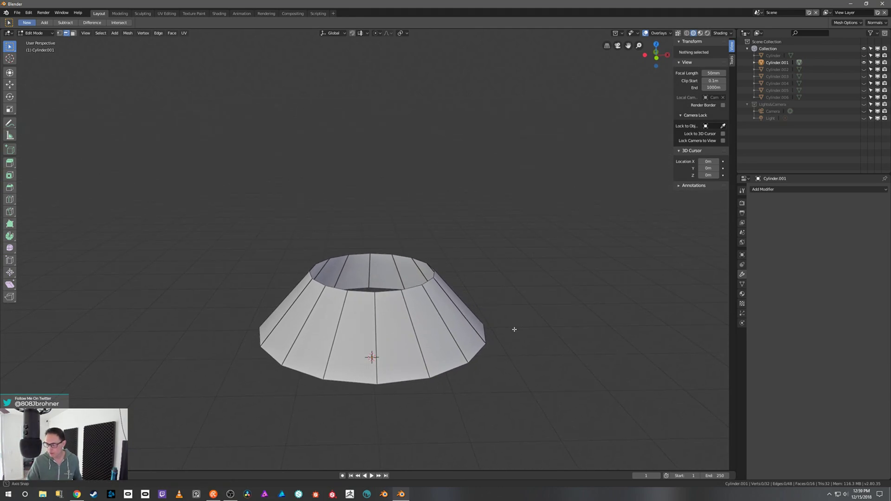
{"action": "mouse_move", "coordinate": [513, 335]}
{"action": "middle_mouse_down"}
{"action": "mouse_move", "coordinate": [520, 312]}
{"action": "mouse_move", "coordinate": [512, 328]}
{"action": "middle_mouse_up"}
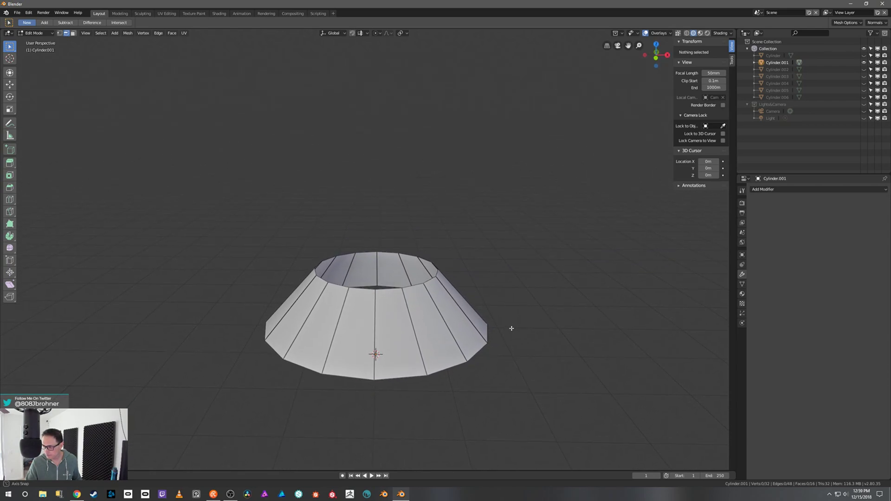
{"action": "left_click", "coordinate": [420, 342]}
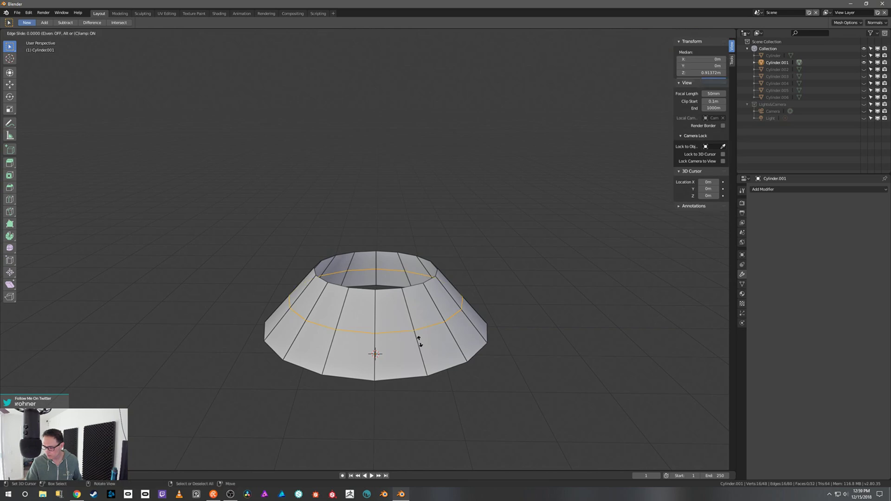
{"action": "left_click", "coordinate": [426, 367]}
{"action": "middle_click_drag", "start_coordinate": [426, 367], "coordinate": [500, 362]}
{"action": "key", "text": "alt+a"}
{"action": "middle_click_drag", "start_coordinate": [500, 362], "coordinate": [500, 317], "text": "shift"}
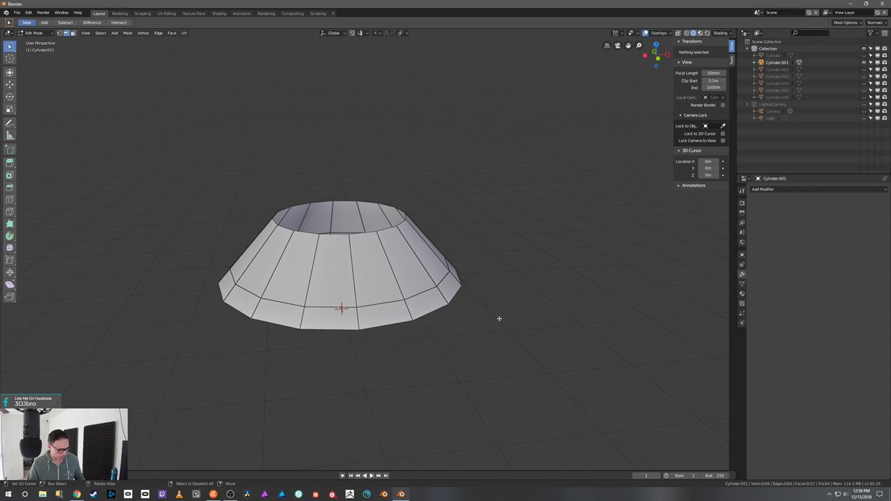
Delete every second face of the narrow bottom ring all around the tier, leaving evenly spaced tabs
{"action": "key", "text": "3"}
{"action": "left_click", "coordinate": [392, 315]}
{"action": "middle_click_drag", "start_coordinate": [393, 315], "coordinate": [484, 337]}
{"action": "right_click", "coordinate": [566, 294], "text": "shift"}
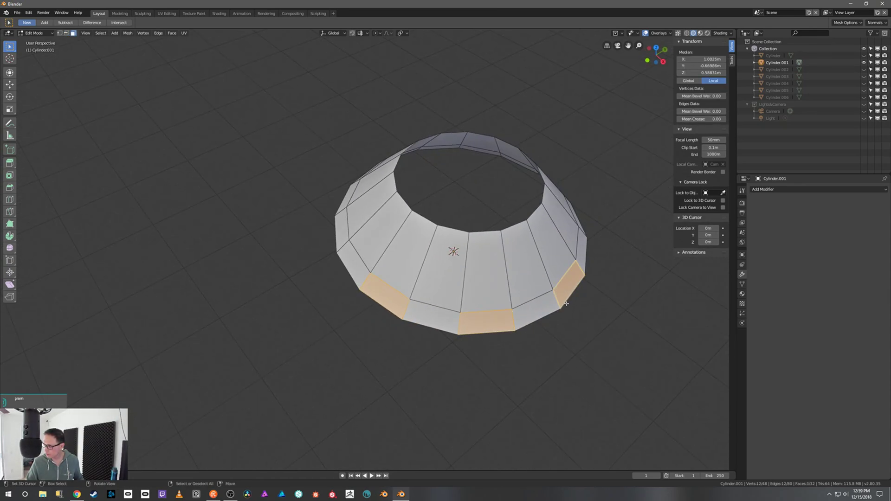
{"action": "middle_click_drag", "start_coordinate": [567, 301], "coordinate": [544, 321]}
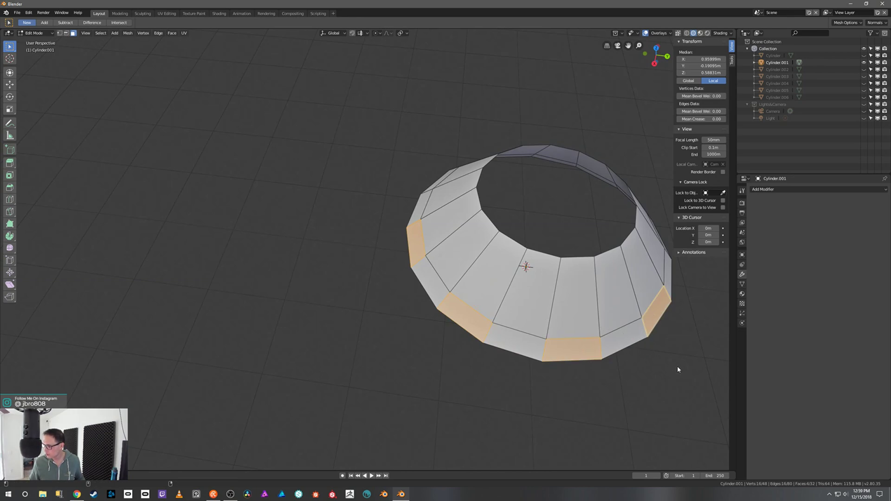
{"action": "middle_click_drag", "start_coordinate": [678, 366], "coordinate": [484, 356]}
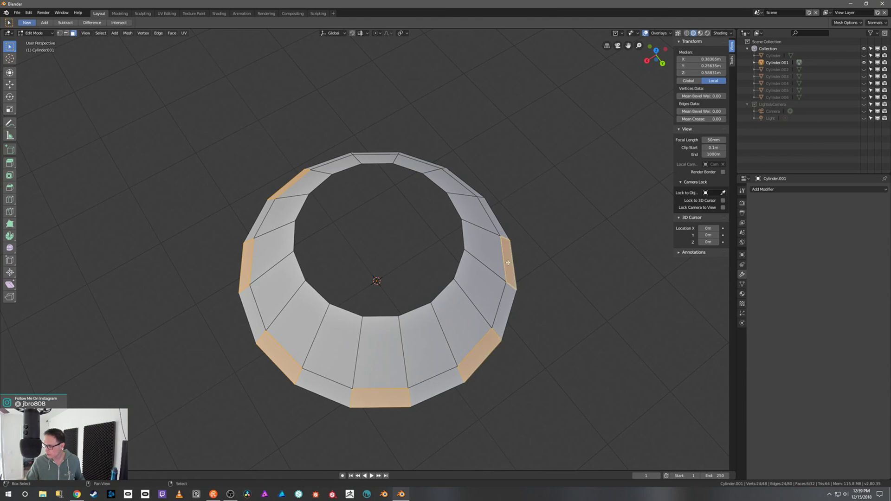
{"action": "right_click", "coordinate": [471, 190], "text": "shift"}
{"action": "right_click", "coordinate": [456, 178], "text": "shift"}
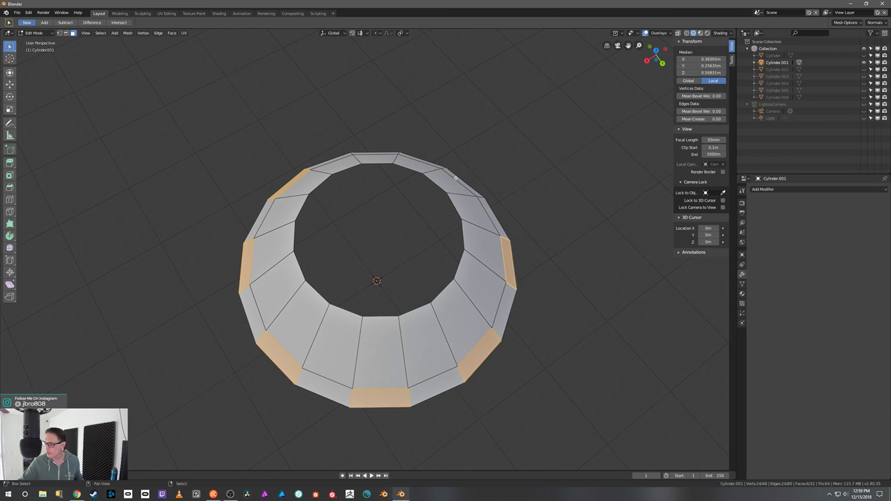
{"action": "right_click", "coordinate": [385, 152], "text": "shift"}
{"action": "key", "text": "x"}
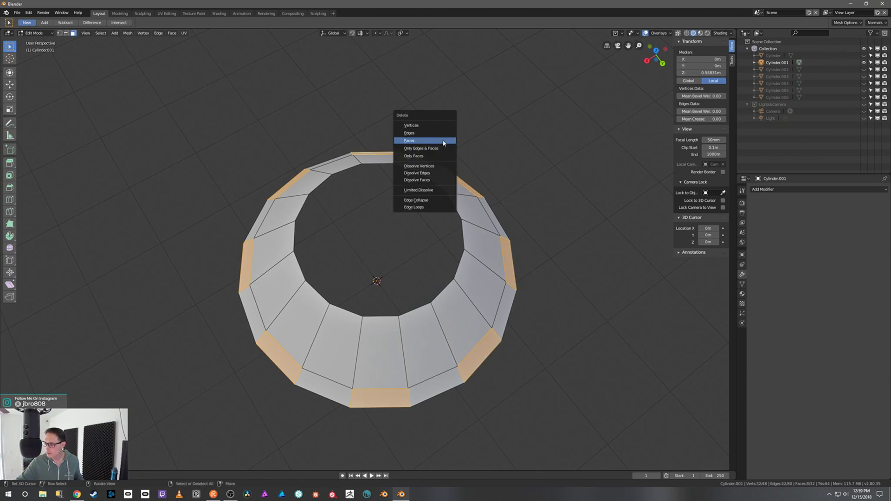
{"action": "left_click", "coordinate": [443, 143]}
Inspect the tabs along the tier's lower edge from the front and from above, and clear the edge selection
{"action": "middle_click_drag", "start_coordinate": [560, 248], "coordinate": [572, 197]}
{"action": "key", "text": "grave"}
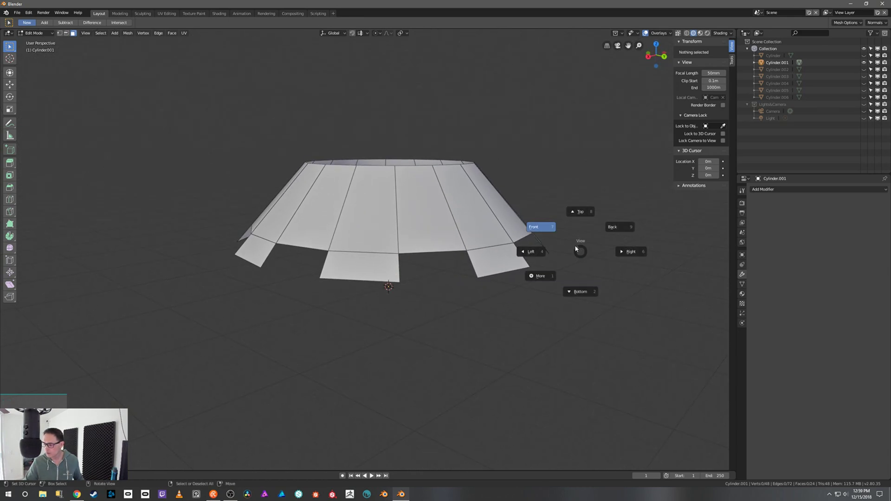
{"action": "left_click", "coordinate": [549, 228]}
{"action": "middle_click_drag", "start_coordinate": [541, 251], "coordinate": [556, 305]}
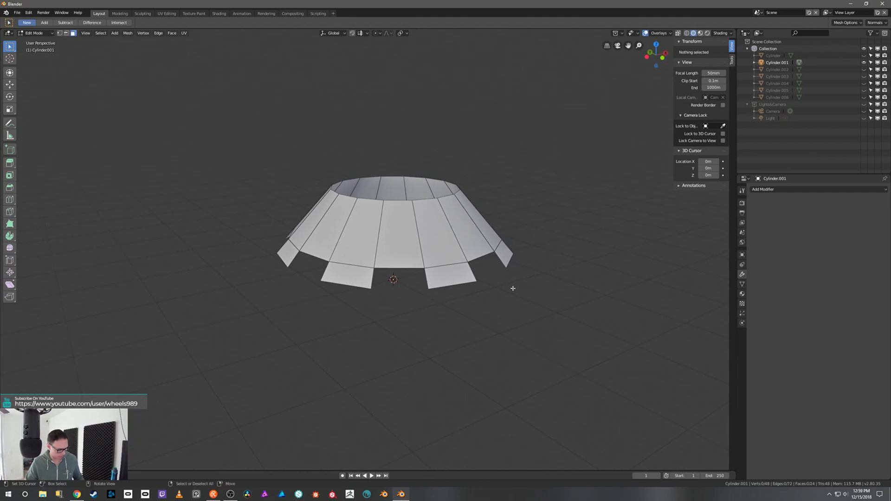
{"action": "key", "text": "2"}
{"action": "right_click", "coordinate": [455, 286]}
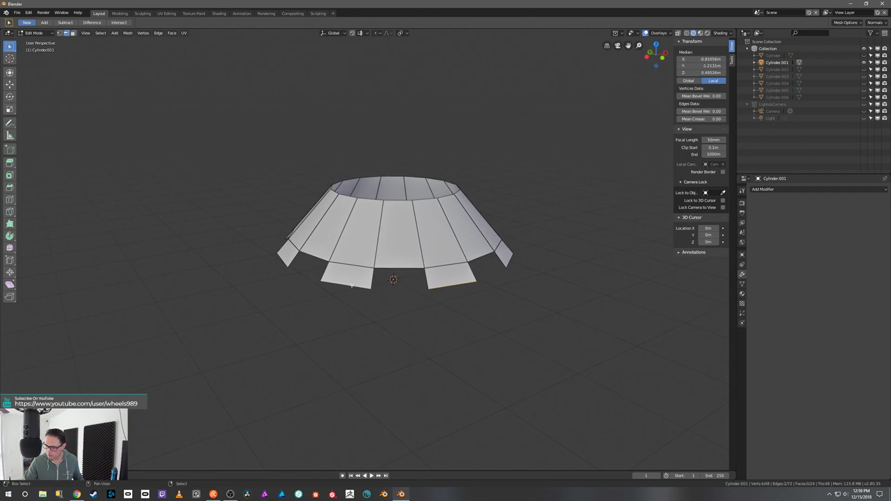
{"action": "middle_click_drag", "start_coordinate": [379, 306], "coordinate": [434, 319]}
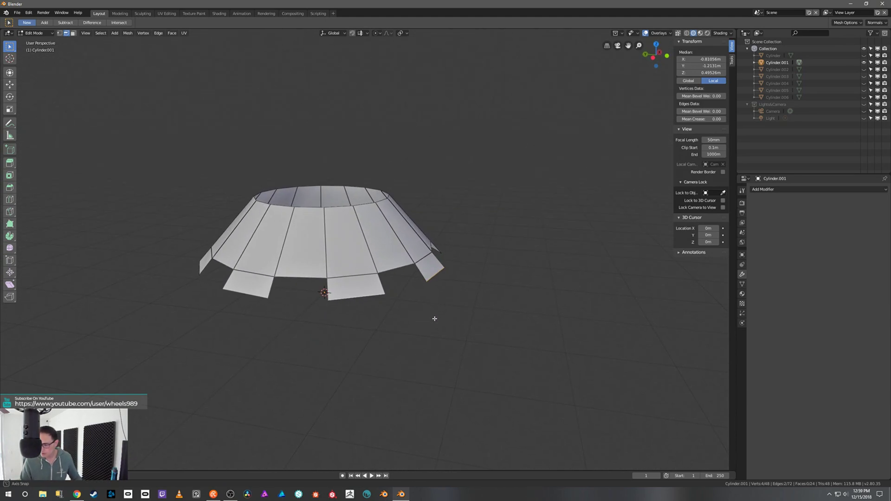
{"action": "key", "text": "grave"}
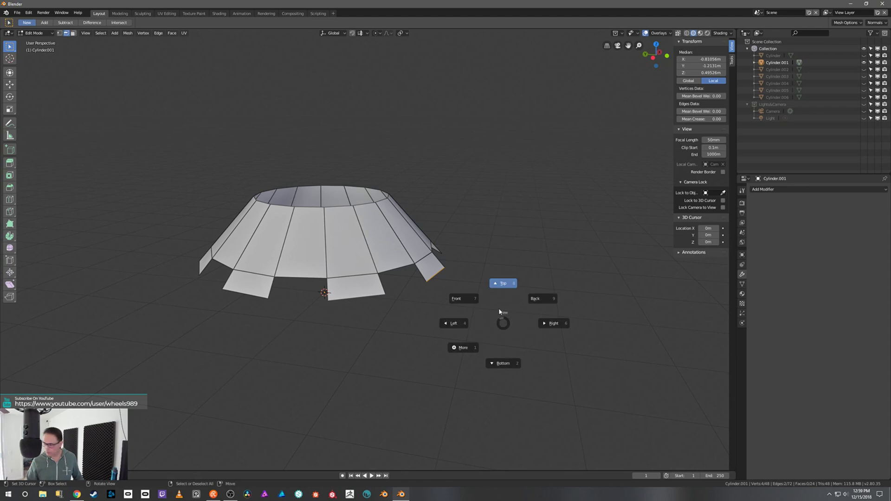
{"action": "left_click", "coordinate": [508, 285]}
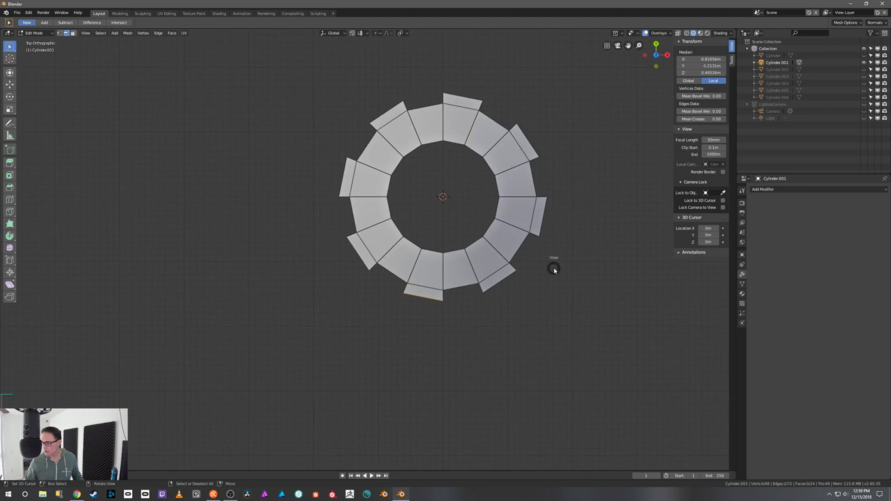
{"action": "key", "text": "grave"}
{"action": "left_click", "coordinate": [529, 243]}
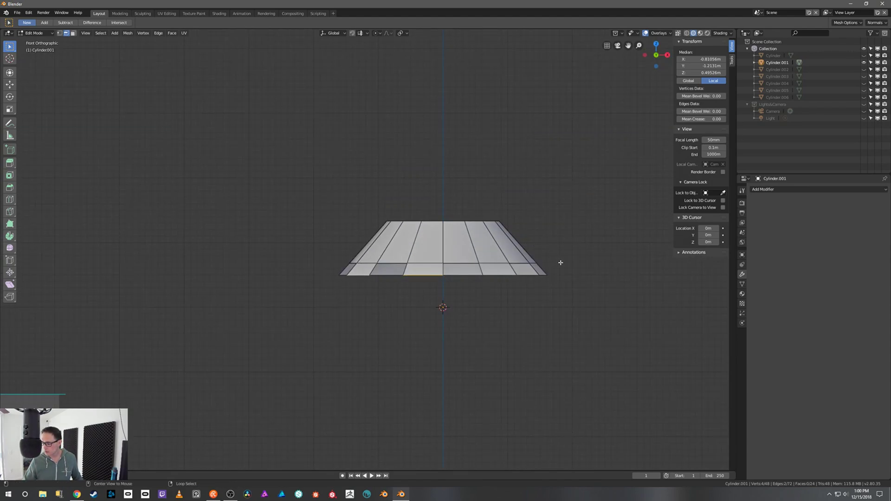
{"action": "key", "text": "alt+a"}
From the top view, delete three quarters of the tier's faces, keeping only the positive X, negative Y quarter
{"action": "key", "text": "grave"}
{"action": "left_click", "coordinate": [568, 221]}
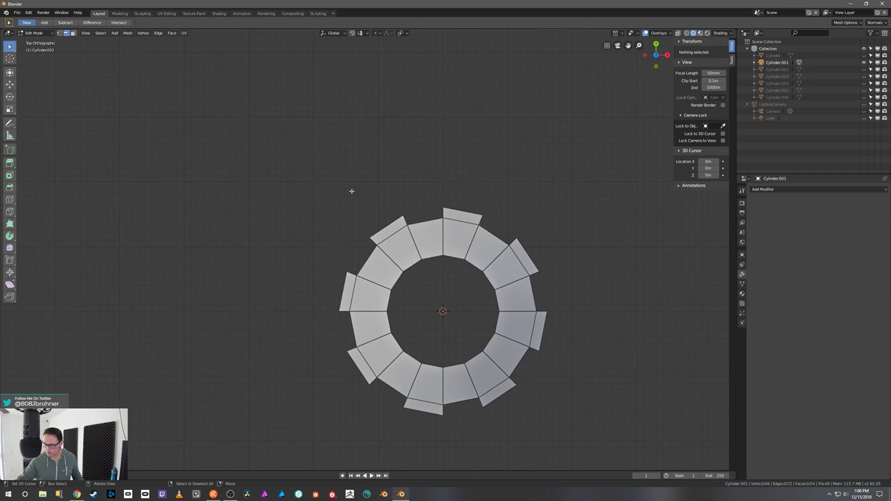
{"action": "key", "text": "3"}
{"action": "left_click_drag", "start_coordinate": [274, 160], "coordinate": [567, 304]}
{"action": "left_click_drag", "start_coordinate": [261, 254], "coordinate": [441, 448]}
{"action": "key", "text": "x"}
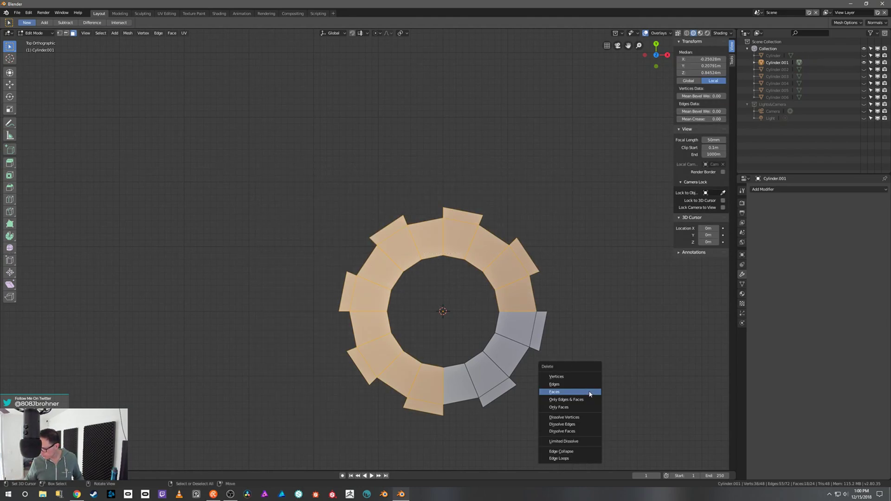
{"action": "left_click", "coordinate": [588, 391]}
Taper the two remaining tabs by scaling down their bottom edges, the one nearest the X axis to about 0.25
{"action": "middle_click_drag", "start_coordinate": [589, 390], "coordinate": [514, 272]}
{"action": "left_click", "coordinate": [430, 319]}
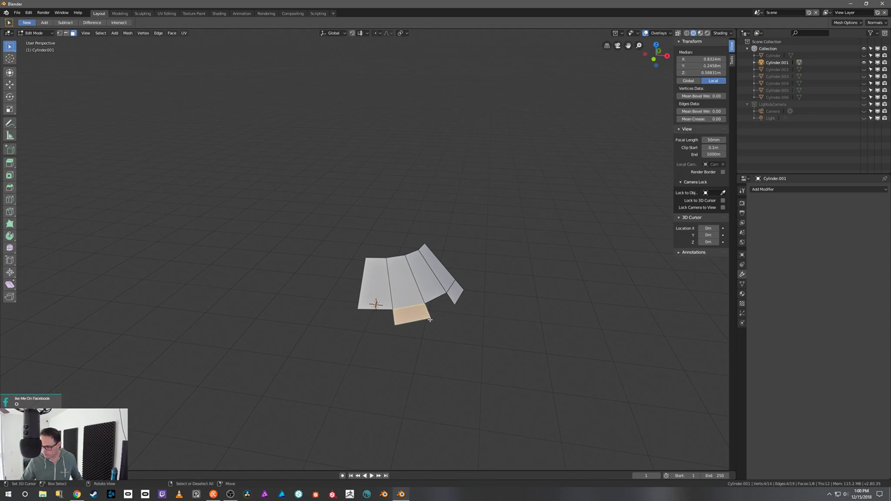
{"action": "key", "text": "x"}
{"action": "left_click", "coordinate": [470, 321]}
{"action": "key", "text": "s"}
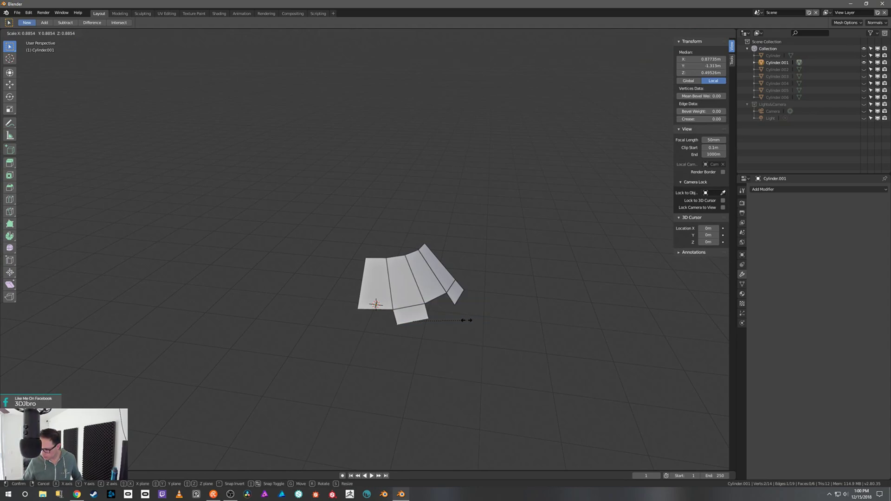
{"action": "left_click", "coordinate": [428, 320]}
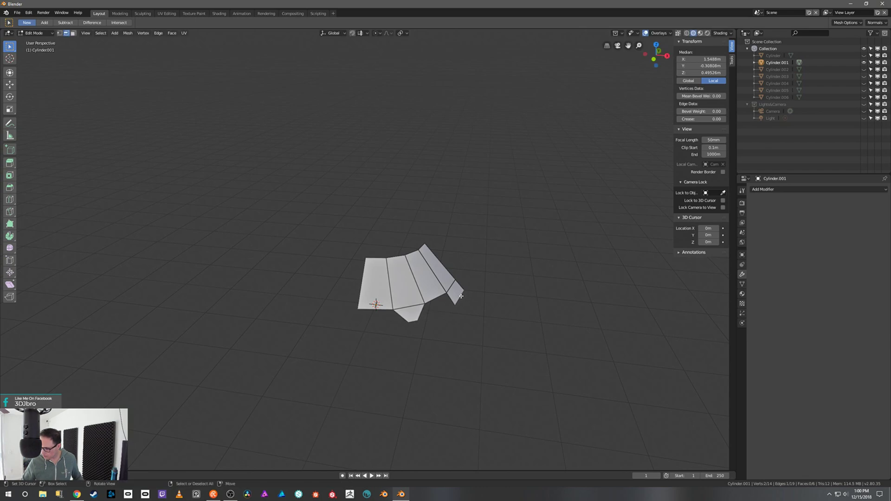
{"action": "key", "text": "s"}
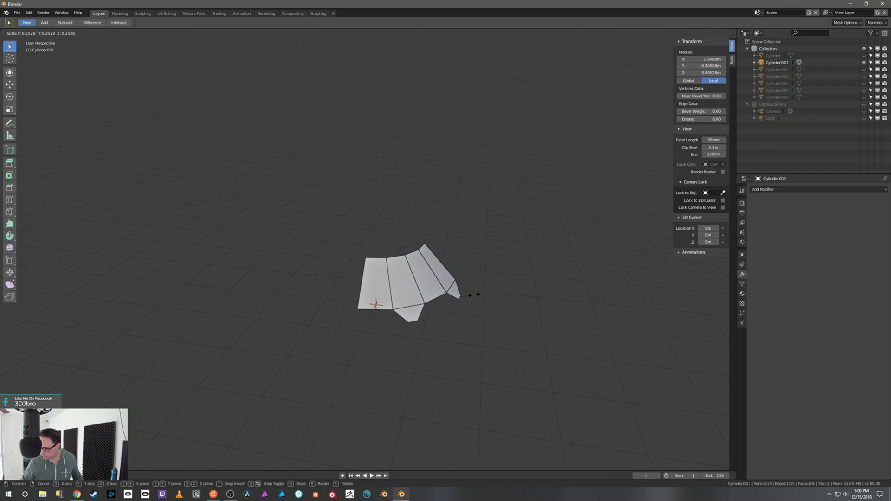
{"action": "left_click", "coordinate": [474, 294]}
{"action": "mouse_move", "coordinate": [516, 305]}
{"action": "middle_mouse_down"}
{"action": "mouse_move", "coordinate": [449, 314]}
{"action": "mouse_move", "coordinate": [512, 310]}
{"action": "middle_mouse_up"}
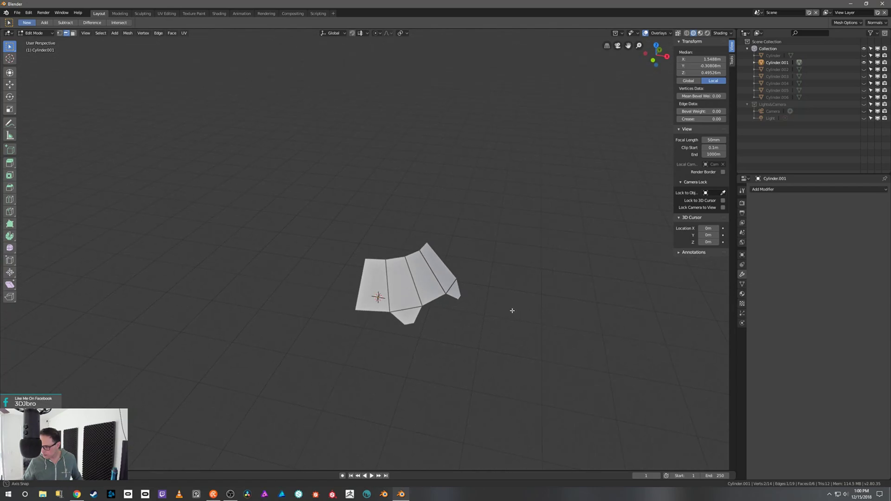
Add a Mirror modifier to the quarter tier on the X and Y axes, and show it on the edit cage
{"action": "left_click", "coordinate": [796, 190]}
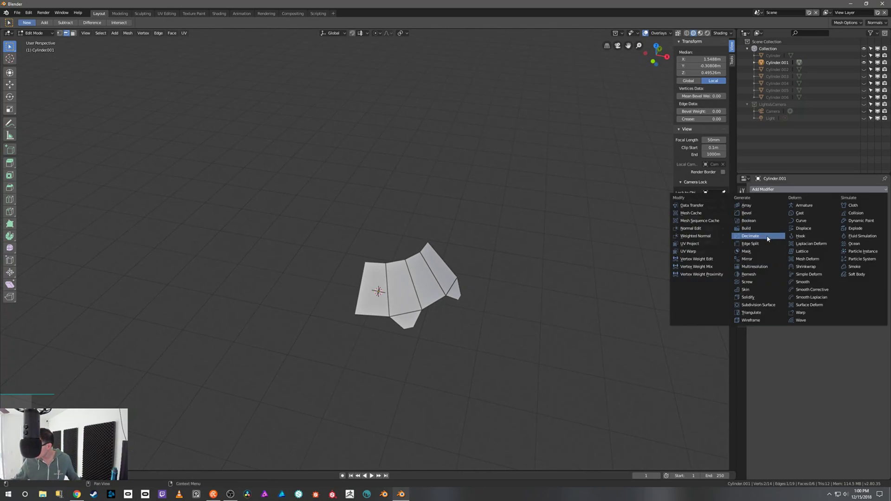
{"action": "left_click", "coordinate": [764, 260]}
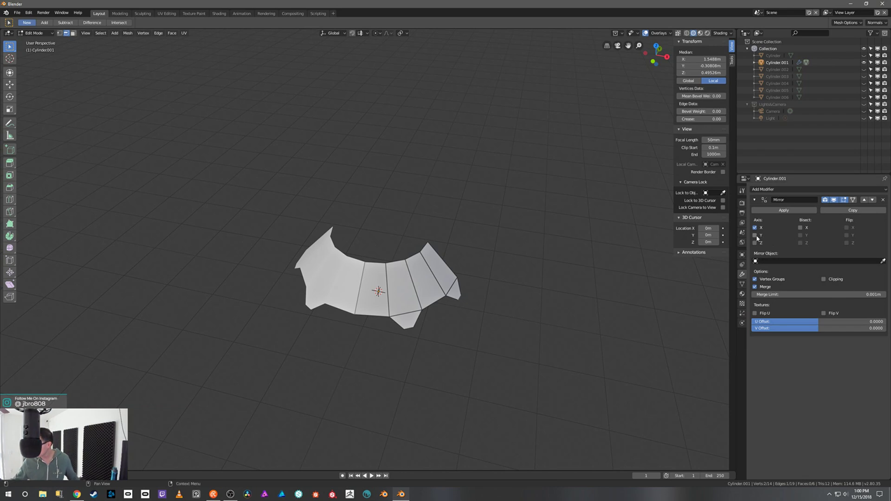
{"action": "left_click", "coordinate": [756, 237]}
{"action": "middle_click_drag", "start_coordinate": [580, 308], "coordinate": [597, 299]}
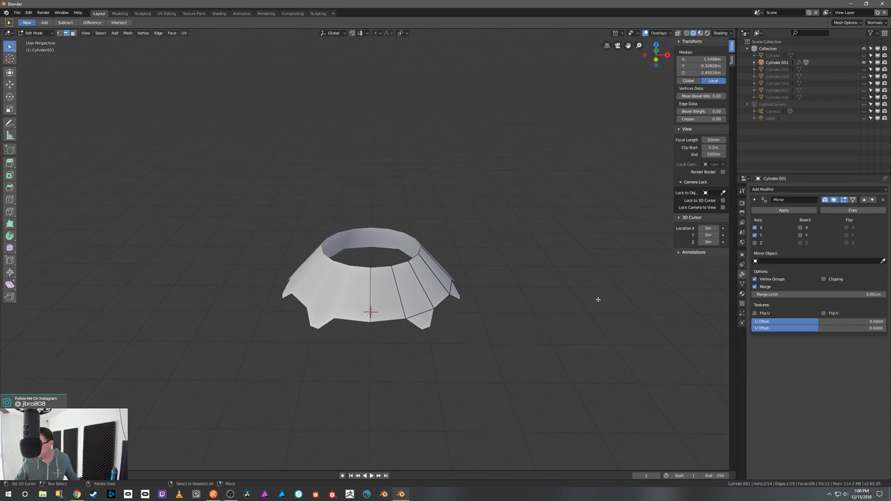
{"action": "left_click", "coordinate": [853, 201]}
{"action": "middle_click_drag", "start_coordinate": [557, 320], "coordinate": [388, 346]}
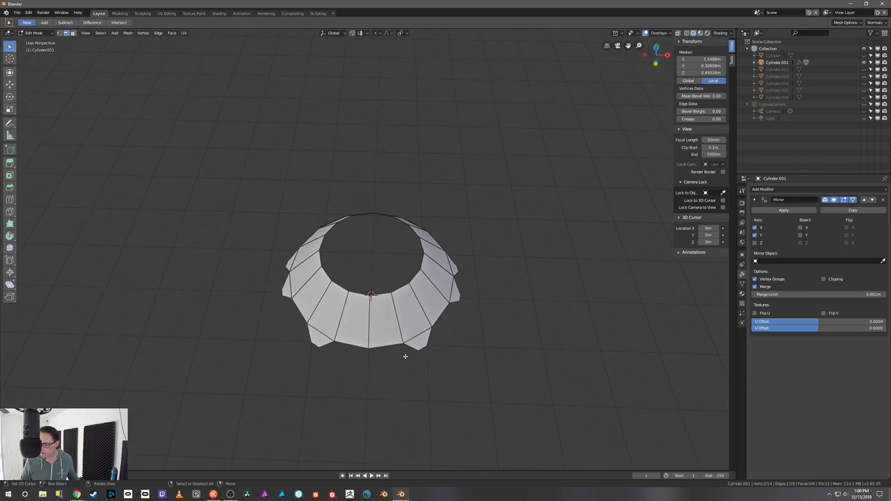
{"action": "mouse_move", "coordinate": [529, 311]}
{"action": "middle_mouse_down"}
{"action": "mouse_move", "coordinate": [523, 330]}
{"action": "mouse_move", "coordinate": [535, 346]}
{"action": "mouse_move", "coordinate": [537, 279]}
{"action": "mouse_move", "coordinate": [537, 302]}
{"action": "middle_mouse_up"}
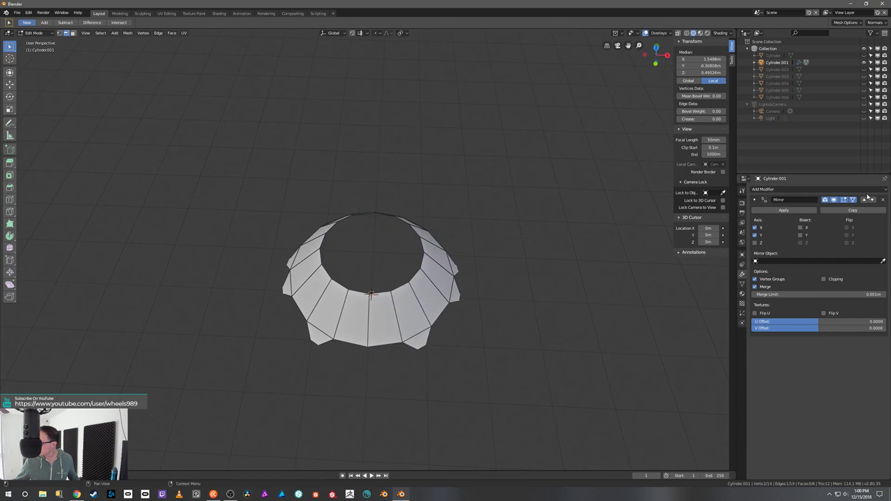
Replace the Mirror modifier with a fresh one and leave its X and Y axes turned off
{"action": "left_click", "coordinate": [882, 200]}
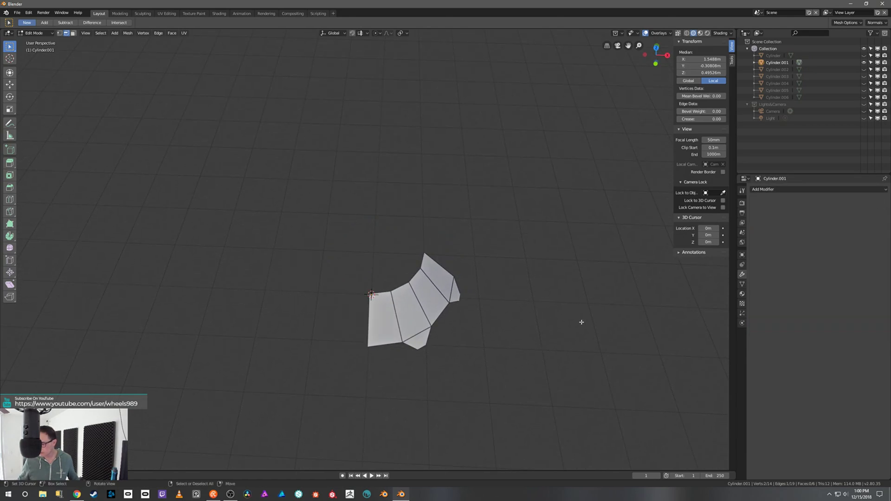
{"action": "middle_click_drag", "start_coordinate": [580, 322], "coordinate": [576, 341]}
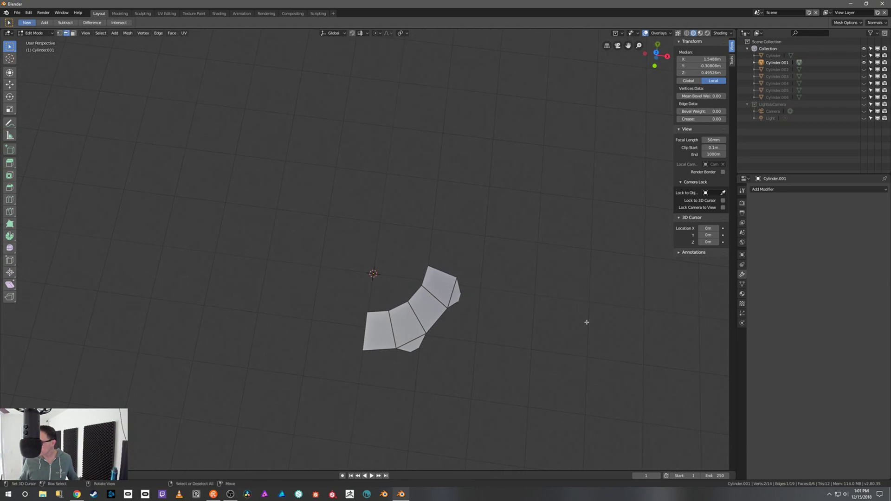
{"action": "left_click", "coordinate": [799, 189]}
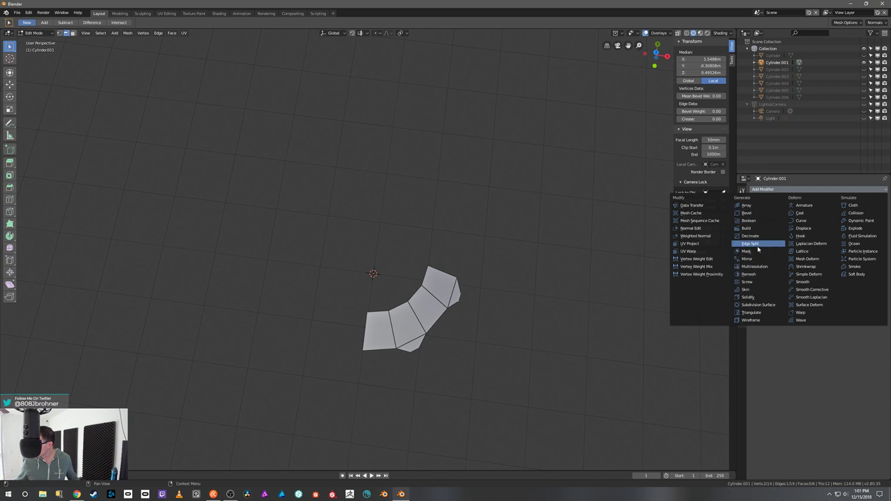
{"action": "left_click", "coordinate": [756, 259]}
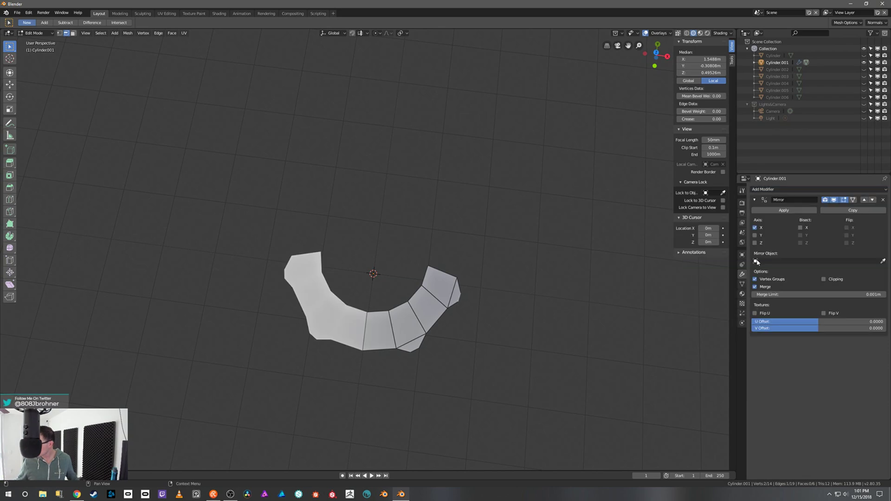
{"action": "left_click", "coordinate": [754, 227]}
{"action": "left_click", "coordinate": [755, 235]}
{"action": "left_click", "coordinate": [754, 235]}
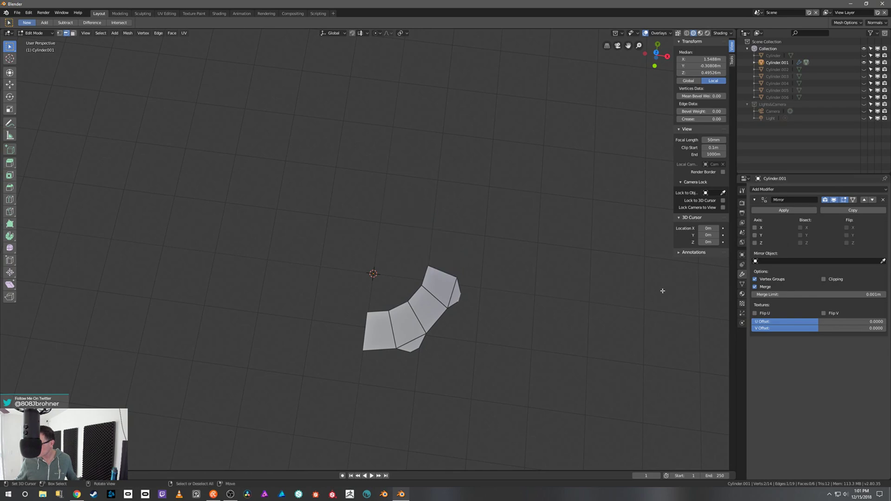
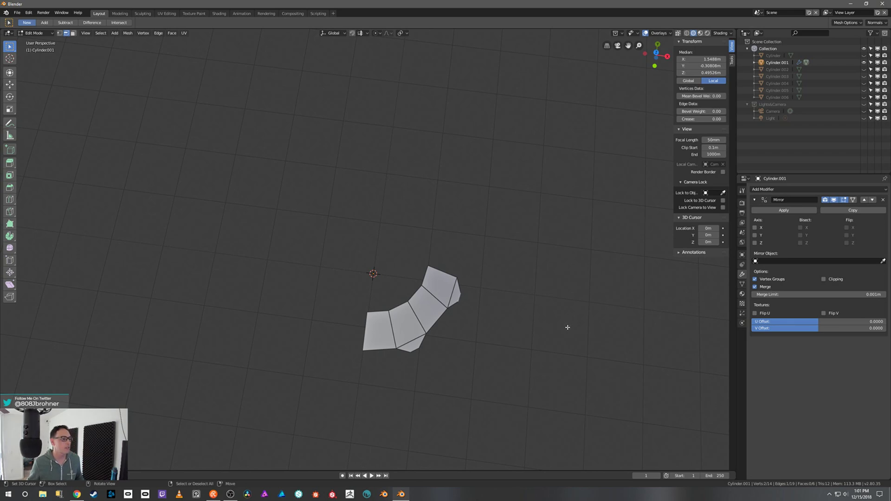
{"action": "middle_click_drag", "start_coordinate": [566, 332], "coordinate": [552, 321]}
{"action": "middle_click_drag", "start_coordinate": [470, 332], "coordinate": [487, 345]}
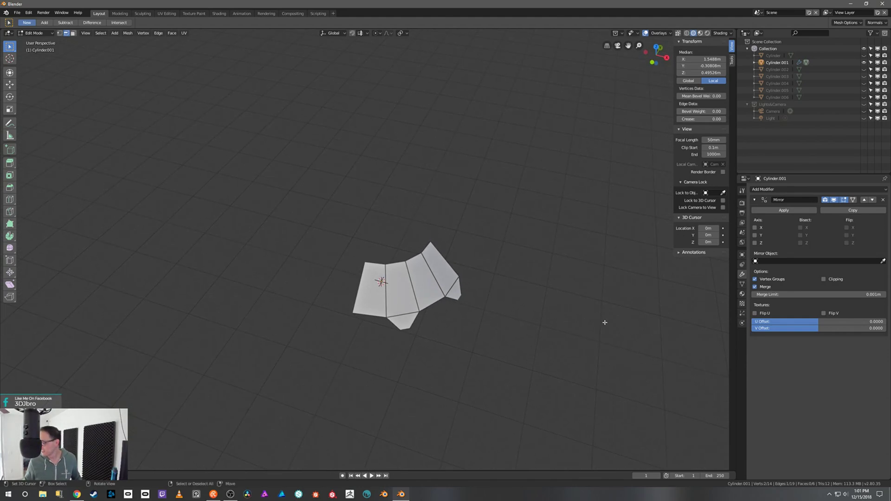
Slide the notch vertices beside the quarter section's two tabs upward along their edges to deepen the gaps
{"action": "middle_click_drag", "start_coordinate": [603, 340], "coordinate": [550, 276]}
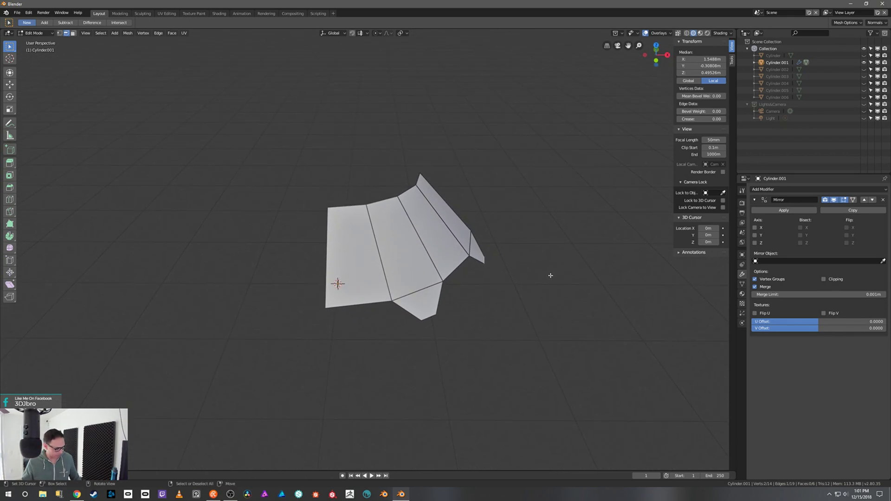
{"action": "right_click", "coordinate": [326, 307]}
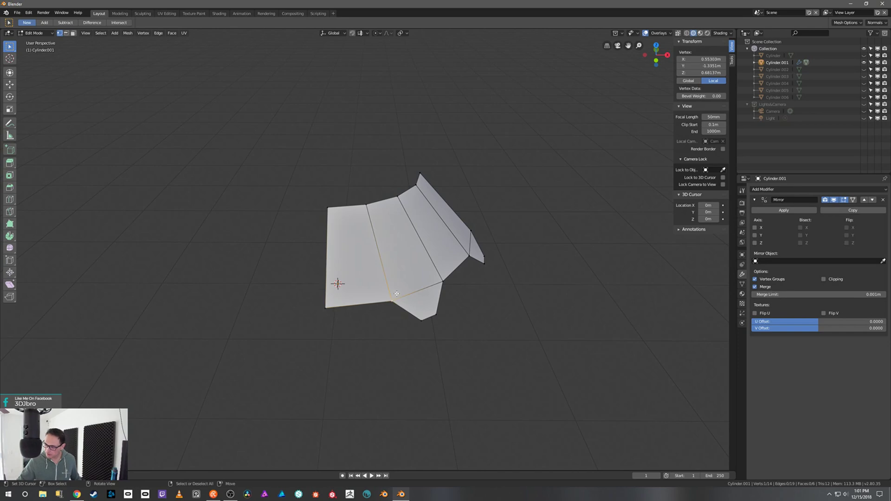
{"action": "key", "text": "g"}
{"action": "key", "text": "g"}
{"action": "left_click", "coordinate": [389, 261]}
{"action": "middle_click_drag", "start_coordinate": [452, 306], "coordinate": [495, 284]}
{"action": "right_click", "coordinate": [500, 292]}
{"action": "key", "text": "g"}
{"action": "key", "text": "g"}
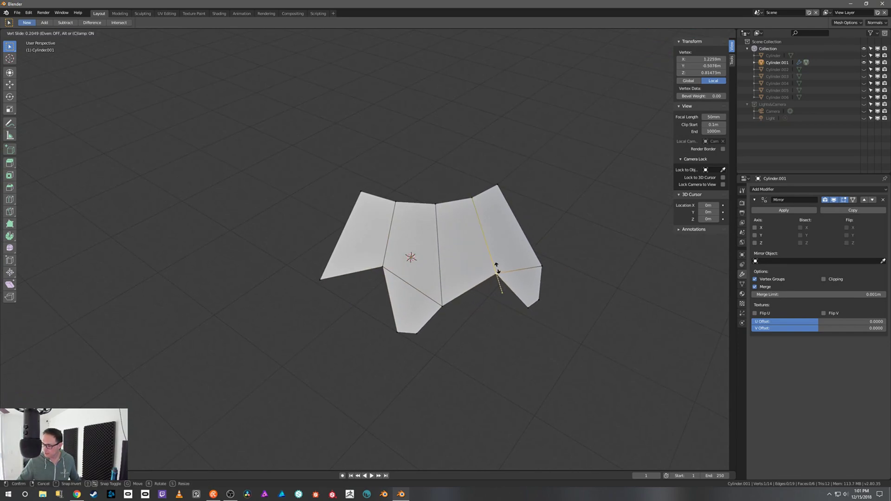
{"action": "left_click", "coordinate": [495, 261]}
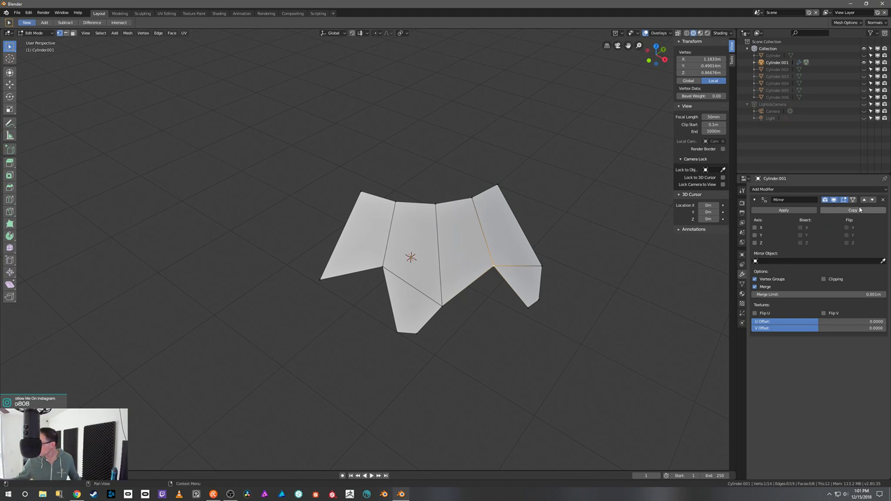
Enable the Mirror modifier's X and Y axes and apply the modifier in Object Mode
{"action": "left_click", "coordinate": [759, 228]}
{"action": "left_click", "coordinate": [757, 236]}
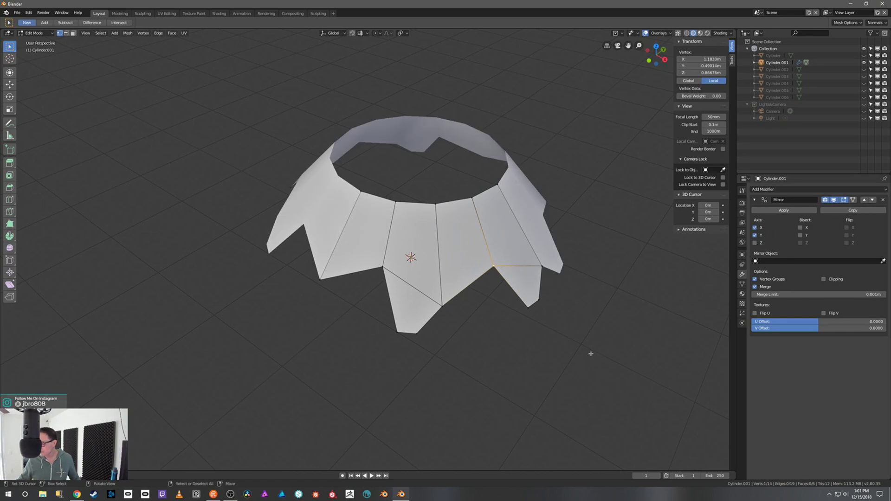
{"action": "key", "text": "Tab"}
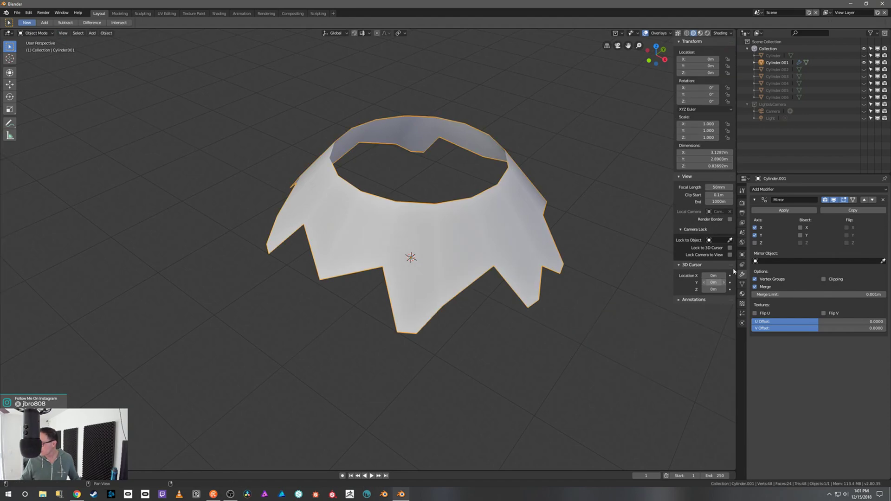
{"action": "left_click", "coordinate": [789, 211]}
Select the whole tier mesh in Edit Mode and remove its double vertices
{"action": "mouse_move", "coordinate": [549, 370]}
{"action": "middle_mouse_down"}
{"action": "mouse_move", "coordinate": [620, 338]}
{"action": "mouse_move", "coordinate": [547, 362]}
{"action": "mouse_move", "coordinate": [563, 326]}
{"action": "mouse_move", "coordinate": [560, 362]}
{"action": "middle_mouse_up"}
{"action": "key", "text": "Tab"}
{"action": "key", "text": "a"}
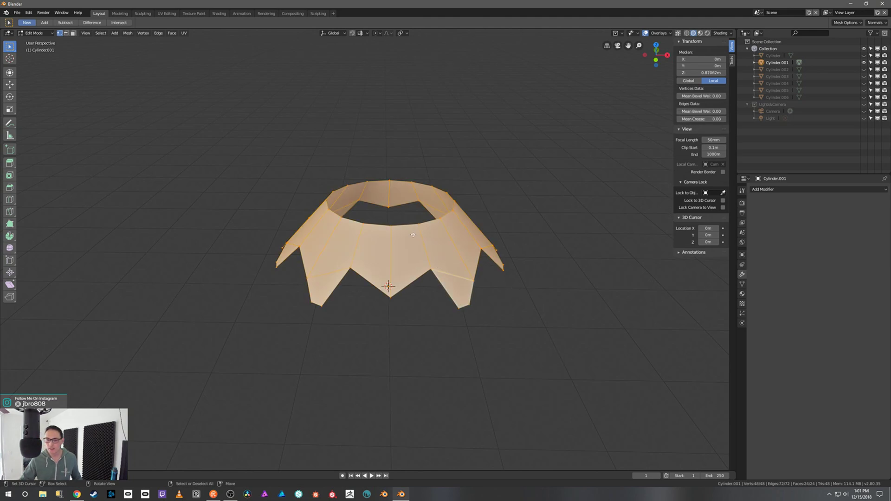
{"action": "left_click", "coordinate": [147, 35]}
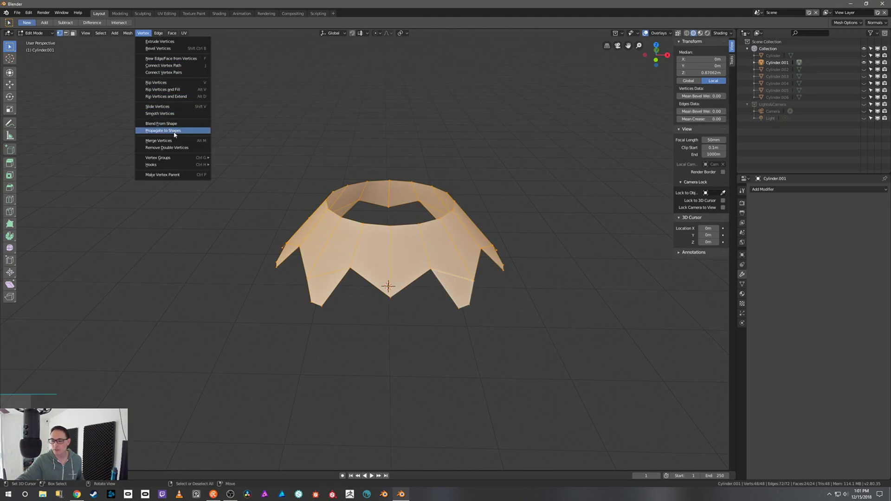
{"action": "left_click", "coordinate": [179, 148]}
{"action": "middle_click_drag", "start_coordinate": [550, 207], "coordinate": [542, 242]}
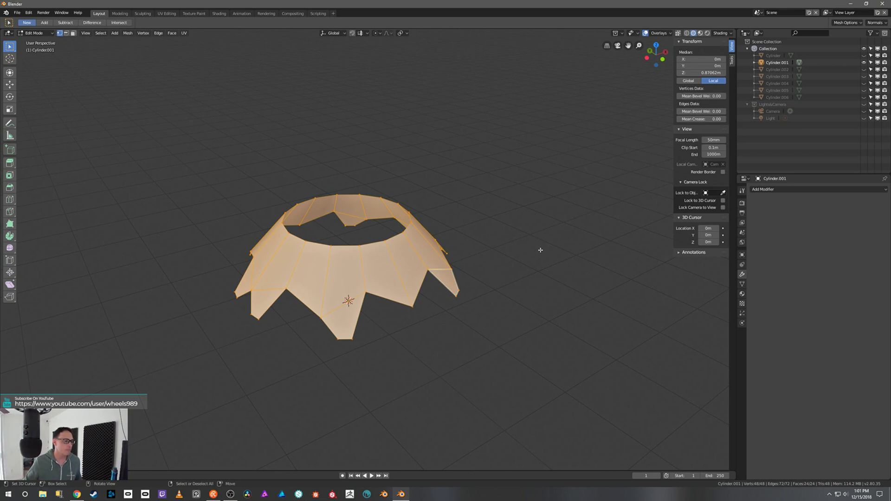
Switch to edge selection and deselect the whole tier mesh
{"action": "middle_click_drag", "start_coordinate": [540, 250], "coordinate": [554, 334]}
{"action": "key", "text": "ctrl+Tab"}
{"action": "left_click", "coordinate": [549, 270]}
{"action": "key", "text": "ctrl+Tab"}
{"action": "left_click", "coordinate": [513, 281]}
{"action": "scroll", "coordinate": [546, 302], "scroll_direction": "down", "scroll_amount": 1}
{"action": "scroll", "coordinate": [547, 297], "scroll_direction": "up", "scroll_amount": 2}
{"action": "key", "text": "ctrl+Tab"}
{"action": "left_click", "coordinate": [567, 294]}
{"action": "key", "text": "alt+a"}
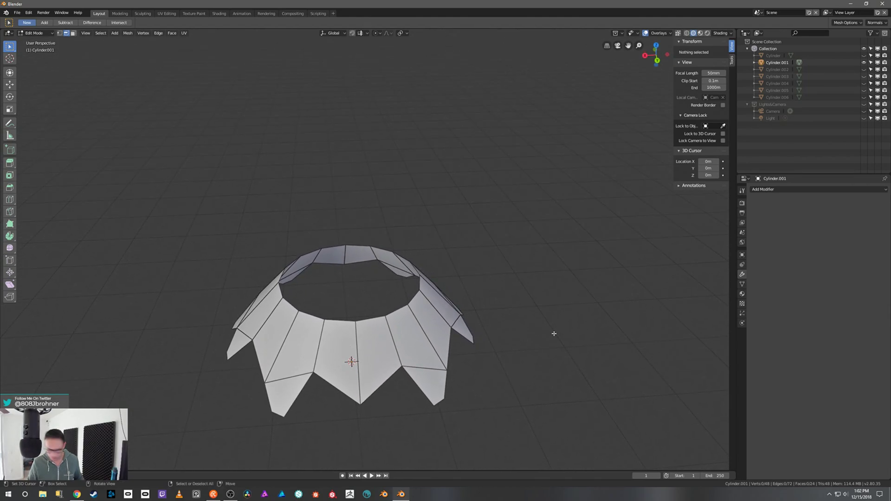
Extrude the slanted gap edge on the positive Y side, just on negative X, into a tab and narrow its tip
{"action": "middle_click_drag", "start_coordinate": [509, 373], "coordinate": [501, 365]}
{"action": "right_click", "coordinate": [378, 364]}
{"action": "key", "text": "e"}
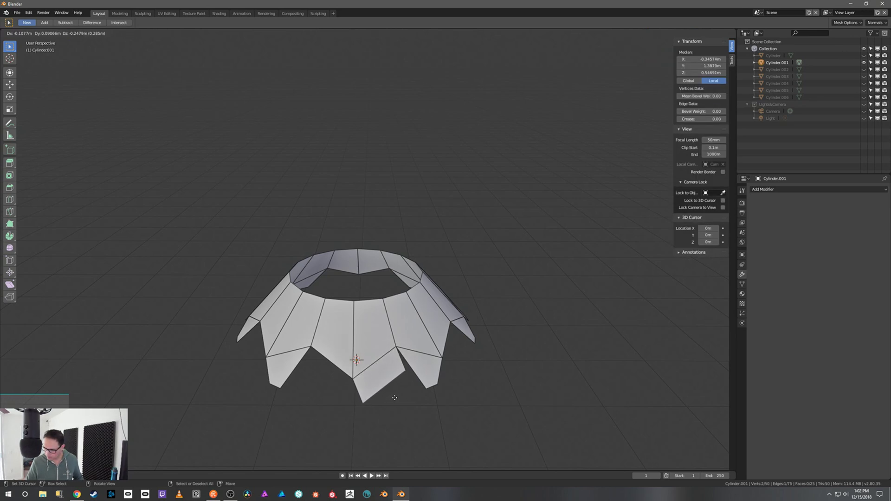
{"action": "left_click", "coordinate": [395, 398]}
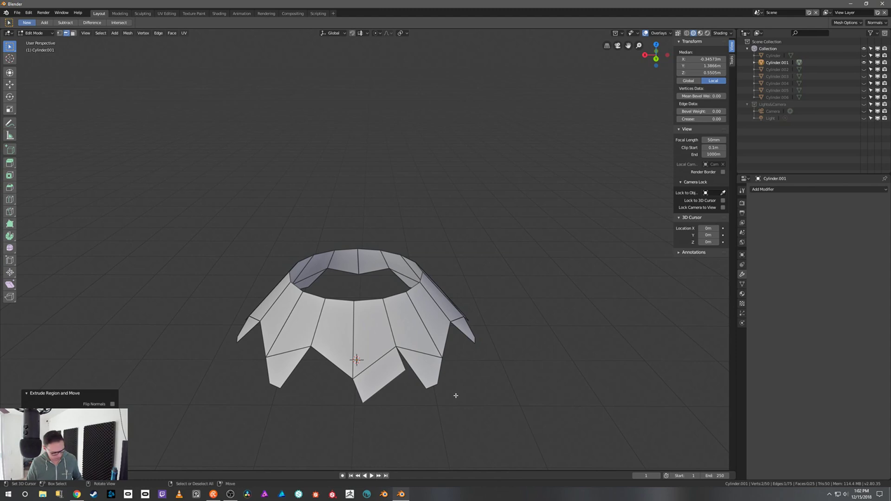
{"action": "key", "text": "s"}
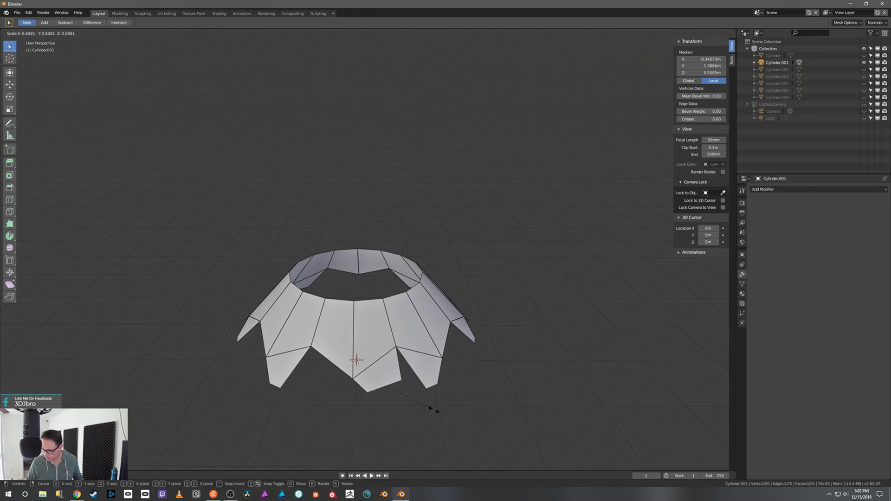
{"action": "left_click", "coordinate": [402, 401]}
Extrude the adjacent gap edge on the positive X side of the Y axis into a tab, then narrow, lower and rotate its tip
{"action": "middle_click_drag", "start_coordinate": [392, 406], "coordinate": [336, 383]}
{"action": "key", "text": "e"}
{"action": "left_click", "coordinate": [348, 418]}
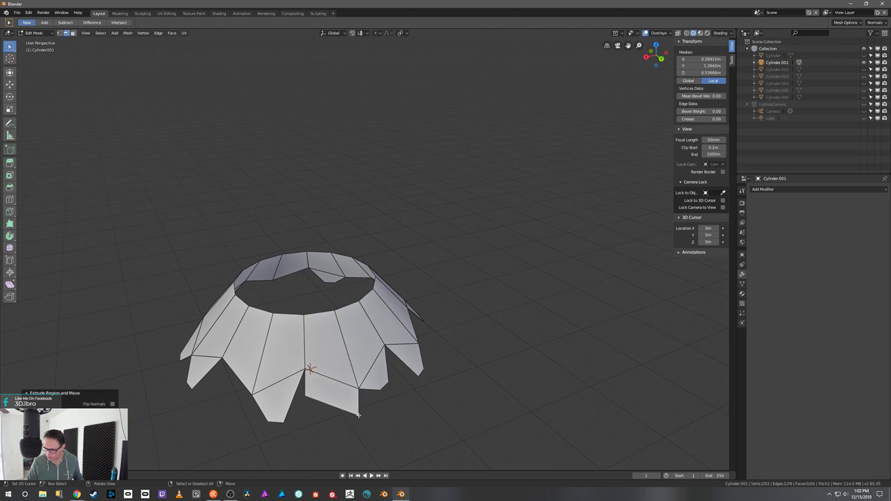
{"action": "key", "text": "s"}
{"action": "left_click", "coordinate": [358, 409]}
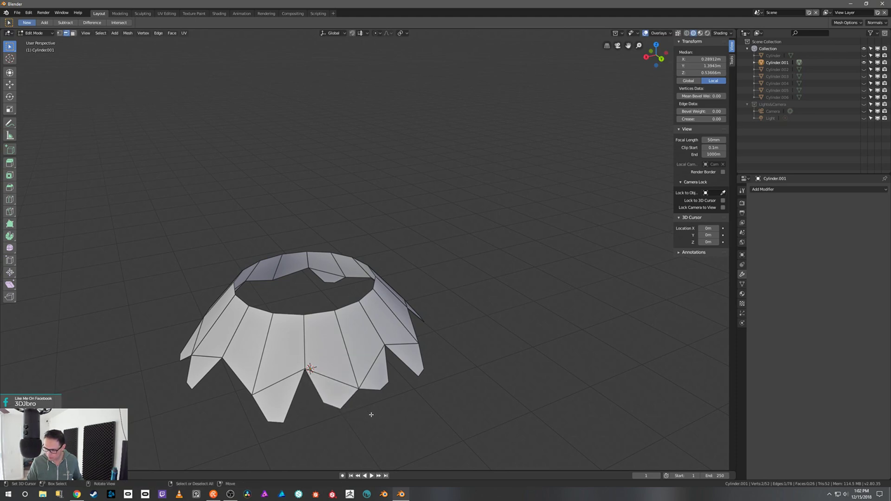
{"action": "key", "text": "g"}
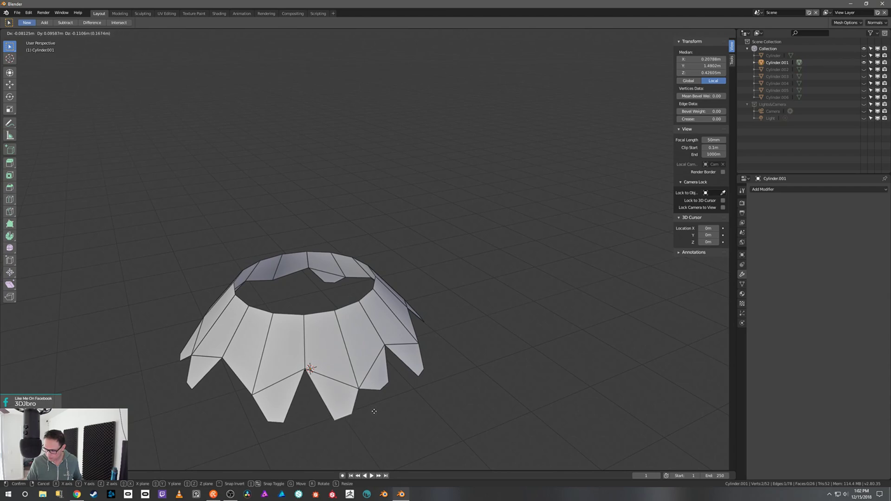
{"action": "left_click", "coordinate": [370, 416]}
{"action": "key", "text": "r"}
{"action": "left_click", "coordinate": [372, 419]}
{"action": "middle_click_drag", "start_coordinate": [372, 418], "coordinate": [450, 403]}
{"action": "key", "text": "g"}
{"action": "left_click", "coordinate": [415, 416]}
Extrude the gap edge in the positive X, positive Y quarter into a tab, level and narrow its tip, and lower it
{"action": "middle_click_drag", "start_coordinate": [450, 403], "coordinate": [537, 367], "text": "shift"}
{"action": "middle_click_drag", "start_coordinate": [503, 398], "coordinate": [523, 354], "text": "shift"}
{"action": "right_click", "coordinate": [400, 318]}
{"action": "key", "text": "e"}
{"action": "left_click", "coordinate": [410, 357]}
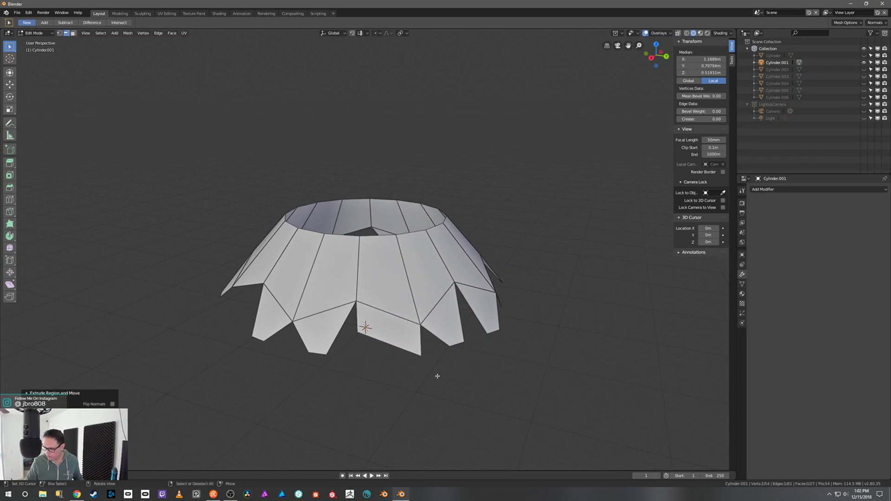
{"action": "key", "text": "r"}
{"action": "key", "text": "s"}
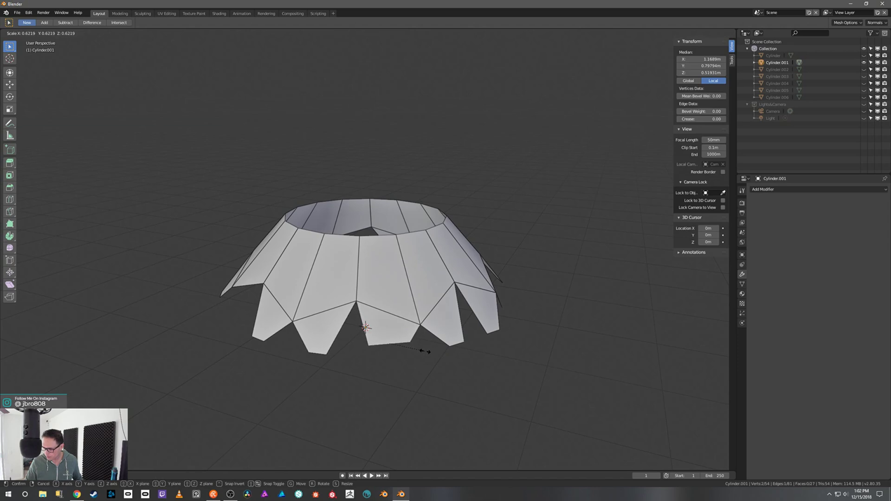
{"action": "left_click", "coordinate": [425, 351]}
{"action": "key", "text": "g"}
{"action": "left_click", "coordinate": [425, 381]}
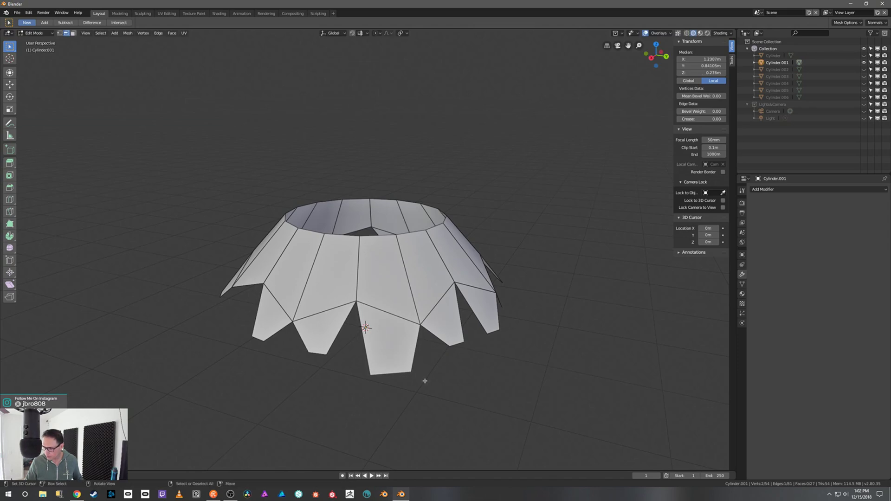
Extrude the gap edge in the positive X, negative Y quarter into a tab and narrow its tip
{"action": "middle_click_drag", "start_coordinate": [424, 380], "coordinate": [458, 356]}
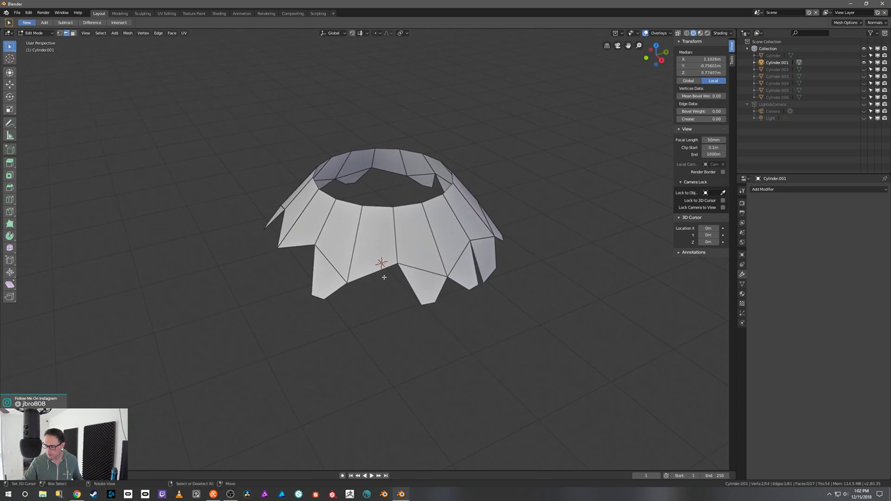
{"action": "key", "text": "e"}
{"action": "left_click", "coordinate": [391, 314]}
{"action": "key", "text": "r"}
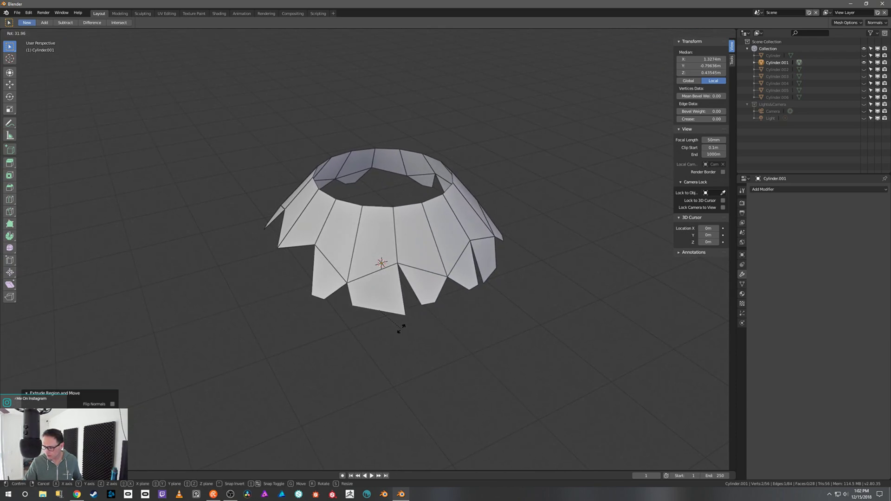
{"action": "key", "text": "s"}
{"action": "left_click", "coordinate": [393, 324]}
Extrude the gap edge on the negative Y side, just on positive X, into a tab, then rotate and narrow its tip
{"action": "middle_click_drag", "start_coordinate": [465, 324], "coordinate": [417, 328], "text": "shift"}
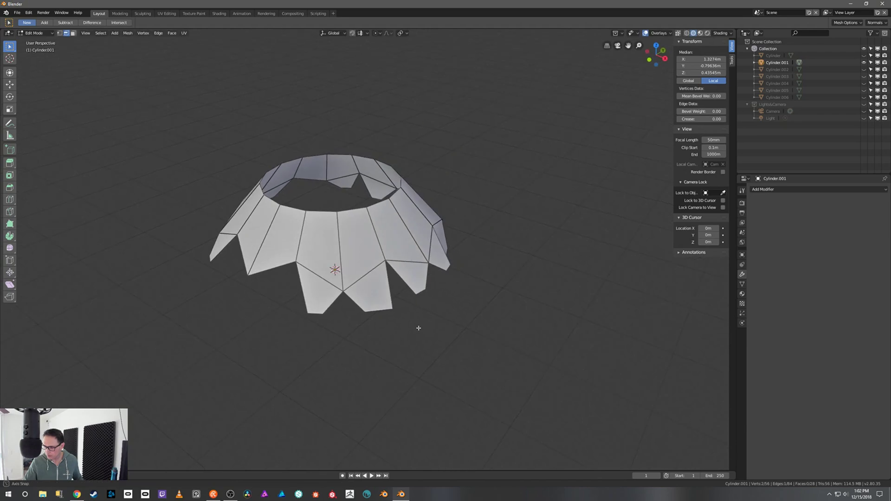
{"action": "middle_click_drag", "start_coordinate": [367, 349], "coordinate": [466, 332]}
{"action": "left_click", "coordinate": [337, 301]}
{"action": "key", "text": "g"}
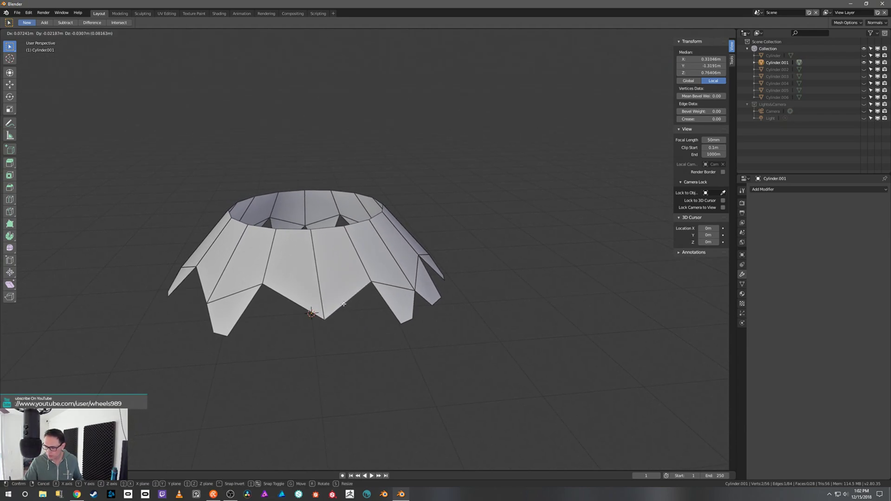
{"action": "right_click", "coordinate": [347, 304]}
{"action": "key", "text": "e"}
{"action": "left_click", "coordinate": [359, 346]}
{"action": "key", "text": "r"}
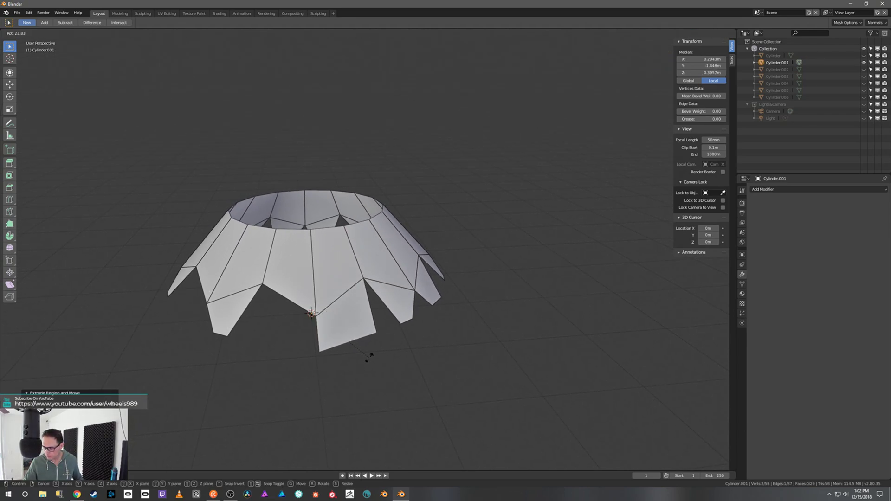
{"action": "left_click", "coordinate": [373, 359]}
{"action": "key", "text": "s"}
{"action": "left_click", "coordinate": [360, 350]}
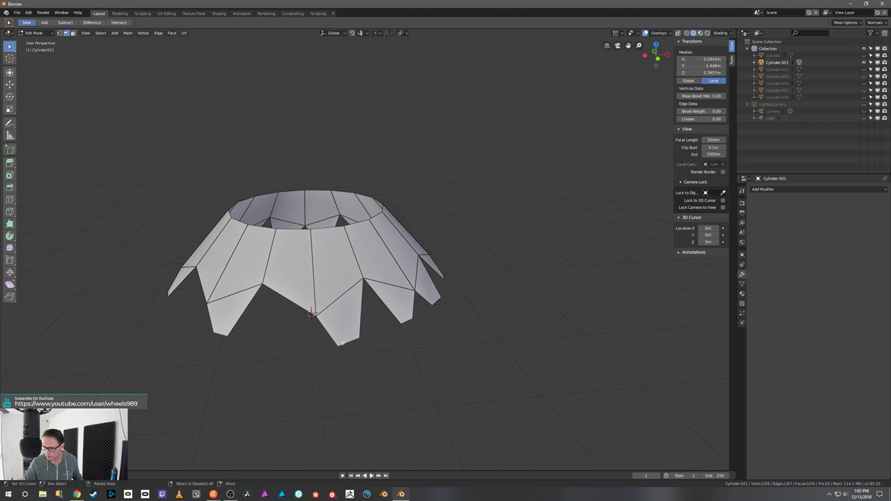
Extrude the neighbouring gap edge on the negative X side of the Y axis into a tab, level and narrow its tip, and lower it
{"action": "key", "text": "e"}
{"action": "left_click", "coordinate": [288, 342]}
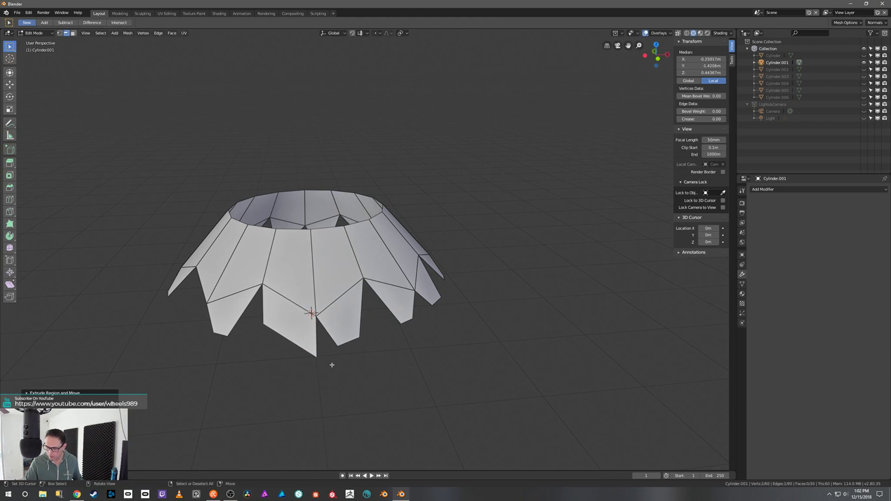
{"action": "key", "text": "r"}
{"action": "left_click", "coordinate": [335, 340]}
{"action": "key", "text": "s"}
{"action": "key", "text": "g"}
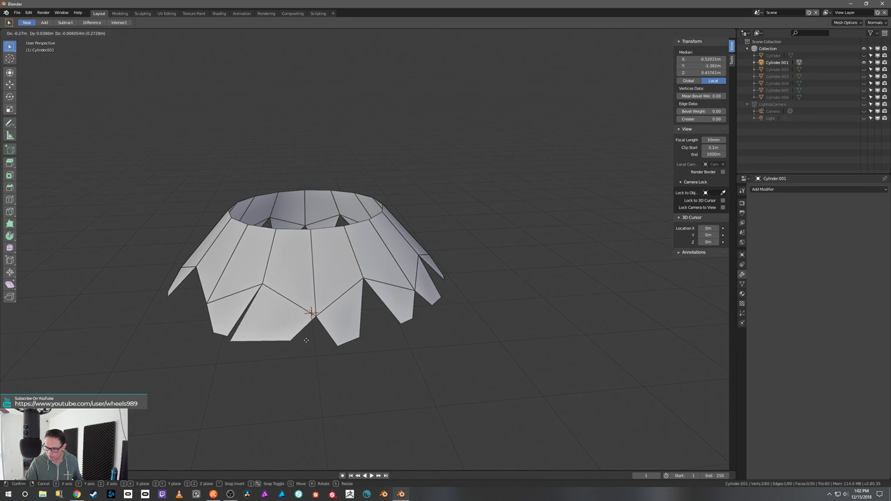
{"action": "right_click", "coordinate": [306, 340]}
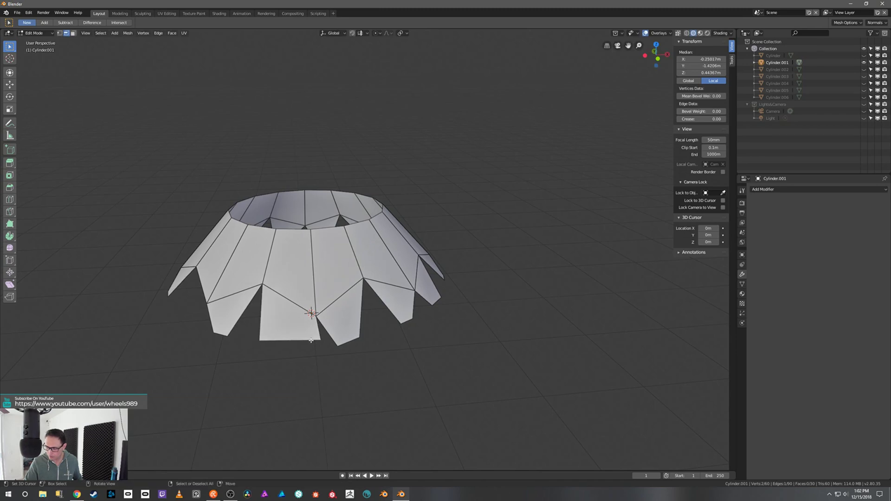
{"action": "key", "text": "s"}
{"action": "left_click", "coordinate": [297, 336]}
{"action": "key", "text": "g"}
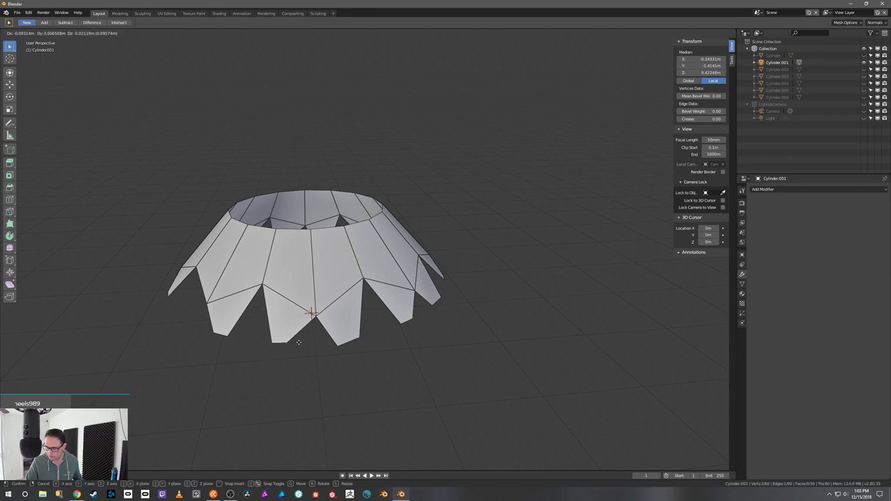
{"action": "left_click", "coordinate": [296, 374]}
Extrude the gap edge in the negative X, negative Y quarter into a tab, narrow its tip, and lower it
{"action": "middle_click_drag", "start_coordinate": [297, 374], "coordinate": [482, 326]}
{"action": "key", "text": "e"}
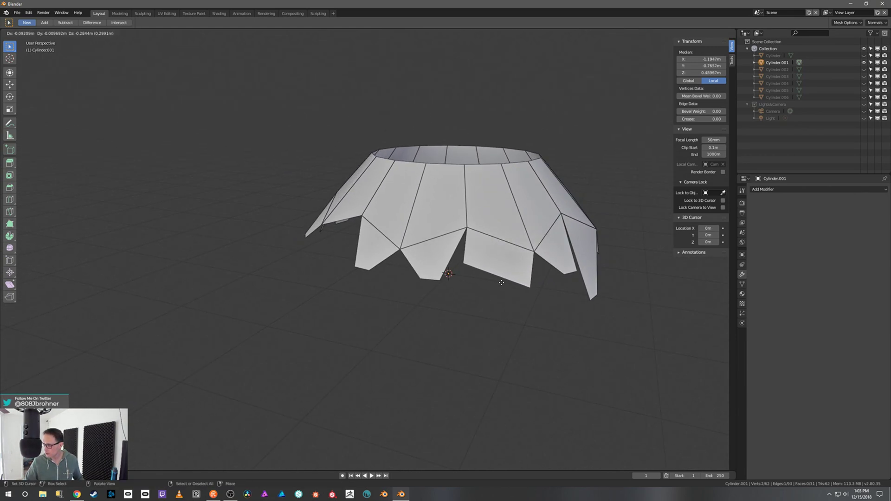
{"action": "left_click", "coordinate": [524, 289]}
{"action": "key", "text": "s"}
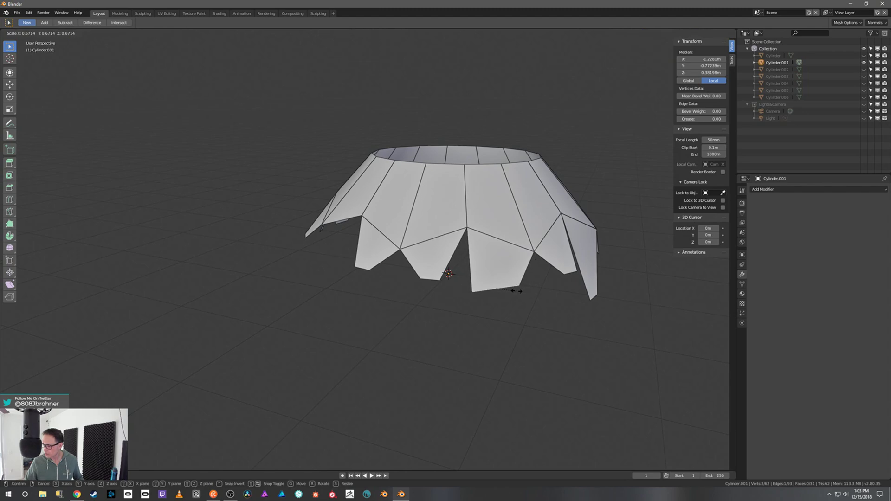
{"action": "left_click", "coordinate": [507, 290]}
{"action": "key", "text": "g"}
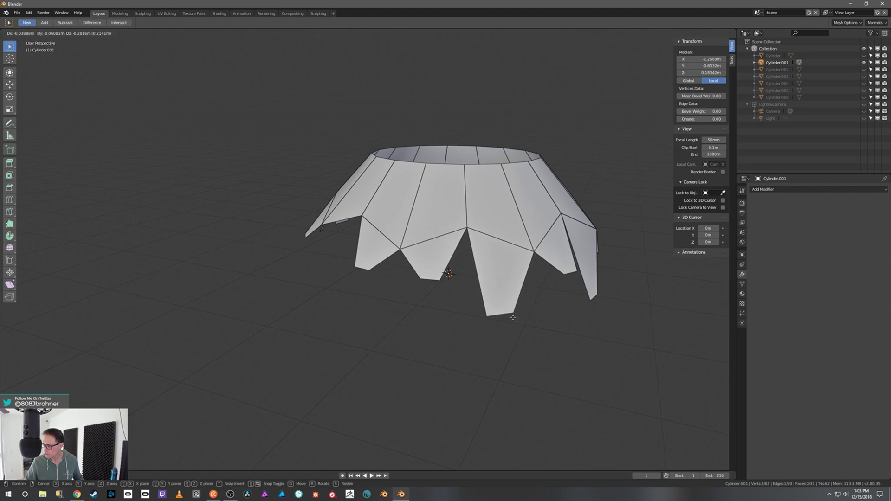
{"action": "left_click", "coordinate": [514, 318]}
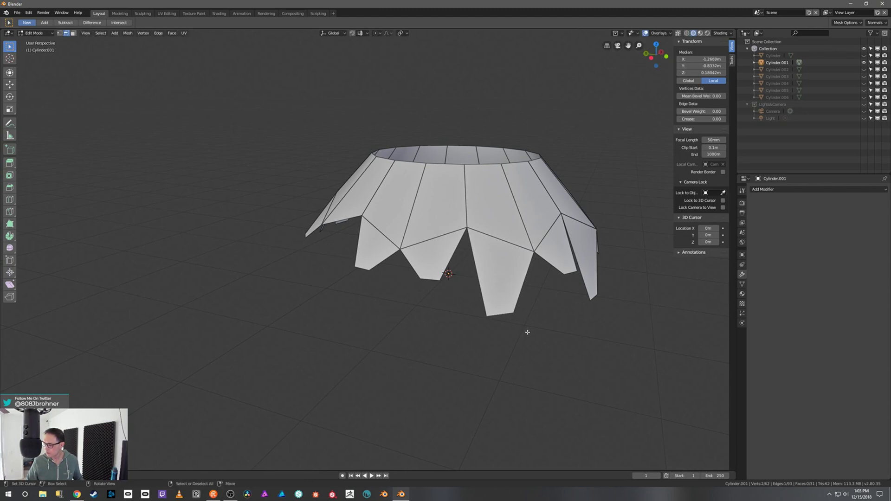
Widen and lower the tip of the tab just on the negative Y side of the negative X axis
{"action": "middle_click_drag", "start_coordinate": [528, 332], "coordinate": [493, 368]}
{"action": "key", "text": "s"}
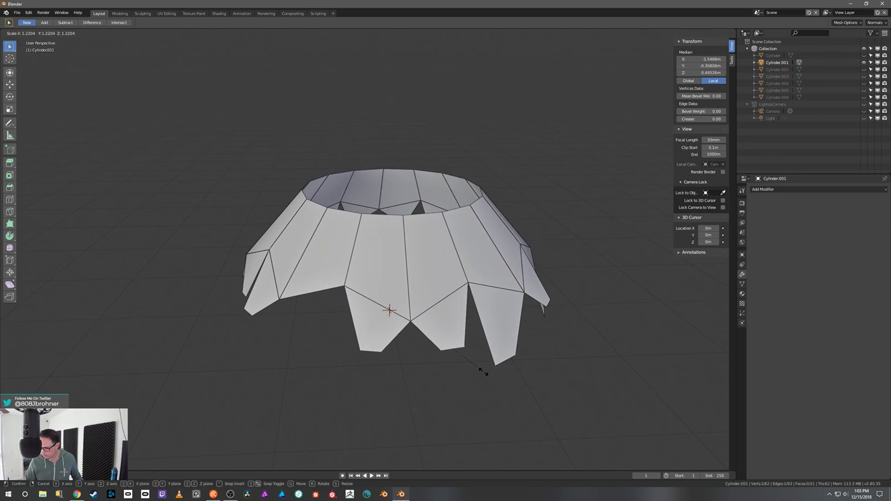
{"action": "left_click", "coordinate": [501, 386]}
{"action": "key", "text": "g"}
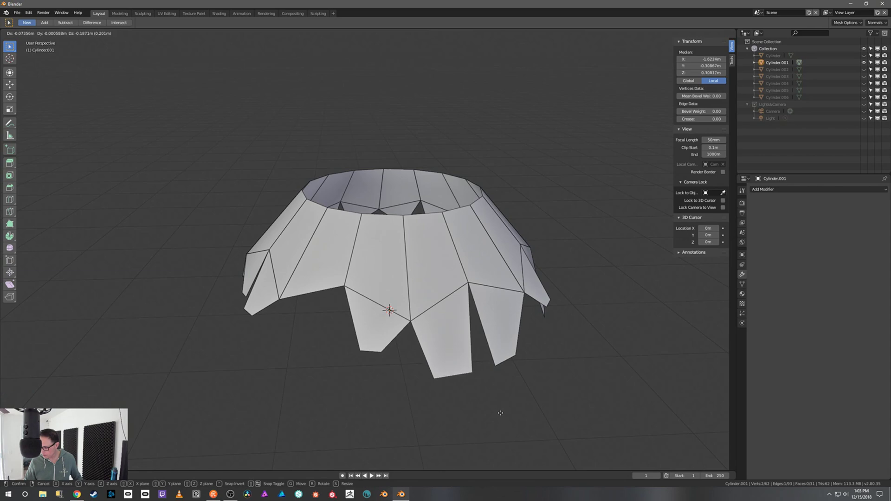
{"action": "left_click", "coordinate": [500, 413]}
Extrude the gap edge in the negative X, positive Y quarter into a tab, then level and narrow its tip
{"action": "middle_click_drag", "start_coordinate": [487, 395], "coordinate": [599, 323]}
{"action": "middle_click_drag", "start_coordinate": [464, 342], "coordinate": [479, 345]}
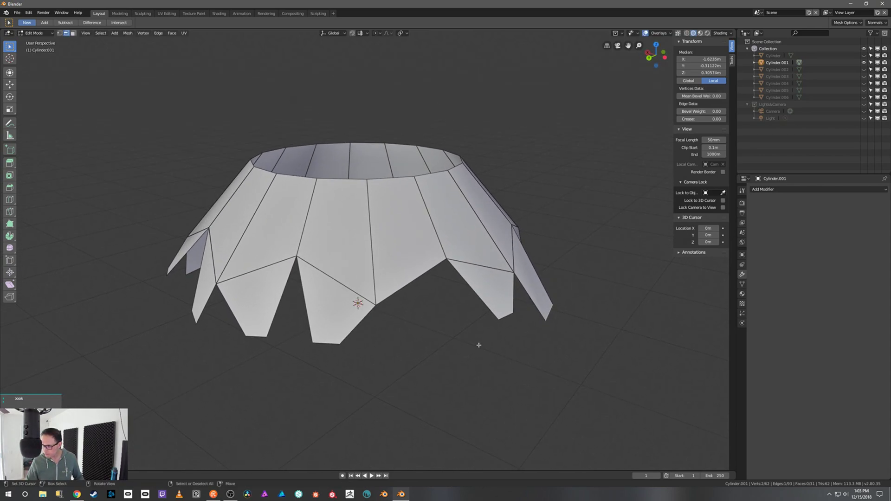
{"action": "middle_click_drag", "start_coordinate": [437, 317], "coordinate": [449, 343]}
{"action": "key", "text": "e"}
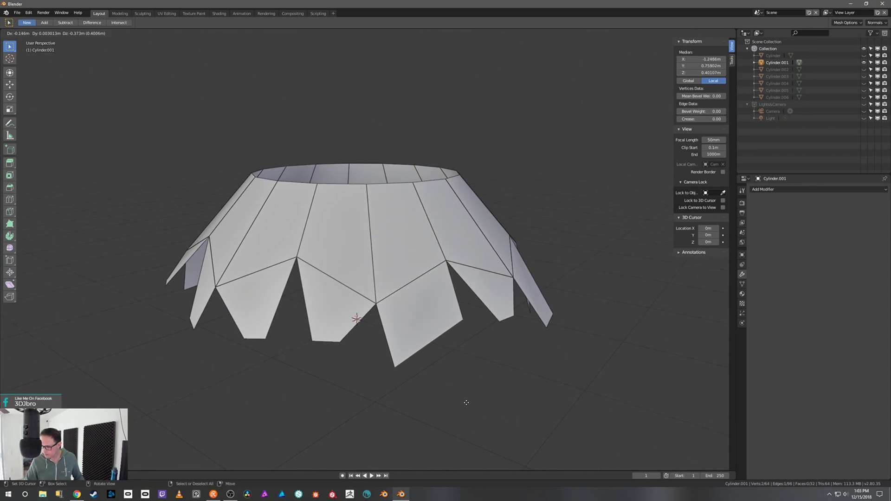
{"action": "left_click", "coordinate": [468, 404]}
{"action": "key", "text": "r"}
{"action": "left_click", "coordinate": [472, 410]}
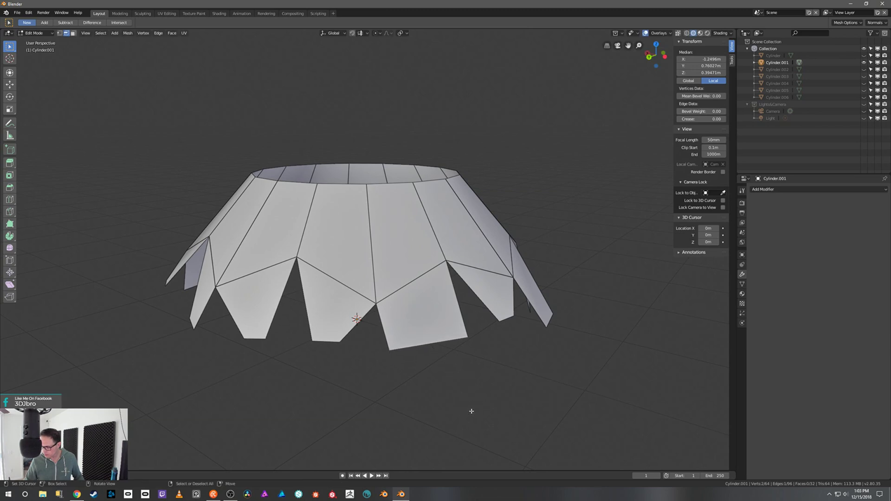
{"action": "key", "text": "s"}
{"action": "left_click", "coordinate": [440, 380]}
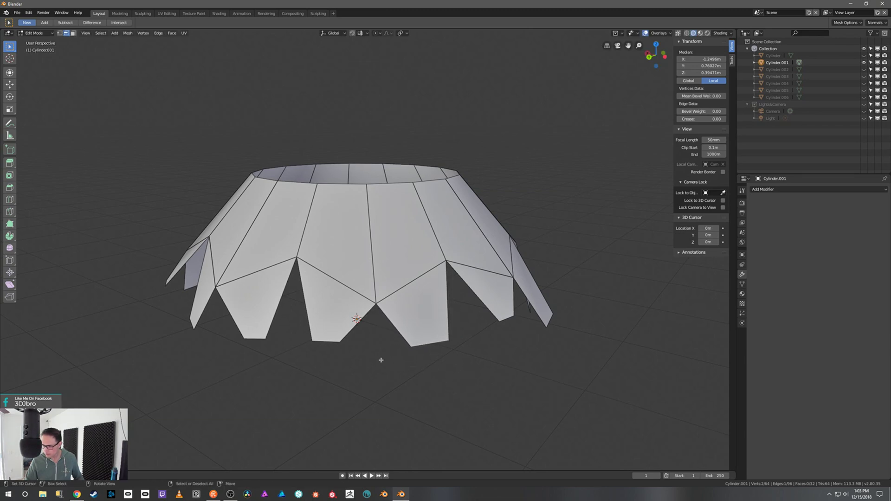
Lower and widen the tip of the neighbouring tab towards the positive Y axis
{"action": "key", "text": "s"}
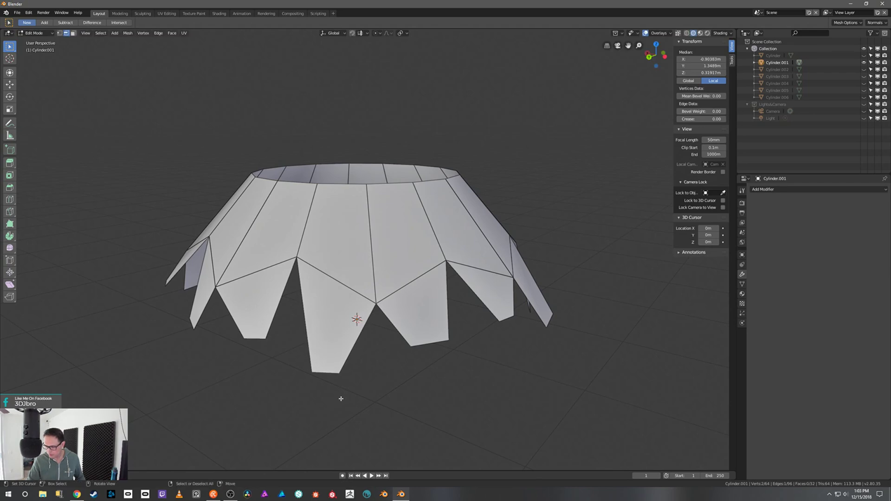
{"action": "left_click", "coordinate": [373, 425]}
Rotate, widen, level and lower the tip of the tab just on the negative X side of the positive Y axis
{"action": "middle_click_drag", "start_coordinate": [367, 421], "coordinate": [415, 329]}
{"action": "key", "text": "g"}
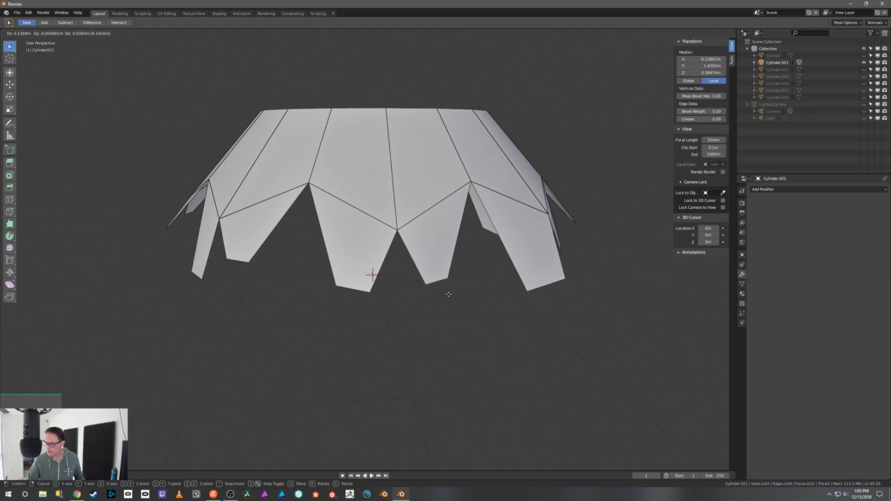
{"action": "left_click", "coordinate": [446, 295]}
{"action": "key", "text": "r"}
{"action": "left_click", "coordinate": [447, 312]}
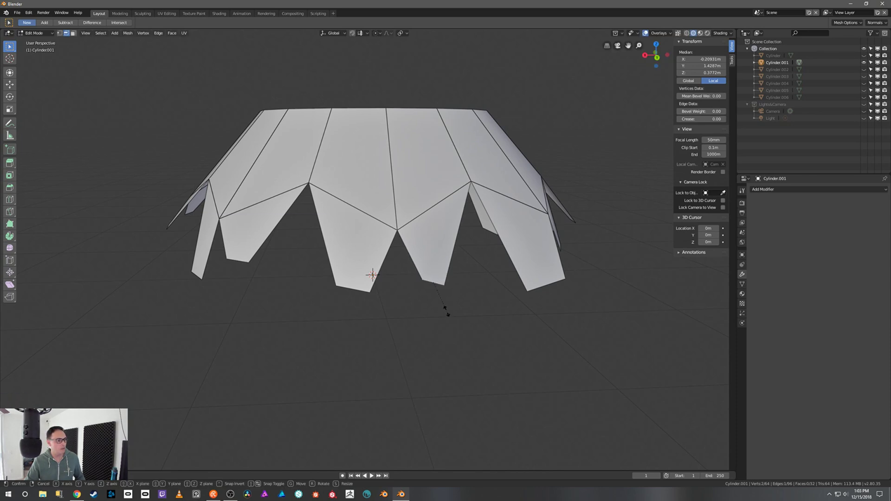
{"action": "key", "text": "s"}
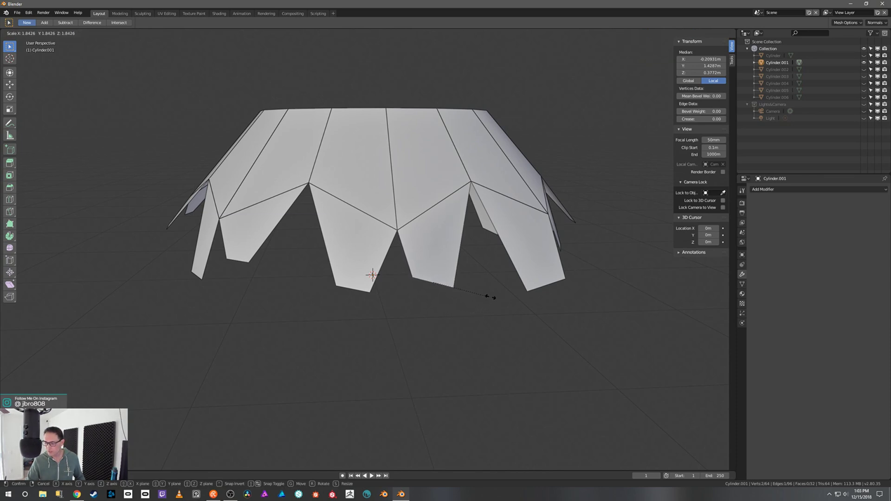
{"action": "left_click", "coordinate": [490, 281]}
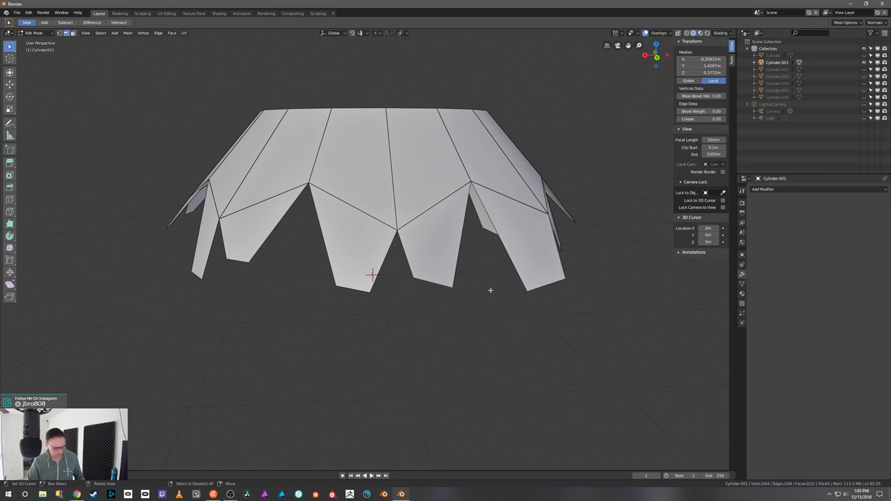
{"action": "key", "text": "r"}
{"action": "left_click", "coordinate": [489, 272]}
{"action": "key", "text": "s"}
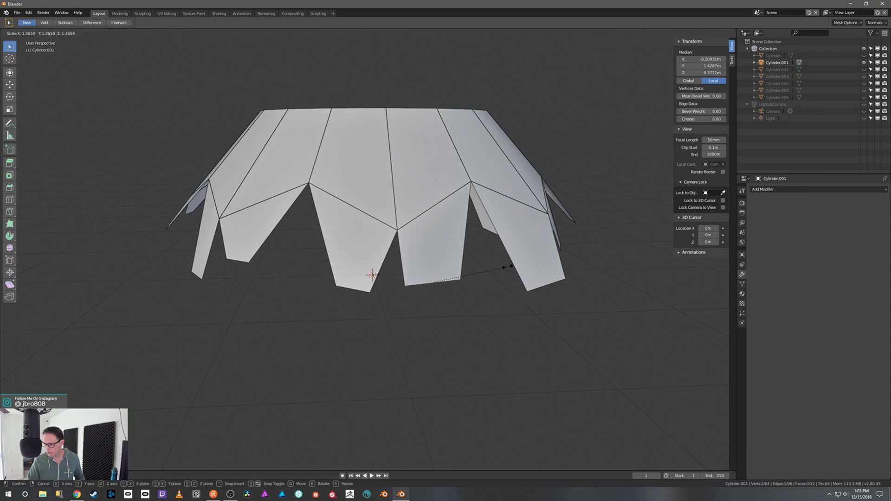
{"action": "left_click", "coordinate": [503, 269]}
{"action": "key", "text": "g"}
{"action": "left_click", "coordinate": [512, 290]}
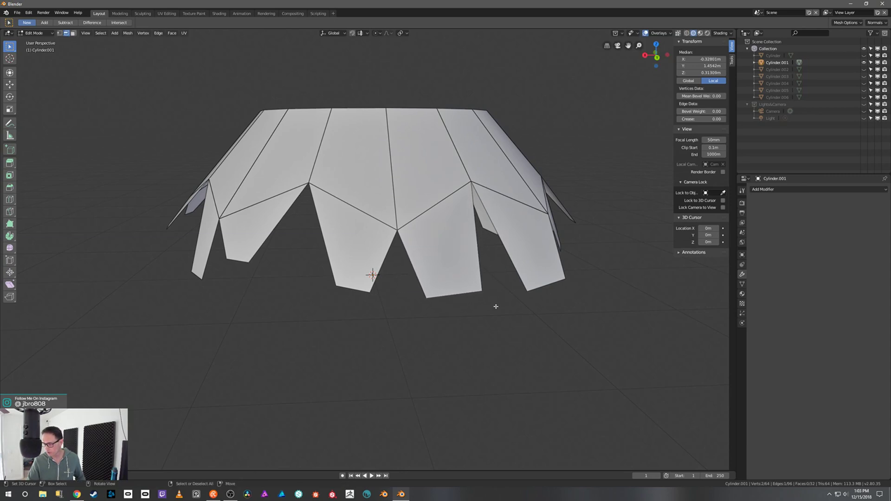
Widen and lower the tip of the tab just on the positive Y side of the positive X axis
{"action": "middle_click_drag", "start_coordinate": [495, 307], "coordinate": [532, 319]}
{"action": "middle_click_drag", "start_coordinate": [532, 318], "coordinate": [511, 363], "text": "ctrl"}
{"action": "middle_click_drag", "start_coordinate": [493, 330], "coordinate": [543, 357]}
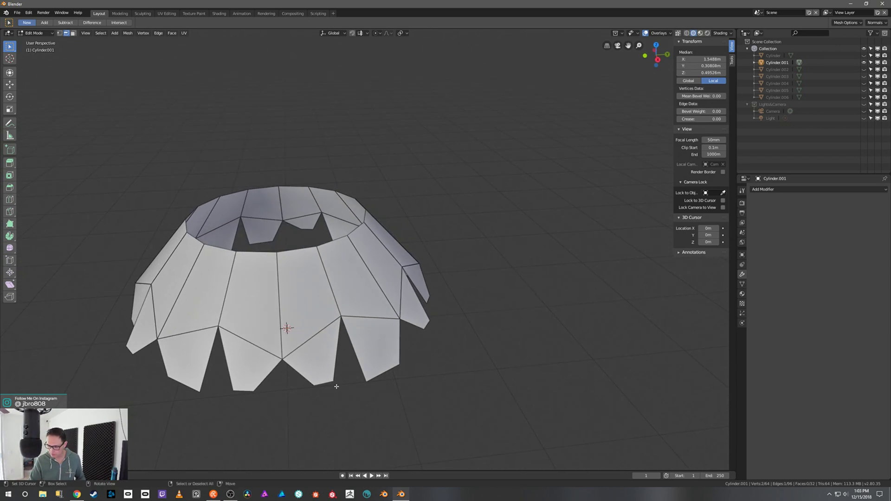
{"action": "key", "text": "s"}
{"action": "left_click", "coordinate": [353, 391]}
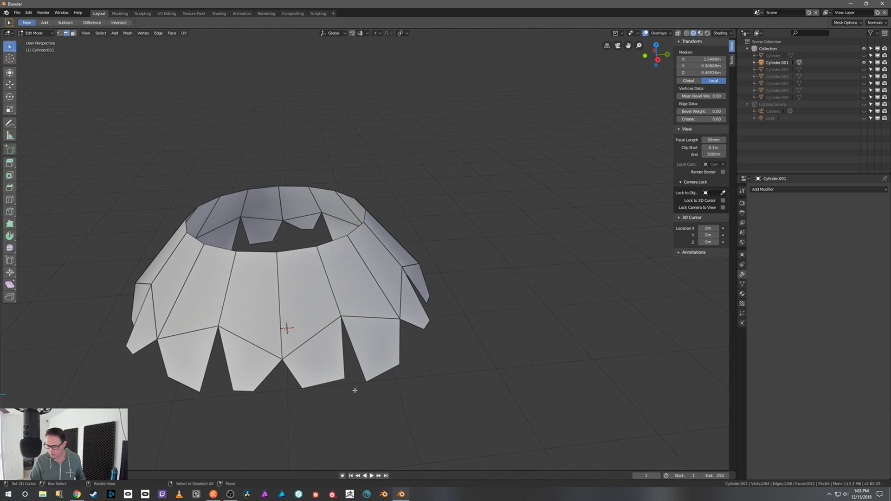
{"action": "key", "text": "g"}
{"action": "left_click", "coordinate": [357, 417]}
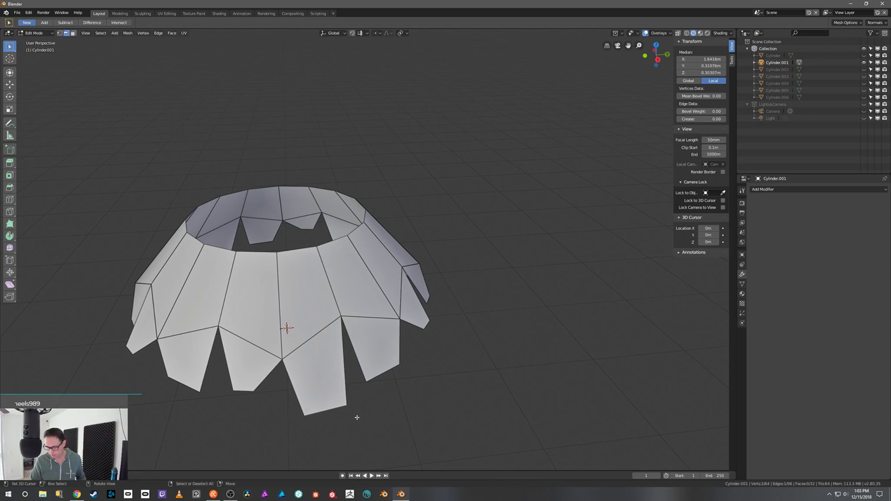
Lower, rotate and widen the tip of the tab just on the negative Y side of the positive X axis
{"action": "key", "text": "g"}
{"action": "left_click", "coordinate": [264, 419]}
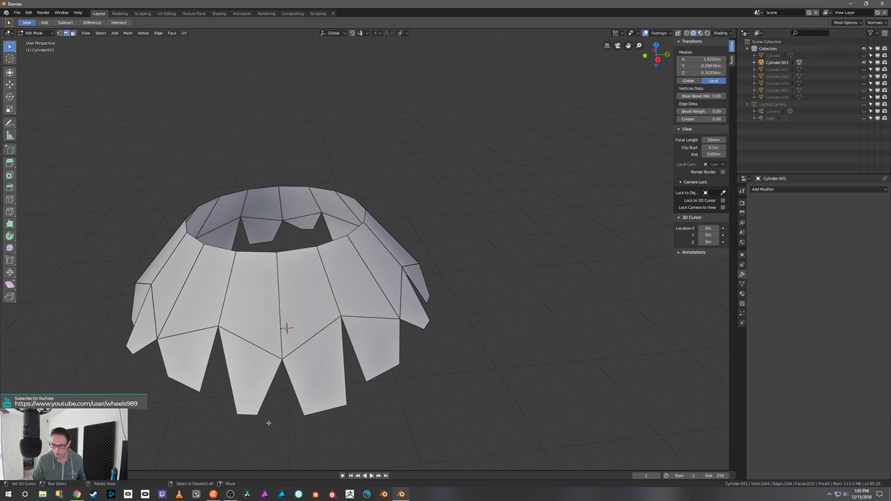
{"action": "key", "text": "r"}
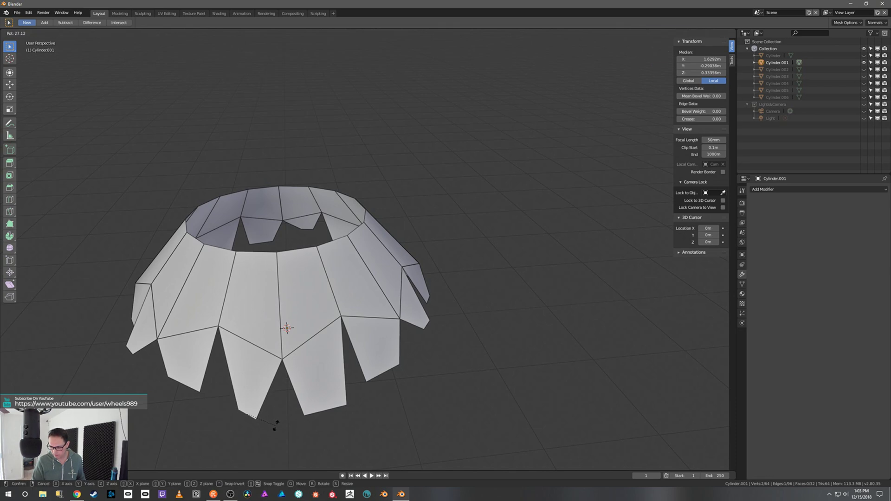
{"action": "left_click", "coordinate": [277, 416]}
{"action": "key", "text": "s"}
{"action": "left_click", "coordinate": [308, 422]}
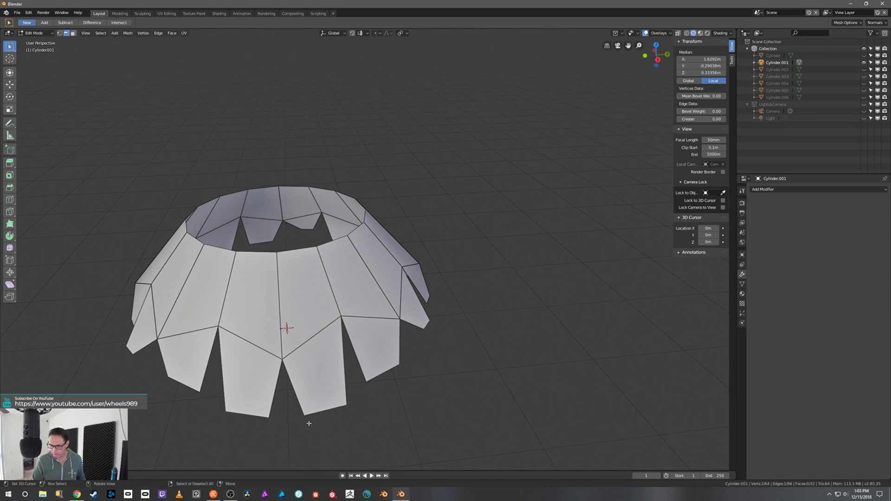
Add a Subdivision Surface modifier to the tabbed tier and switch to Object Mode to inspect the smoothed shape
{"action": "middle_click_drag", "start_coordinate": [308, 422], "coordinate": [474, 372]}
{"action": "scroll", "coordinate": [348, 417], "scroll_direction": "down", "scroll_amount": 2}
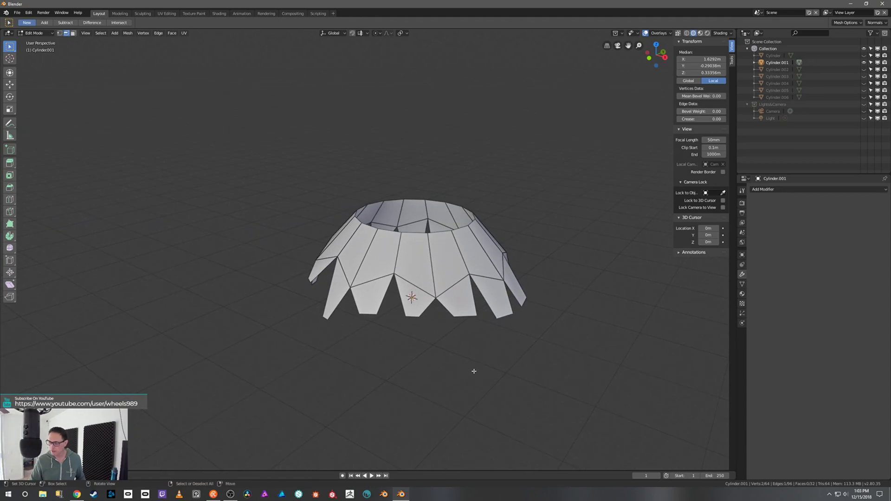
{"action": "left_click", "coordinate": [799, 189]}
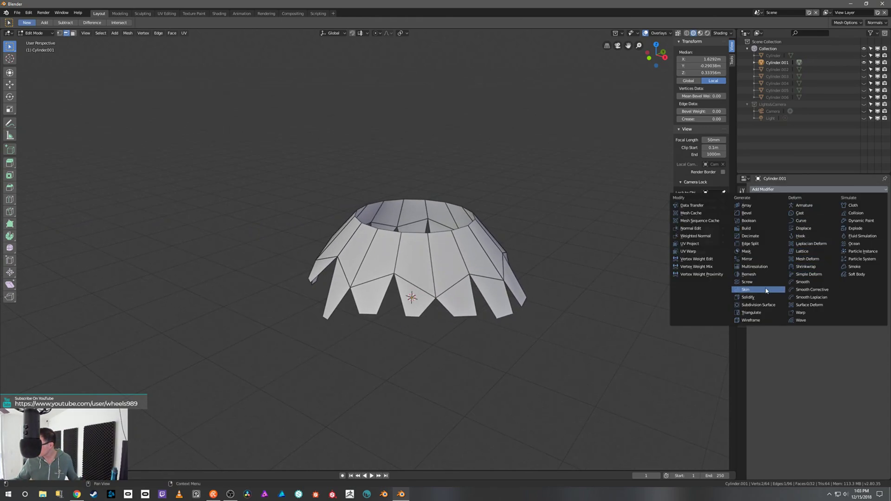
{"action": "left_click", "coordinate": [764, 306]}
{"action": "key", "text": "ctrl+Tab"}
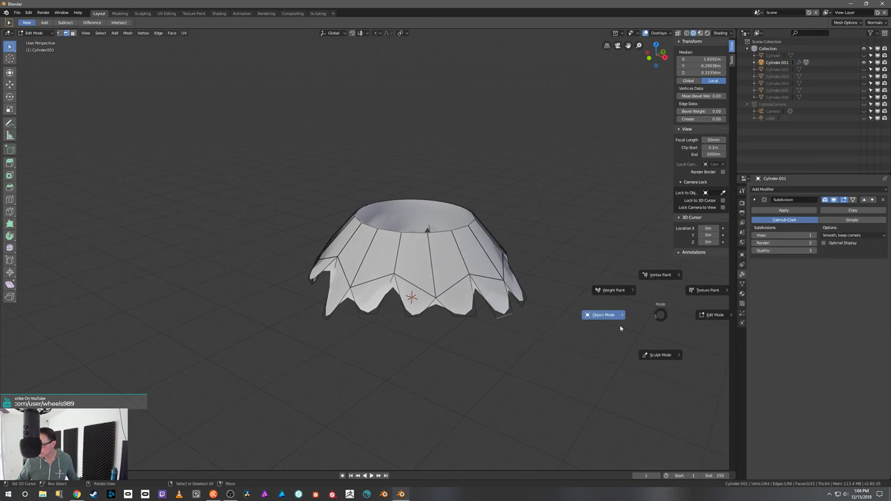
{"action": "left_click", "coordinate": [608, 326]}
{"action": "middle_click_drag", "start_coordinate": [556, 334], "coordinate": [477, 336]}
{"action": "scroll", "coordinate": [511, 326], "scroll_direction": "down", "scroll_amount": 3}
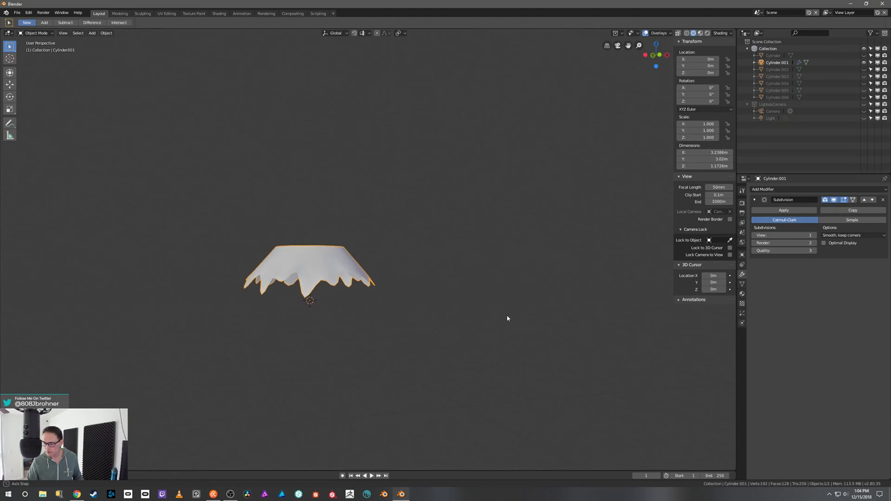
Return to Edit Mode and turn off the Subdivision modifier's viewport display
{"action": "key", "text": "Tab"}
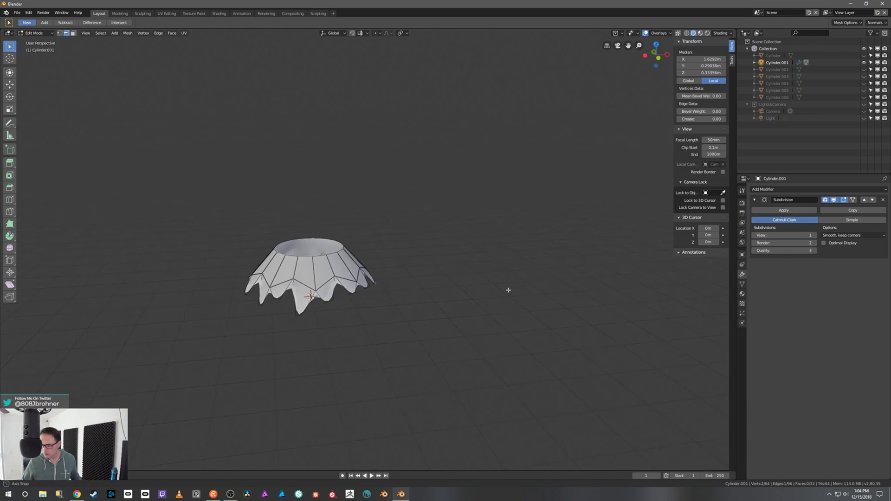
{"action": "middle_click_drag", "start_coordinate": [508, 290], "coordinate": [493, 236]}
{"action": "middle_click_drag", "start_coordinate": [444, 287], "coordinate": [515, 281], "text": "shift"}
{"action": "middle_click_drag", "start_coordinate": [516, 281], "coordinate": [569, 285]}
{"action": "left_click", "coordinate": [835, 201]}
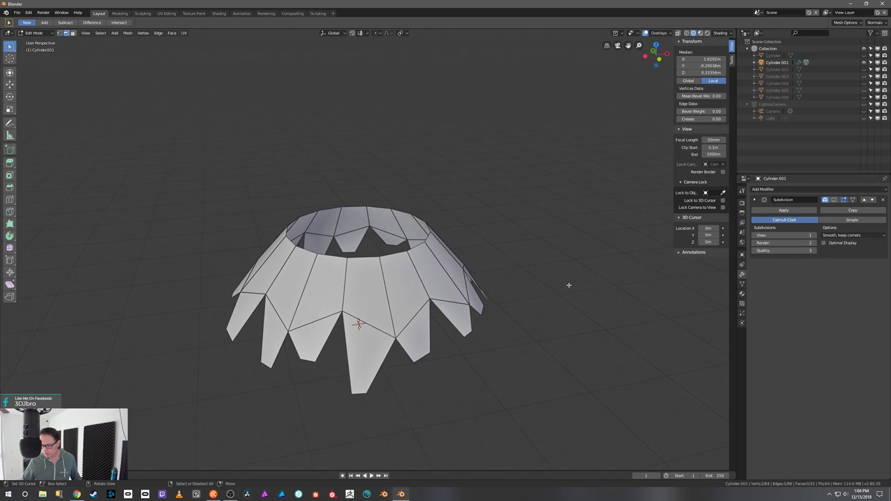
Use the Move tool to shift the tab tip just on the negative X side of the negative Y axis along Y
{"action": "middle_click_drag", "start_coordinate": [538, 314], "coordinate": [559, 308]}
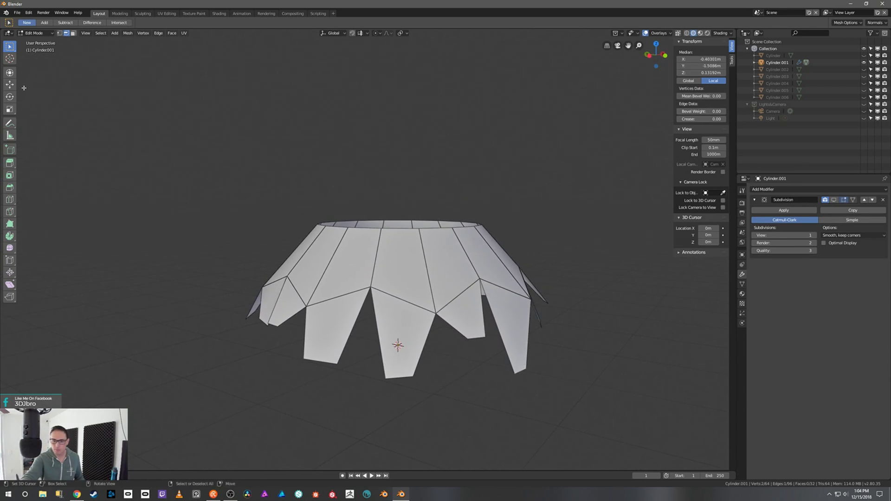
{"action": "left_click", "coordinate": [9, 84]}
{"action": "middle_click_drag", "start_coordinate": [587, 370], "coordinate": [580, 369]}
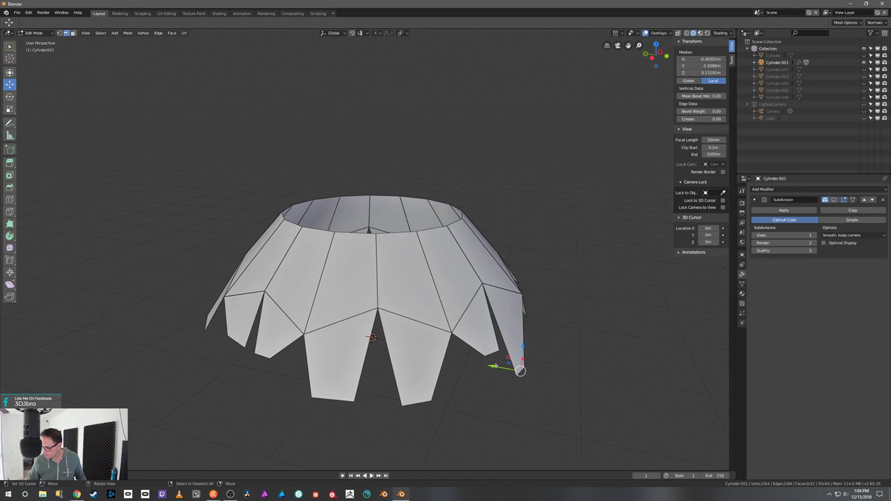
{"action": "left_click_drag", "start_coordinate": [496, 366], "coordinate": [503, 368]}
{"action": "mouse_move", "coordinate": [502, 368]}
{"action": "middle_mouse_down"}
{"action": "mouse_move", "coordinate": [524, 375]}
{"action": "mouse_move", "coordinate": [514, 396]}
{"action": "mouse_move", "coordinate": [507, 385]}
{"action": "middle_mouse_up"}
Move the next tab tip in the negative X, negative Y quarter inward along Y and lower it along Z
{"action": "right_click", "coordinate": [513, 367]}
{"action": "left_click_drag", "start_coordinate": [486, 368], "coordinate": [477, 368]}
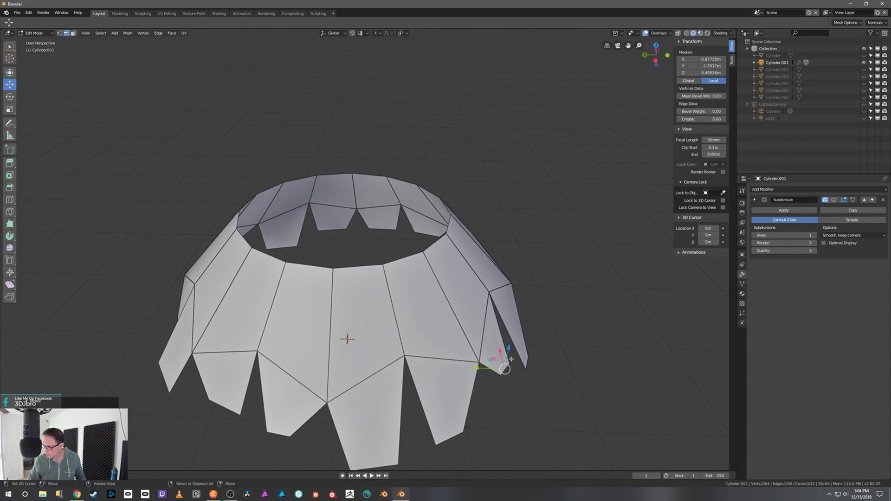
{"action": "middle_click_drag", "start_coordinate": [510, 351], "coordinate": [514, 325]}
{"action": "left_click_drag", "start_coordinate": [507, 342], "coordinate": [508, 369]}
{"action": "middle_click_drag", "start_coordinate": [508, 371], "coordinate": [516, 399]}
Narrow the tips of the next two tabs towards the negative X axis in the negative X, negative Y quarter
{"action": "right_click", "coordinate": [455, 435]}
{"action": "middle_click_drag", "start_coordinate": [457, 435], "coordinate": [505, 424]}
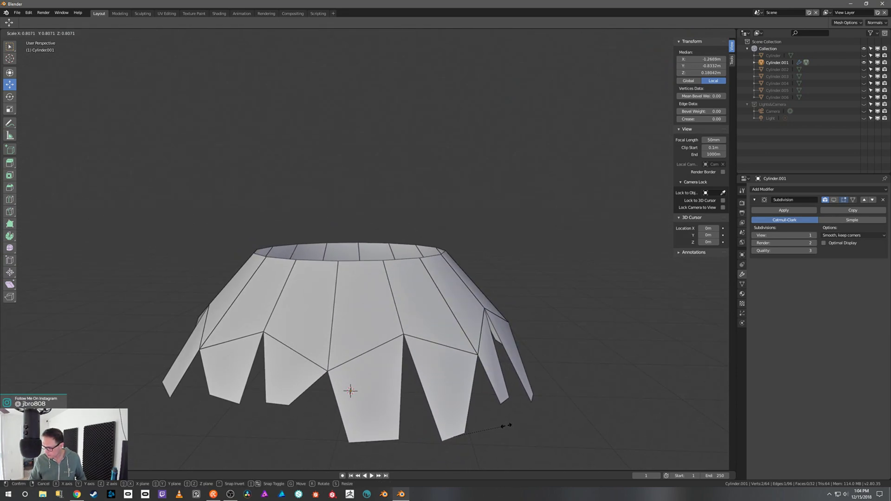
{"action": "key", "text": "s"}
{"action": "left_click", "coordinate": [395, 442]}
{"action": "mouse_move", "coordinate": [397, 444]}
{"action": "middle_mouse_down"}
{"action": "mouse_move", "coordinate": [404, 449]}
{"action": "mouse_move", "coordinate": [410, 439]}
{"action": "middle_mouse_up"}
{"action": "middle_click_drag", "start_coordinate": [410, 439], "coordinate": [465, 373], "text": "shift"}
{"action": "middle_click_drag", "start_coordinate": [501, 288], "coordinate": [486, 303]}
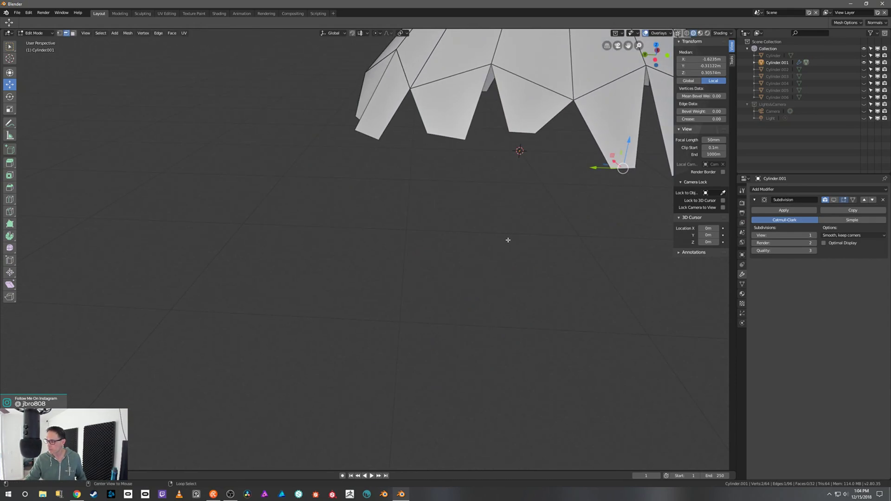
{"action": "middle_click_drag", "start_coordinate": [506, 243], "coordinate": [476, 280], "text": "shift"}
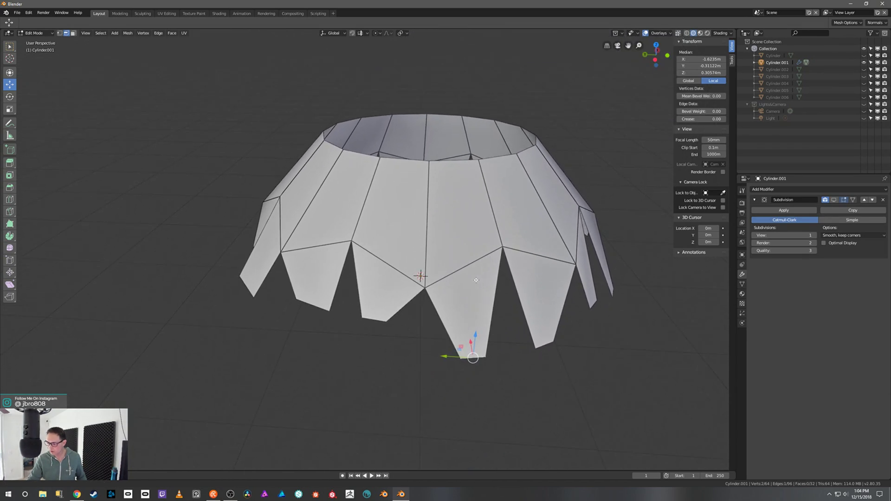
Lower the tab tip just on the positive Y side of the negative X axis, widen it, and shift it along Y
{"action": "right_click", "coordinate": [377, 321]}
{"action": "middle_click_drag", "start_coordinate": [380, 324], "coordinate": [413, 357]}
{"action": "key", "text": "e"}
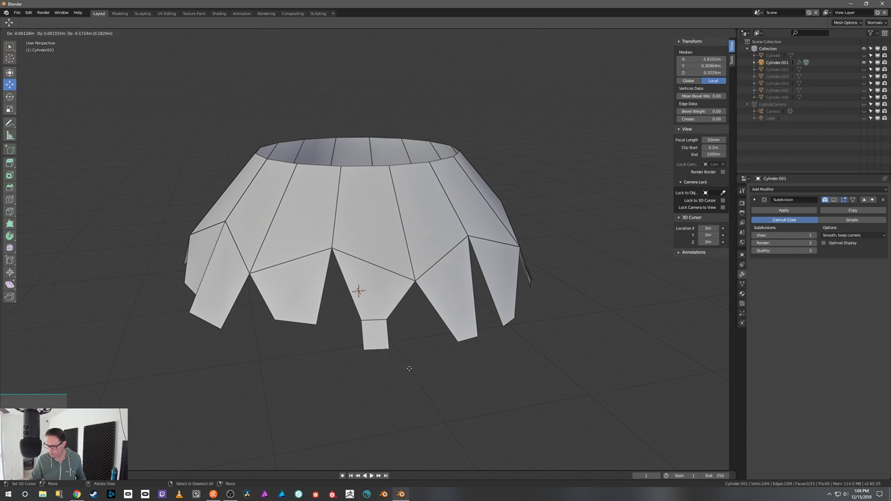
{"action": "key", "text": "Escape"}
{"action": "left_click_drag", "start_coordinate": [374, 295], "coordinate": [374, 334]}
{"action": "key", "text": "s"}
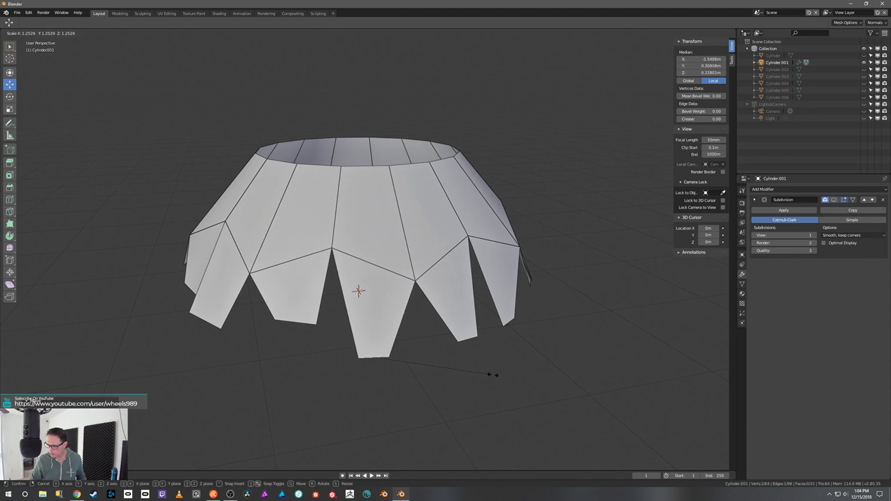
{"action": "left_click", "coordinate": [550, 381]}
{"action": "middle_click_drag", "start_coordinate": [447, 379], "coordinate": [464, 368]}
{"action": "left_click_drag", "start_coordinate": [349, 357], "coordinate": [336, 357]}
Move the tab tip just on the negative Y side of the negative X axis inward along X
{"action": "left_click", "coordinate": [395, 313]}
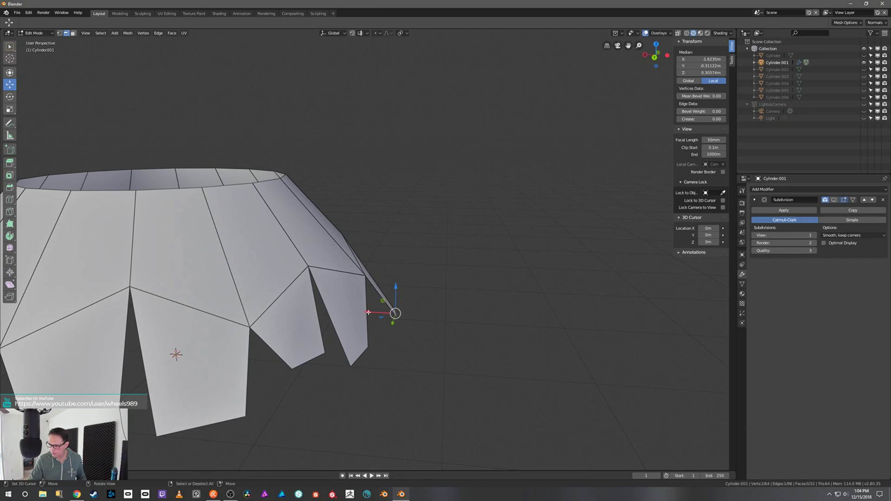
{"action": "left_click_drag", "start_coordinate": [368, 313], "coordinate": [355, 316]}
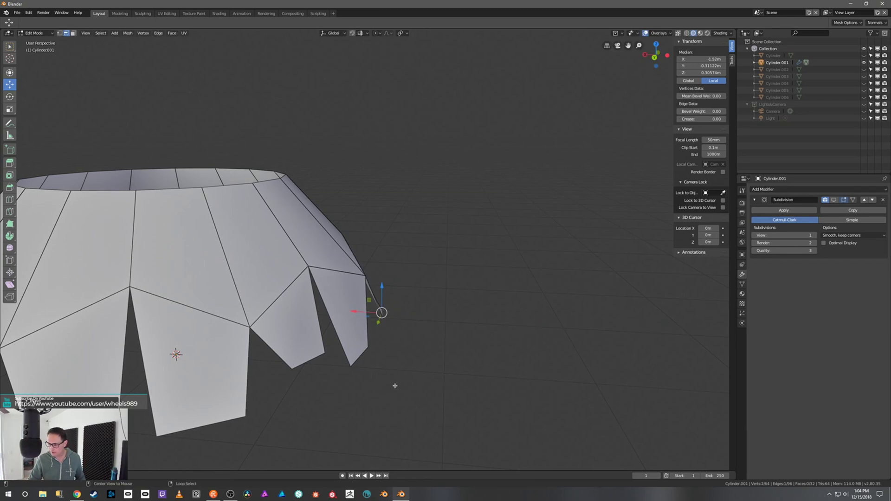
Lower the short tab tip in the negative X, positive Y quarter along Z and adjust its position
{"action": "key", "text": "alt+a"}
{"action": "middle_click_drag", "start_coordinate": [395, 385], "coordinate": [439, 356], "text": "shift"}
{"action": "mouse_move", "coordinate": [468, 317]}
{"action": "middle_mouse_down"}
{"action": "mouse_move", "coordinate": [467, 326]}
{"action": "mouse_move", "coordinate": [466, 302]}
{"action": "middle_mouse_up"}
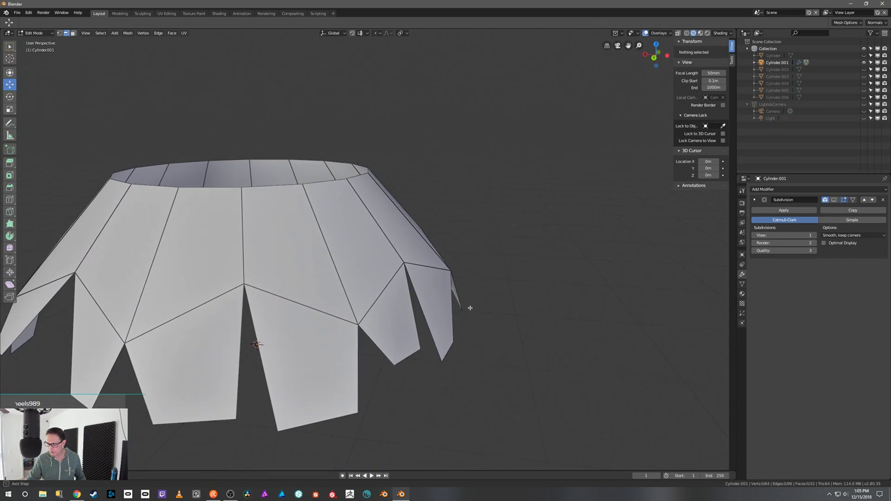
{"action": "right_click", "coordinate": [409, 354]}
{"action": "middle_click_drag", "start_coordinate": [419, 369], "coordinate": [427, 360]}
{"action": "left_click_drag", "start_coordinate": [447, 281], "coordinate": [447, 307]}
{"action": "middle_click_drag", "start_coordinate": [377, 351], "coordinate": [411, 345]}
{"action": "right_click", "coordinate": [420, 337]}
{"action": "mouse_move", "coordinate": [402, 349]}
{"action": "left_mouse_down"}
{"action": "mouse_move", "coordinate": [376, 351]}
{"action": "mouse_move", "coordinate": [400, 325]}
{"action": "mouse_move", "coordinate": [400, 342]}
{"action": "left_mouse_up"}
Lower the short tab tip in the positive X, positive Y quarter along Z and move it inward along X and Y
{"action": "middle_click_drag", "start_coordinate": [475, 284], "coordinate": [493, 339], "text": "ctrl"}
{"action": "right_click", "coordinate": [291, 271]}
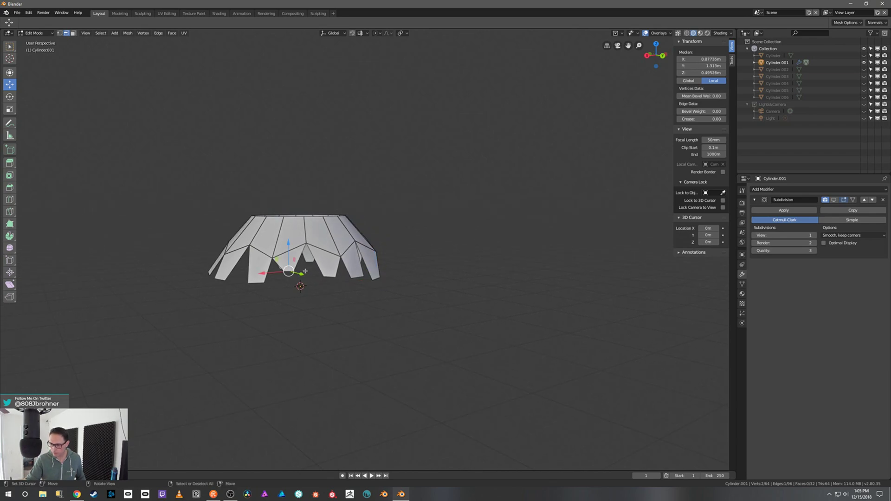
{"action": "middle_click_drag", "start_coordinate": [292, 272], "coordinate": [344, 292]}
{"action": "left_click_drag", "start_coordinate": [288, 248], "coordinate": [287, 262]}
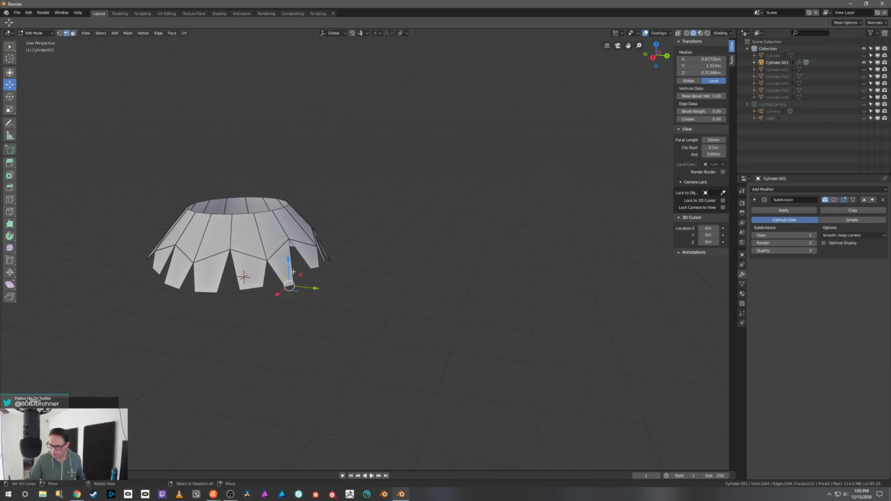
{"action": "middle_click_drag", "start_coordinate": [301, 278], "coordinate": [304, 292]}
{"action": "left_click_drag", "start_coordinate": [281, 302], "coordinate": [312, 284]}
{"action": "middle_click_drag", "start_coordinate": [315, 274], "coordinate": [318, 257]}
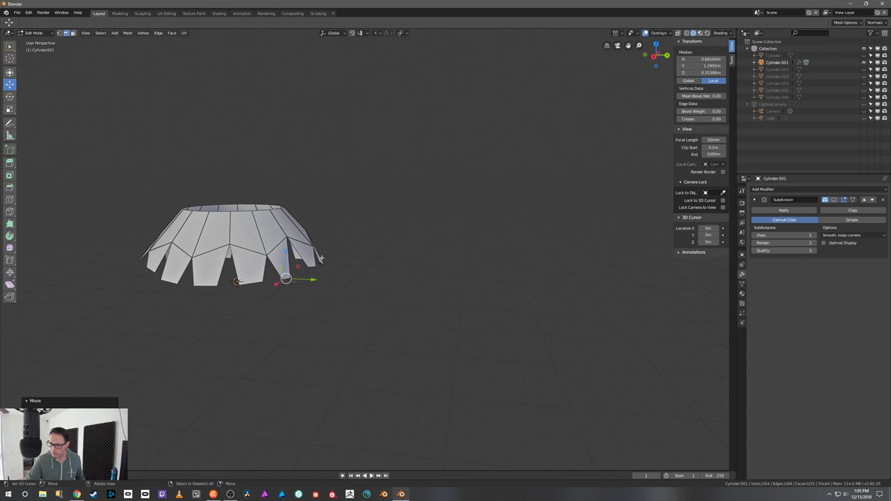
Return to Object Mode and enable the Subdivision modifier's viewport display on the tabbed tier
{"action": "key", "text": "ctrl+Tab"}
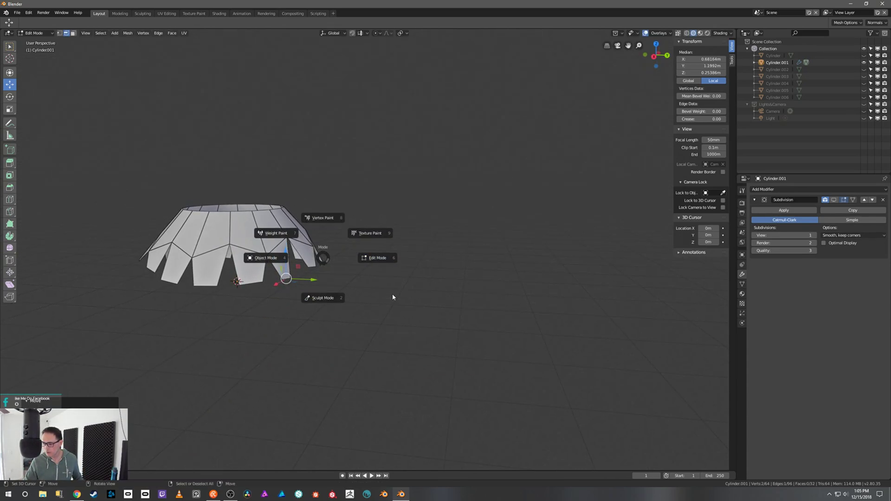
{"action": "left_click", "coordinate": [266, 259]}
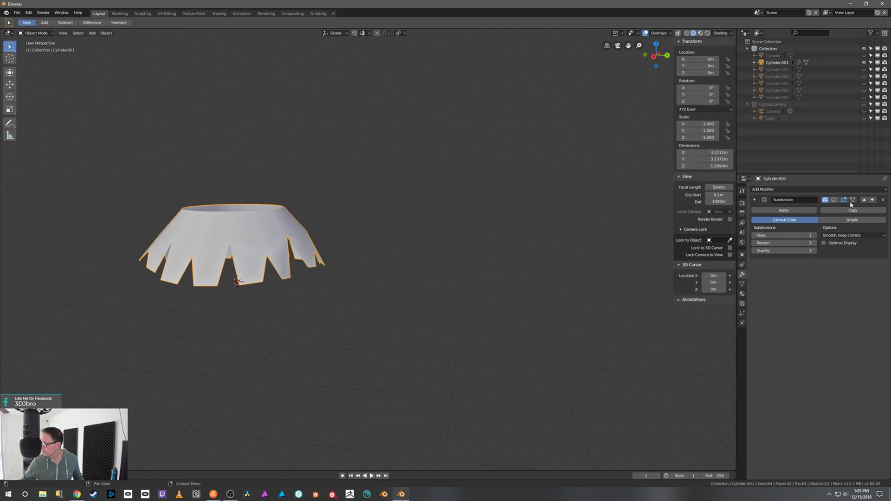
{"action": "left_click", "coordinate": [834, 200]}
{"action": "middle_click_drag", "start_coordinate": [543, 281], "coordinate": [457, 291]}
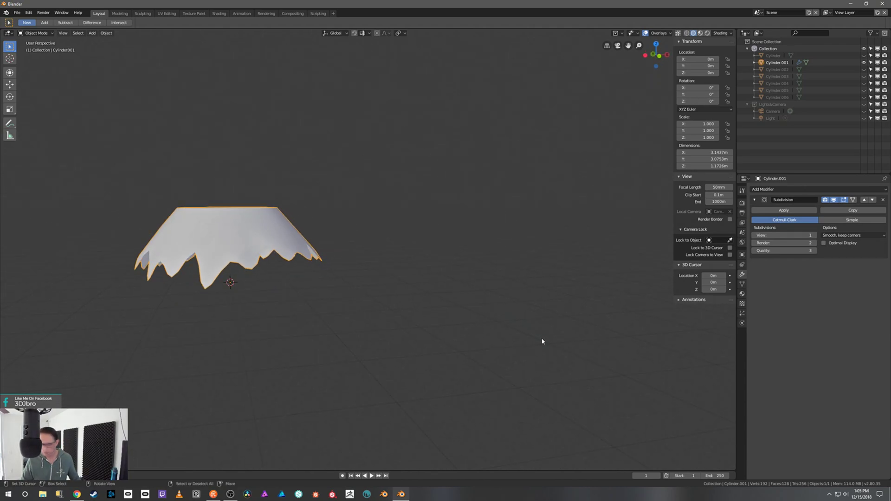
Reveal all hidden objects to view the tabbed tier within the whole tree, and isolate that tier again
{"action": "key", "text": "alt+h"}
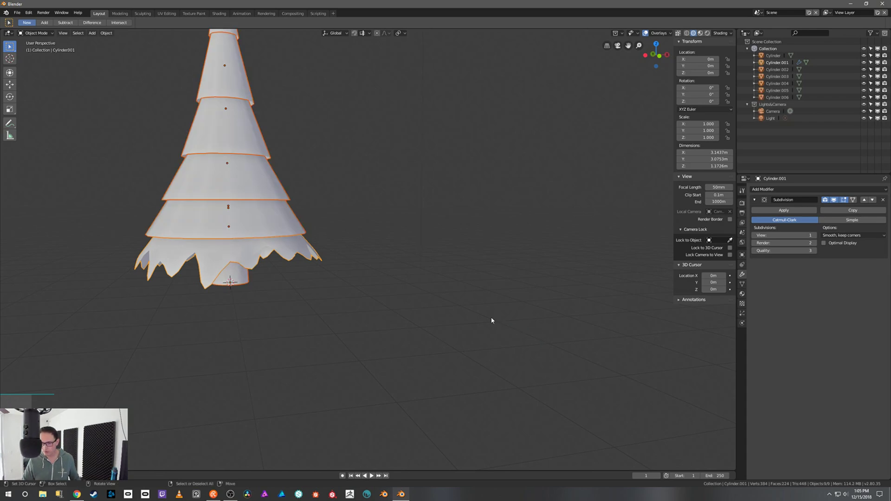
{"action": "key", "text": "alt+a"}
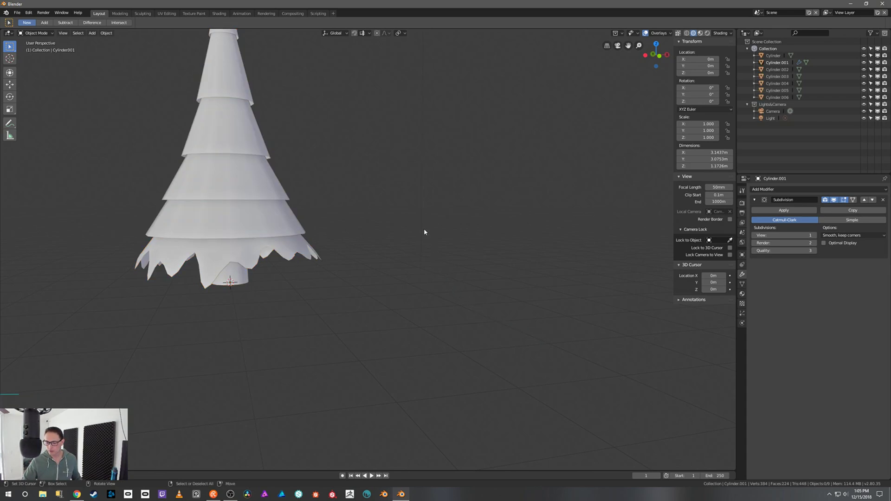
{"action": "middle_click_drag", "start_coordinate": [424, 229], "coordinate": [416, 227]}
{"action": "middle_click_drag", "start_coordinate": [418, 235], "coordinate": [508, 294], "text": "shift"}
{"action": "right_click", "coordinate": [428, 330]}
{"action": "middle_click_drag", "start_coordinate": [480, 330], "coordinate": [487, 322]}
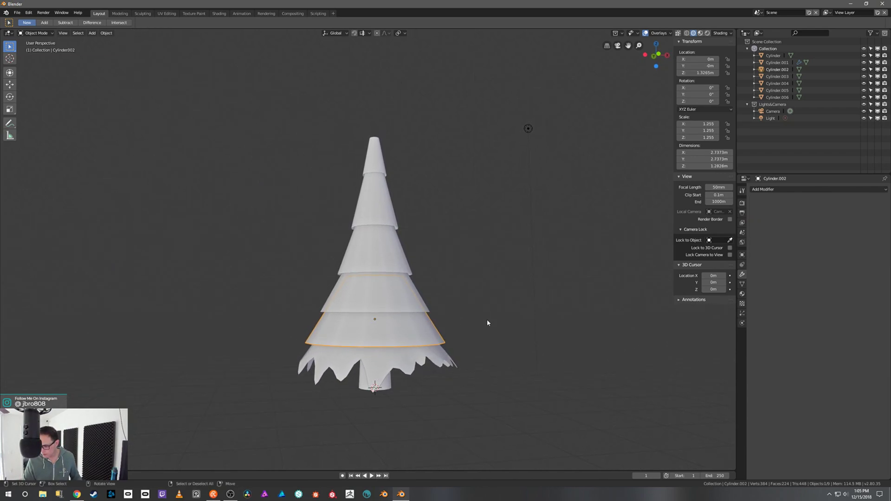
{"action": "right_click", "coordinate": [401, 362]}
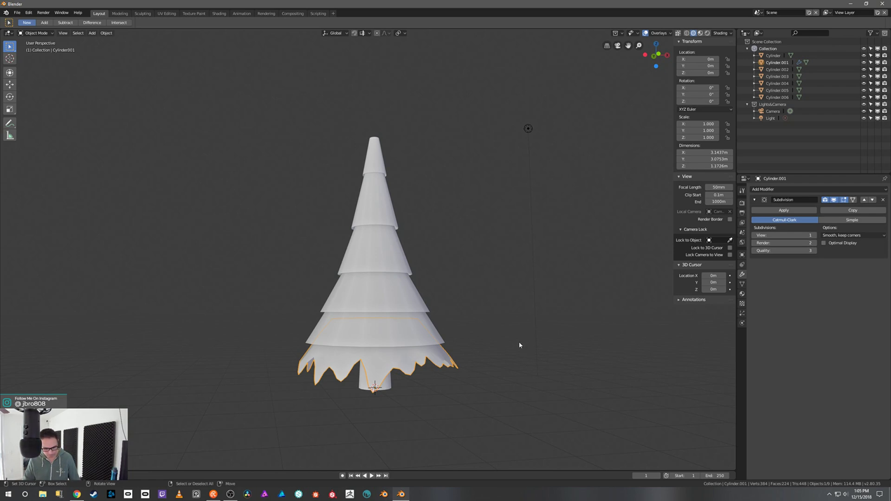
{"action": "key", "text": "shift+h"}
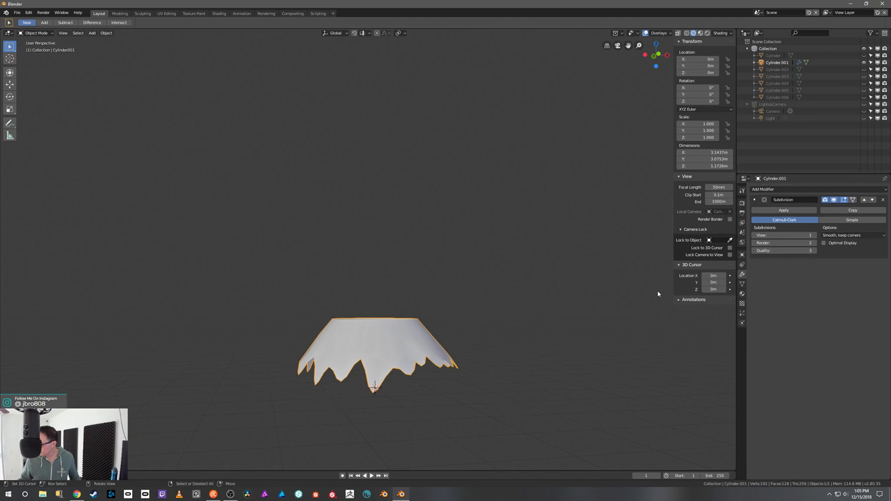
Add a Solidify modifier to the tabbed tier and inspect its thickness
{"action": "left_click", "coordinate": [778, 189]}
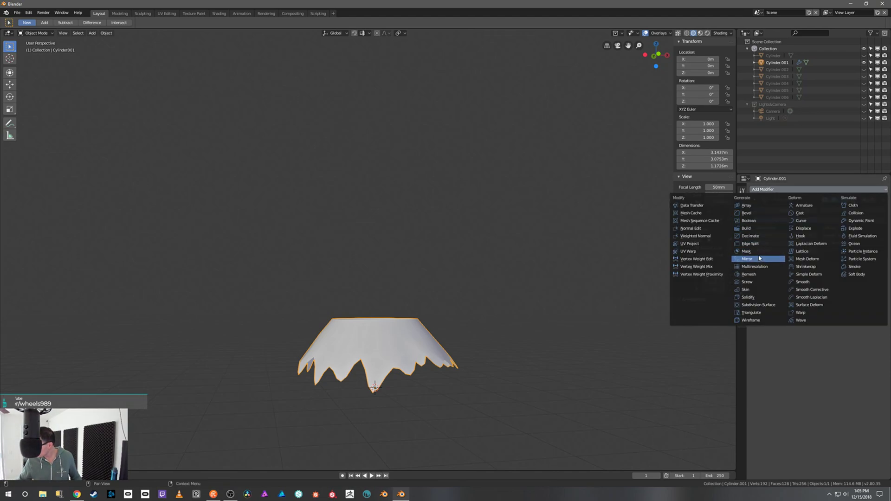
{"action": "left_click", "coordinate": [761, 297]}
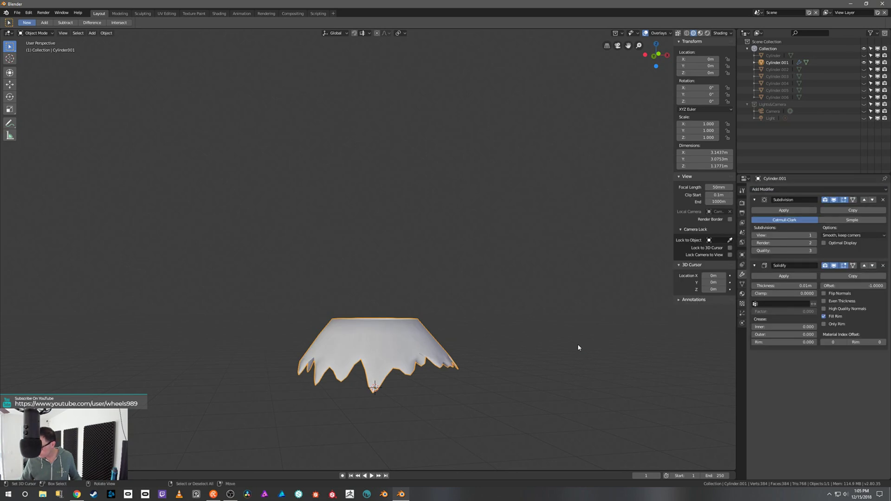
{"action": "scroll", "coordinate": [567, 338], "scroll_direction": "up", "scroll_amount": 3}
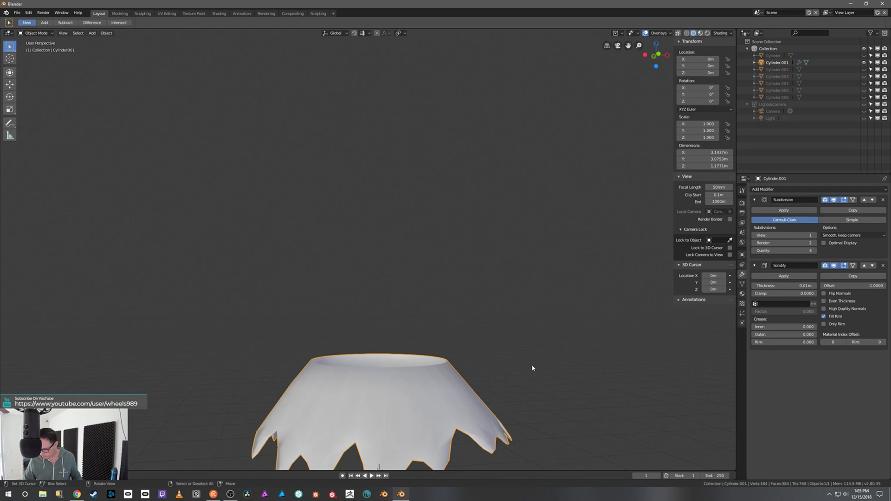
{"action": "key", "text": "ctrl+KP_7"}
{"action": "mouse_move", "coordinate": [543, 354]}
{"action": "middle_mouse_down"}
{"action": "mouse_move", "coordinate": [544, 307]}
{"action": "mouse_move", "coordinate": [555, 411]}
{"action": "mouse_move", "coordinate": [549, 362]}
{"action": "middle_mouse_up"}
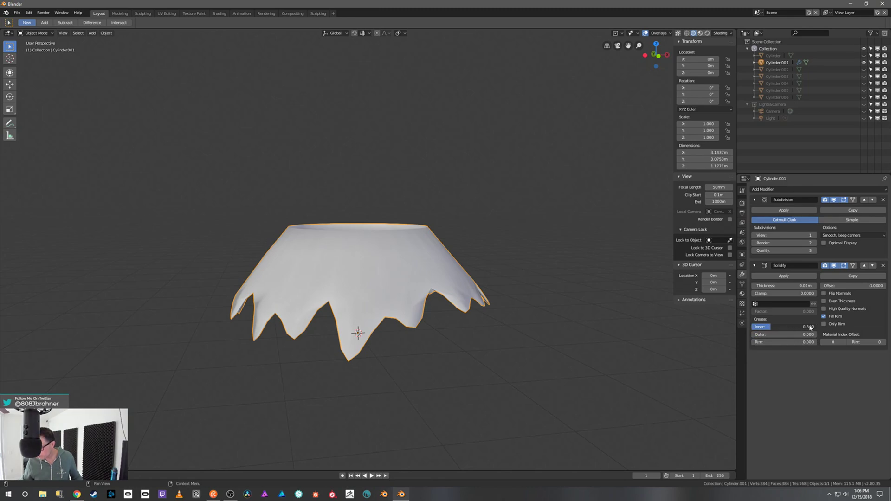
Try an inner crease of 0.128 on the Solidify modifier, reset it to 0, and remove the modifier
{"action": "left_click_drag", "start_coordinate": [824, 331], "coordinate": [794, 330]}
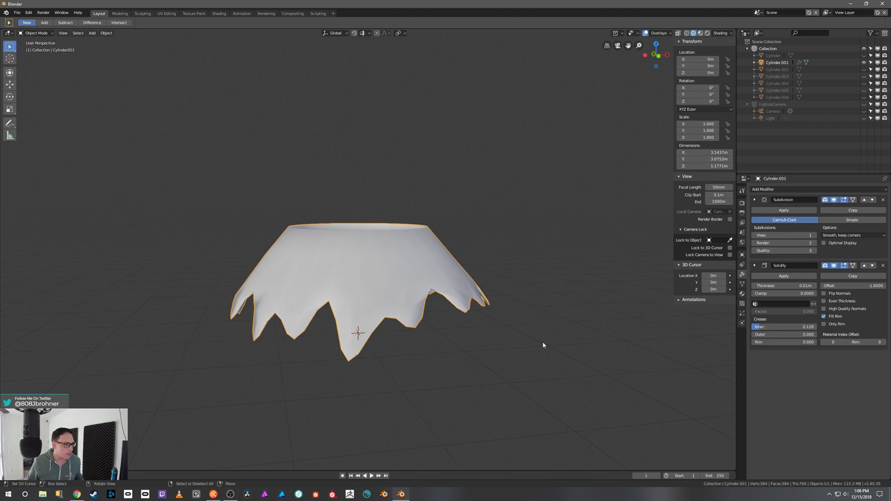
{"action": "mouse_move", "coordinate": [544, 343]}
{"action": "middle_mouse_down"}
{"action": "mouse_move", "coordinate": [550, 360]}
{"action": "mouse_move", "coordinate": [551, 312]}
{"action": "mouse_move", "coordinate": [553, 330]}
{"action": "middle_mouse_up"}
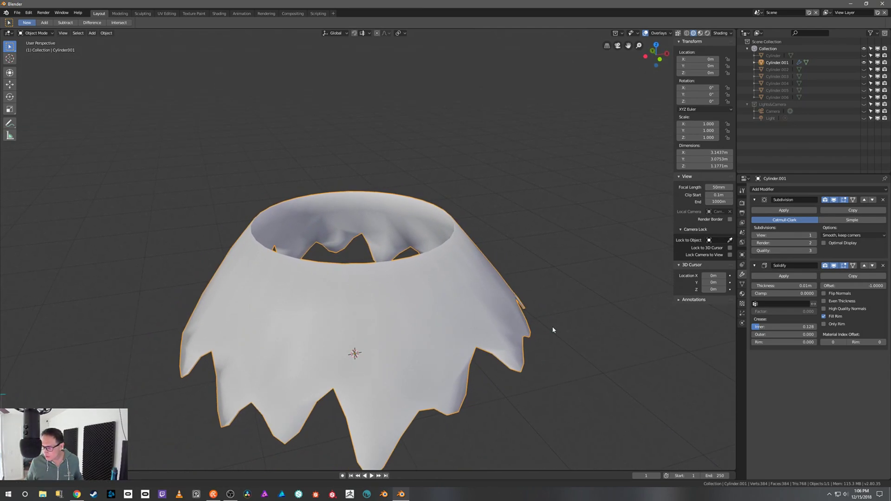
{"action": "left_click_drag", "start_coordinate": [761, 328], "coordinate": [729, 333]}
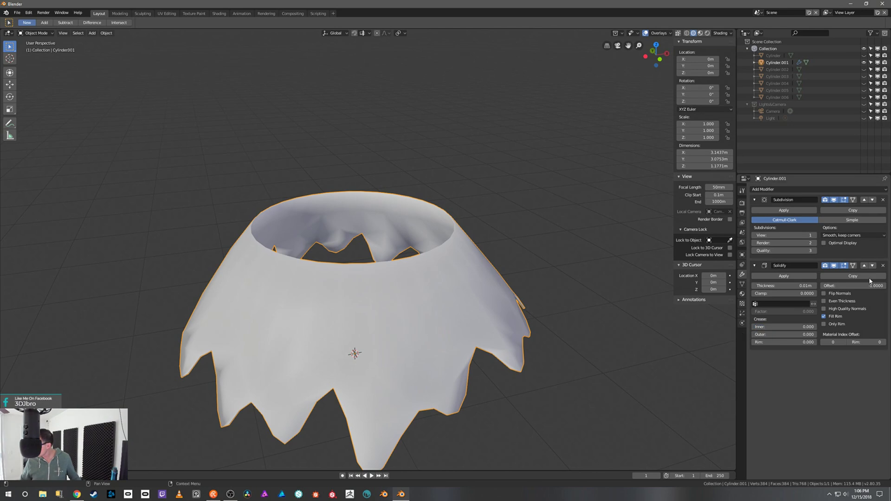
{"action": "left_click", "coordinate": [884, 266]}
Add a Solidify modifier to the tabbed tier with a thickness of -0.12 m
{"action": "left_click", "coordinate": [813, 190]}
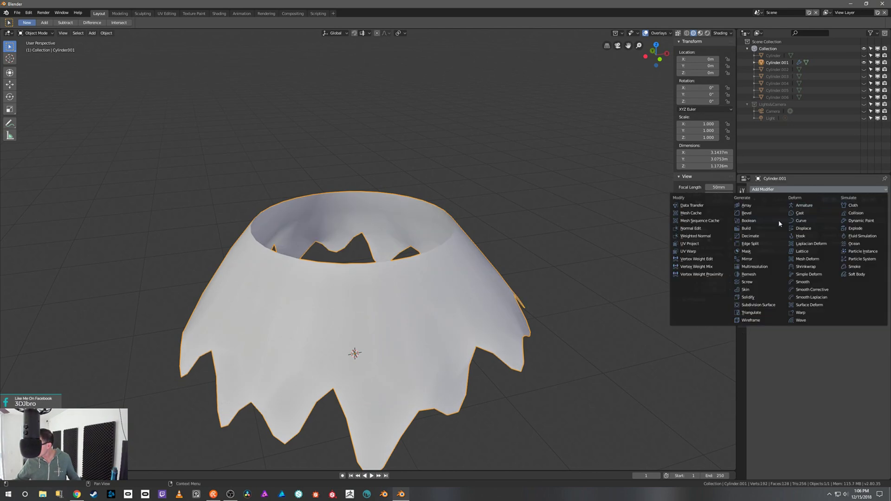
{"action": "left_click", "coordinate": [762, 298]}
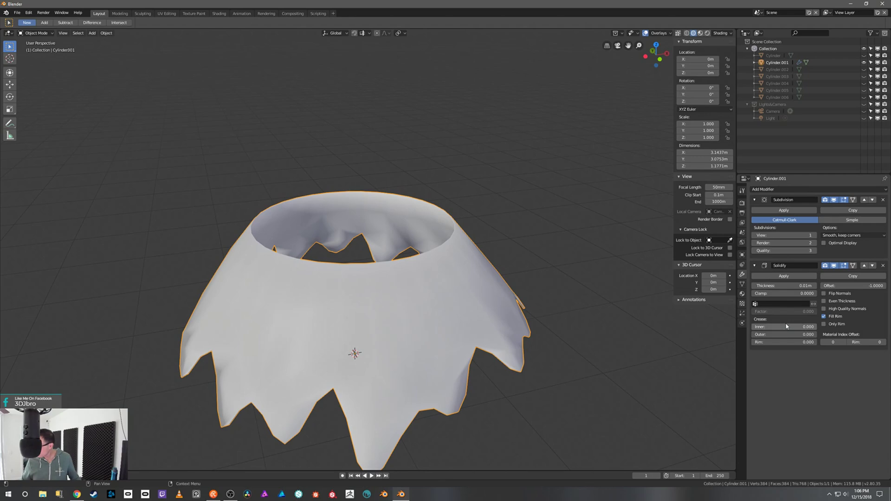
{"action": "left_click_drag", "start_coordinate": [788, 286], "coordinate": [783, 288]}
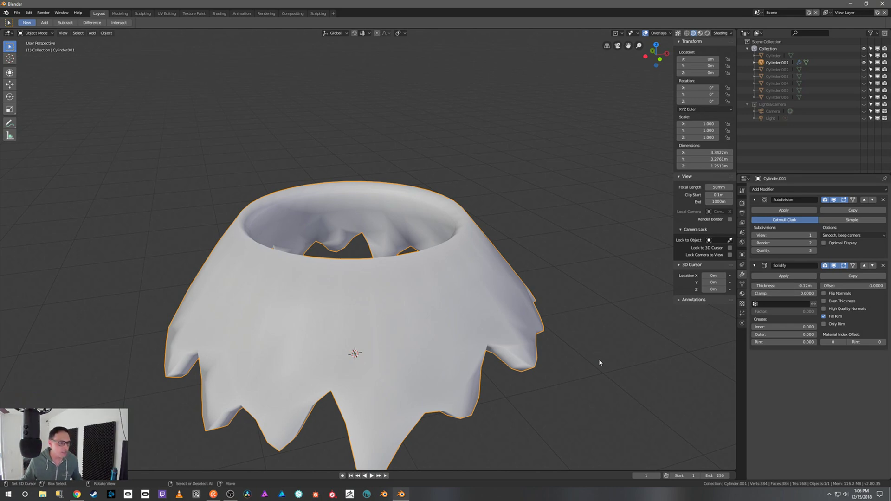
Unhide all the hidden tree parts, clear the selection, and view the whole tree from the outside
{"action": "mouse_move", "coordinate": [602, 353]}
{"action": "middle_mouse_down"}
{"action": "mouse_move", "coordinate": [598, 338]}
{"action": "mouse_move", "coordinate": [590, 365]}
{"action": "mouse_move", "coordinate": [606, 365]}
{"action": "mouse_move", "coordinate": [589, 360]}
{"action": "middle_mouse_up"}
{"action": "scroll", "coordinate": [595, 359], "scroll_direction": "down", "scroll_amount": 2}
{"action": "scroll", "coordinate": [596, 362], "scroll_direction": "down", "scroll_amount": 1}
{"action": "key", "text": "Tab"}
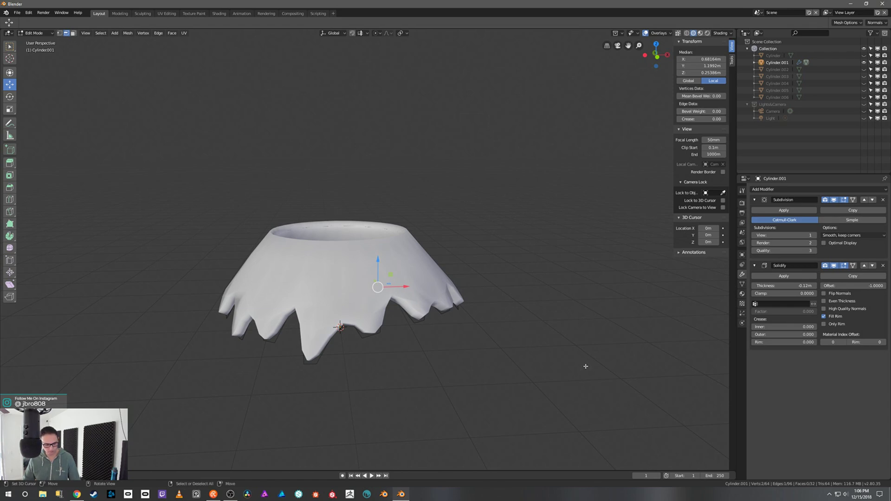
{"action": "key", "text": "Tab"}
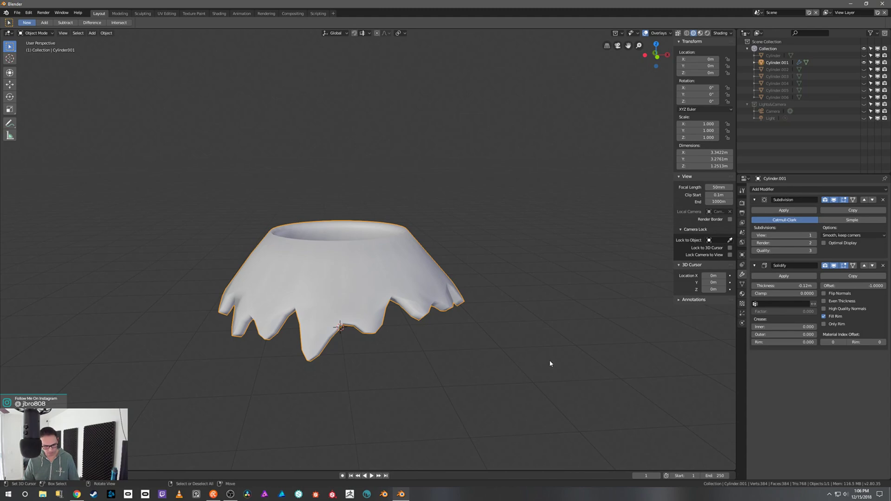
{"action": "key", "text": "alt+h"}
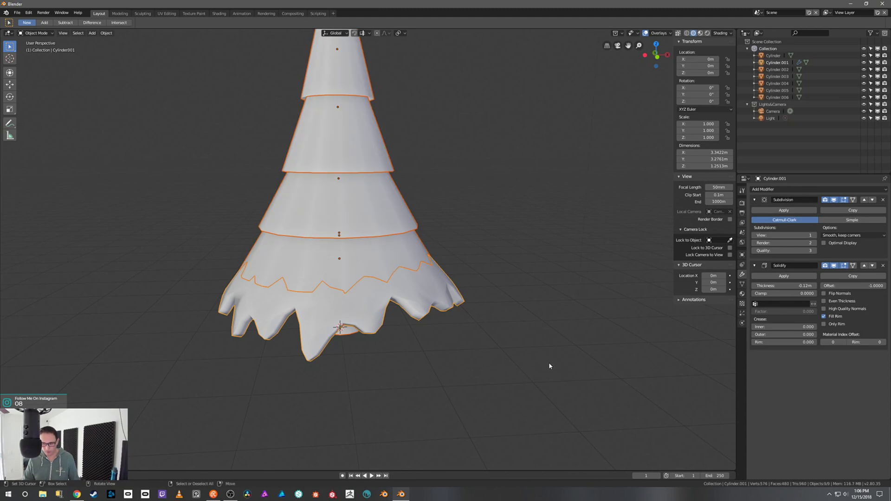
{"action": "middle_click_drag", "start_coordinate": [496, 297], "coordinate": [510, 305]}
{"action": "right_click", "coordinate": [499, 304]}
{"action": "scroll", "coordinate": [508, 325], "scroll_direction": "down", "scroll_amount": 3}
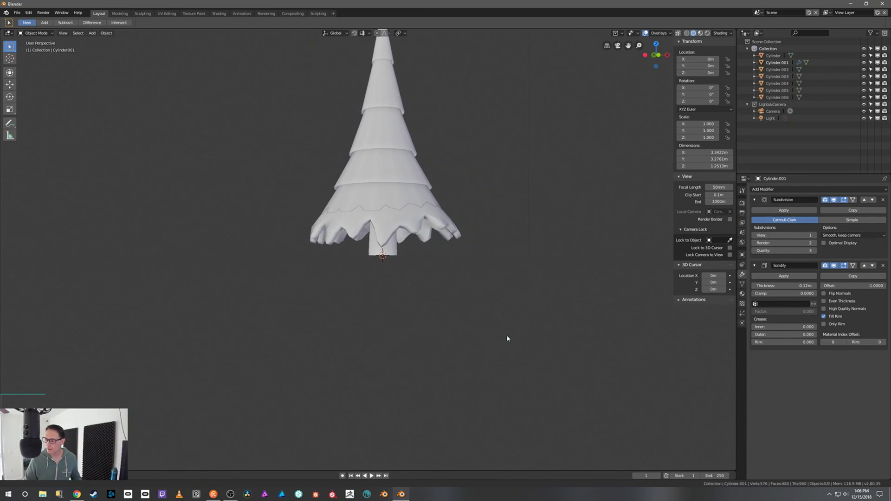
{"action": "middle_click_drag", "start_coordinate": [464, 253], "coordinate": [477, 286]}
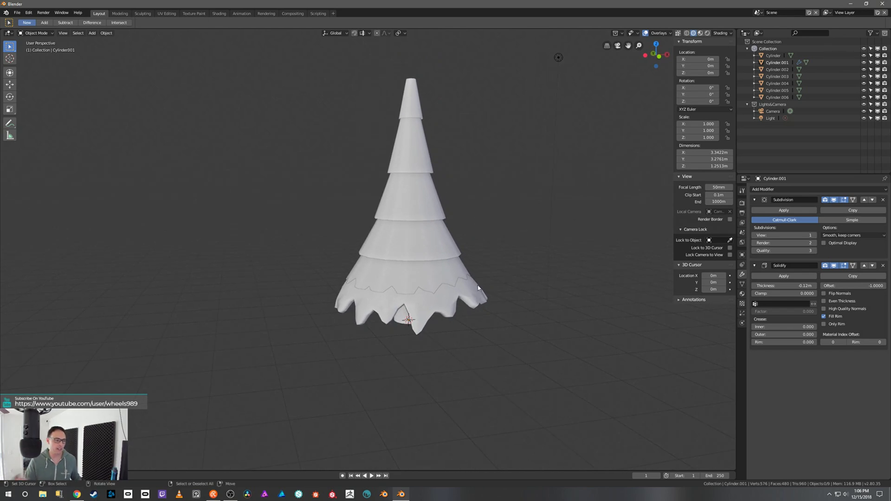
{"action": "middle_click_drag", "start_coordinate": [492, 335], "coordinate": [478, 336]}
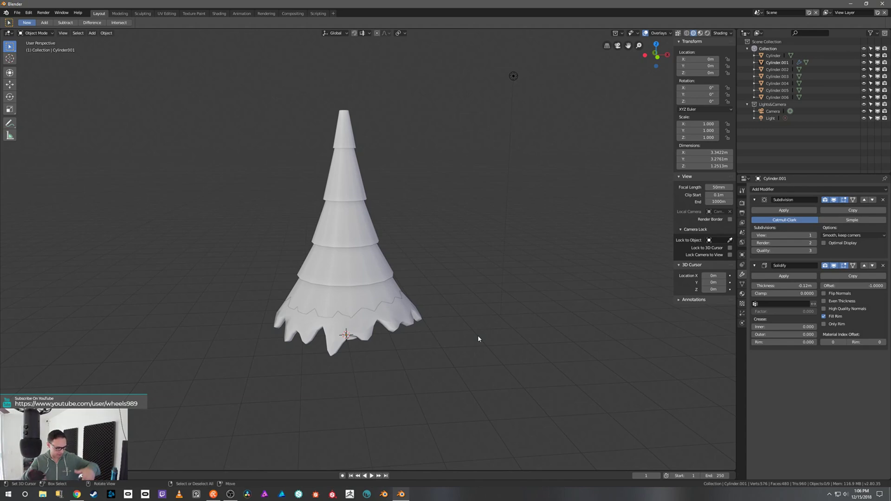
{"action": "middle_click_drag", "start_coordinate": [478, 339], "coordinate": [492, 311]}
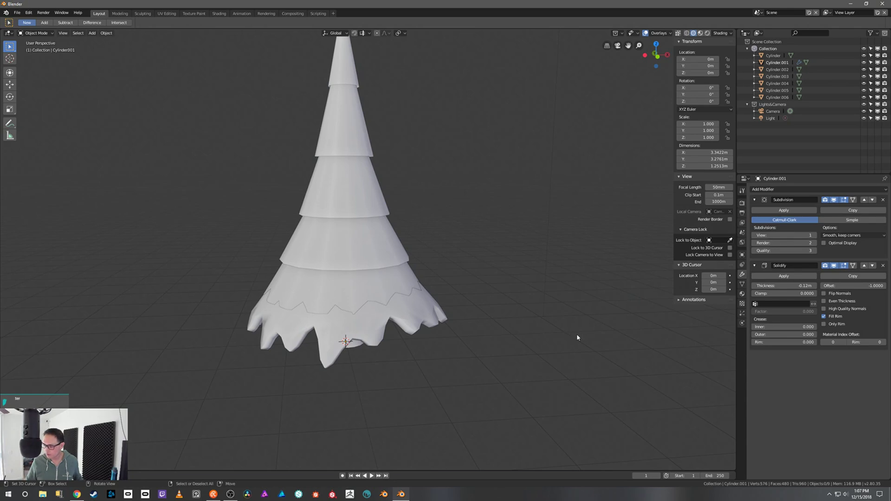
Apply the Subdivision and Solidify modifiers on the jagged bottom branch layer
{"action": "key", "text": "ctrl+Tab"}
{"action": "right_click", "coordinate": [428, 313]}
{"action": "right_click", "coordinate": [423, 311]}
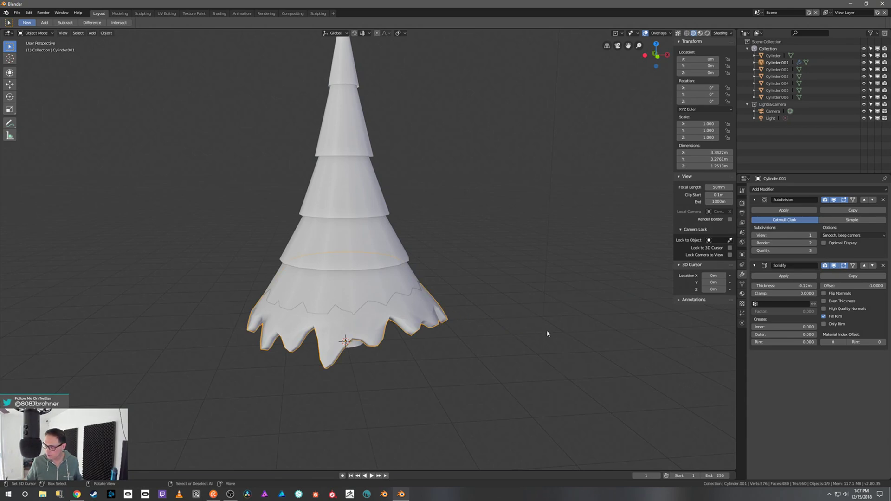
{"action": "left_click", "coordinate": [783, 211]}
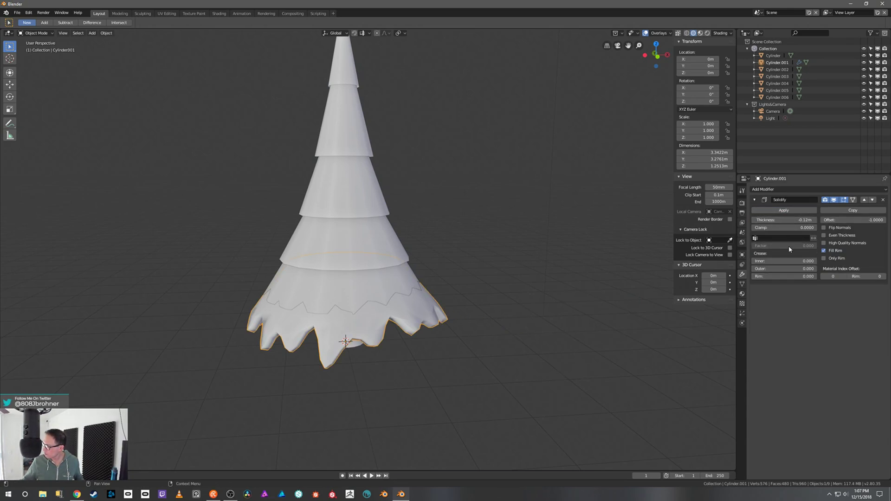
{"action": "left_click", "coordinate": [784, 211]}
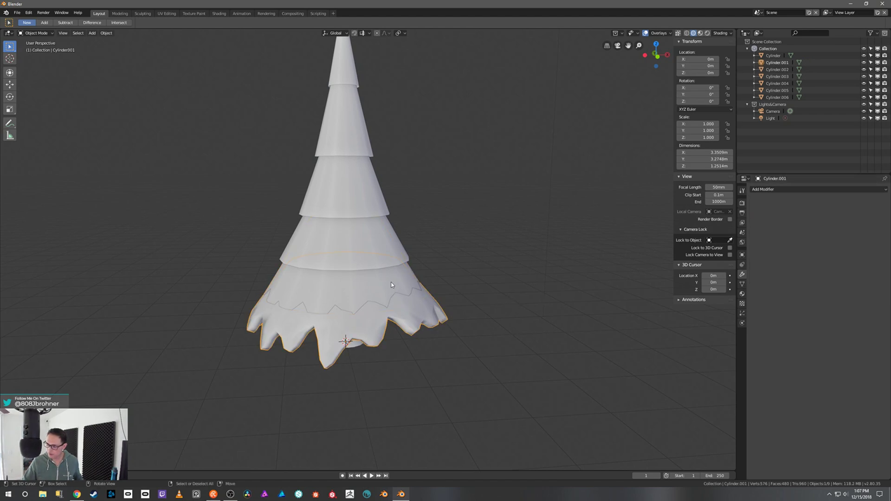
In front view, delete the five smooth cone layers above the jagged bottom layer, keeping the trunk
{"action": "key", "text": "grave"}
{"action": "left_click", "coordinate": [464, 246]}
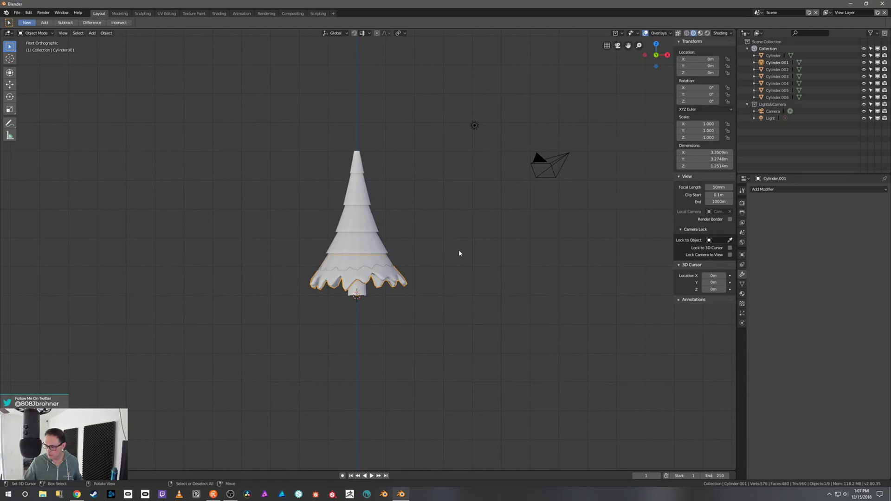
{"action": "scroll", "coordinate": [459, 254], "scroll_direction": "up", "scroll_amount": 4}
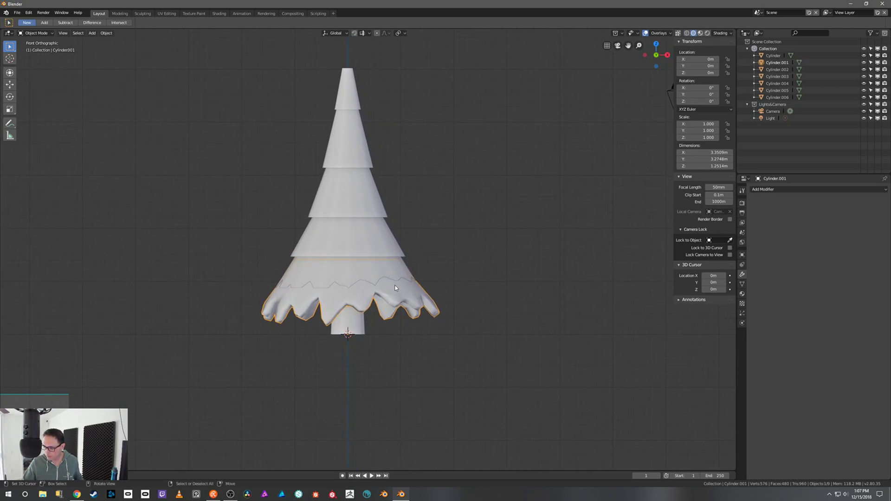
{"action": "left_click", "coordinate": [379, 273]}
{"action": "left_click", "coordinate": [375, 239], "text": "shift"}
{"action": "left_click", "coordinate": [369, 195], "text": "shift"}
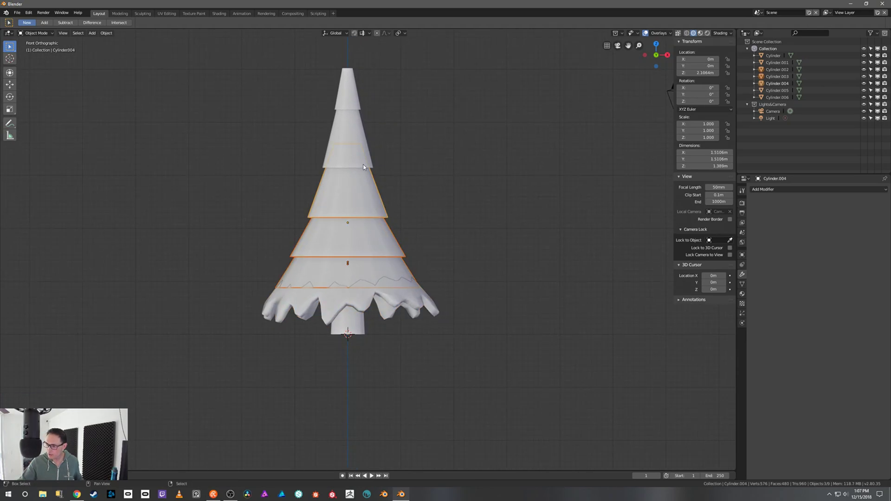
{"action": "left_click", "coordinate": [360, 144], "text": "shift"}
{"action": "left_click", "coordinate": [356, 98], "text": "shift"}
{"action": "key", "text": "x"}
{"action": "left_click", "coordinate": [458, 139]}
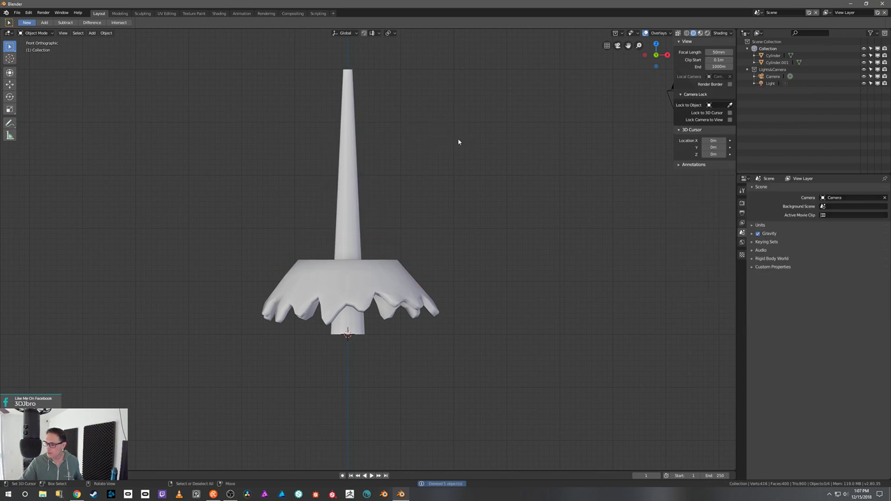
Duplicate the jagged branch layer and raise the copy about 0.72 m along Z
{"action": "left_click", "coordinate": [386, 273]}
{"action": "key", "text": "shift+d"}
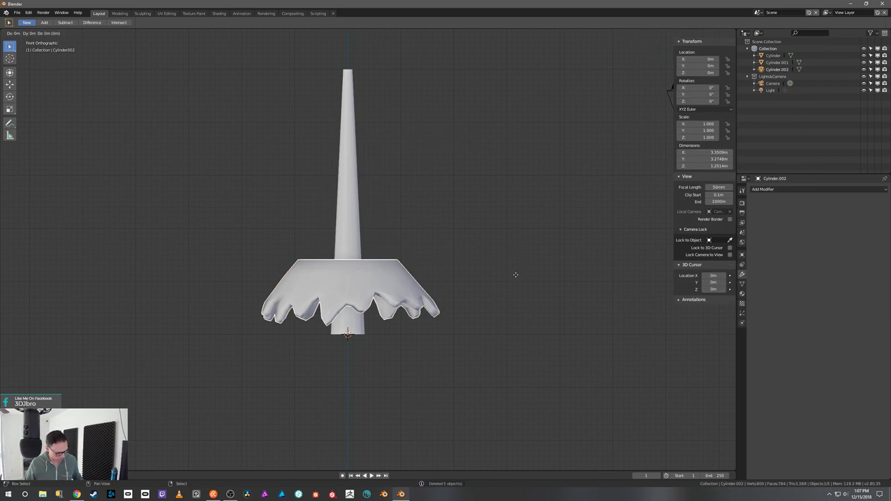
{"action": "key", "text": "z"}
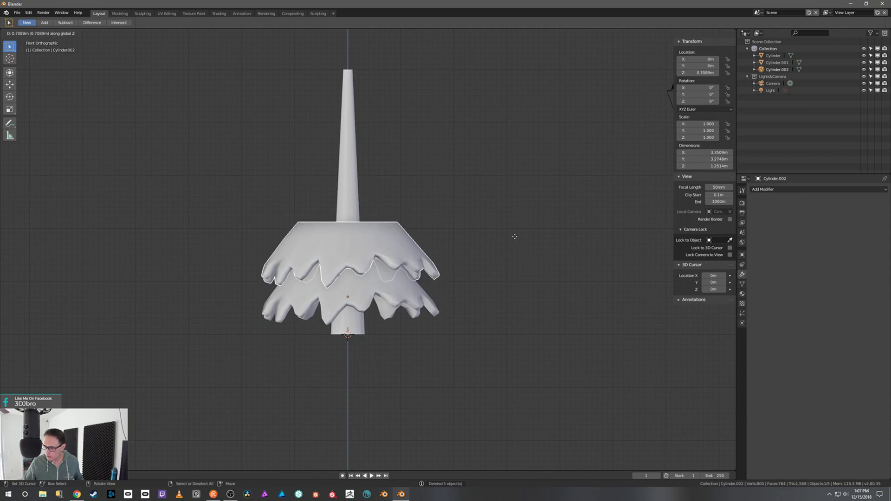
{"action": "left_click", "coordinate": [519, 239]}
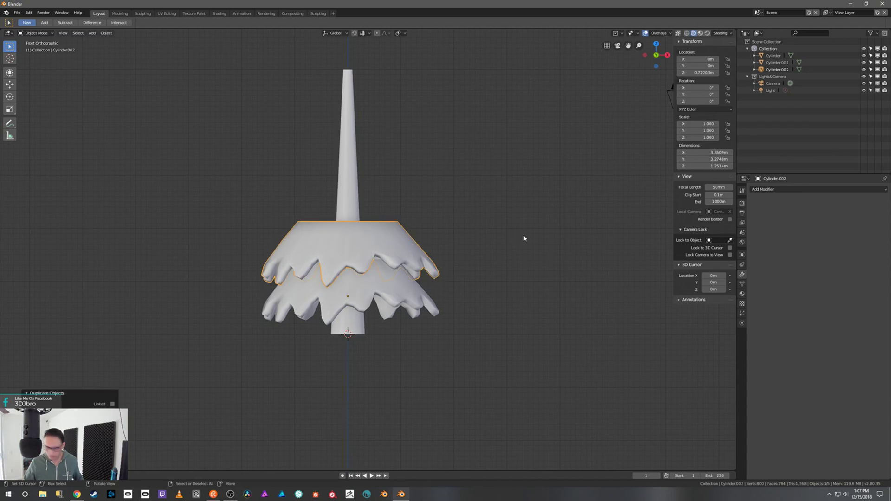
{"action": "key", "text": "r"}
{"action": "key", "text": "z"}
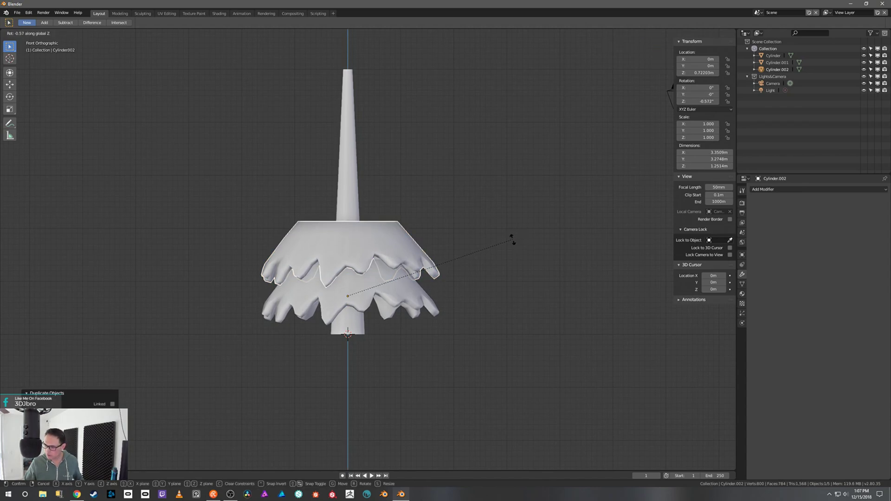
{"action": "right_click", "coordinate": [431, 261]}
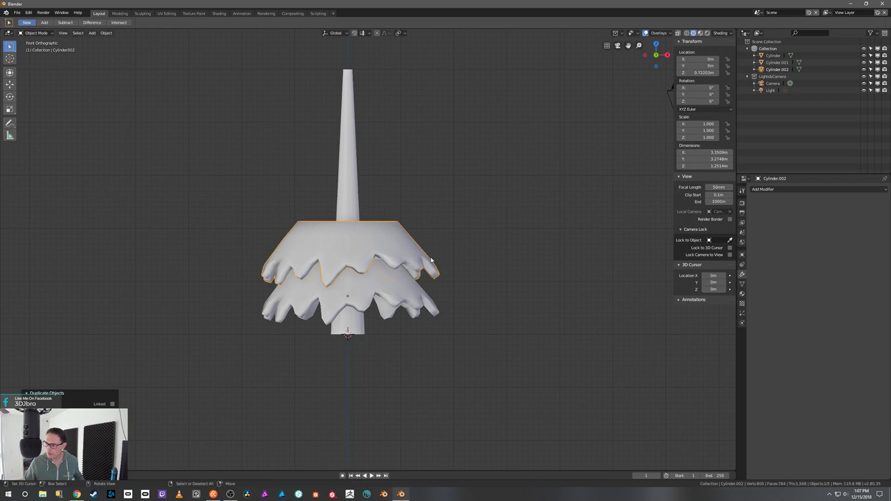
Rotate the duplicated layer to about -32.8° around Z and scale it down uniformly to about 0.88
{"action": "middle_click_drag", "start_coordinate": [506, 262], "coordinate": [497, 341]}
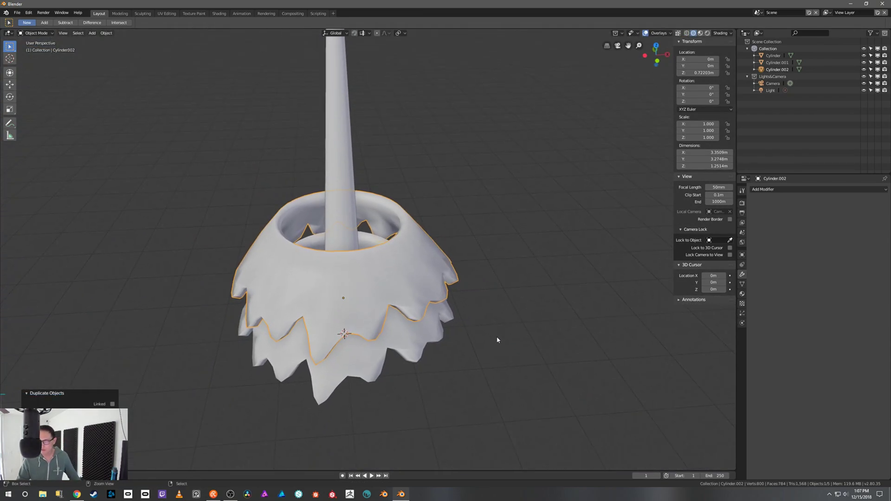
{"action": "key", "text": "r"}
{"action": "key", "text": "z"}
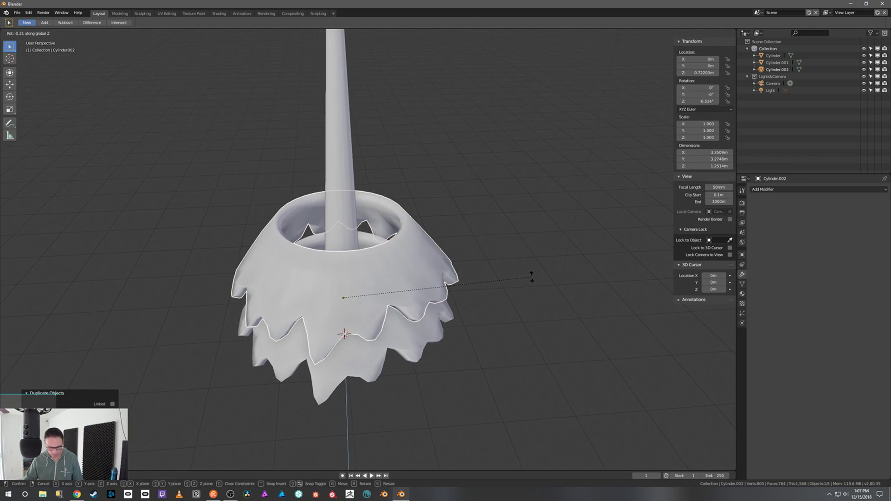
{"action": "left_click", "coordinate": [457, 357]}
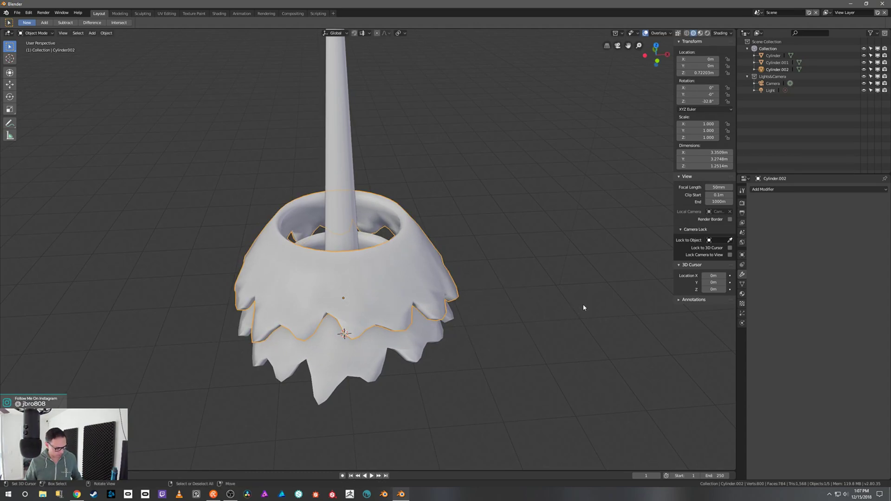
{"action": "key", "text": "s"}
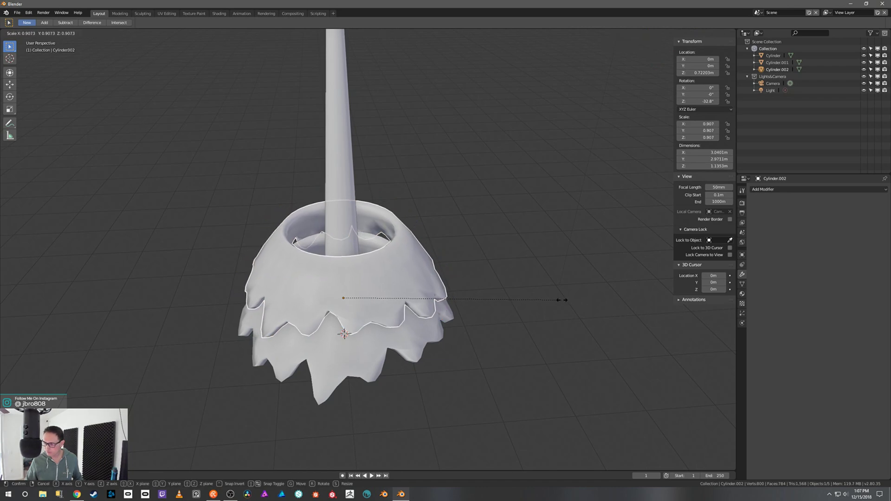
{"action": "left_click", "coordinate": [556, 303]}
In front view, rotate the upper layer further around Z to about 48.4° so its points are offset from the layer below
{"action": "key", "text": "grave"}
{"action": "left_click", "coordinate": [516, 278]}
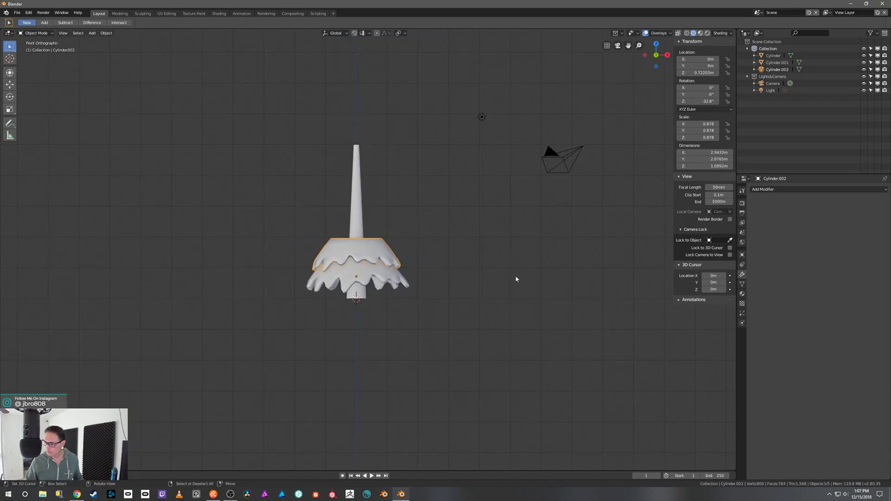
{"action": "middle_click_drag", "start_coordinate": [509, 287], "coordinate": [512, 232], "text": "ctrl"}
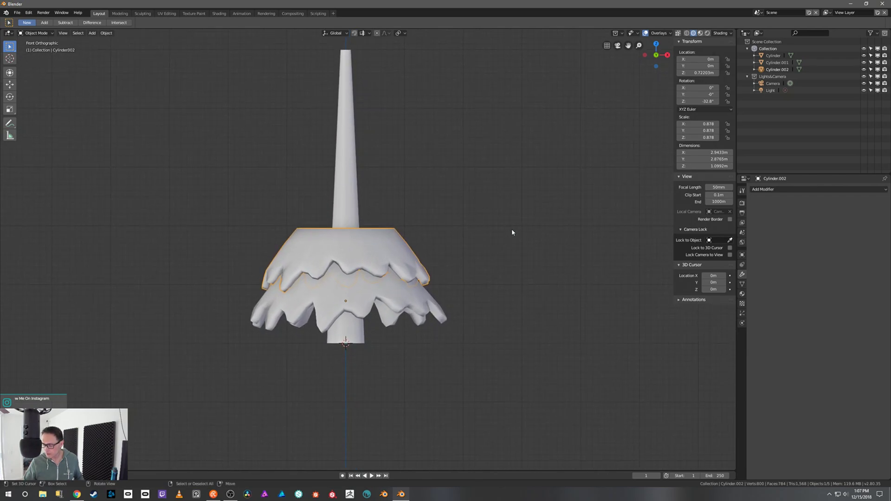
{"action": "key", "text": "r"}
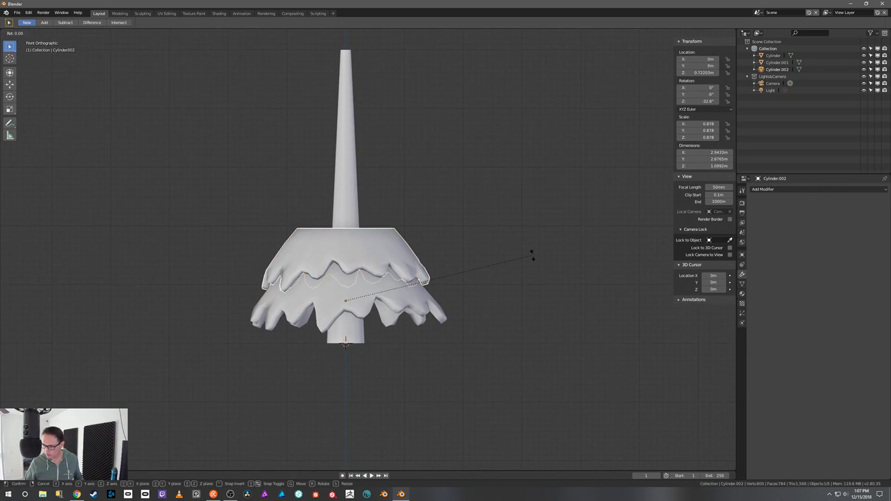
{"action": "key", "text": "z"}
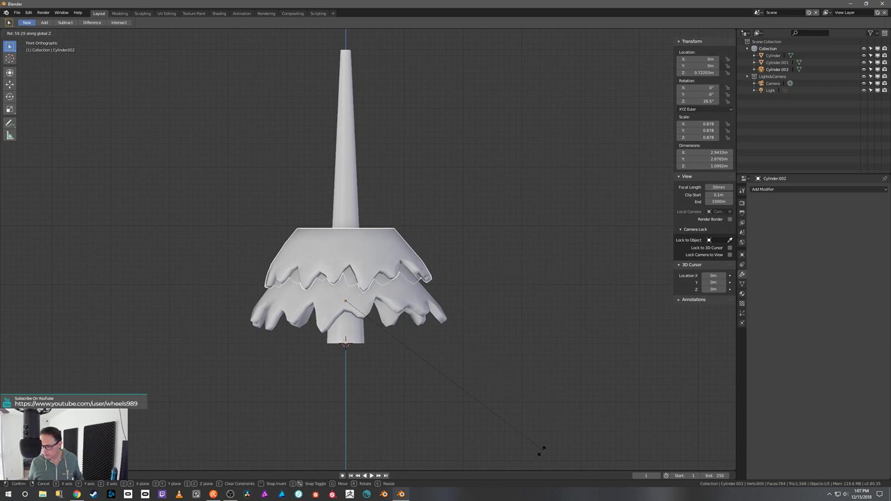
{"action": "left_click", "coordinate": [458, 492]}
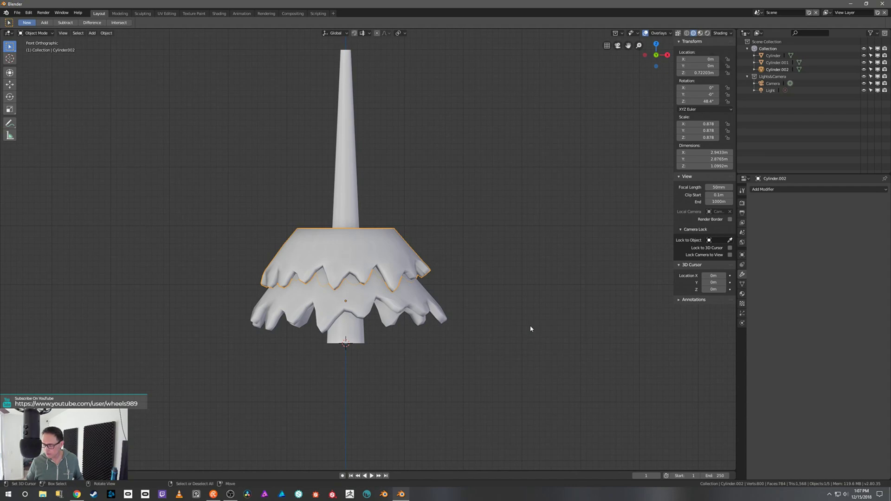
Stretch the upper layer along Z to a scale of about 1.27 and lower it to a Z location of about 0.48 m
{"action": "key", "text": "s"}
{"action": "key", "text": "z"}
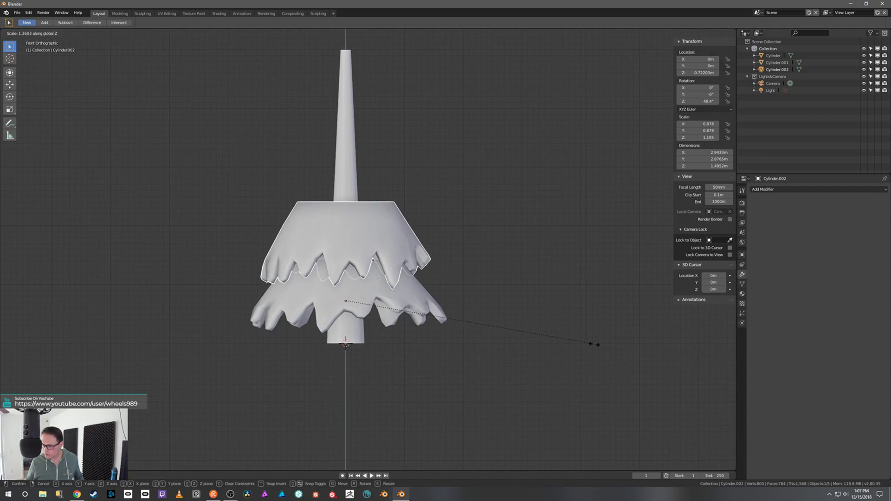
{"action": "left_click", "coordinate": [607, 349]}
{"action": "key", "text": "g"}
{"action": "key", "text": "z"}
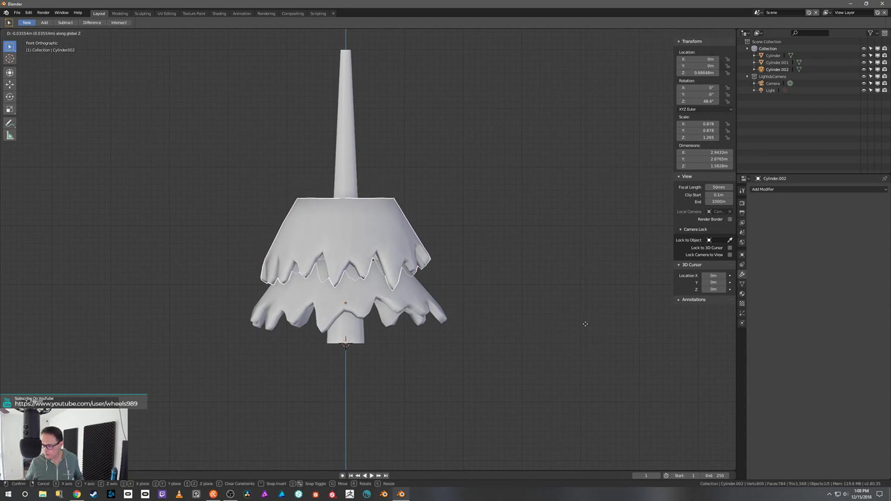
{"action": "left_click", "coordinate": [587, 337]}
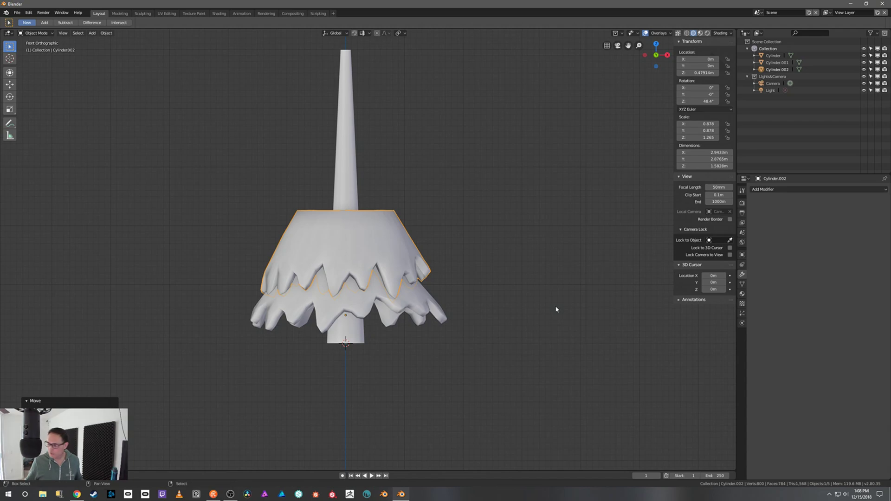
Duplicate the upper branch layer, leaving the copy in place
{"action": "key", "text": "shift+d"}
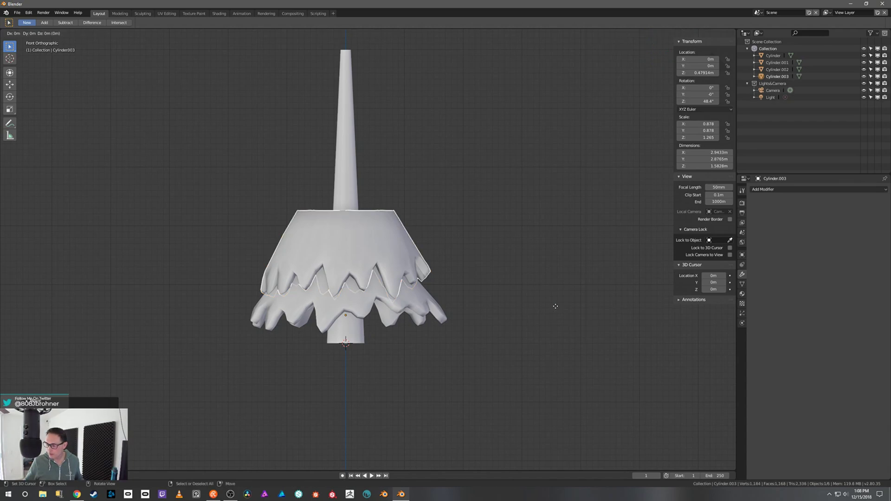
{"action": "right_click", "coordinate": [555, 306]}
{"action": "key", "text": "period"}
{"action": "right_click", "coordinate": [556, 309]}
{"action": "key", "text": "g"}
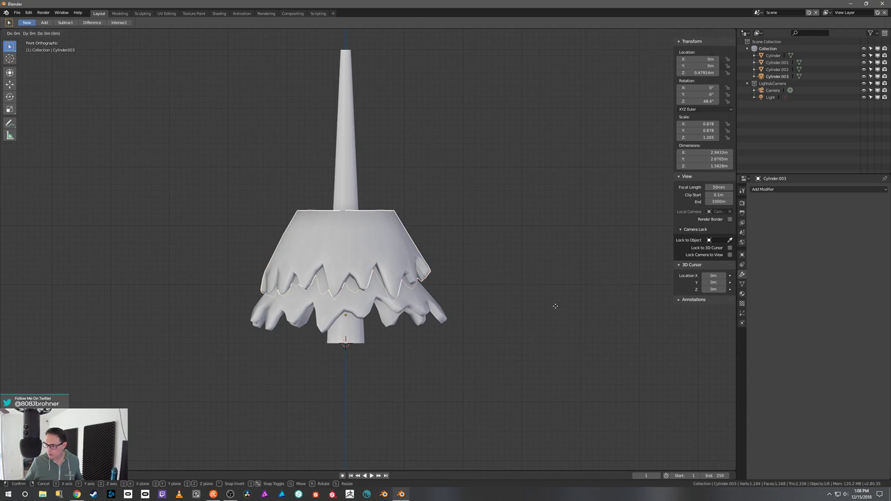
{"action": "key", "text": "z"}
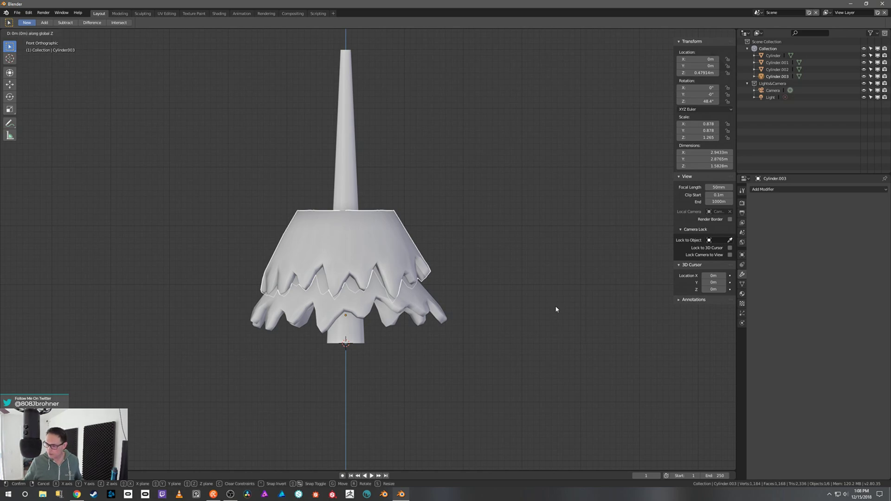
{"action": "right_click", "coordinate": [557, 310]}
In front view, raise the duplicated branch layer along the trunk to a Z location of about 1.35 m
{"action": "middle_click_drag", "start_coordinate": [561, 283], "coordinate": [541, 348]}
{"action": "key", "text": "KP_7"}
{"action": "key", "text": "grave"}
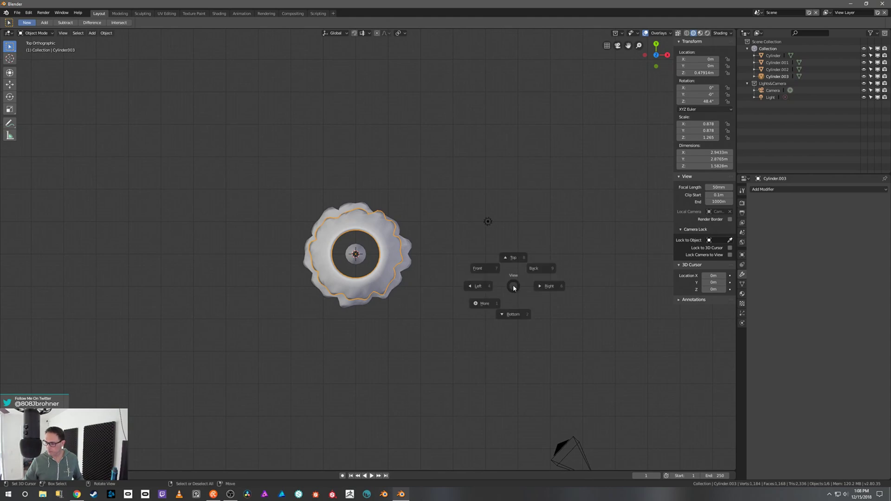
{"action": "left_click", "coordinate": [482, 267]}
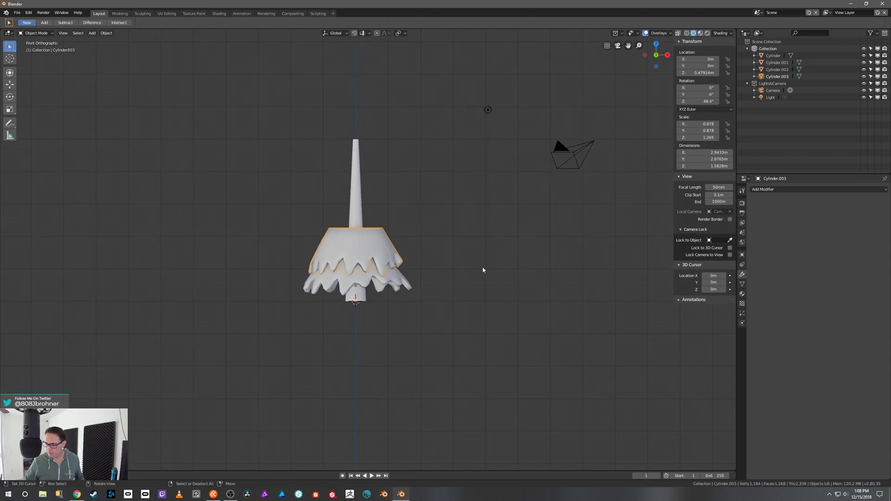
{"action": "key", "text": "g"}
{"action": "key", "text": "z"}
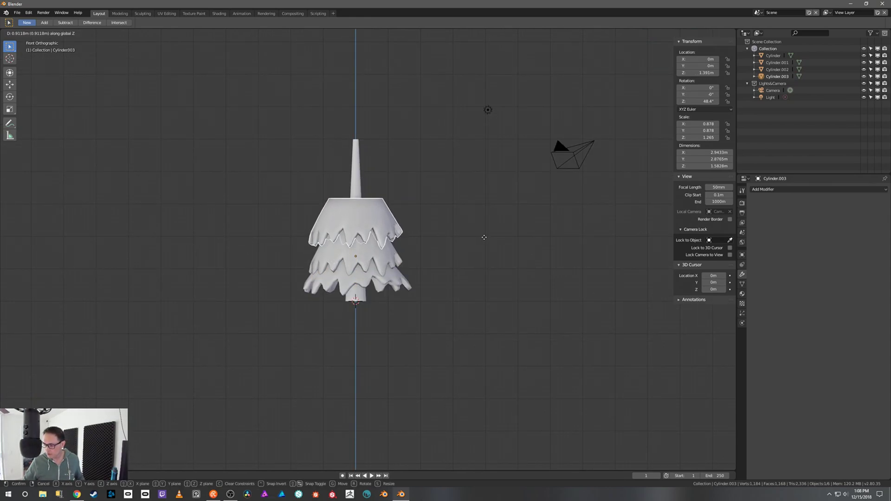
{"action": "left_click", "coordinate": [484, 240]}
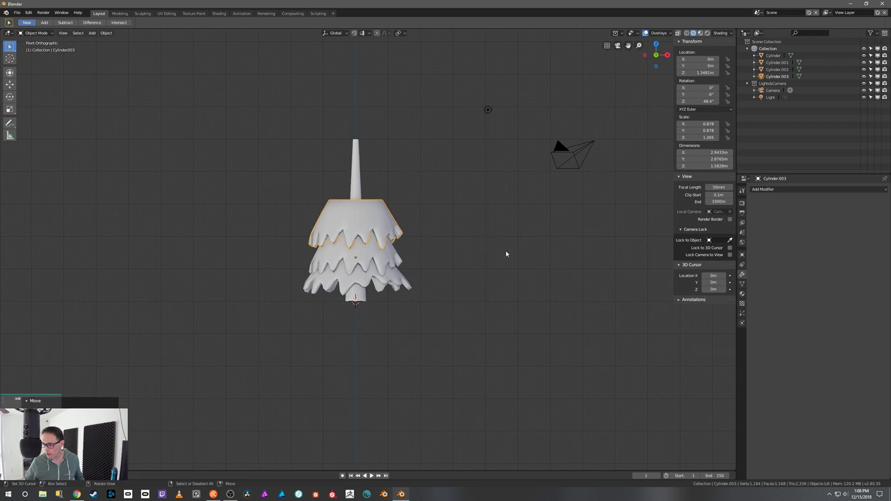
Rotate the top branch layer around Z to about 129° so its points are offset from the layer below
{"action": "key", "text": "g"}
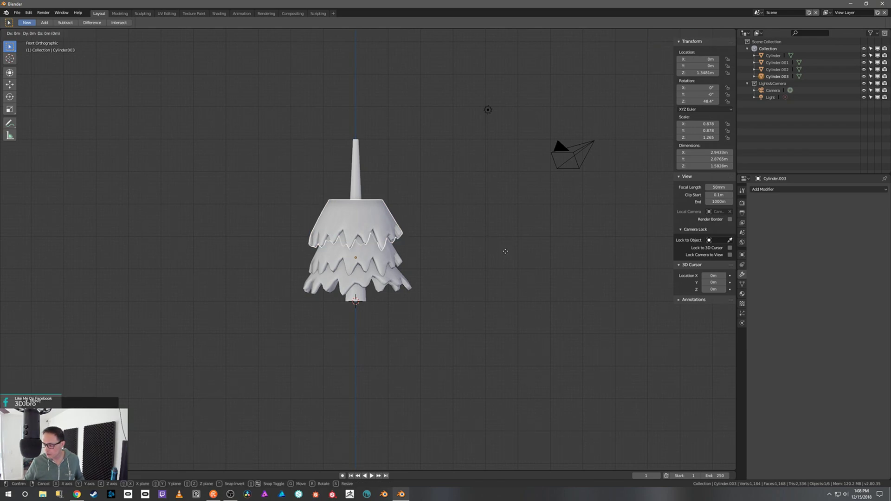
{"action": "right_click", "coordinate": [504, 252]}
{"action": "key", "text": "r"}
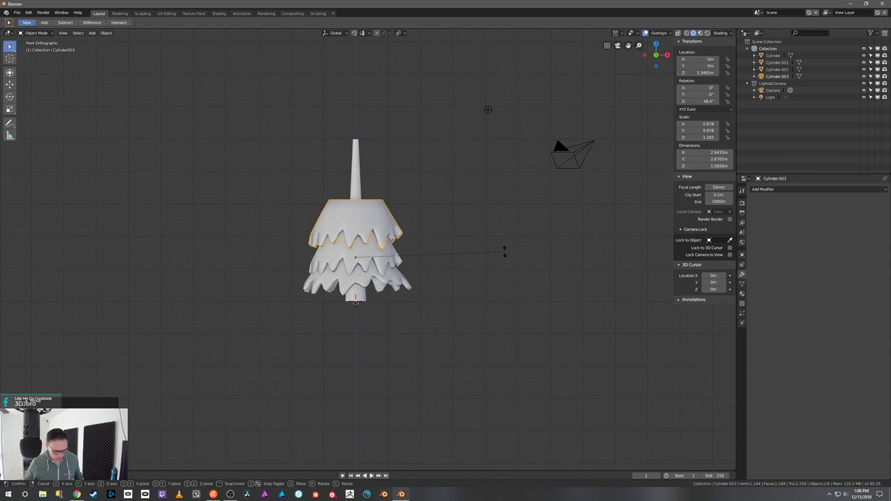
{"action": "key", "text": "z"}
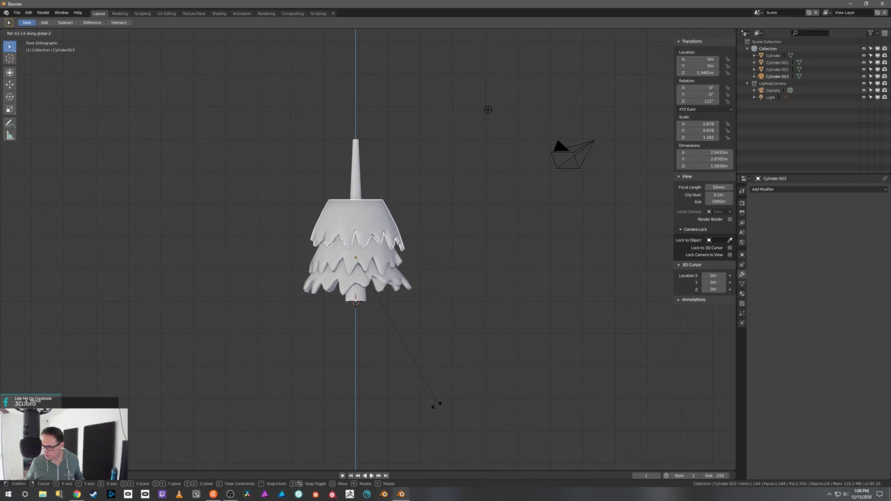
{"action": "left_click", "coordinate": [393, 436]}
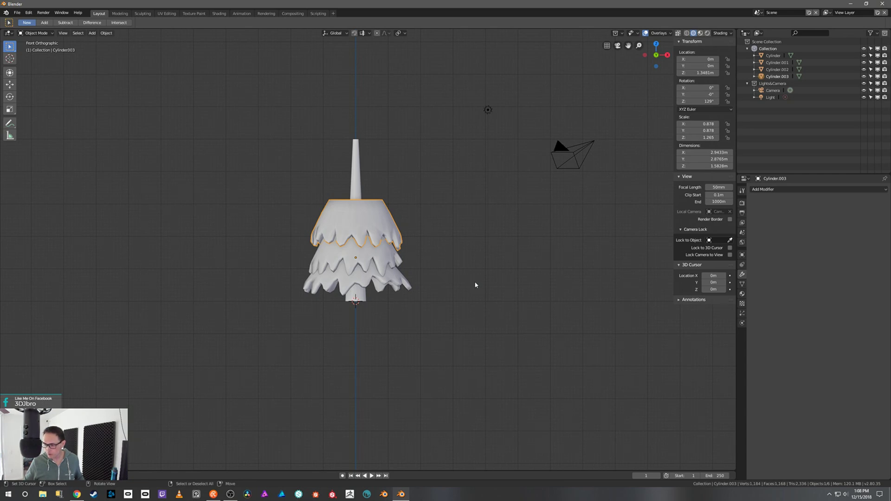
Stretch the top branch layer along Z to a scale of about 2.04 and lower it to a Z location of about 0.85 m
{"action": "key", "text": "s"}
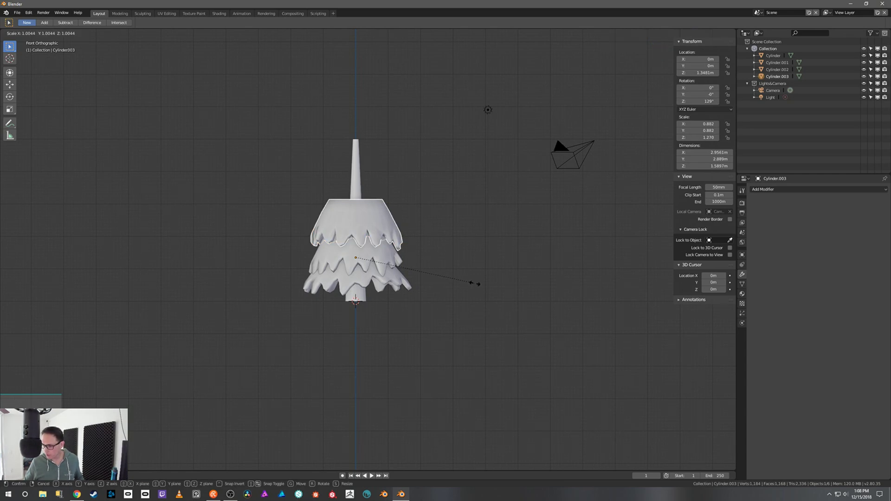
{"action": "key", "text": "z"}
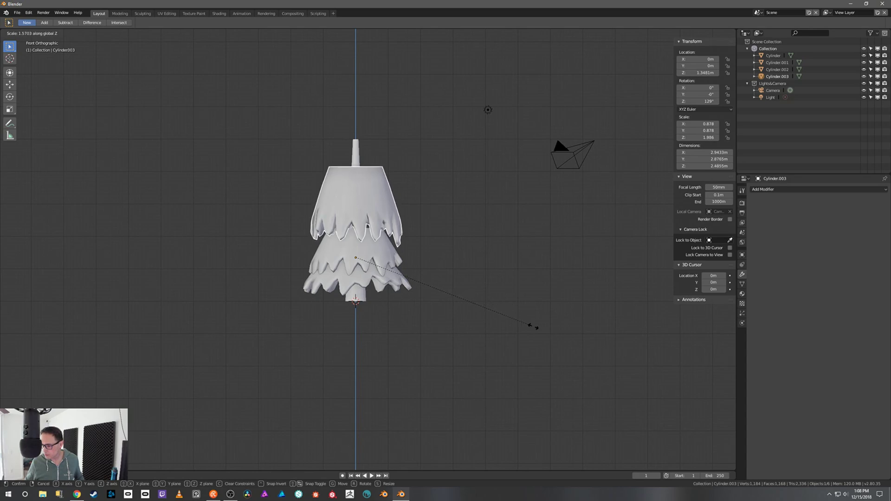
{"action": "left_click", "coordinate": [538, 330]}
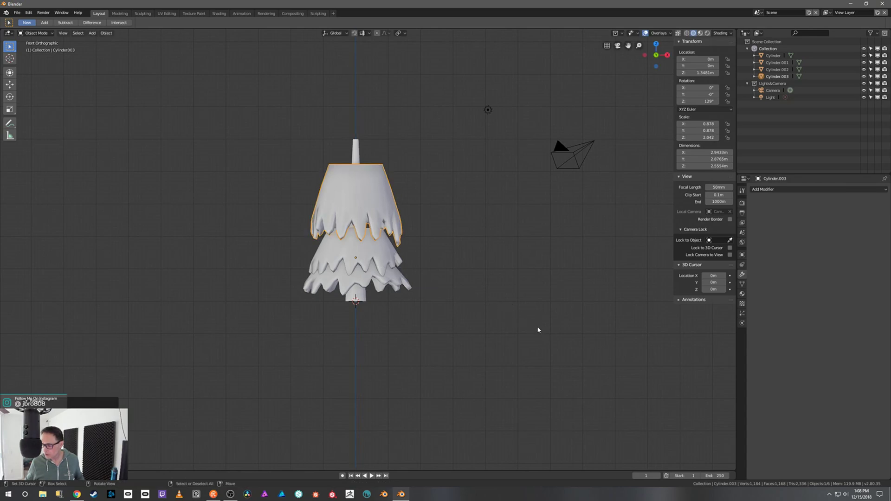
{"action": "key", "text": "g"}
{"action": "key", "text": "z"}
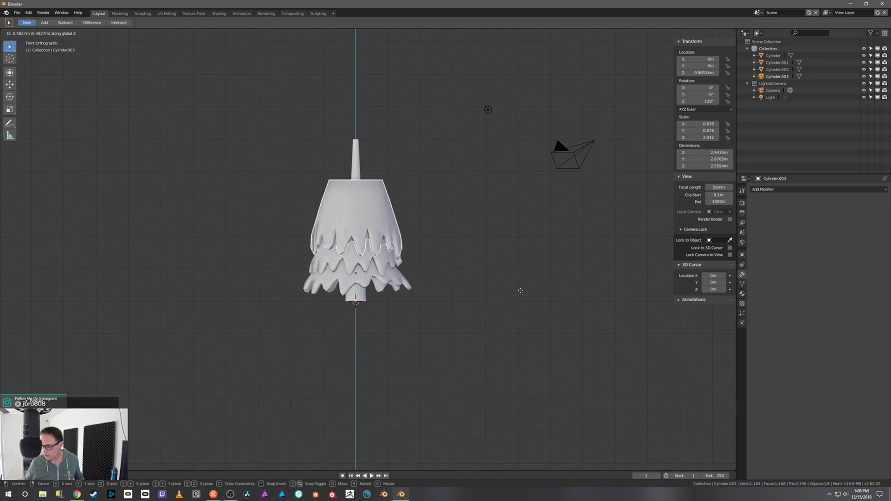
{"action": "left_click", "coordinate": [520, 291]}
Open the top branch layer's mesh for editing and switch from the Move tool to the Cursor tool to hide the gizmo
{"action": "key", "text": "Tab"}
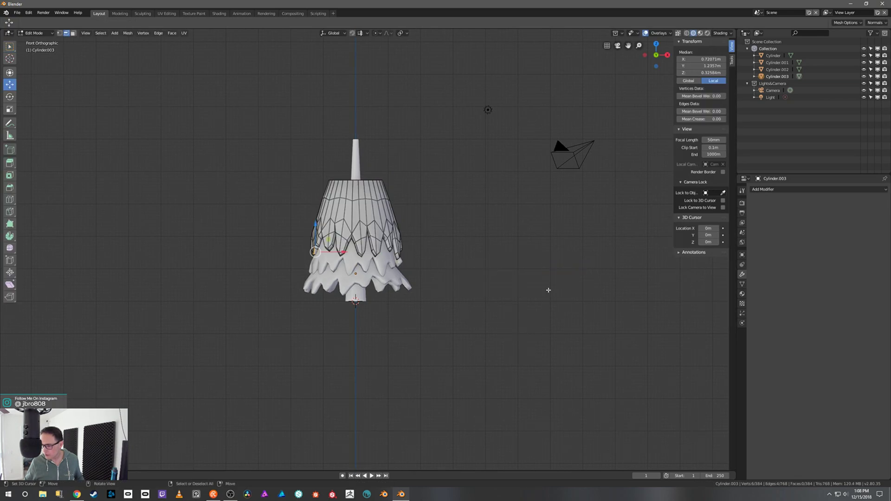
{"action": "scroll", "coordinate": [513, 232], "scroll_direction": "up", "scroll_amount": 10}
{"action": "middle_click_drag", "start_coordinate": [513, 228], "coordinate": [514, 234]}
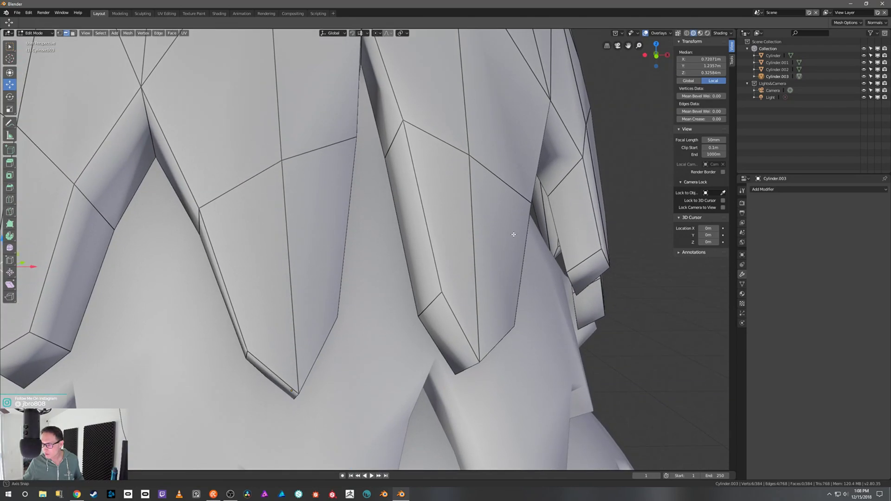
{"action": "scroll", "coordinate": [506, 270], "scroll_direction": "down", "scroll_amount": 8}
{"action": "left_click", "coordinate": [361, 133]}
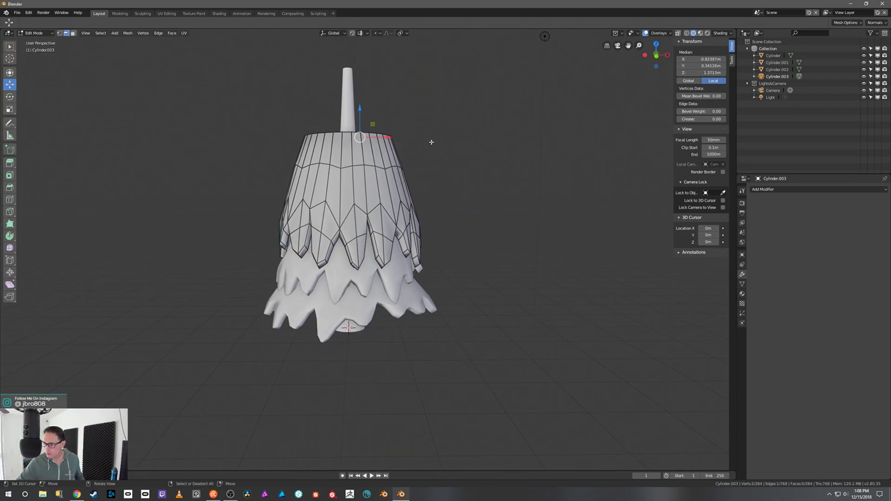
{"action": "mouse_move", "coordinate": [427, 139]}
{"action": "middle_mouse_down"}
{"action": "mouse_move", "coordinate": [442, 179]}
{"action": "mouse_move", "coordinate": [423, 152]}
{"action": "middle_mouse_up"}
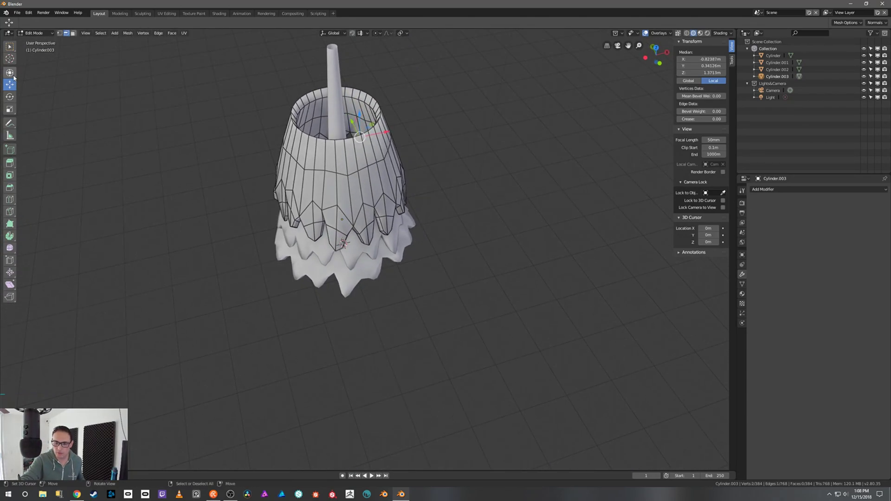
{"action": "left_click", "coordinate": [10, 58]}
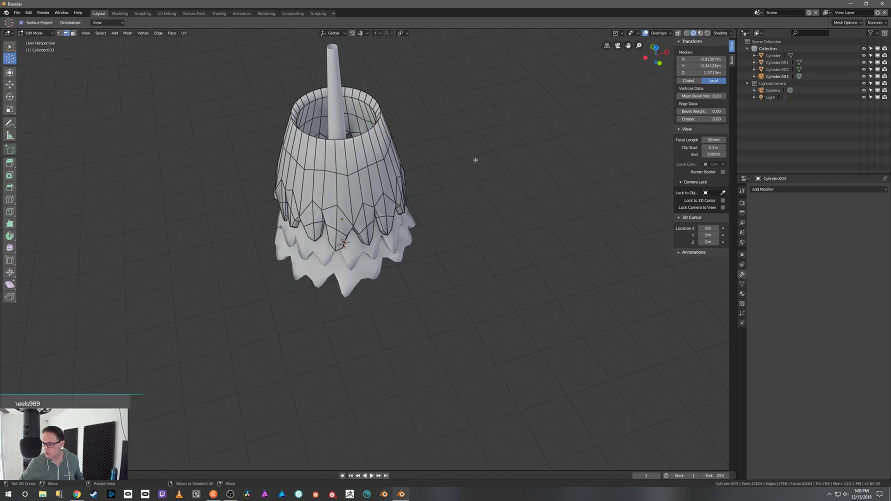
Return to object mode and apply the rotation and scale of the top branch layer
{"action": "key", "text": "Tab"}
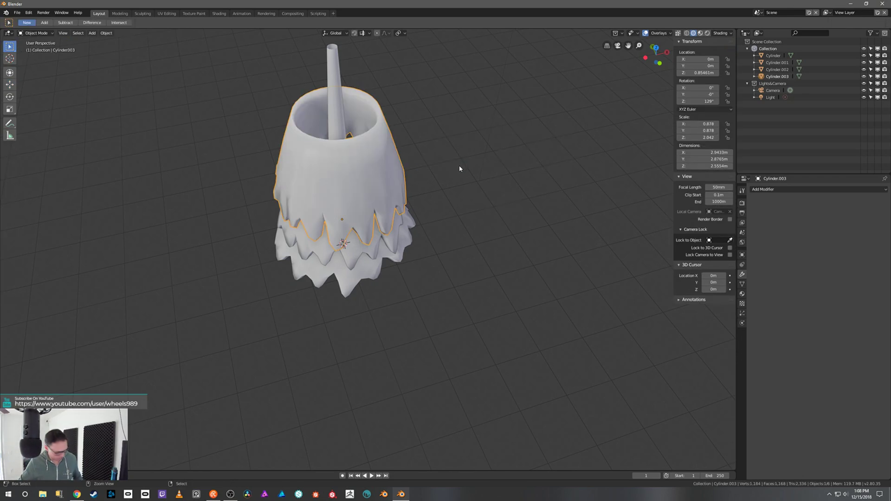
{"action": "key", "text": "ctrl+a"}
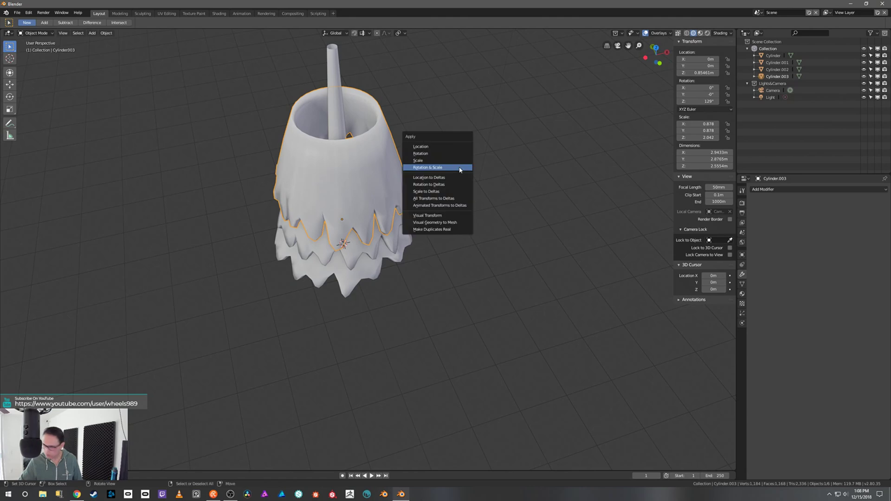
{"action": "left_click", "coordinate": [461, 166]}
In the top layer's mesh, select the inner and outer rim loops plus the edge loops just below them, and scale them inward
{"action": "key", "text": "Tab"}
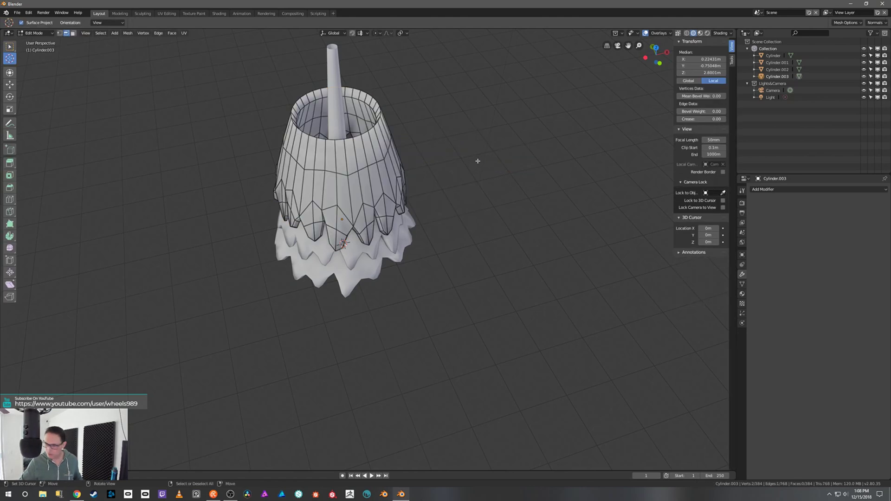
{"action": "mouse_move", "coordinate": [402, 111]}
{"action": "middle_mouse_down"}
{"action": "mouse_move", "coordinate": [396, 99]}
{"action": "mouse_move", "coordinate": [411, 88]}
{"action": "mouse_move", "coordinate": [408, 98]}
{"action": "middle_mouse_up"}
{"action": "scroll", "coordinate": [408, 91], "scroll_direction": "up", "scroll_amount": 6}
{"action": "scroll", "coordinate": [408, 89], "scroll_direction": "down", "scroll_amount": 7}
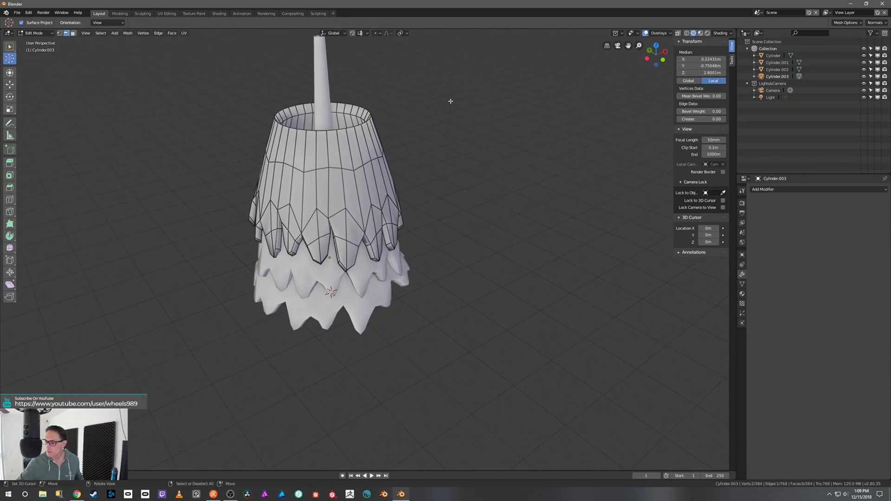
{"action": "left_click", "coordinate": [362, 105], "text": "alt"}
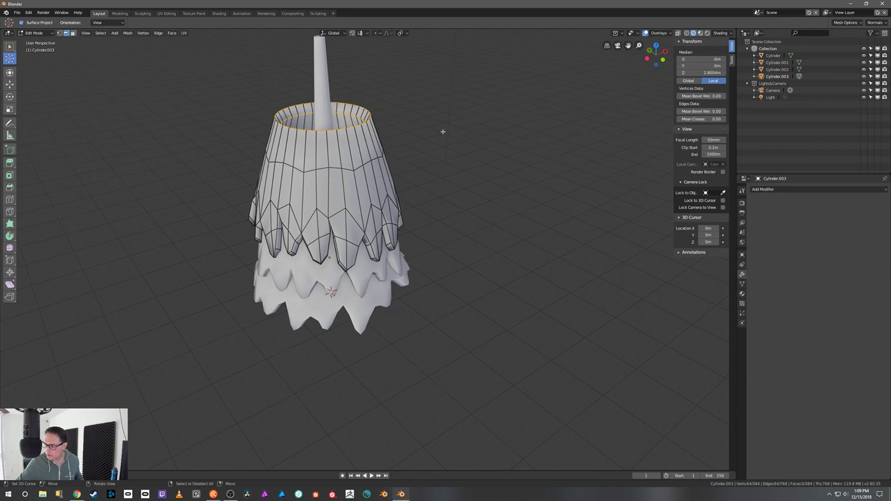
{"action": "middle_click_drag", "start_coordinate": [443, 132], "coordinate": [492, 140]}
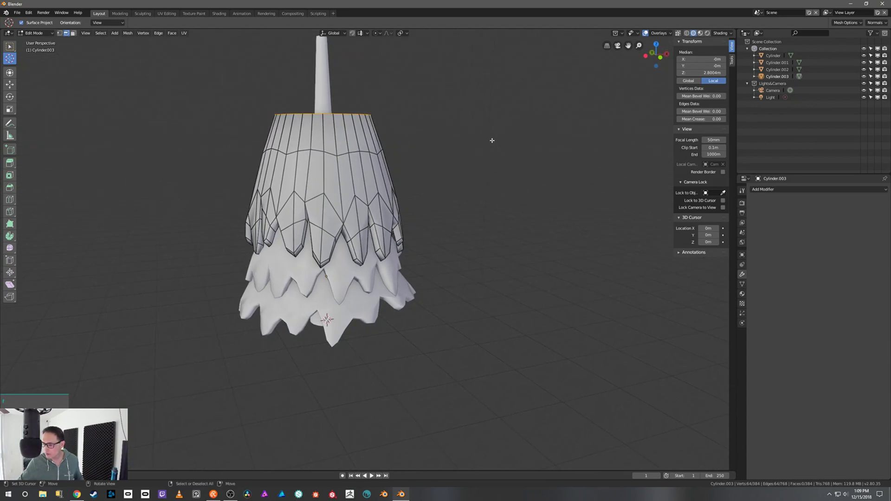
{"action": "left_click", "coordinate": [355, 152], "text": "alt+shift"}
{"action": "middle_click_drag", "start_coordinate": [354, 153], "coordinate": [396, 149]}
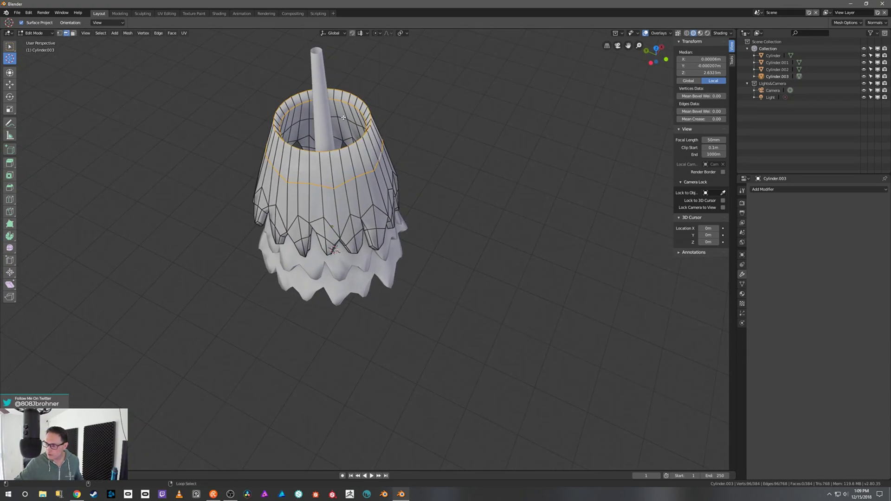
{"action": "middle_click_drag", "start_coordinate": [477, 146], "coordinate": [462, 124]}
{"action": "key", "text": "s"}
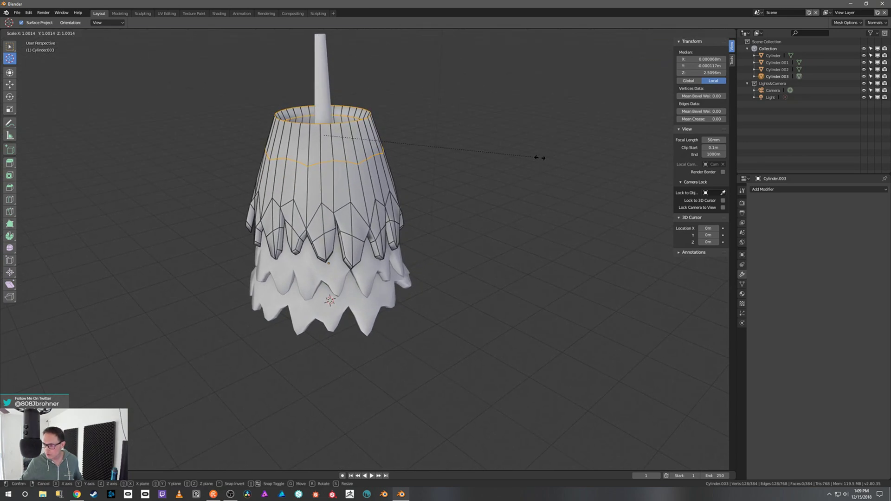
{"action": "left_click", "coordinate": [509, 163]}
In front view, lower the selected upper loops about 0.19 m along Z and leave edit mode
{"action": "key", "text": "KP_1"}
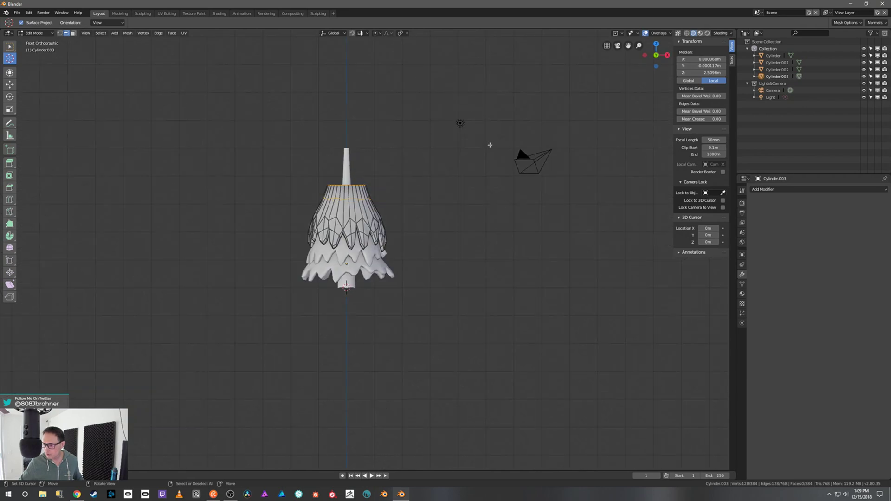
{"action": "scroll", "coordinate": [488, 162], "scroll_direction": "up", "scroll_amount": 5}
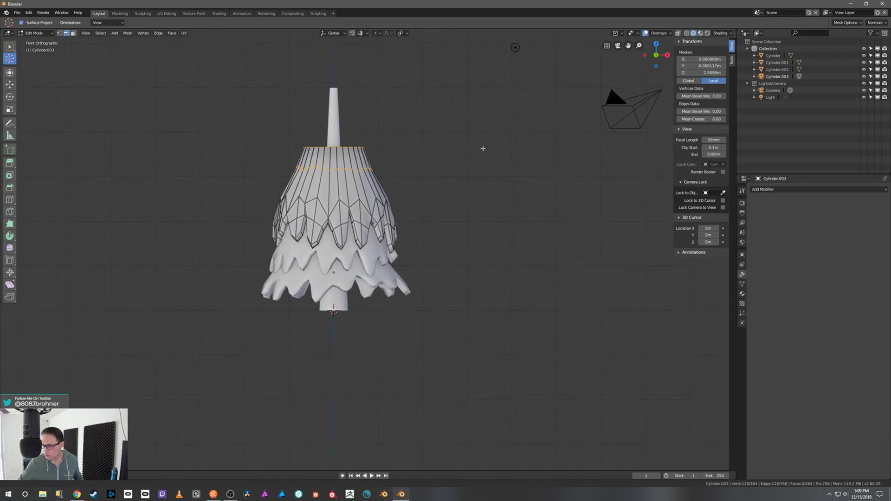
{"action": "middle_click_drag", "start_coordinate": [484, 138], "coordinate": [483, 141], "text": "ctrl"}
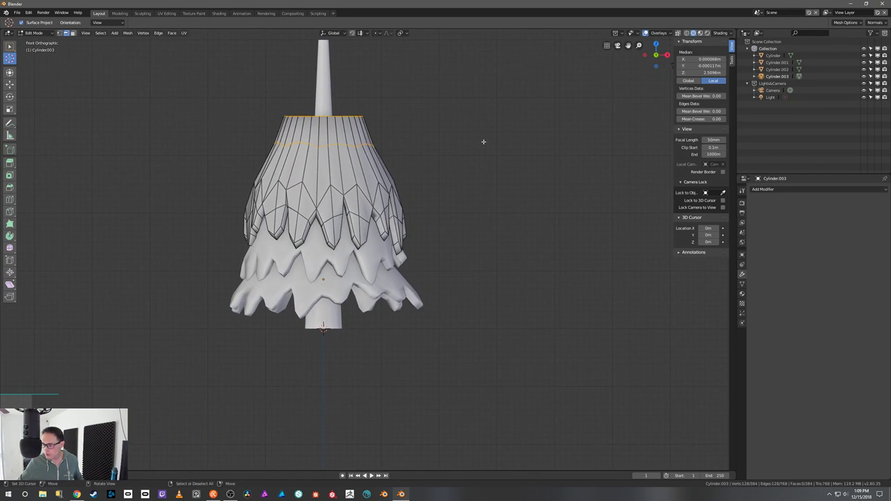
{"action": "key", "text": "g"}
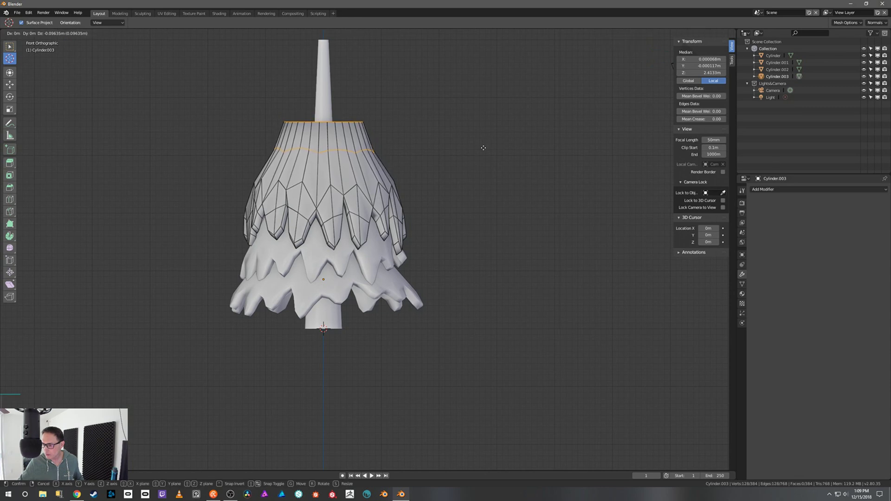
{"action": "key", "text": "z"}
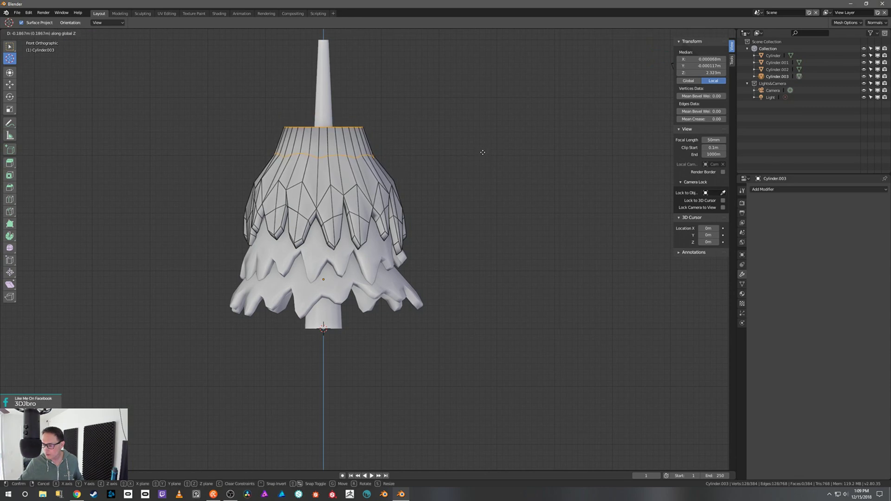
{"action": "left_click", "coordinate": [482, 152]}
{"action": "key", "text": "Tab"}
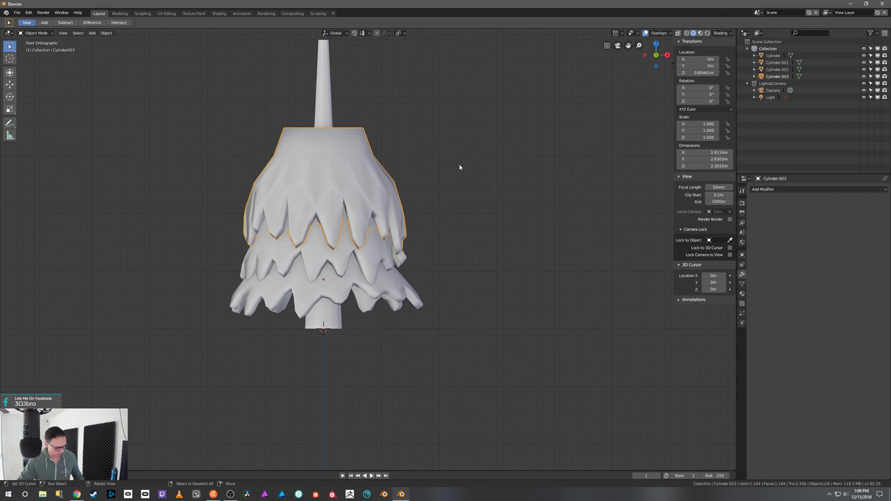
{"action": "key", "text": "shift+d"}
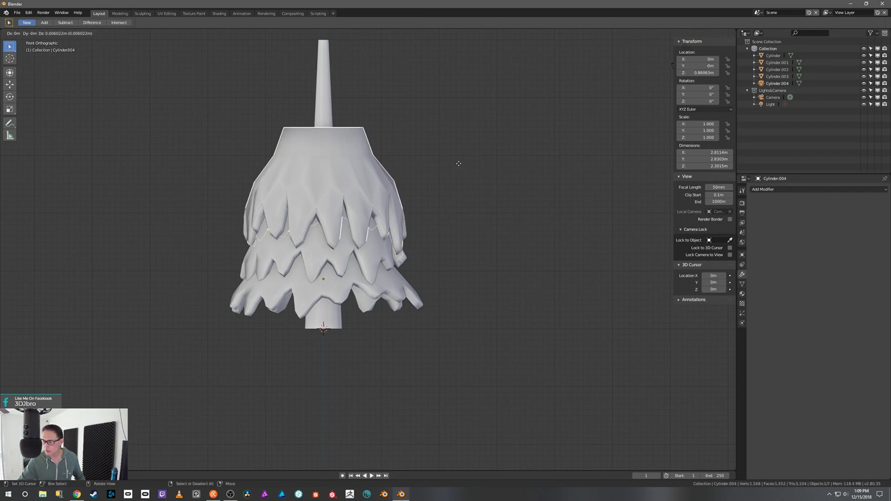
{"action": "left_click", "coordinate": [458, 163]}
{"action": "key", "text": "z"}
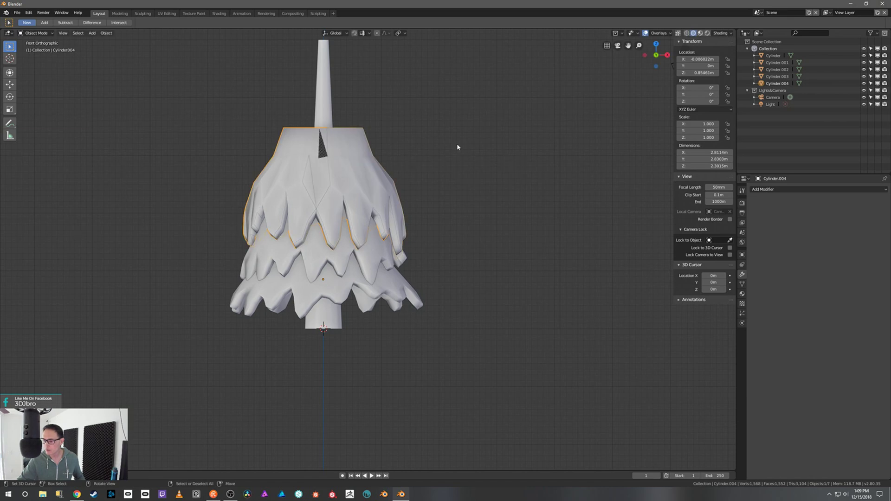
{"action": "key", "text": "ctrl+z"}
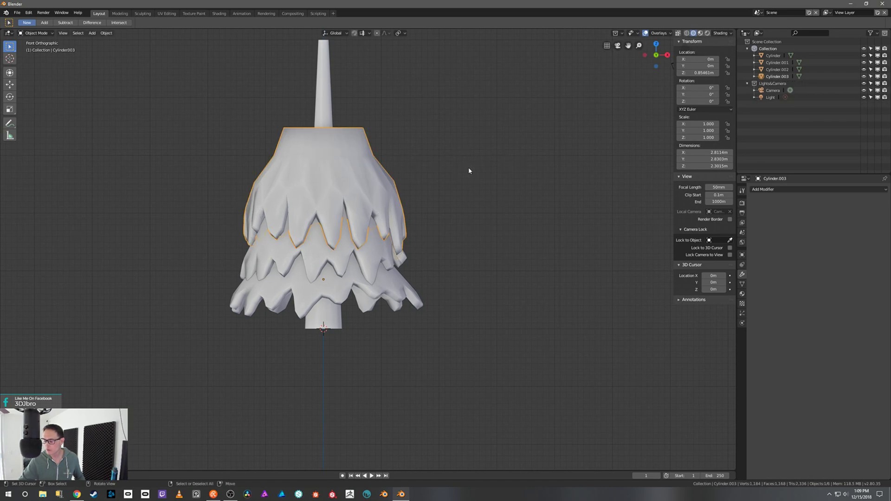
{"action": "key", "text": "g"}
{"action": "right_click", "coordinate": [468, 148]}
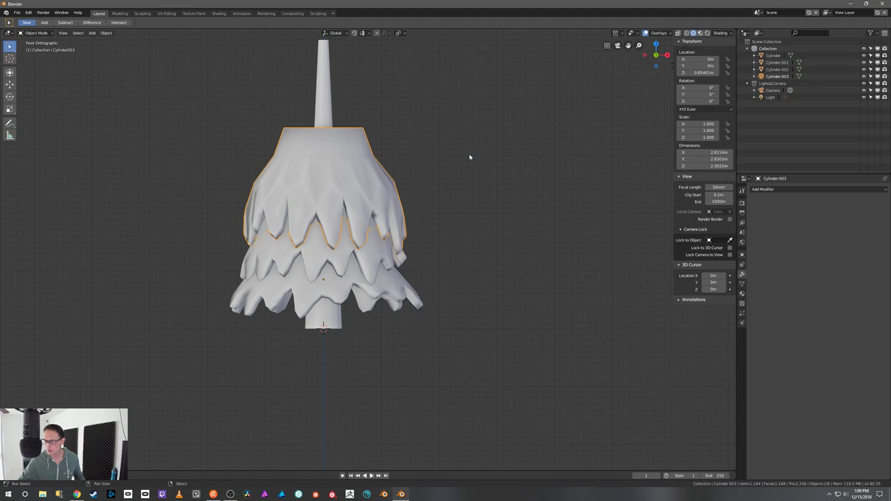
Duplicate the top branch layer and raise the copy about 0.78 m along Z
{"action": "key", "text": "shift+d"}
{"action": "key", "text": "z"}
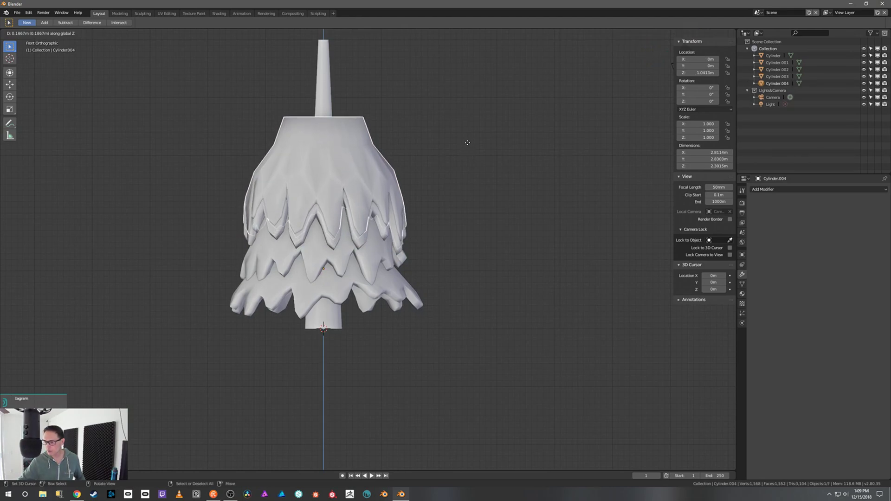
{"action": "left_click", "coordinate": [468, 110]}
{"action": "key", "text": "s"}
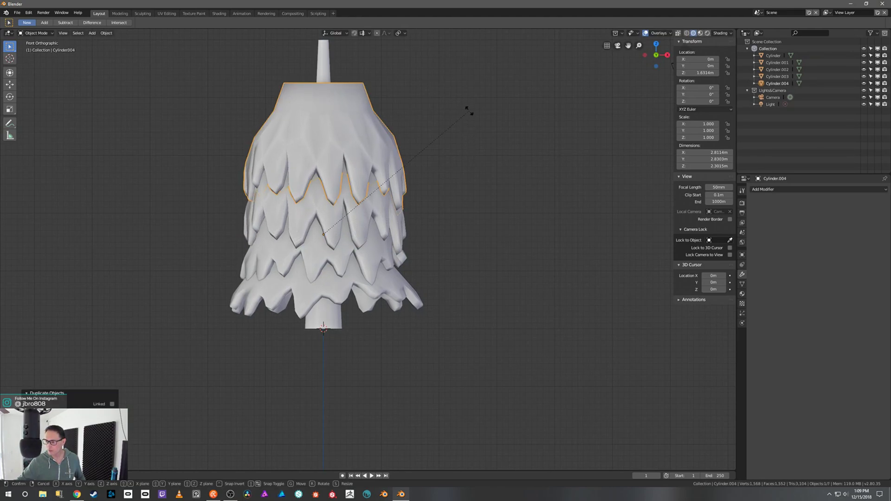
{"action": "right_click", "coordinate": [473, 131]}
{"action": "key", "text": "shift+a"}
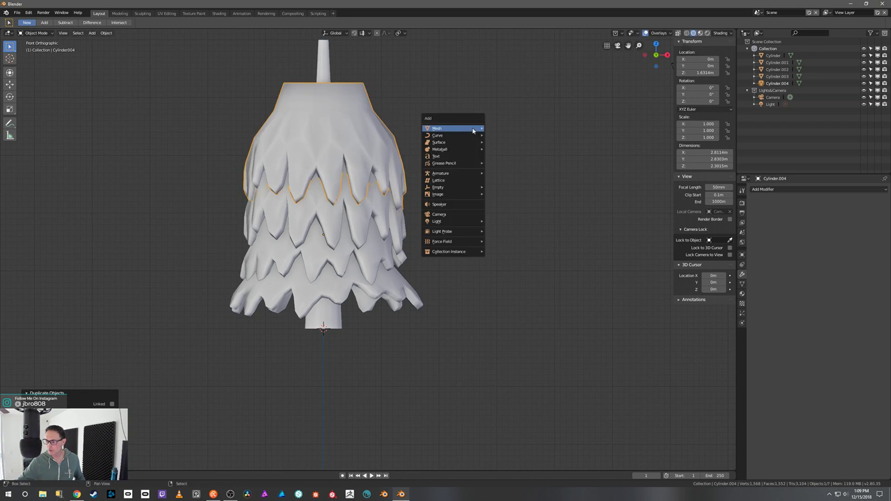
{"action": "key", "text": "Escape"}
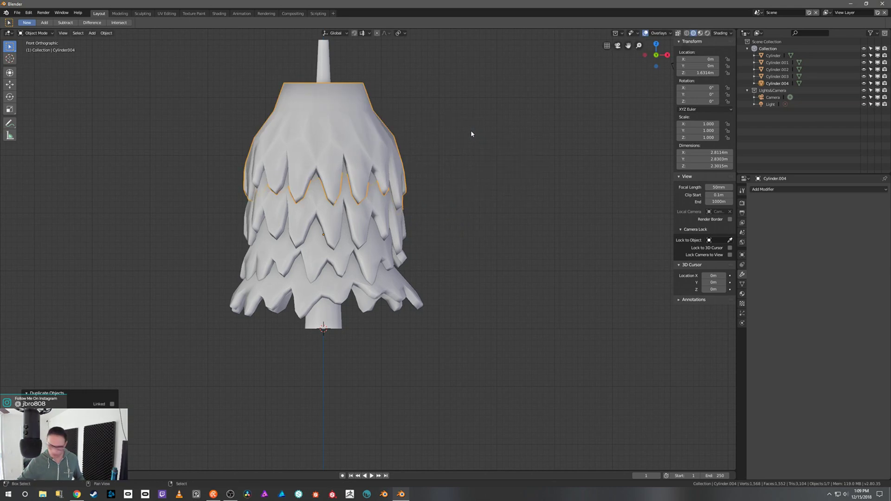
Apply the rotation and scale of the new top layer, and turn it about 64.5° around Z to offset its jagged tips
{"action": "key", "text": "ctrl+a"}
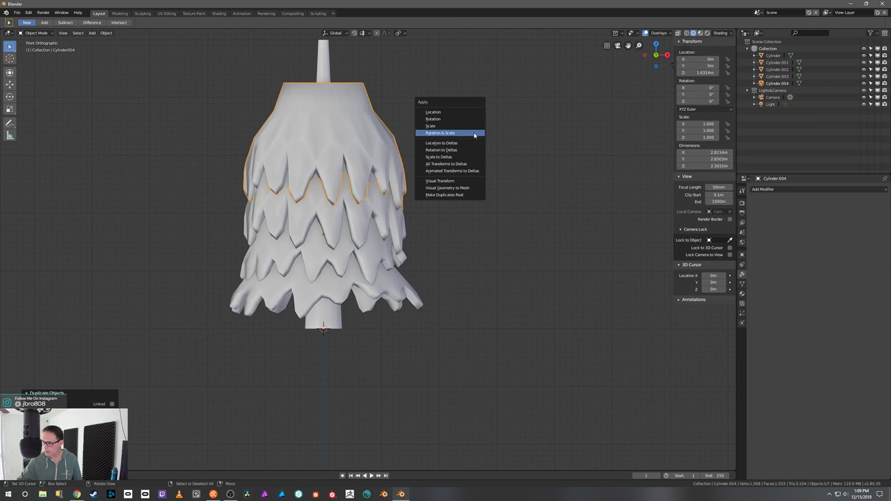
{"action": "left_click", "coordinate": [474, 133]}
{"action": "key", "text": "r"}
{"action": "key", "text": "z"}
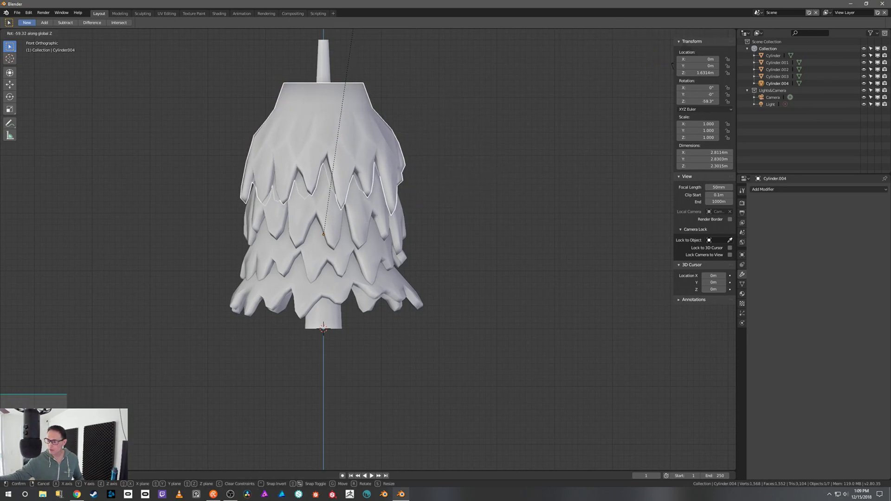
{"action": "left_click", "coordinate": [431, 100]}
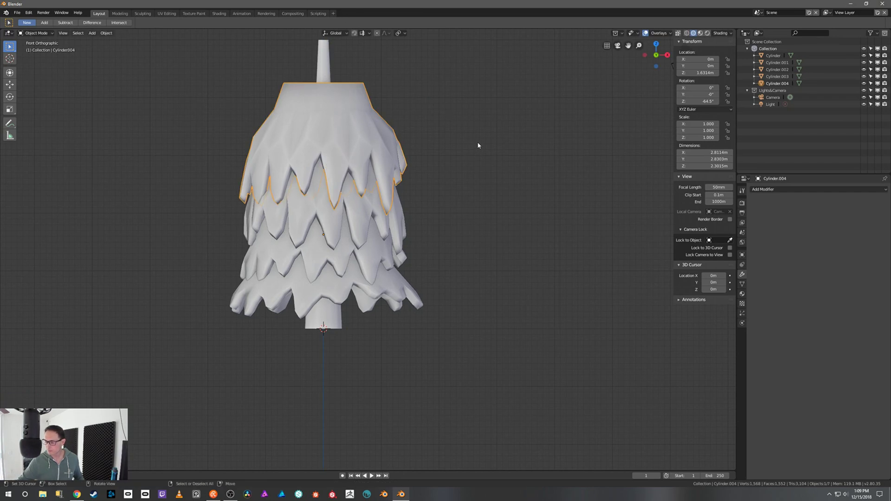
{"action": "scroll", "coordinate": [478, 145], "scroll_direction": "down", "scroll_amount": 2}
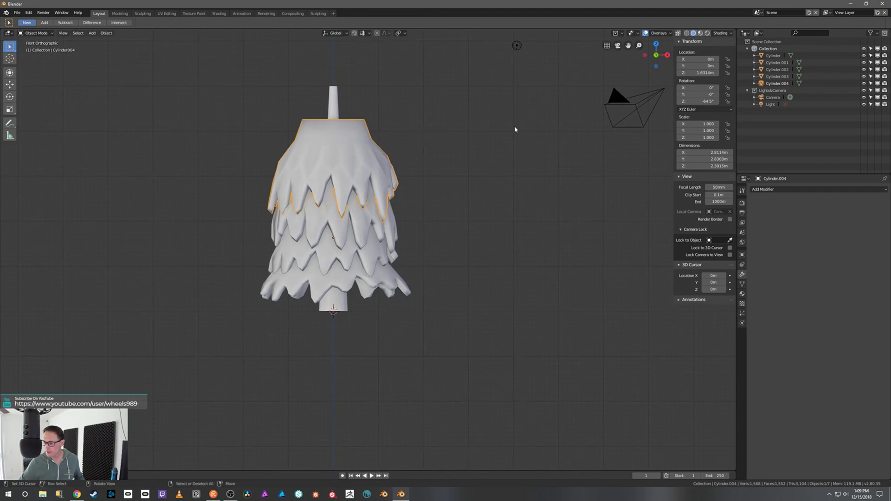
{"action": "key", "text": "s"}
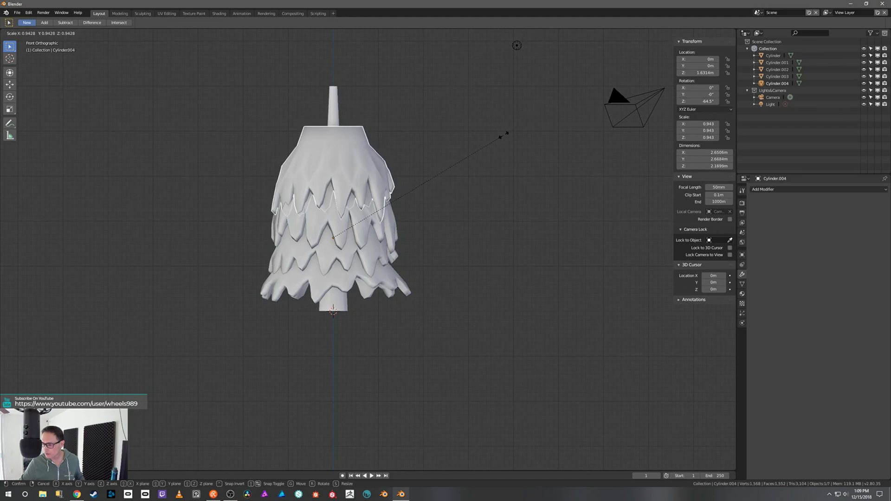
{"action": "right_click", "coordinate": [507, 134]}
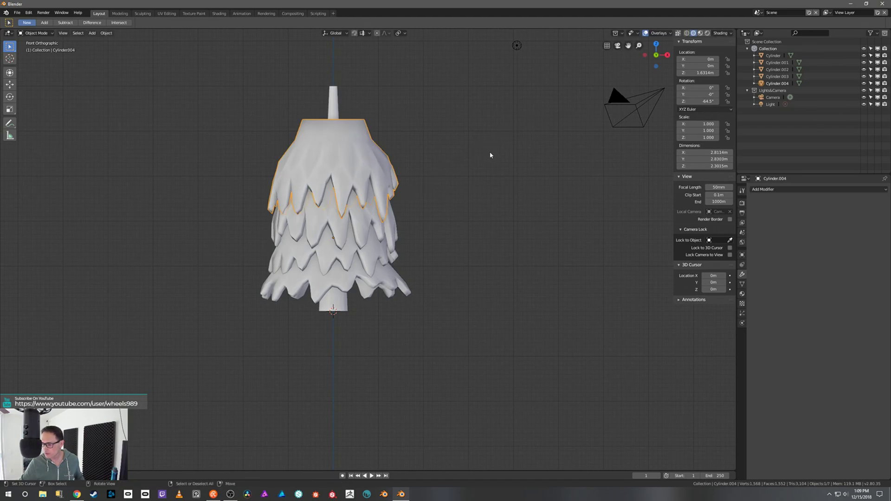
{"action": "scroll", "coordinate": [490, 155], "scroll_direction": "up", "scroll_amount": 2}
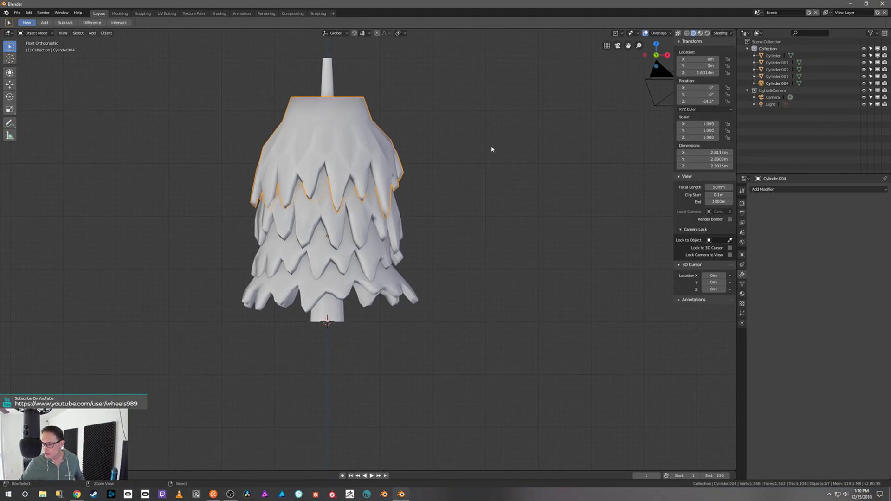
Open the new top layer's mesh for editing and edge-slide its upper rim loops down toward the loop below
{"action": "left_click_drag", "start_coordinate": [492, 148], "coordinate": [497, 156], "text": "alt"}
{"action": "key", "text": "ctrl+Tab"}
{"action": "left_click", "coordinate": [511, 148]}
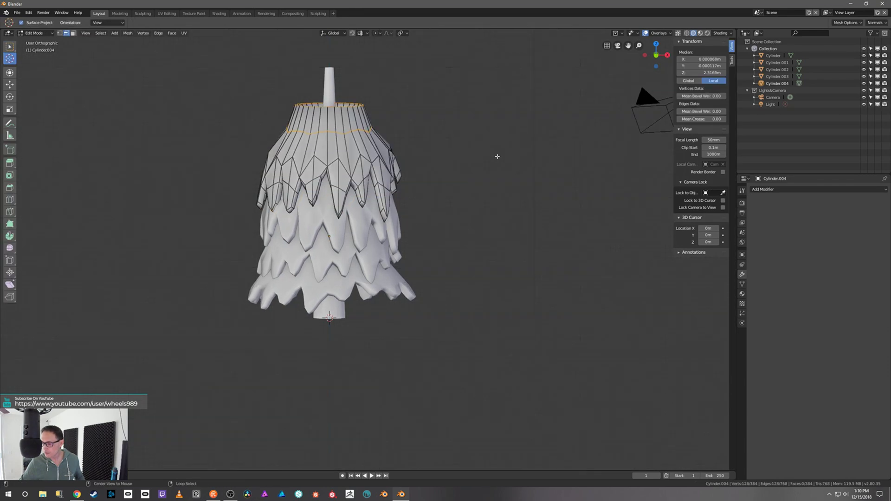
{"action": "key", "text": "KP_7"}
{"action": "mouse_move", "coordinate": [497, 154]}
{"action": "middle_mouse_down"}
{"action": "mouse_move", "coordinate": [498, 141]}
{"action": "mouse_move", "coordinate": [507, 178]}
{"action": "mouse_move", "coordinate": [514, 149]}
{"action": "middle_mouse_up"}
{"action": "scroll", "coordinate": [513, 147], "scroll_direction": "down", "scroll_amount": 5}
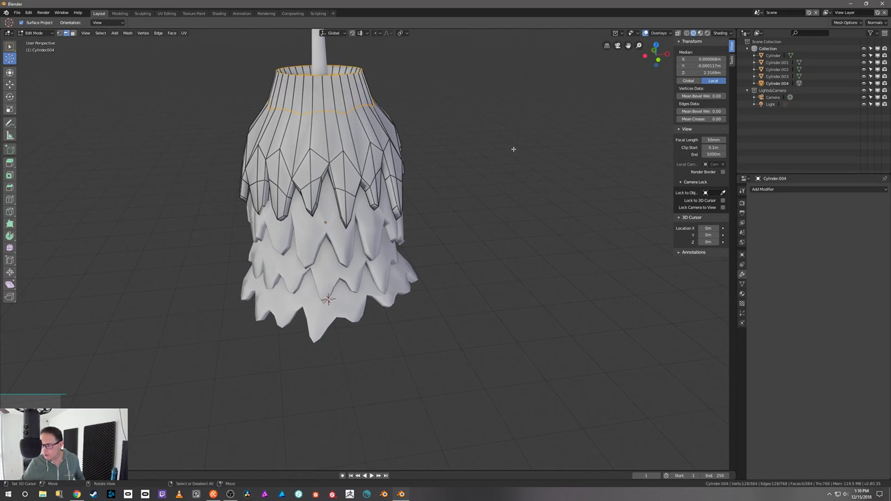
{"action": "left_click", "coordinate": [346, 73]}
{"action": "left_click", "coordinate": [350, 74], "text": "alt"}
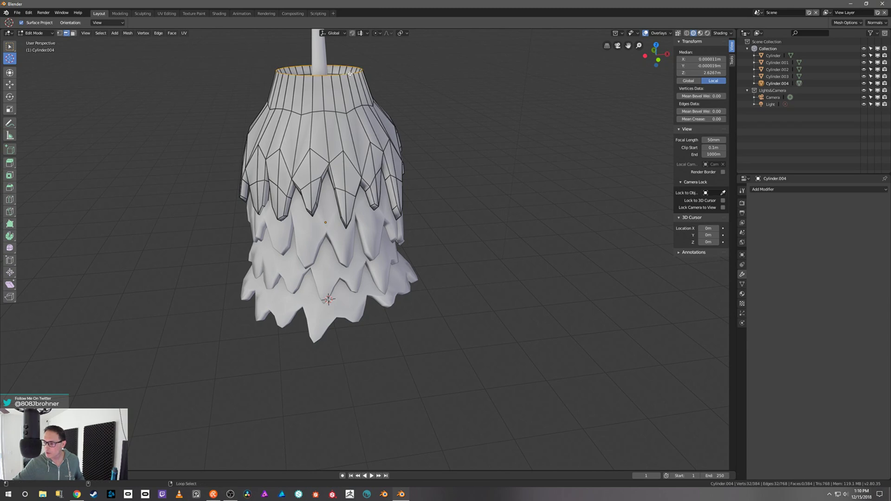
{"action": "key", "text": "g"}
{"action": "key", "text": "g"}
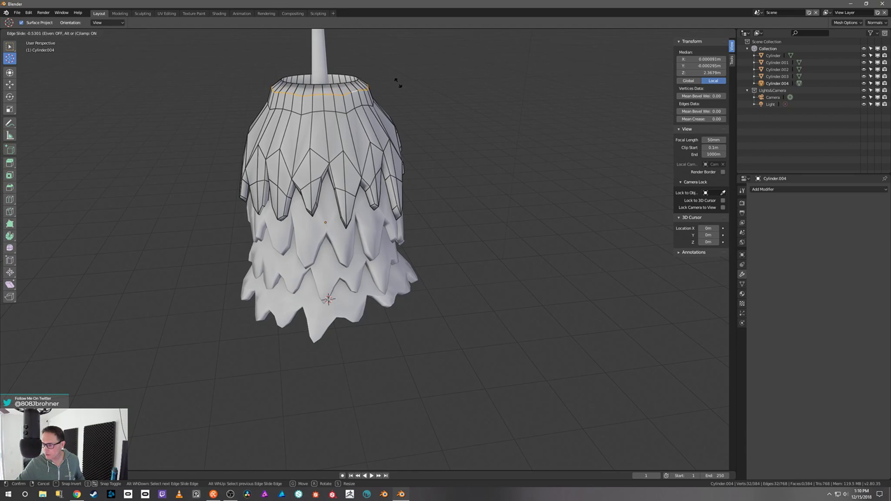
{"action": "left_click", "coordinate": [397, 84]}
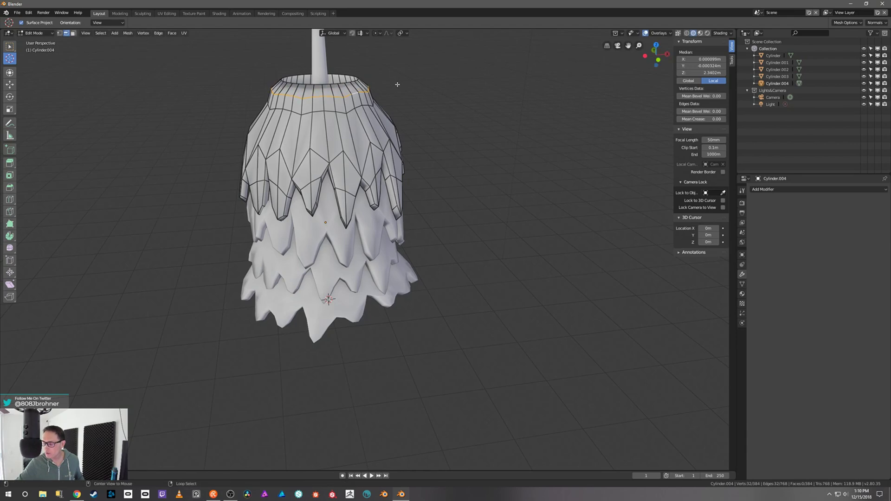
Select the top layer's rim loops and the edge loop below, raise them about 0.42 m along Z, and scale them inward
{"action": "key", "text": "alt+a"}
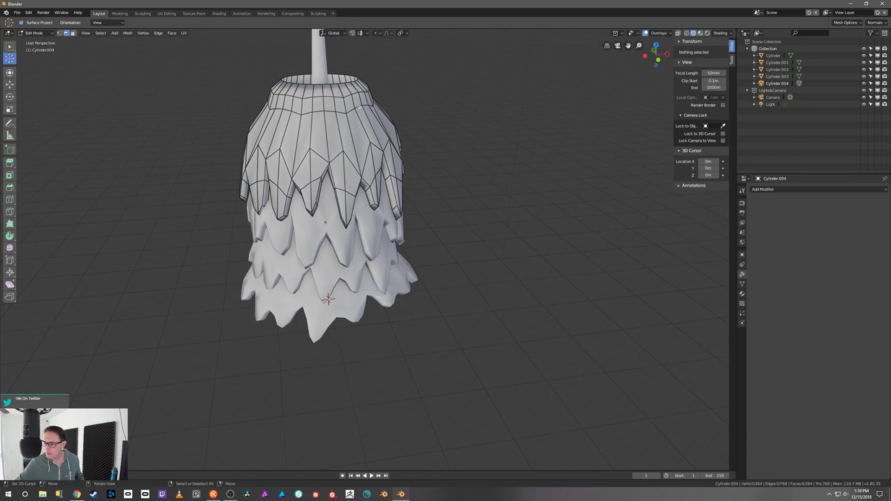
{"action": "middle_click_drag", "start_coordinate": [434, 115], "coordinate": [437, 133], "text": "ctrl"}
{"action": "middle_click_drag", "start_coordinate": [380, 144], "coordinate": [395, 138]}
{"action": "middle_click_drag", "start_coordinate": [500, 103], "coordinate": [494, 120], "text": "ctrl"}
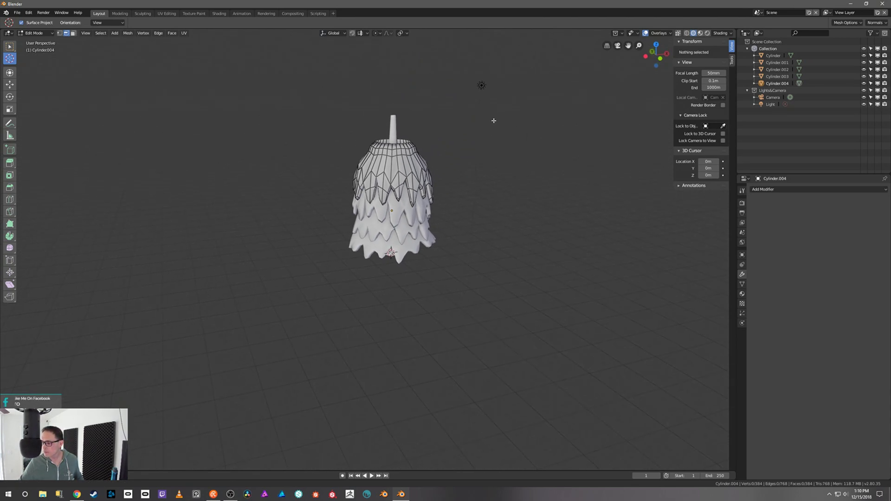
{"action": "left_click", "coordinate": [400, 150], "text": "alt"}
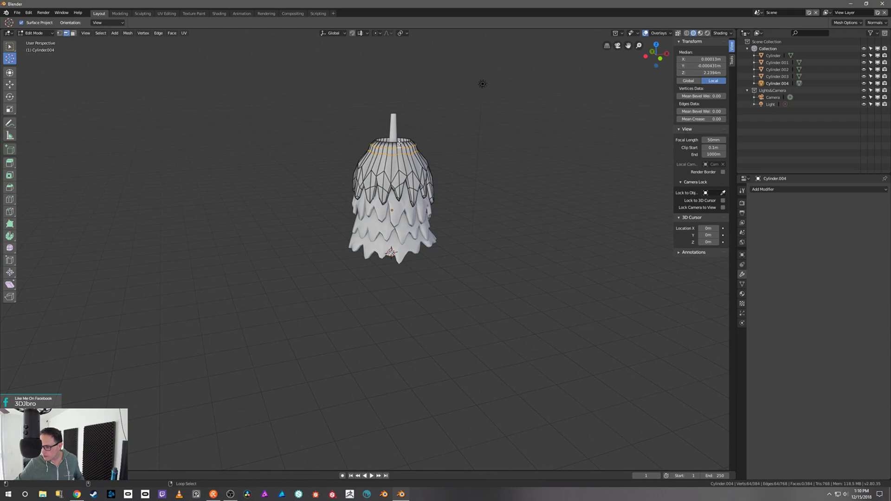
{"action": "left_click", "coordinate": [399, 141], "text": "alt+shift"}
{"action": "key", "text": "g"}
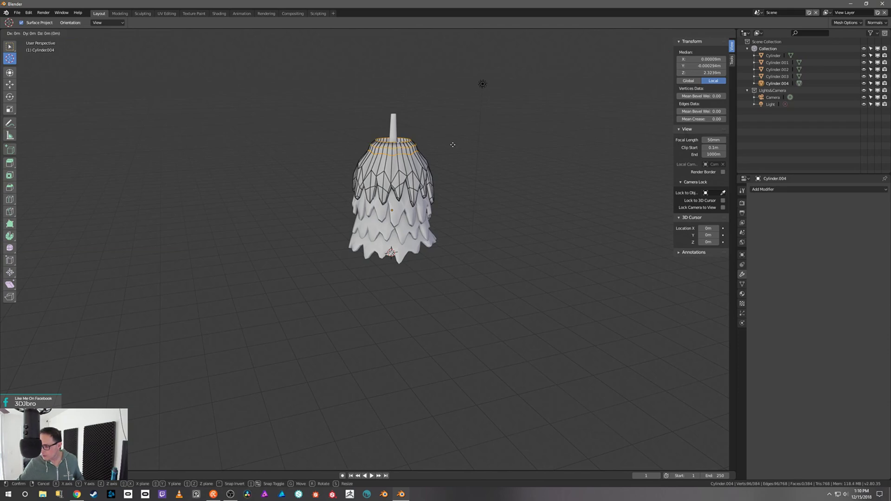
{"action": "key", "text": "z"}
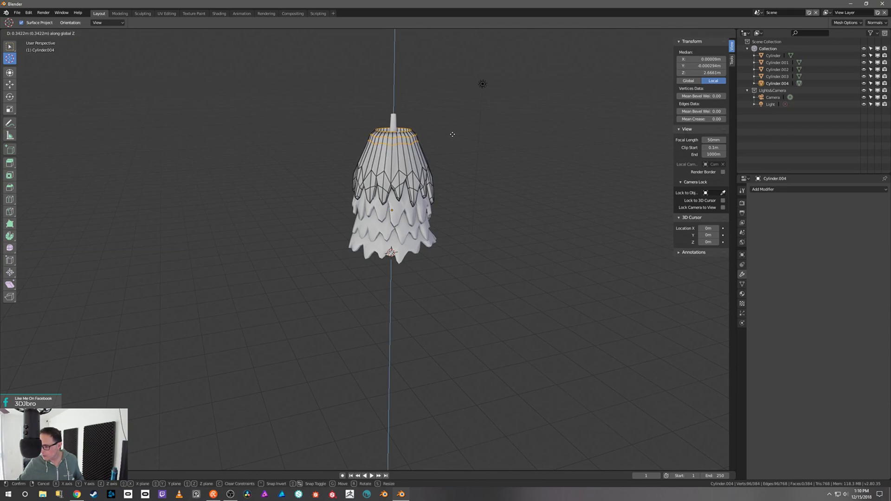
{"action": "left_click", "coordinate": [452, 134]}
{"action": "key", "text": "s"}
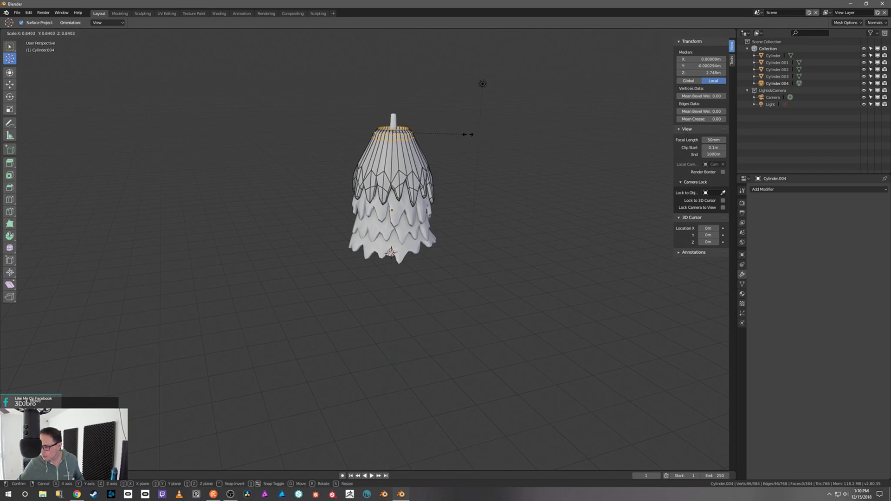
{"action": "left_click", "coordinate": [454, 135]}
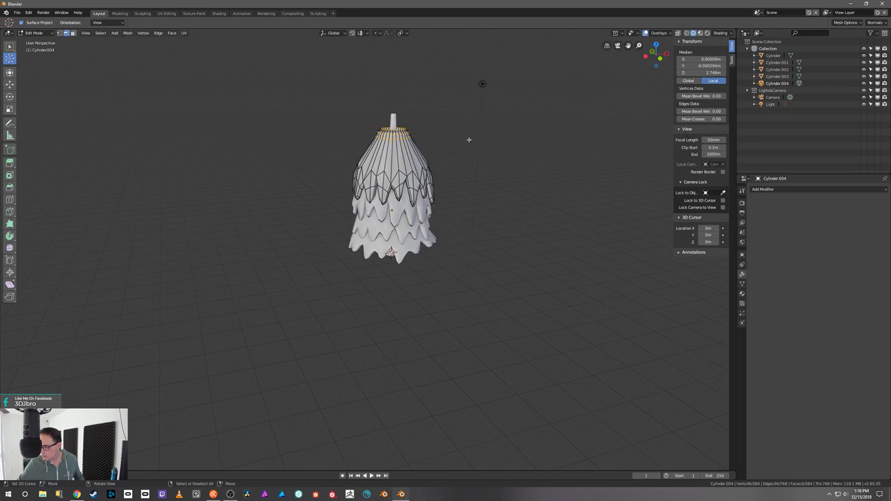
Edge-slide the loop just below the rim down the layer's sides and scale it inward
{"action": "middle_click_drag", "start_coordinate": [469, 140], "coordinate": [436, 171]}
{"action": "scroll", "coordinate": [459, 152], "scroll_direction": "down", "scroll_amount": 2}
{"action": "scroll", "coordinate": [459, 139], "scroll_direction": "up", "scroll_amount": 2}
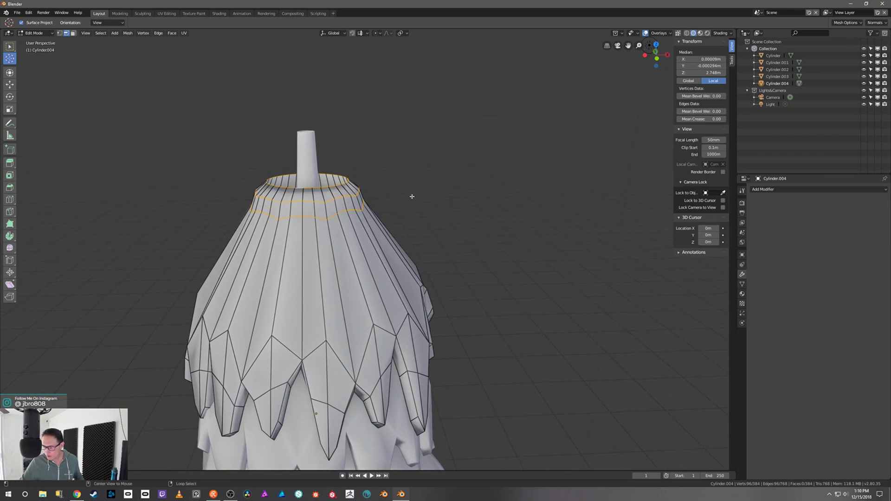
{"action": "key", "text": "alt+a"}
{"action": "left_click", "coordinate": [336, 217], "text": "alt"}
{"action": "key", "text": "g"}
{"action": "key", "text": "g"}
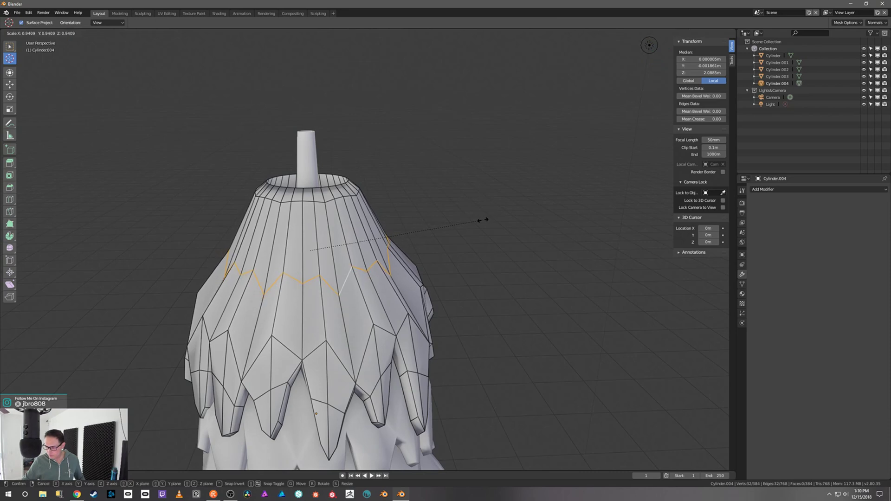
{"action": "left_click", "coordinate": [469, 226]}
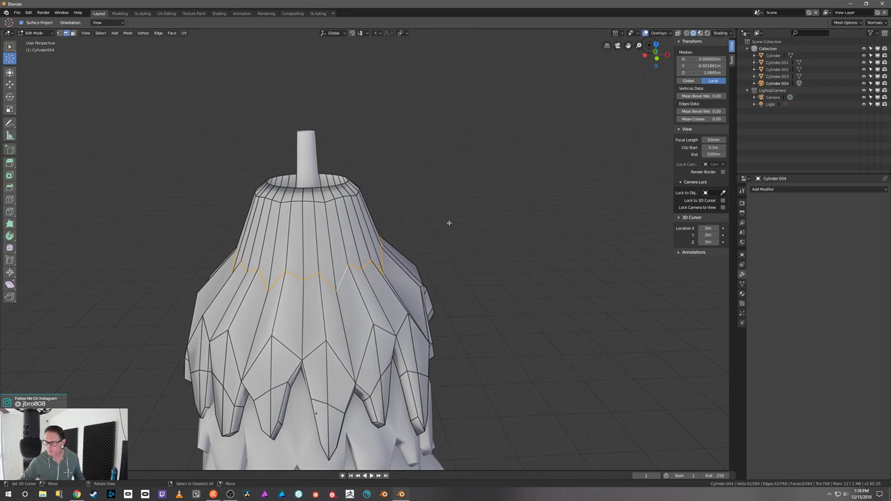
Scale the top layer's inner and outer rim loops inward around the trunk and return to object mode
{"action": "left_click", "coordinate": [327, 187], "text": "alt"}
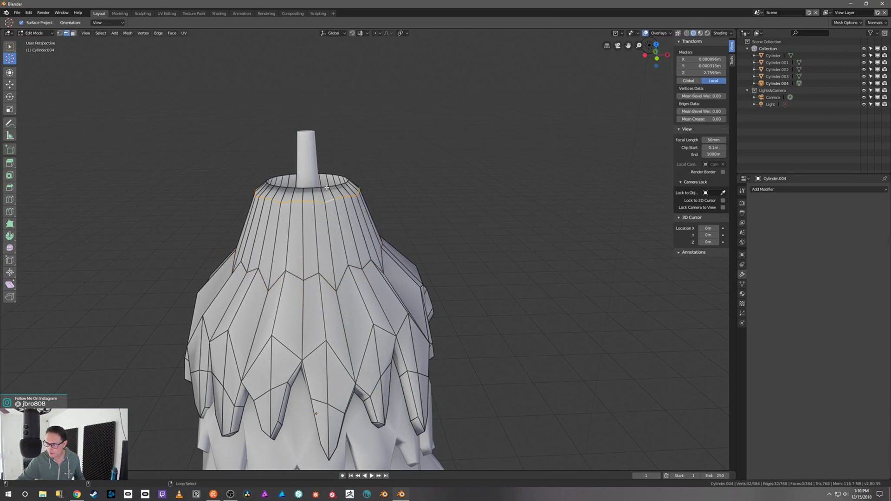
{"action": "key", "text": "s"}
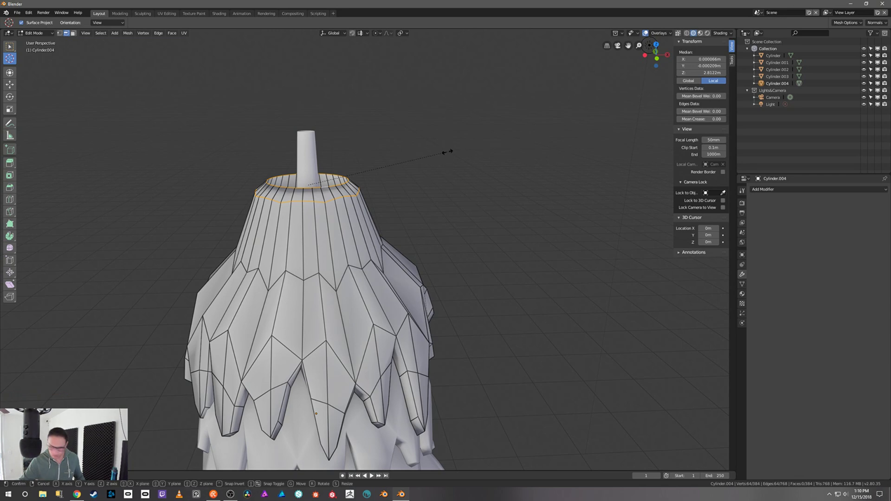
{"action": "left_click", "coordinate": [390, 168]}
{"action": "key", "text": "ctrl+Tab"}
{"action": "left_click", "coordinate": [428, 174]}
{"action": "scroll", "coordinate": [477, 184], "scroll_direction": "down", "scroll_amount": 5}
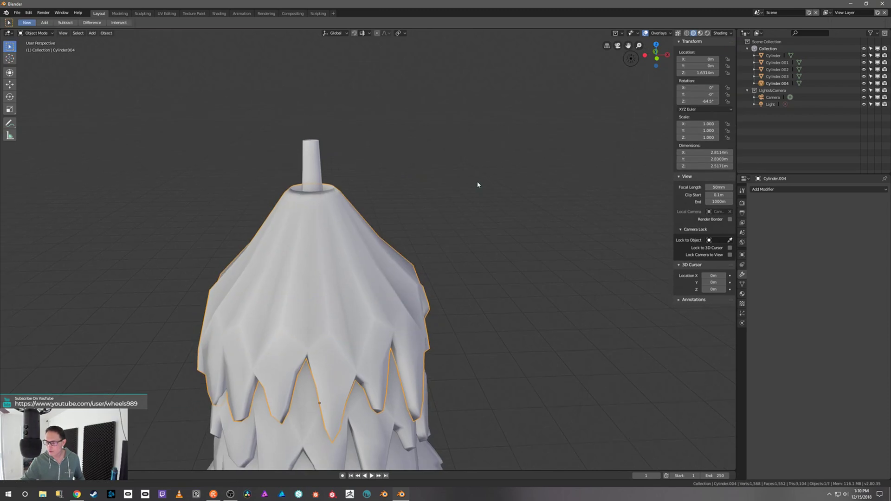
Isolate the top branch layer by hiding all other objects, and open its mesh for editing
{"action": "mouse_move", "coordinate": [473, 216]}
{"action": "middle_mouse_down"}
{"action": "mouse_move", "coordinate": [491, 203]}
{"action": "mouse_move", "coordinate": [483, 210]}
{"action": "middle_mouse_up"}
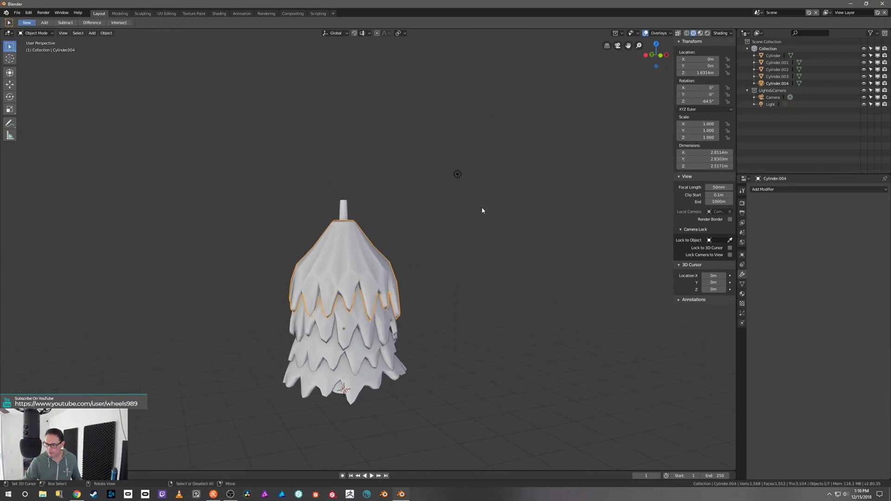
{"action": "middle_click_drag", "start_coordinate": [377, 261], "coordinate": [488, 302]}
{"action": "key", "text": "Tab"}
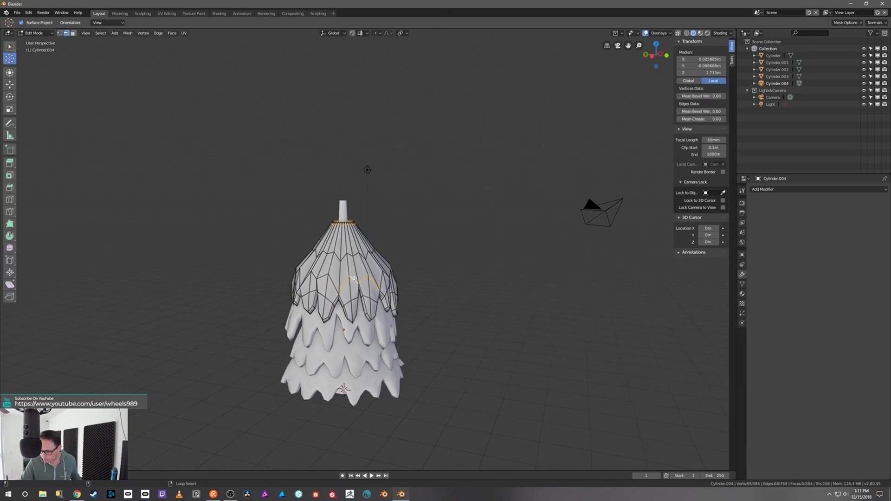
{"action": "middle_click_drag", "start_coordinate": [354, 278], "coordinate": [397, 248]}
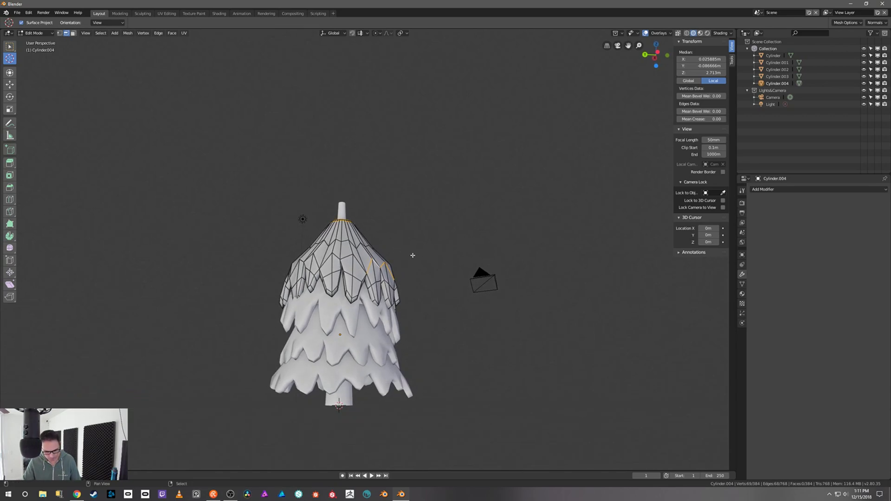
{"action": "key", "text": "shift+h"}
{"action": "key", "text": "ctrl+z"}
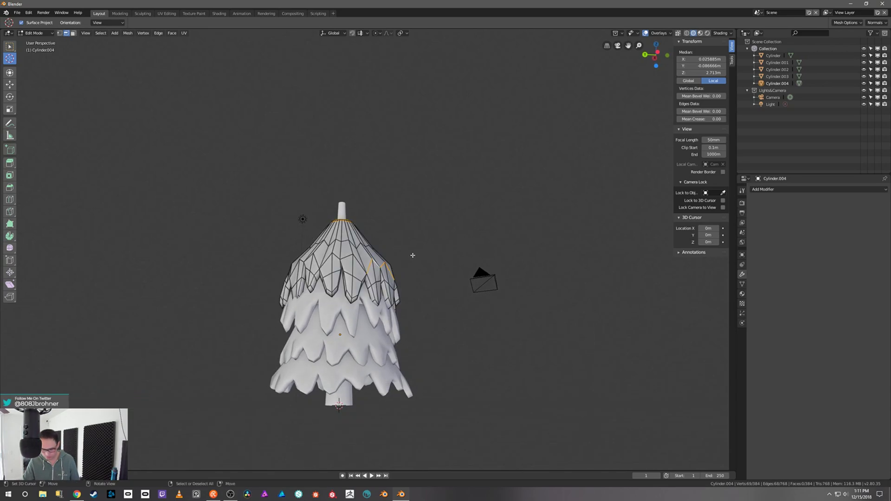
{"action": "key", "text": "Tab"}
{"action": "key", "text": "shift+h"}
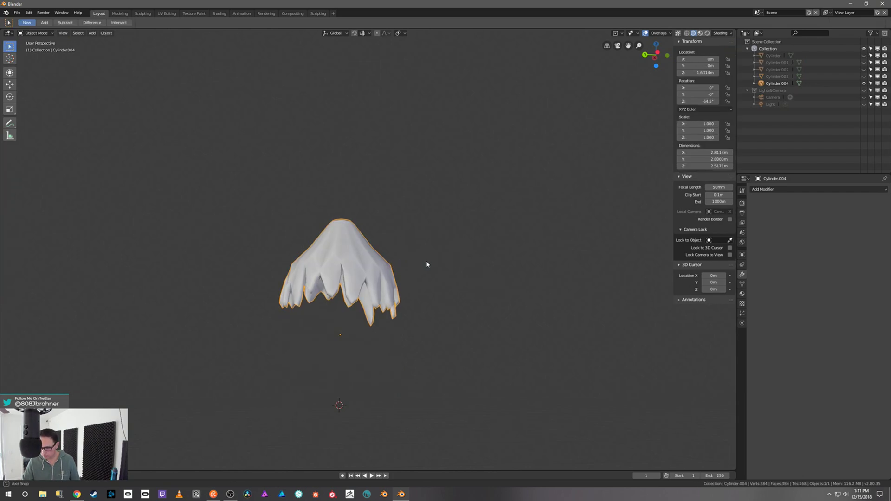
{"action": "key", "text": "Tab"}
{"action": "middle_click_drag", "start_coordinate": [466, 264], "coordinate": [460, 287]}
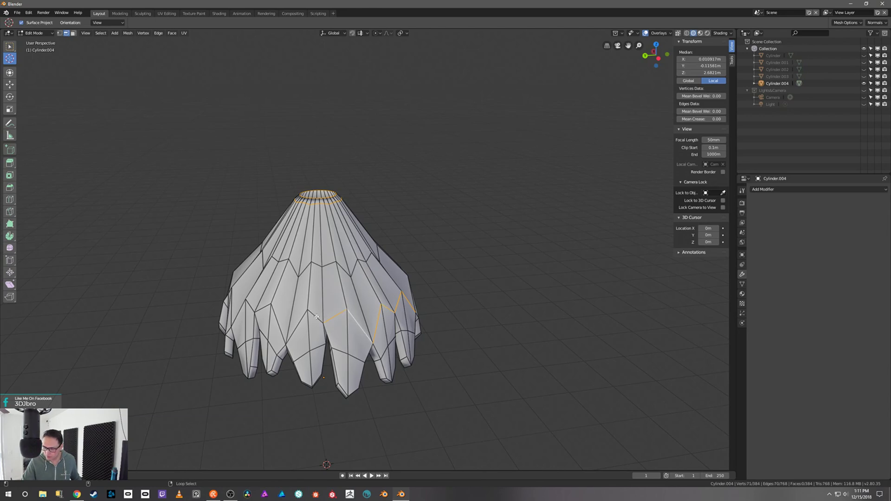
Add the lower jagged edge loop all around the outside of the isolated branch layer to the selection
{"action": "middle_click_drag", "start_coordinate": [272, 303], "coordinate": [337, 320]}
{"action": "right_click", "coordinate": [299, 328], "text": "alt+shift"}
{"action": "middle_click_drag", "start_coordinate": [260, 317], "coordinate": [313, 324]}
{"action": "right_click", "coordinate": [299, 337], "text": "alt+shift"}
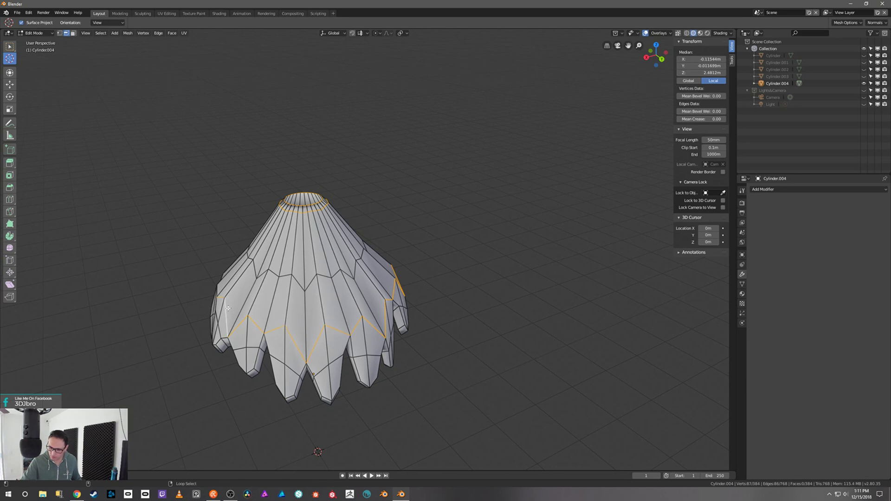
{"action": "middle_click_drag", "start_coordinate": [227, 308], "coordinate": [285, 335]}
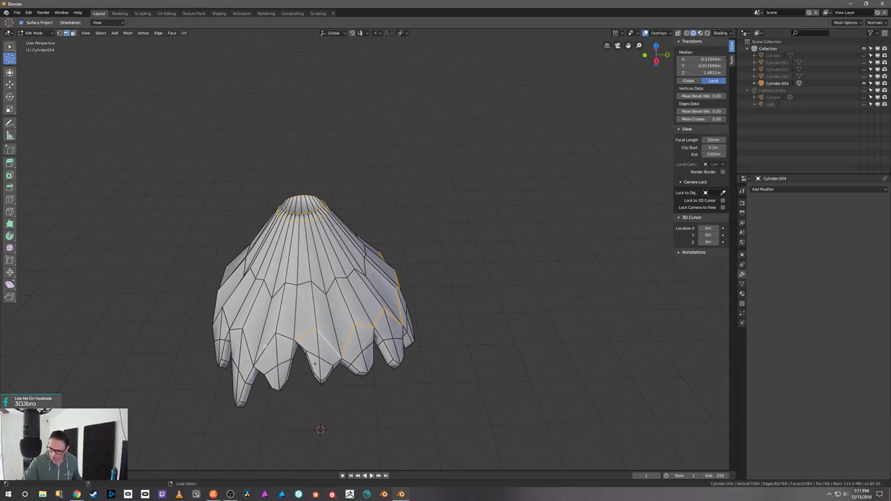
{"action": "right_click", "coordinate": [228, 320], "text": "alt+shift"}
{"action": "middle_click_drag", "start_coordinate": [228, 320], "coordinate": [291, 347]}
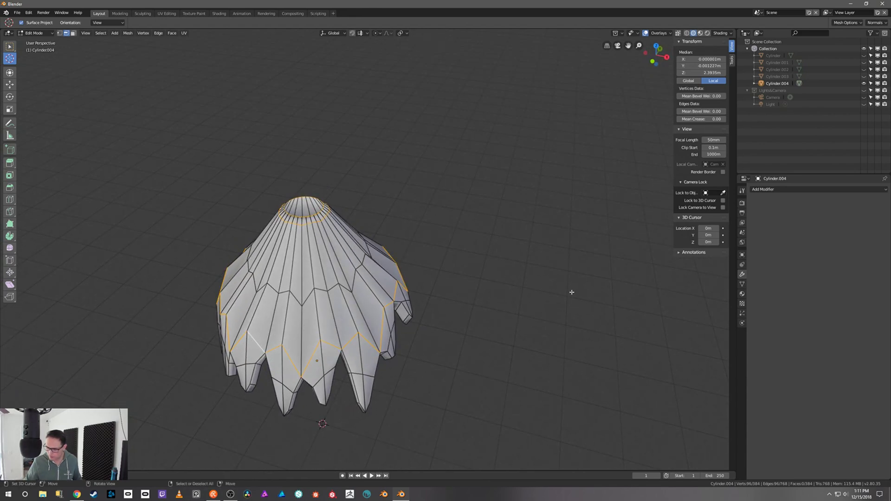
{"action": "middle_click_drag", "start_coordinate": [571, 292], "coordinate": [508, 260]}
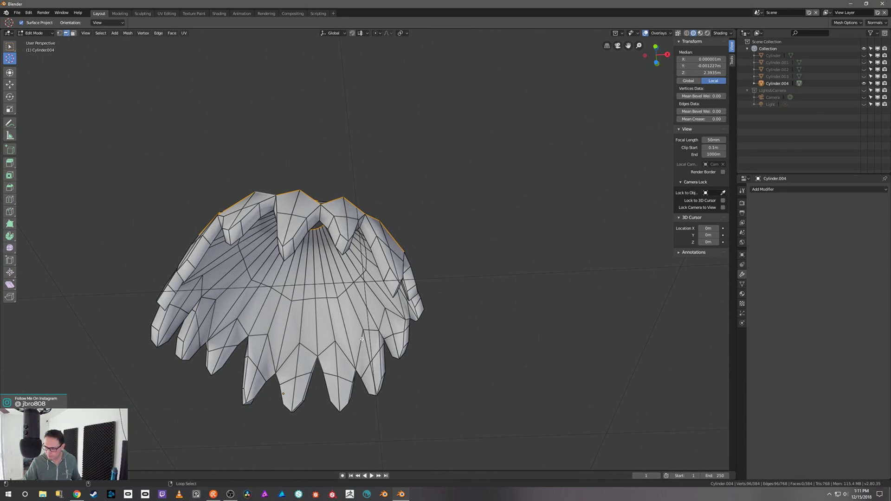
Add the lower jagged loop on the layer's inside and the upper jagged loops on both sides to the selection
{"action": "right_click", "coordinate": [327, 346], "text": "alt+shift"}
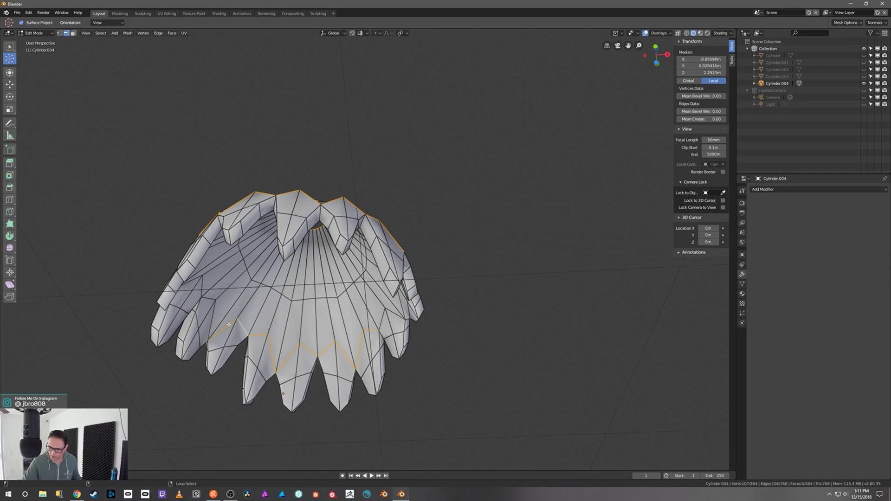
{"action": "right_click", "coordinate": [205, 291], "text": "alt+shift"}
{"action": "middle_click_drag", "start_coordinate": [204, 291], "coordinate": [212, 256]}
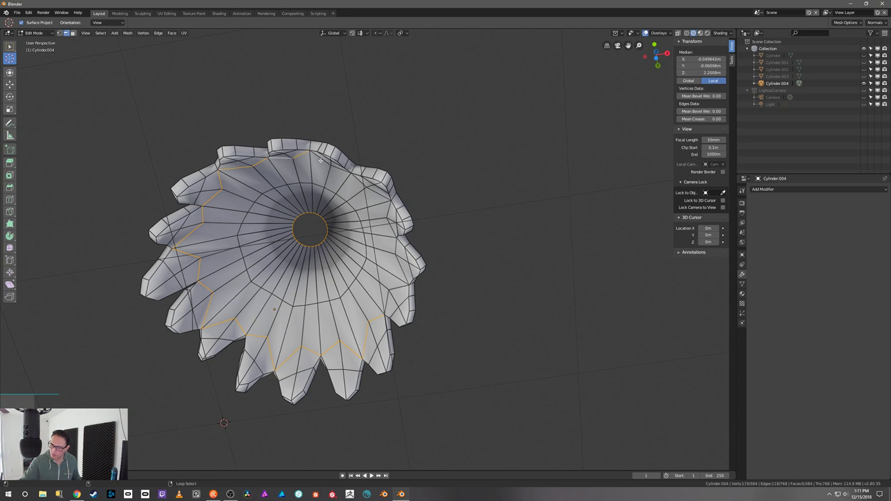
{"action": "middle_click_drag", "start_coordinate": [385, 171], "coordinate": [482, 210]}
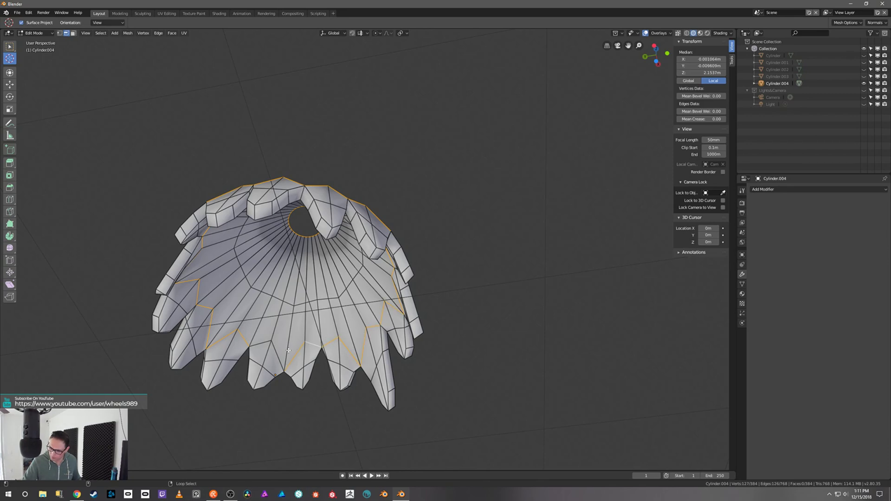
{"action": "right_click", "coordinate": [278, 297], "text": "alt+shift"}
{"action": "middle_click_drag", "start_coordinate": [493, 251], "coordinate": [497, 320]}
{"action": "right_click", "coordinate": [314, 263], "text": "alt+shift"}
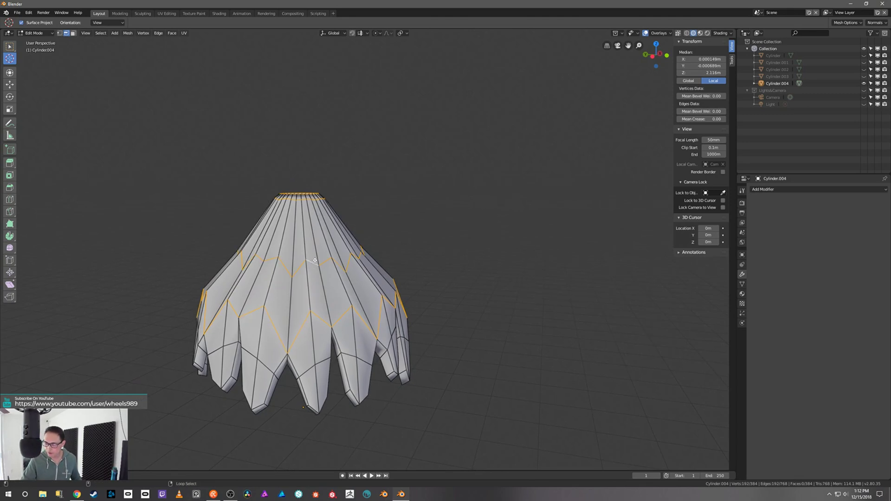
Scale the selected loops inward to slim the branch layer and return to object mode
{"action": "key", "text": "s"}
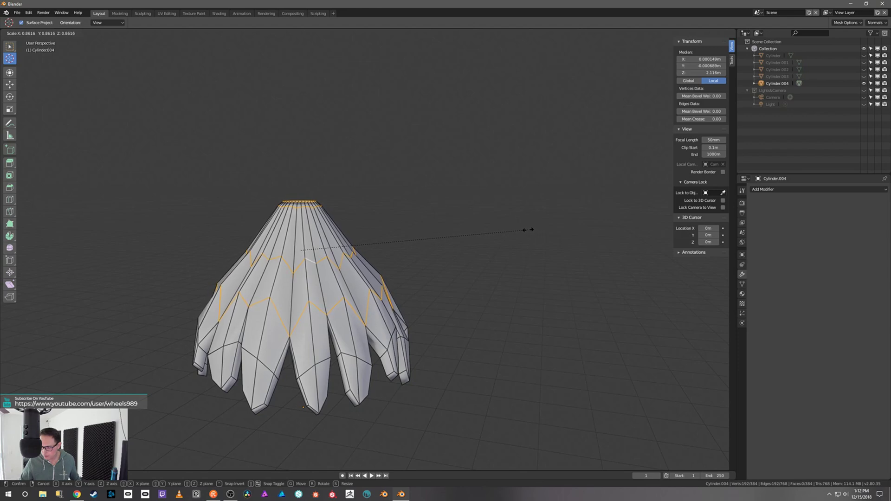
{"action": "left_click", "coordinate": [514, 233]}
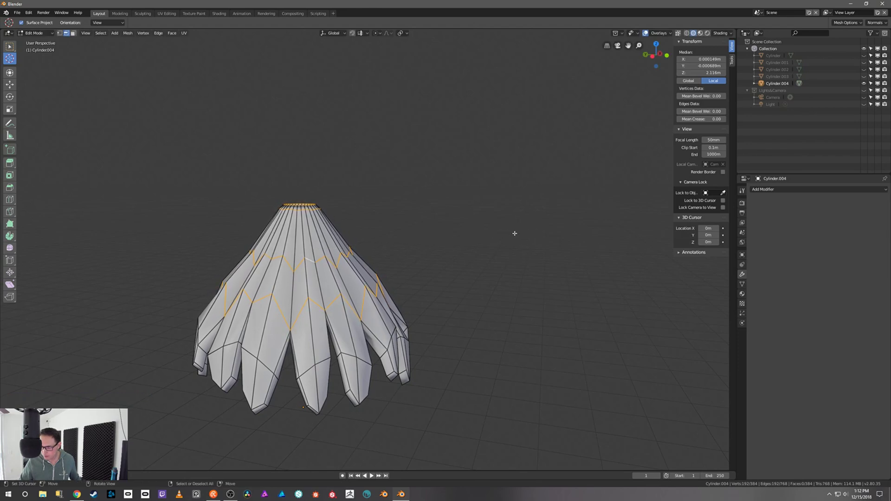
{"action": "middle_click_drag", "start_coordinate": [523, 237], "coordinate": [523, 227]}
{"action": "scroll", "coordinate": [526, 240], "scroll_direction": "down", "scroll_amount": 2}
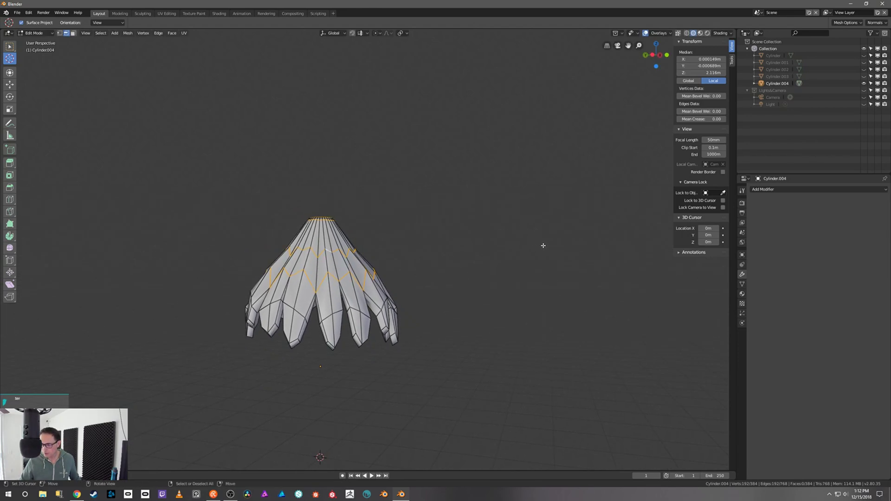
{"action": "key", "text": "Tab"}
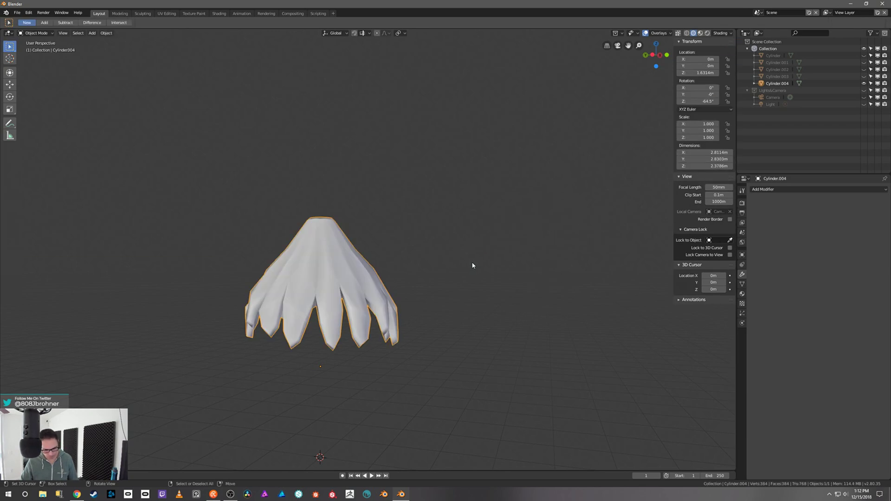
Unhide all objects, clear the selection, and hide the Lights&Camera collection
{"action": "key", "text": "alt+h"}
{"action": "scroll", "coordinate": [482, 271], "scroll_direction": "down", "scroll_amount": 3}
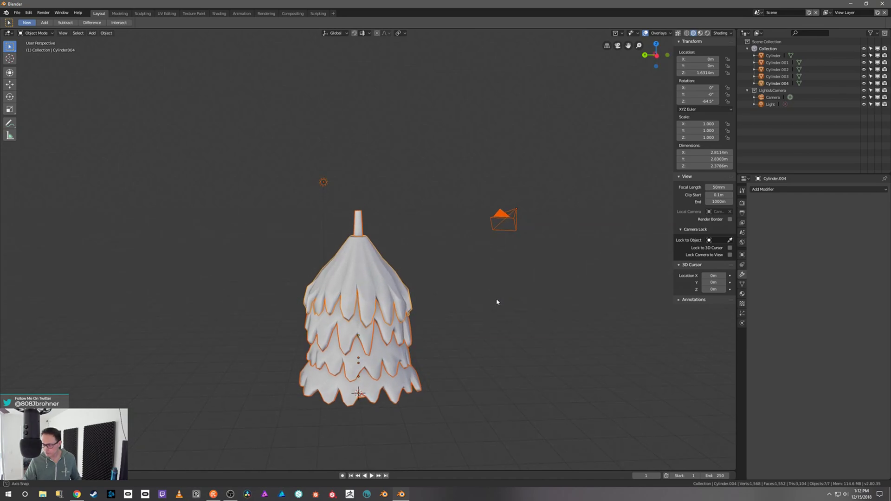
{"action": "mouse_move", "coordinate": [497, 301]}
{"action": "middle_mouse_down"}
{"action": "mouse_move", "coordinate": [493, 312]}
{"action": "mouse_move", "coordinate": [486, 293]}
{"action": "mouse_move", "coordinate": [501, 296]}
{"action": "mouse_move", "coordinate": [503, 284]}
{"action": "mouse_move", "coordinate": [497, 304]}
{"action": "mouse_move", "coordinate": [485, 289]}
{"action": "middle_mouse_up"}
{"action": "key", "text": "alt+a"}
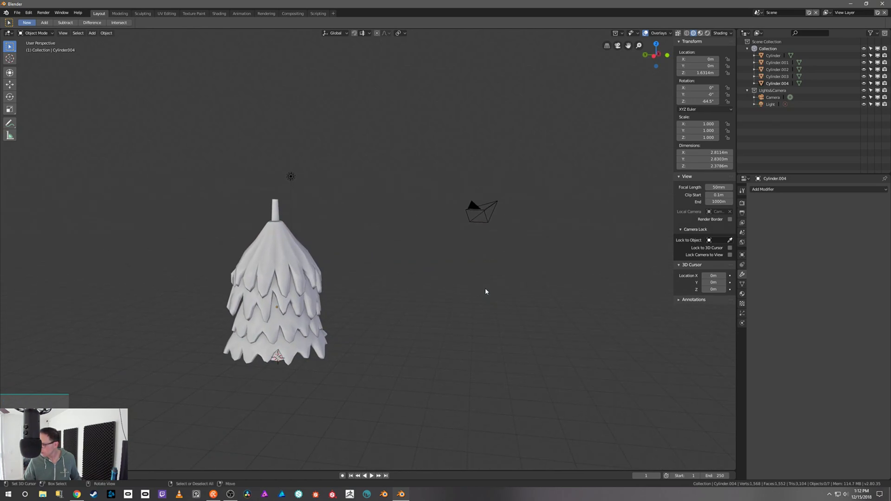
{"action": "left_click", "coordinate": [864, 90]}
{"action": "middle_click_drag", "start_coordinate": [423, 297], "coordinate": [495, 279], "text": "shift"}
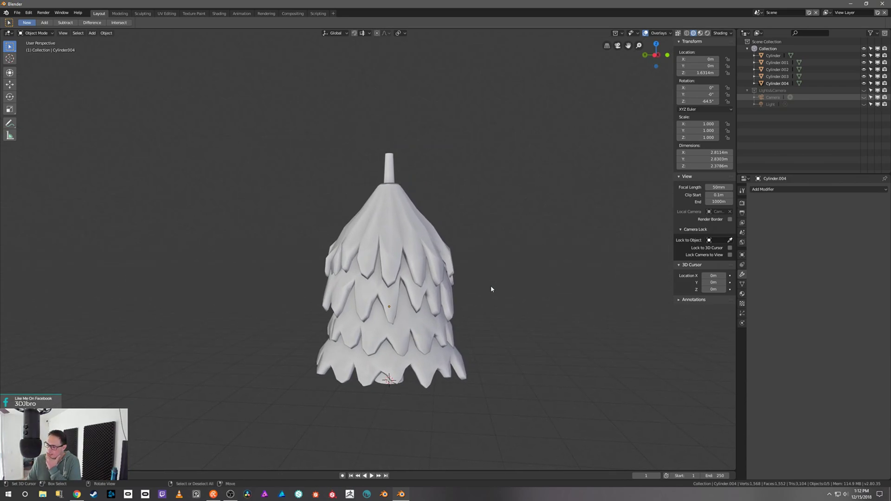
Delete the top two branch layers, keeping the trunk and the two lowest layers
{"action": "middle_click_drag", "start_coordinate": [492, 288], "coordinate": [492, 297]}
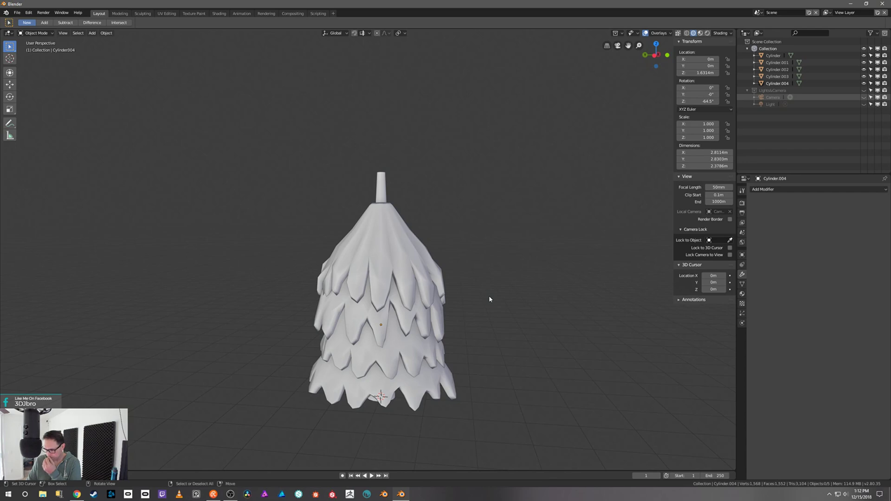
{"action": "mouse_move", "coordinate": [490, 299]}
{"action": "middle_mouse_down", "text": "shift"}
{"action": "mouse_move", "coordinate": [503, 296]}
{"action": "mouse_move", "coordinate": [488, 297]}
{"action": "middle_mouse_up", "text": "shift"}
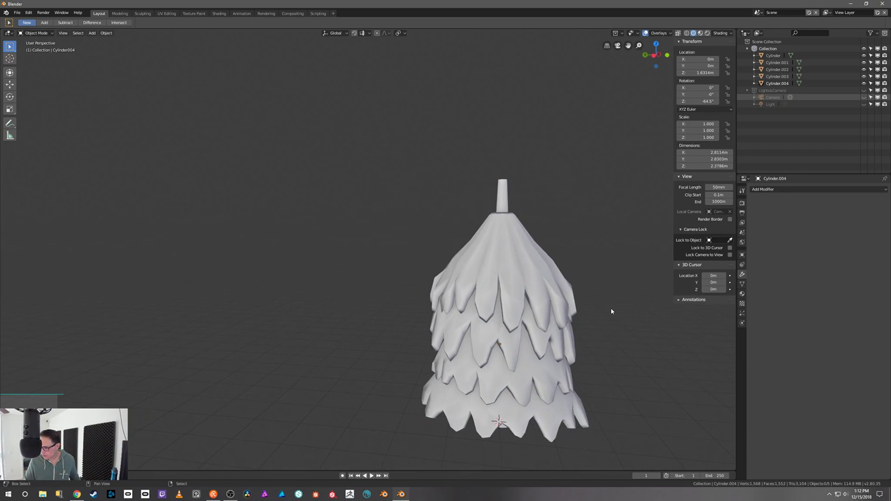
{"action": "middle_click_drag", "start_coordinate": [599, 307], "coordinate": [467, 279], "text": "shift"}
{"action": "middle_click_drag", "start_coordinate": [464, 328], "coordinate": [412, 345]}
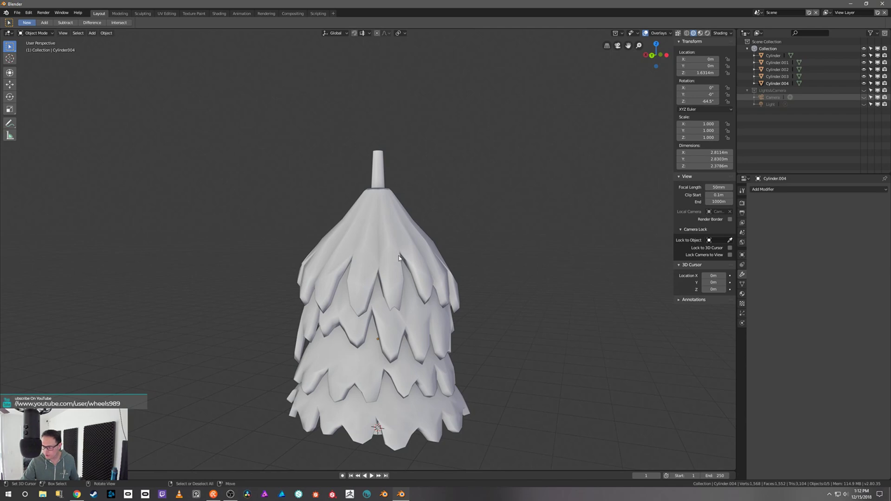
{"action": "middle_click_drag", "start_coordinate": [399, 258], "coordinate": [454, 242]}
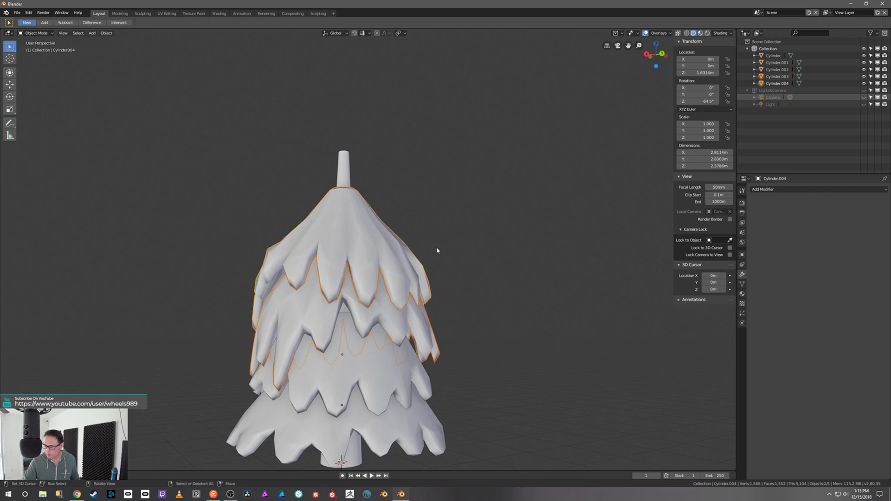
{"action": "left_click", "coordinate": [441, 252]}
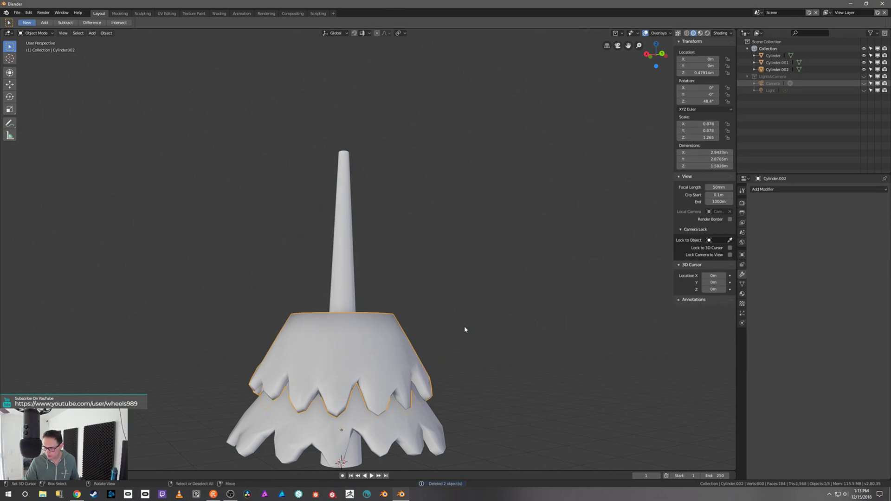
In front view, duplicate the upper remaining branch layer and raise the copy about 0.78 m along Z
{"action": "middle_click_drag", "start_coordinate": [526, 338], "coordinate": [531, 340]}
{"action": "key", "text": "grave"}
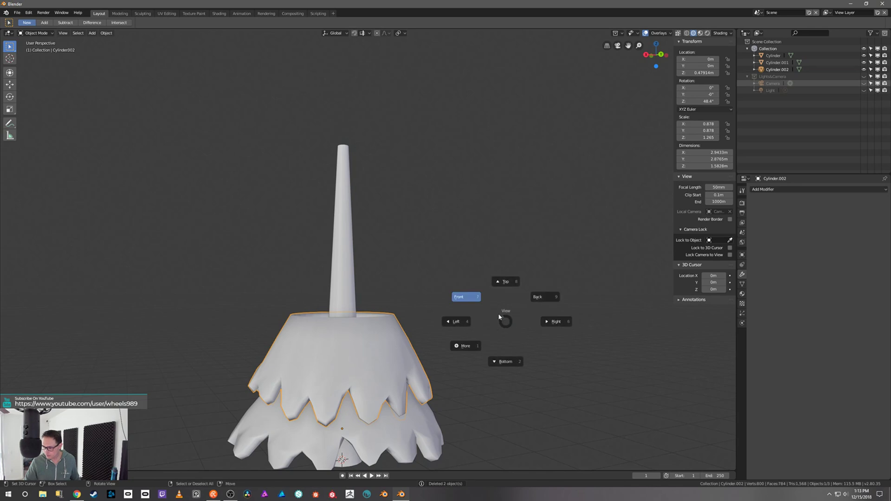
{"action": "left_click", "coordinate": [472, 303]}
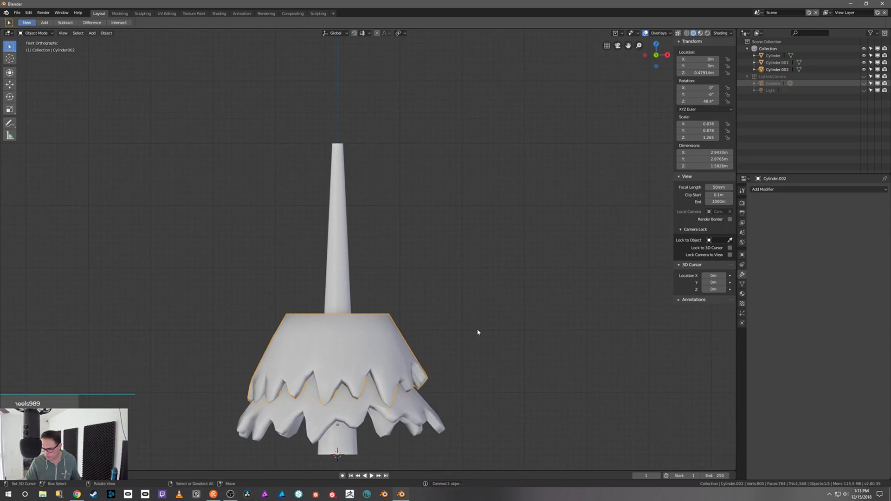
{"action": "key", "text": "shift+d"}
{"action": "key", "text": "z"}
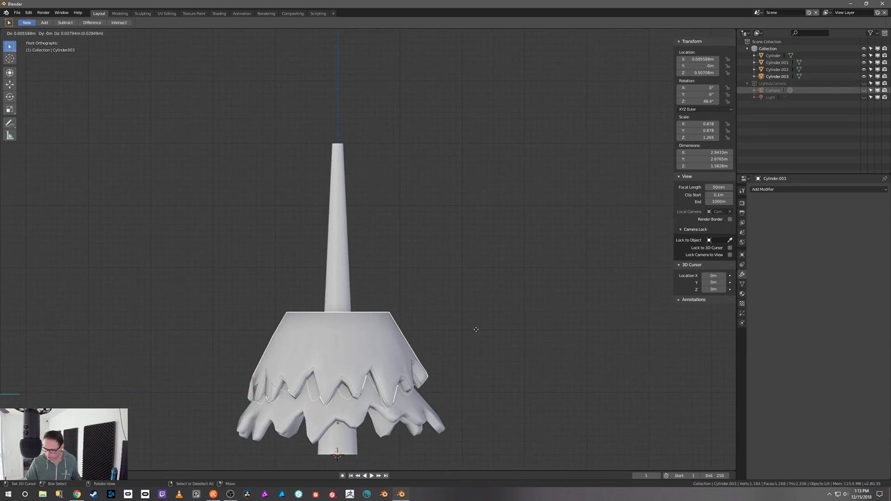
{"action": "left_click", "coordinate": [474, 284]}
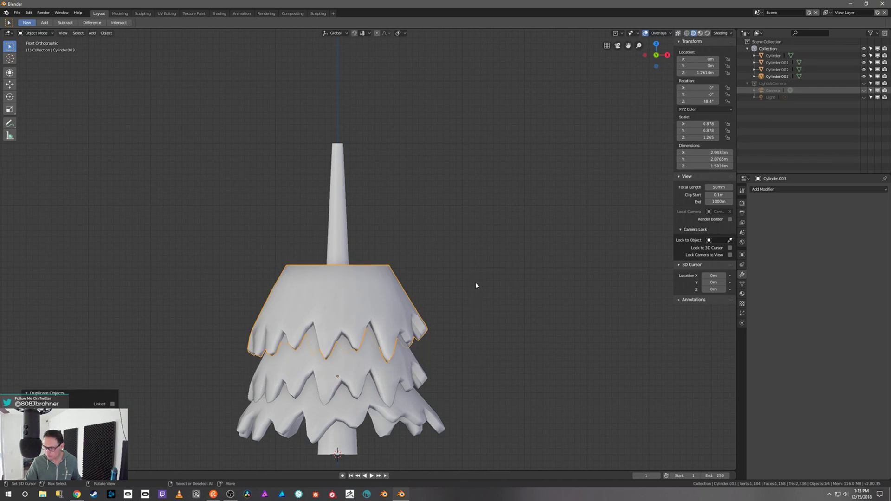
Rotate the copied branch layer around Z to about 103°
{"action": "key", "text": "r"}
{"action": "key", "text": "z"}
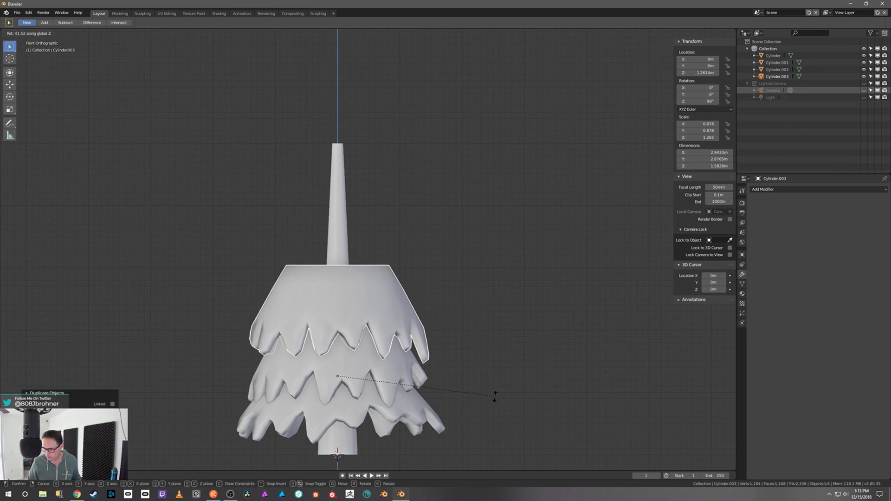
{"action": "left_click", "coordinate": [493, 433]}
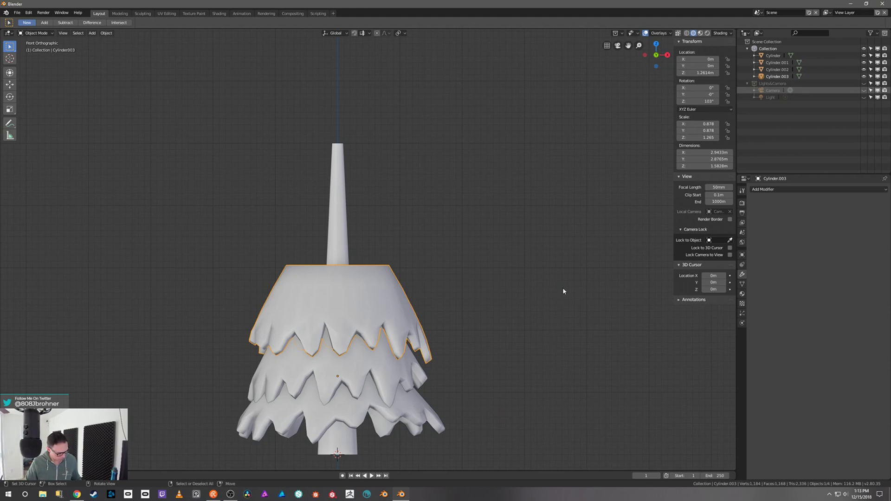
Scale the copied layer down to about 0.776 in X and Y and stretch it along Z to about 1.52
{"action": "key", "text": "s"}
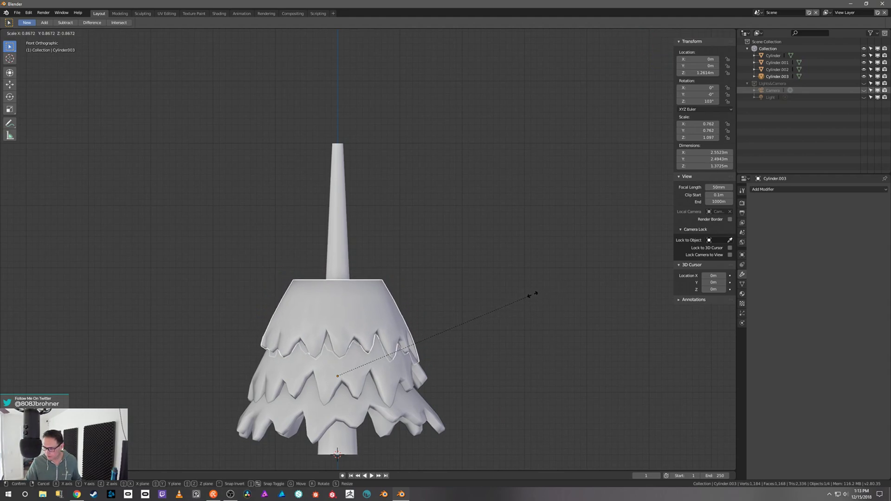
{"action": "left_click", "coordinate": [536, 293]}
{"action": "key", "text": "s"}
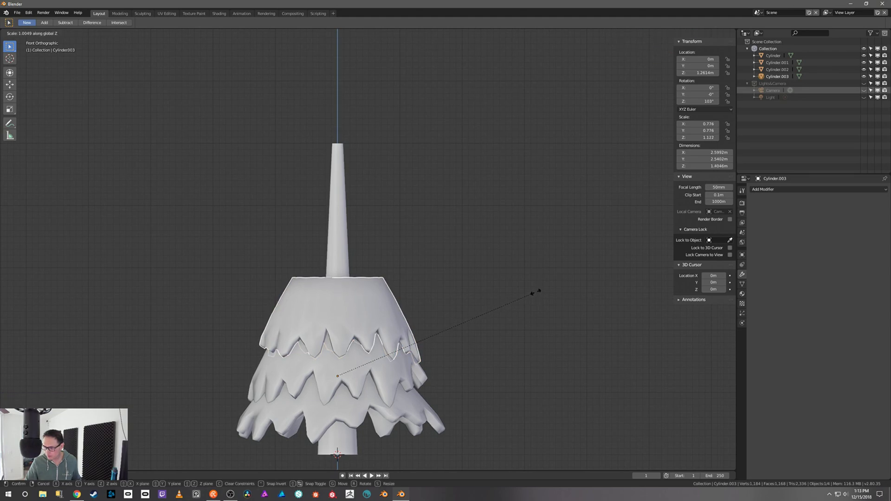
{"action": "left_click", "coordinate": [595, 243]}
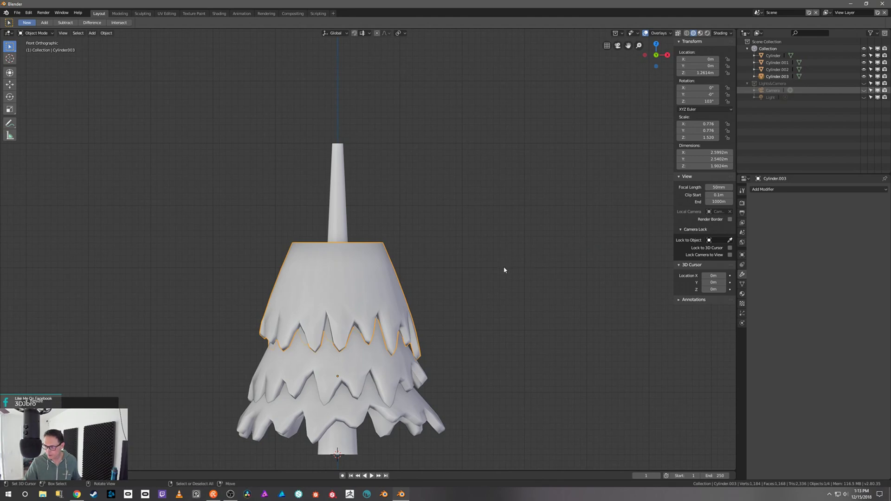
Duplicate the third branch layer and raise the new copy about 1.05 m along Z
{"action": "middle_click_drag", "start_coordinate": [506, 268], "coordinate": [514, 219], "text": "ctrl"}
{"action": "key", "text": "shift+d"}
{"action": "key", "text": "z"}
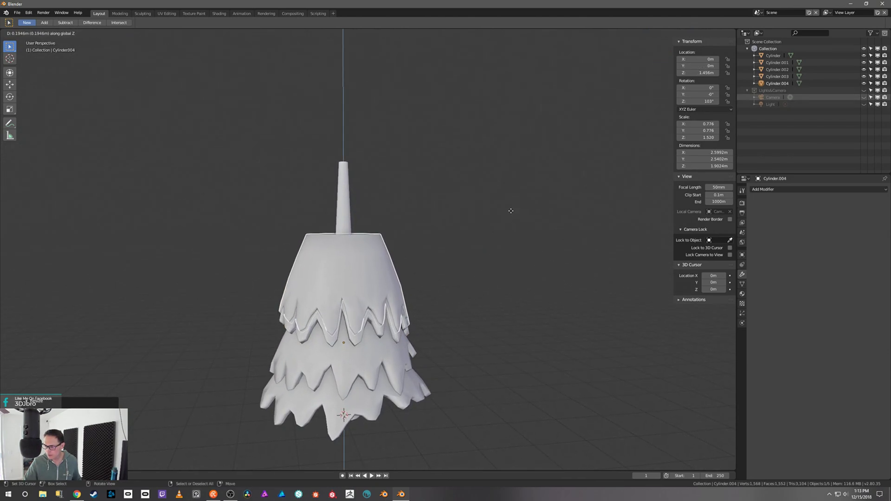
{"action": "left_click", "coordinate": [508, 172]}
Rotate the new top layer around Z to about 7.2° and lower it to a Z location of about 2.02 m
{"action": "key", "text": "r"}
{"action": "key", "text": "z"}
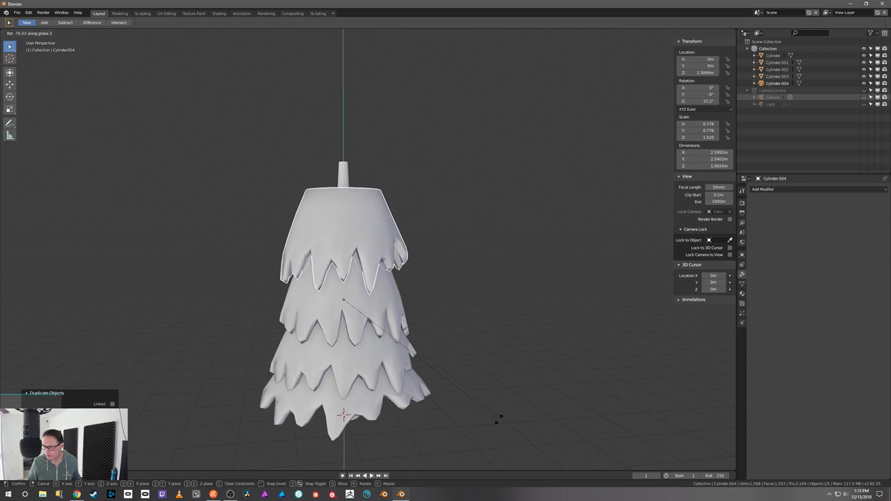
{"action": "left_click", "coordinate": [498, 378]}
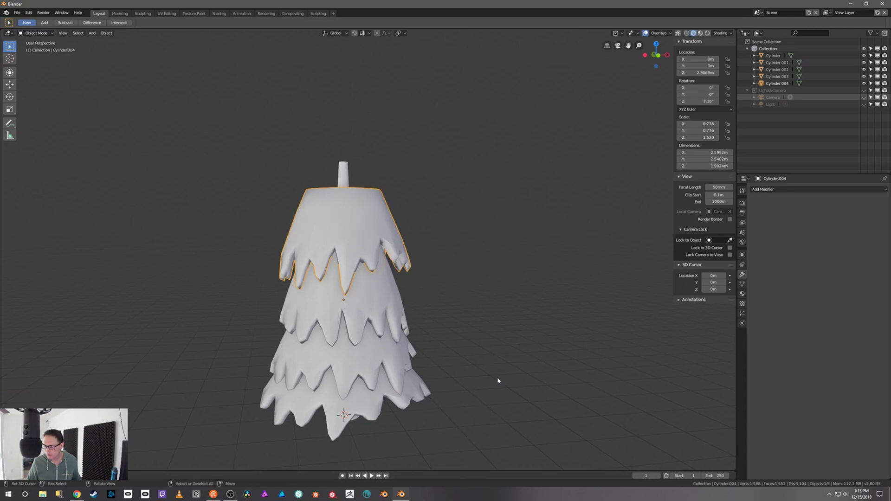
{"action": "key", "text": "z"}
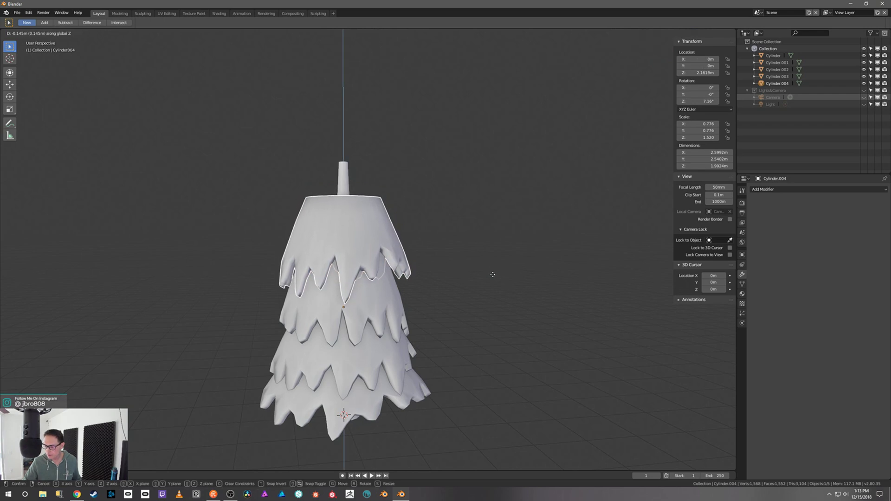
{"action": "left_click", "coordinate": [494, 284]}
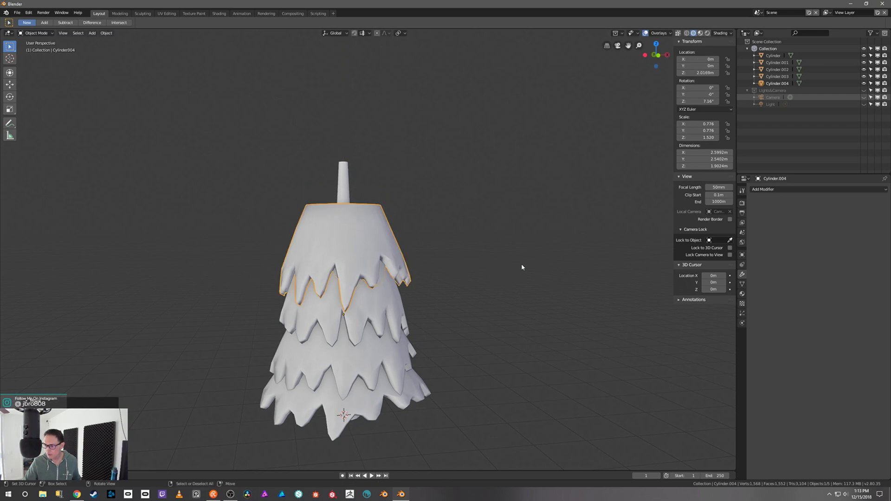
Scale the top branch layer down to about 0.695 in X and Y and 1.362 in Z
{"action": "key", "text": "s"}
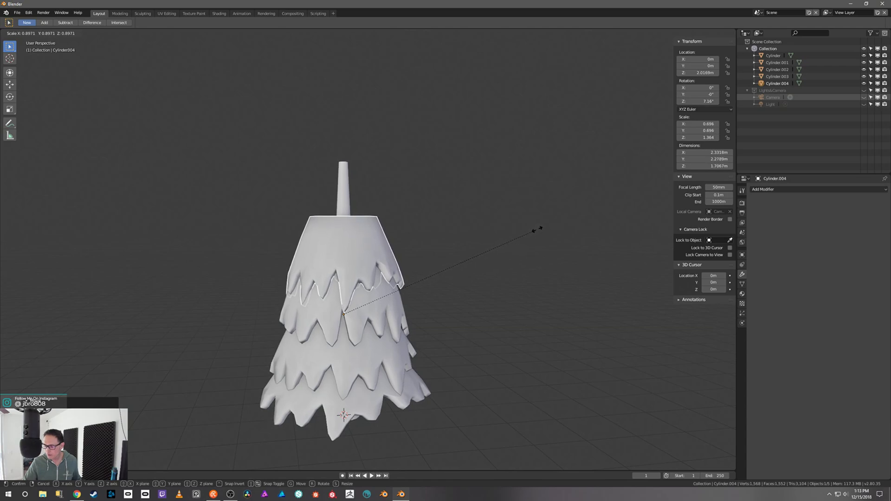
{"action": "left_click", "coordinate": [537, 232]}
{"action": "mouse_move", "coordinate": [536, 259]}
{"action": "middle_mouse_down"}
{"action": "mouse_move", "coordinate": [564, 237]}
{"action": "mouse_move", "coordinate": [531, 280]}
{"action": "mouse_move", "coordinate": [528, 244]}
{"action": "middle_mouse_up"}
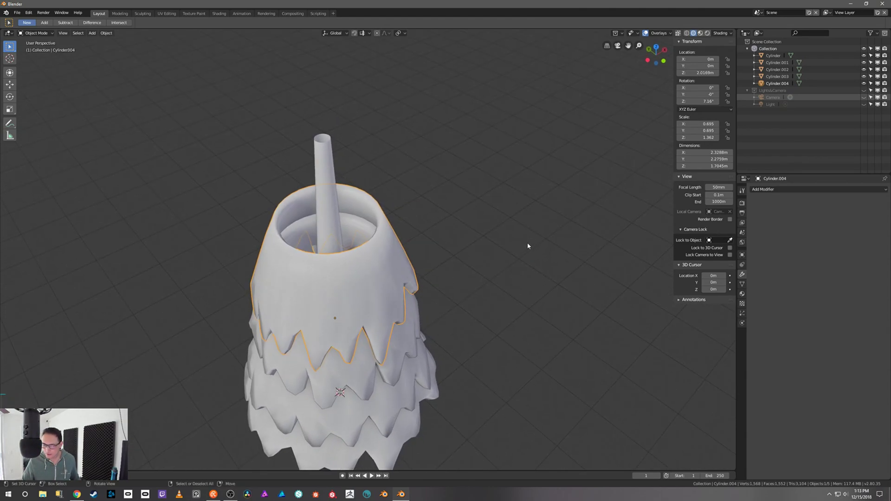
Apply the top layer's rotation and scale, and inspect its mesh in Edit Mode from several angles
{"action": "key", "text": "ctrl+Tab"}
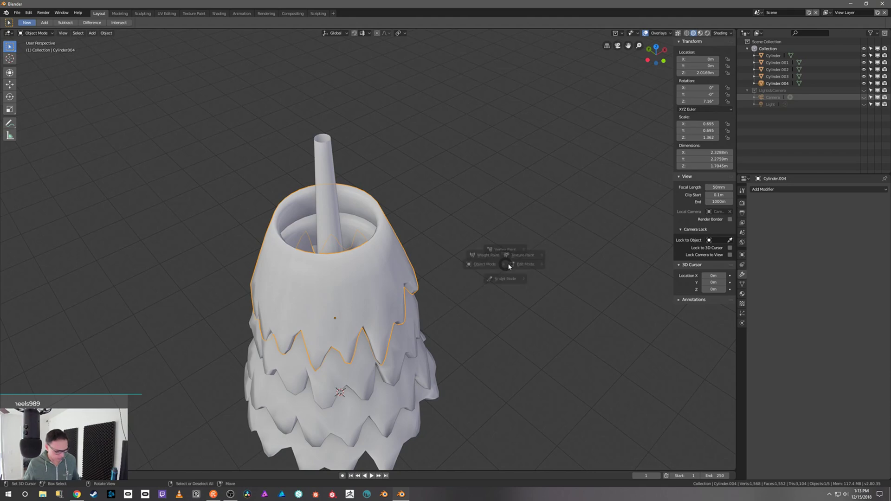
{"action": "left_click", "coordinate": [546, 260]}
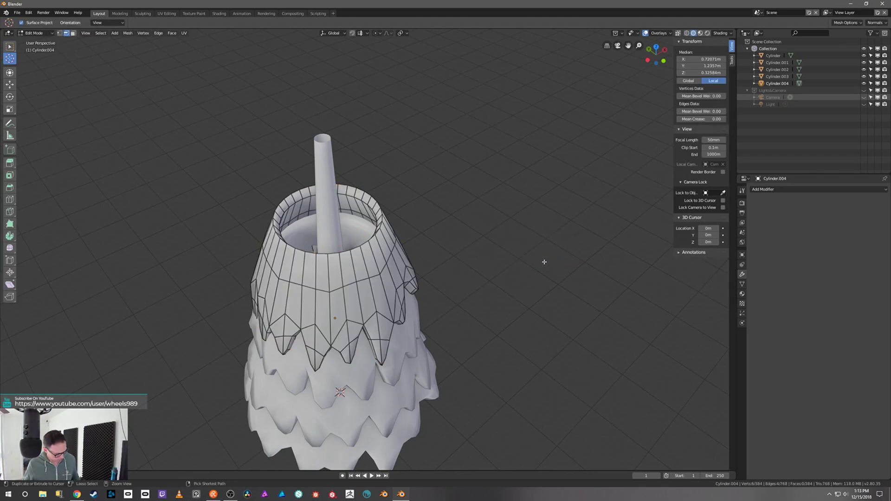
{"action": "left_click", "coordinate": [511, 262]}
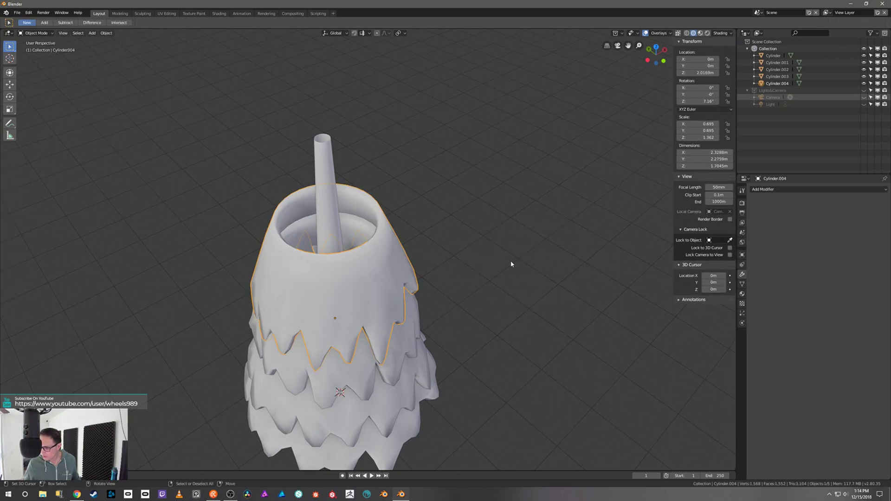
{"action": "key", "text": "ctrl+a"}
{"action": "left_click", "coordinate": [511, 263]}
{"action": "key", "text": "Tab"}
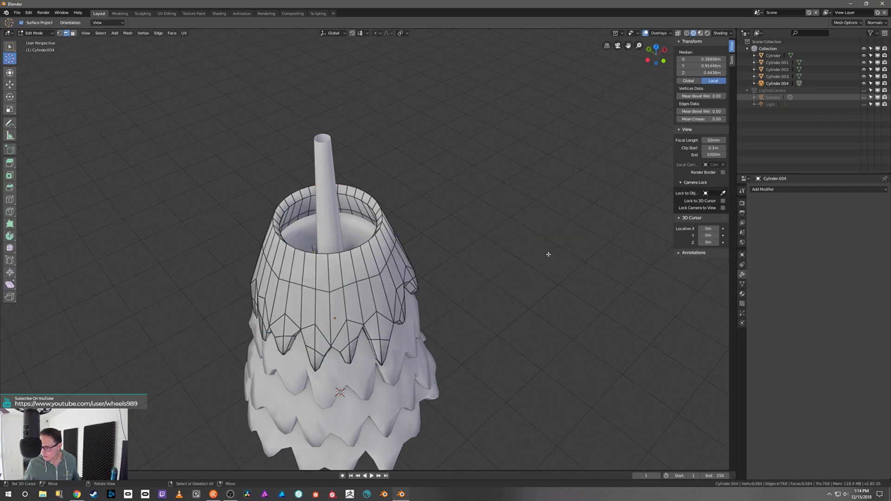
{"action": "middle_click_drag", "start_coordinate": [382, 215], "coordinate": [414, 181]}
{"action": "middle_click_drag", "start_coordinate": [450, 281], "coordinate": [433, 306]}
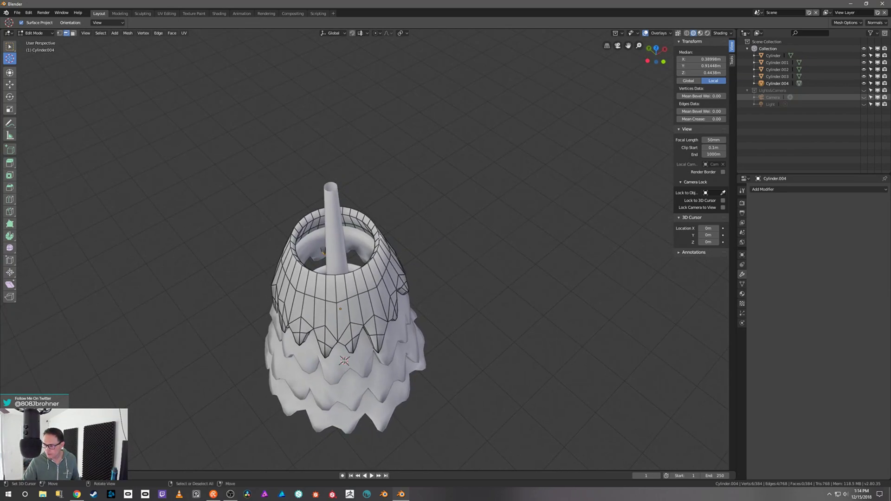
{"action": "middle_click_drag", "start_coordinate": [430, 254], "coordinate": [427, 216]}
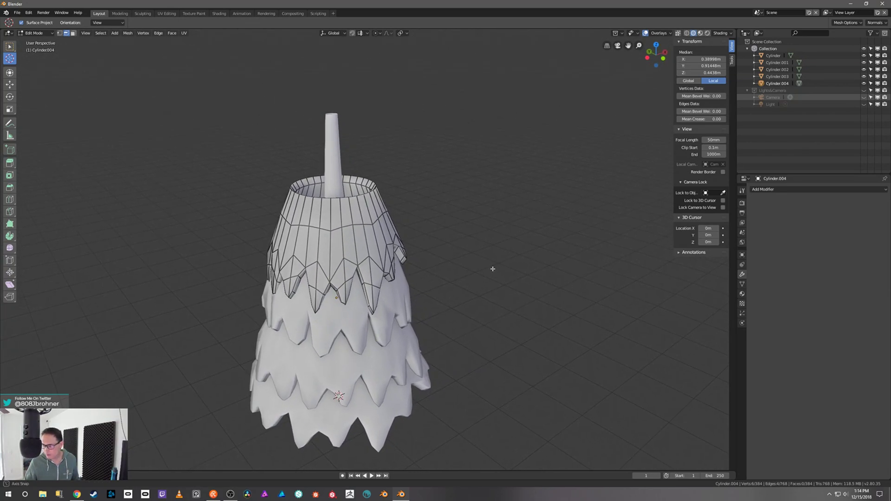
{"action": "middle_click_drag", "start_coordinate": [493, 268], "coordinate": [473, 271]}
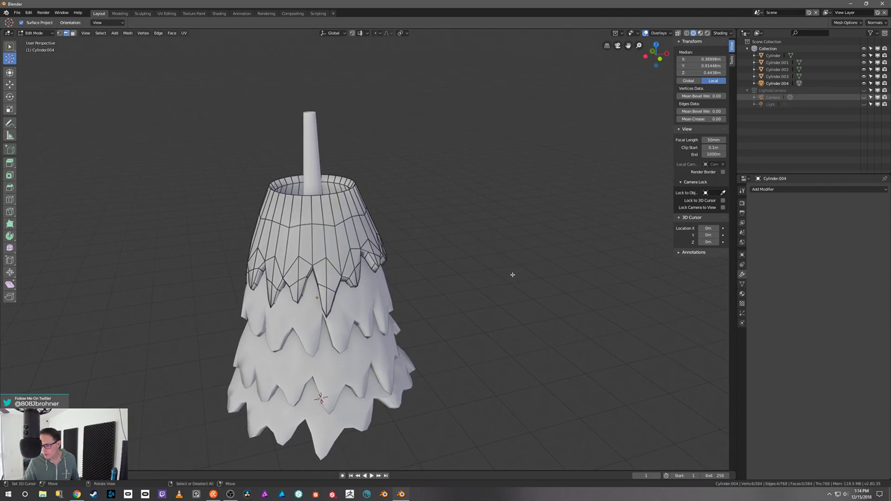
Delete the two uppermost branch layers, leaving only the lower two around the trunk
{"action": "key", "text": "Tab"}
{"action": "key", "text": "x"}
{"action": "left_click", "coordinate": [439, 267]}
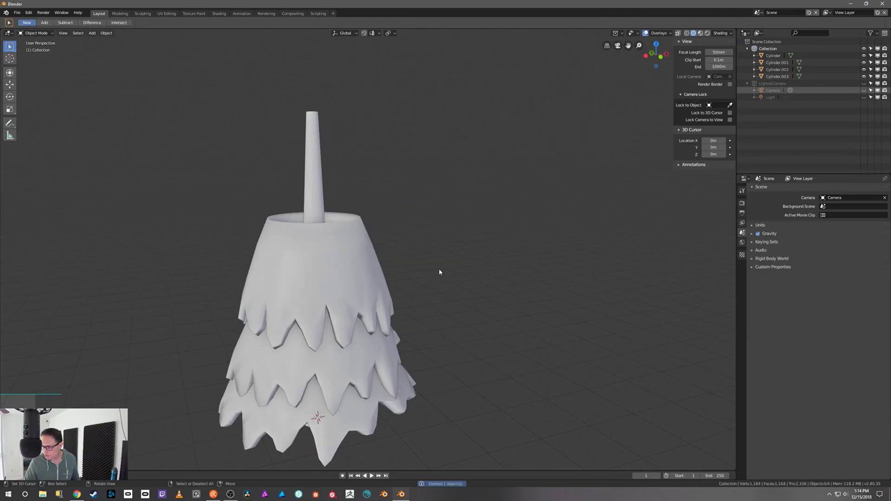
{"action": "left_click", "coordinate": [369, 291]}
{"action": "left_click", "coordinate": [371, 290]}
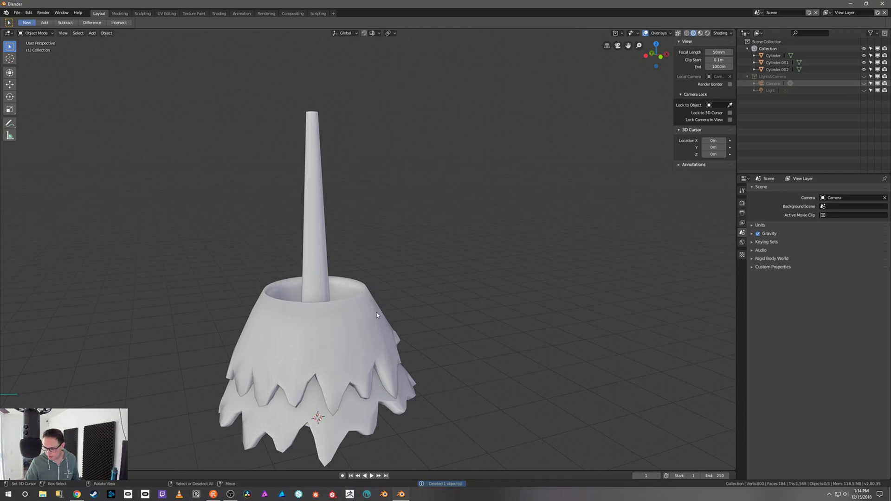
Duplicate the second branch layer and raise the copy along Z to a location of about 1.31 m
{"action": "left_click", "coordinate": [371, 323]}
{"action": "middle_click_drag", "start_coordinate": [373, 324], "coordinate": [471, 317]}
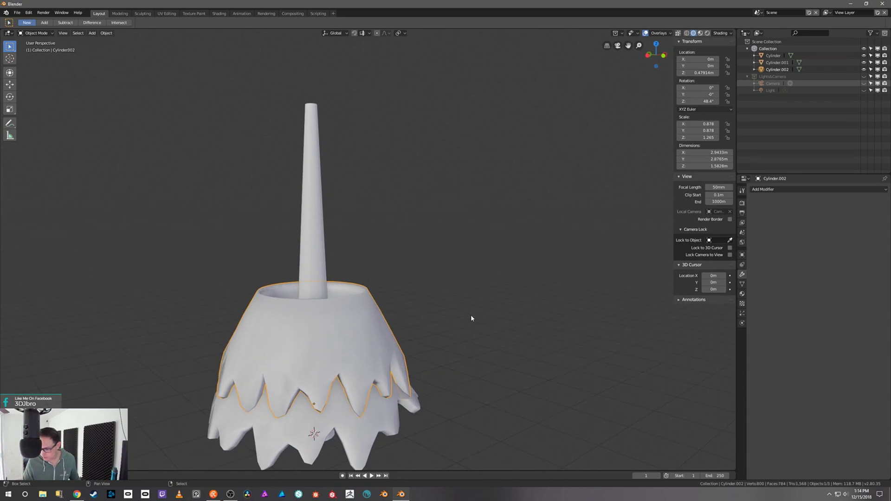
{"action": "key", "text": "shift+d"}
{"action": "key", "text": "z"}
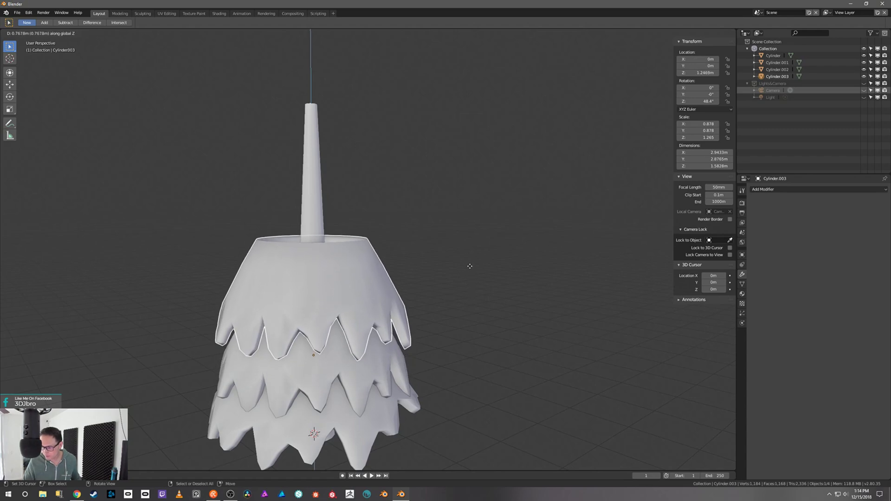
{"action": "left_click", "coordinate": [471, 265]}
Rotate the third layer around Z to about 20.5° and scale it down to about 0.769 in X and Y and 1.107 in Z
{"action": "key", "text": "r"}
{"action": "key", "text": "z"}
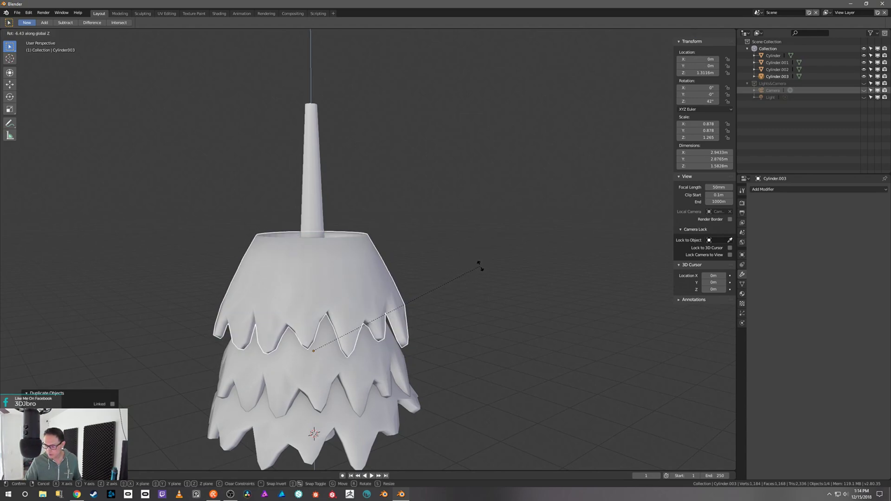
{"action": "left_click", "coordinate": [471, 329]}
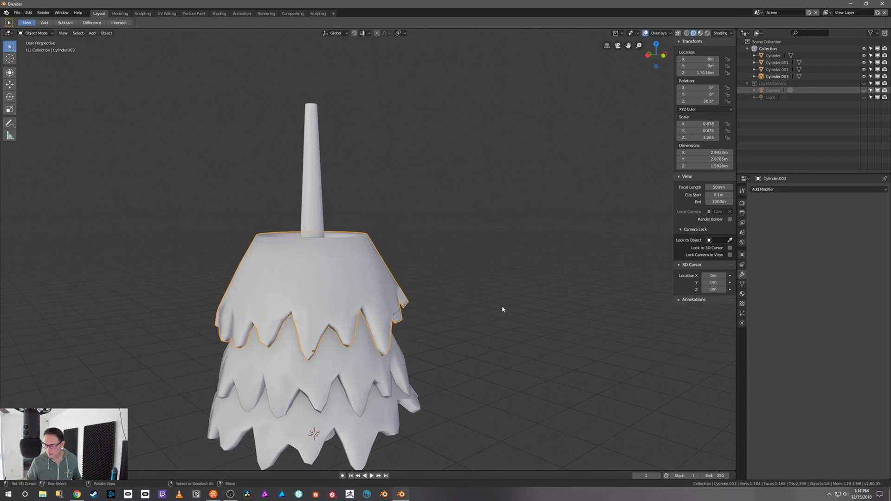
{"action": "key", "text": "s"}
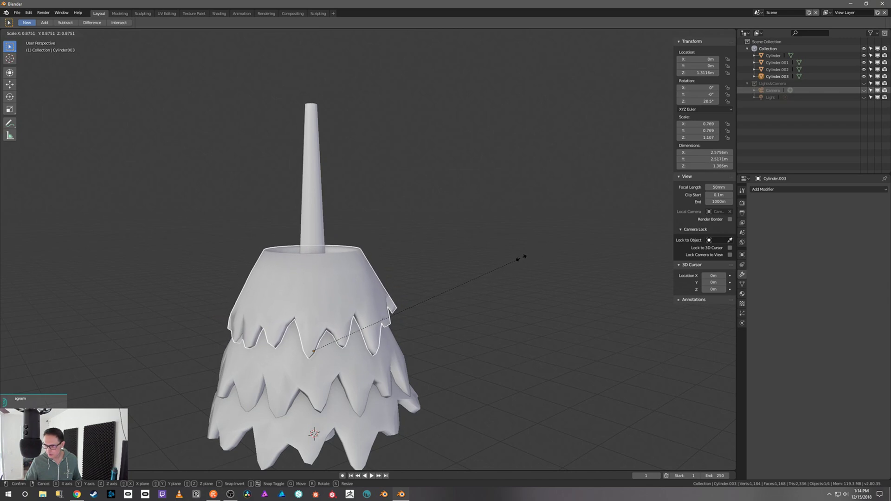
{"action": "left_click", "coordinate": [521, 258]}
Duplicate the third branch layer and raise the copy along Z to a location of about 2.13 m
{"action": "key", "text": "shift+d"}
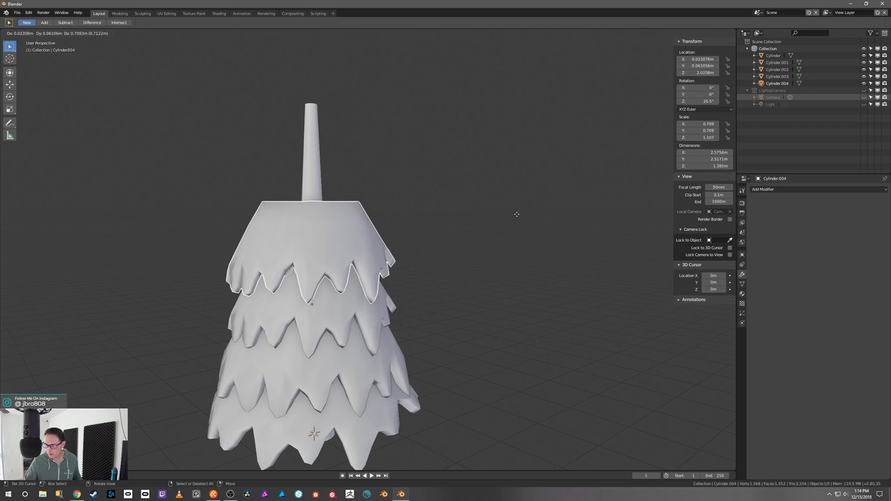
{"action": "key", "text": "z"}
{"action": "left_click", "coordinate": [515, 209]}
Rotate the fourth layer around Z to about 61.7° and scale it down to about 0.653 in X and Y and 0.941 in Z
{"action": "key", "text": "r"}
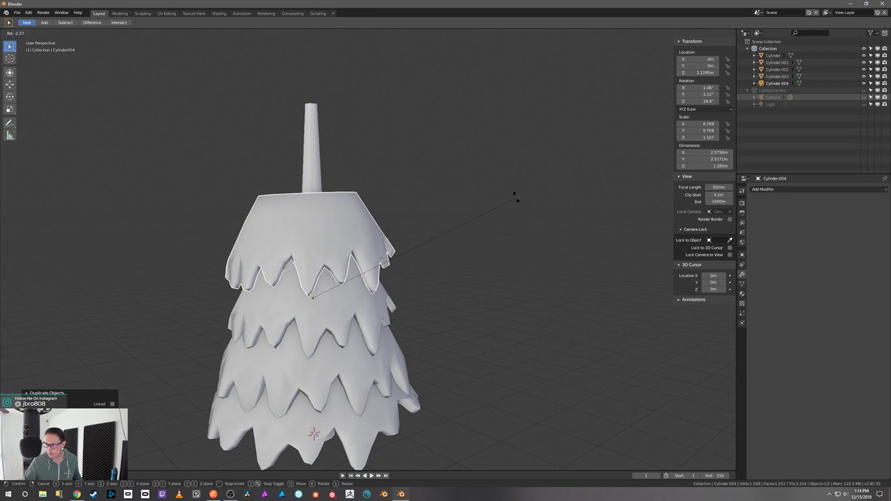
{"action": "key", "text": "z"}
{"action": "left_click", "coordinate": [454, 52]}
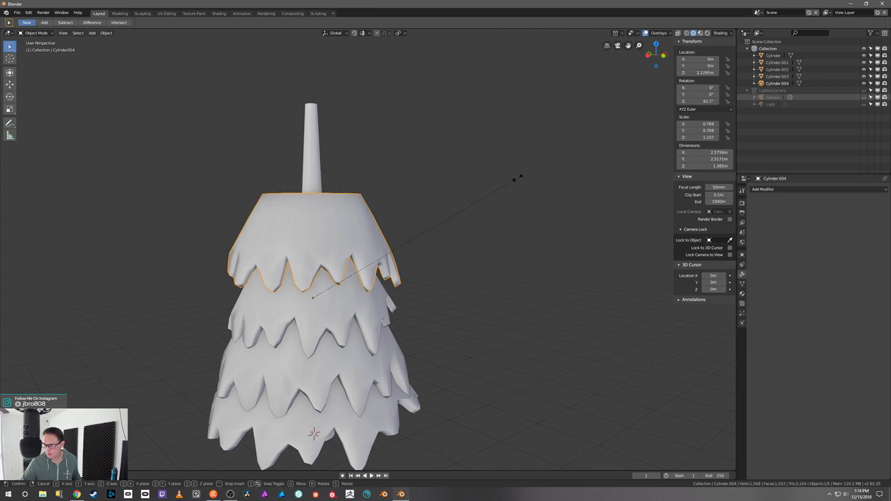
{"action": "left_click", "coordinate": [490, 203]}
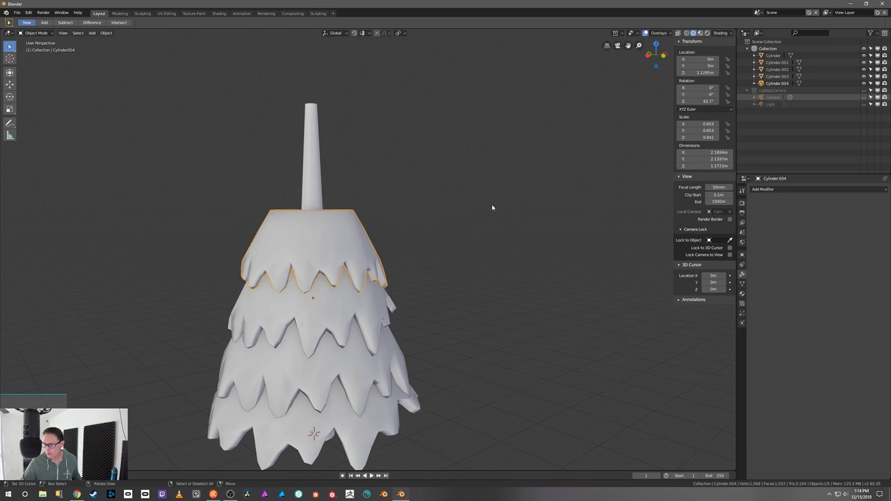
Duplicate the fourth layer about 0.74 m higher and rotate the copy around Z to about 162°
{"action": "key", "text": "shift+d"}
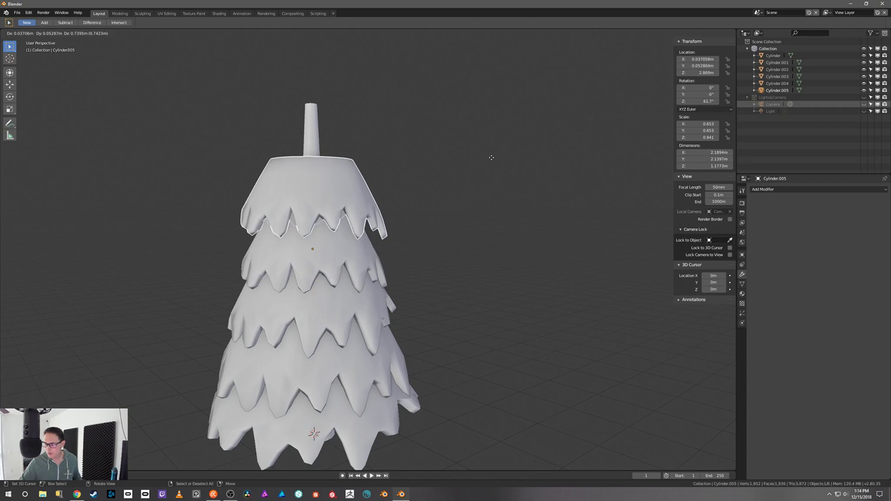
{"action": "left_click", "coordinate": [492, 161]}
{"action": "key", "text": "r"}
{"action": "key", "text": "z"}
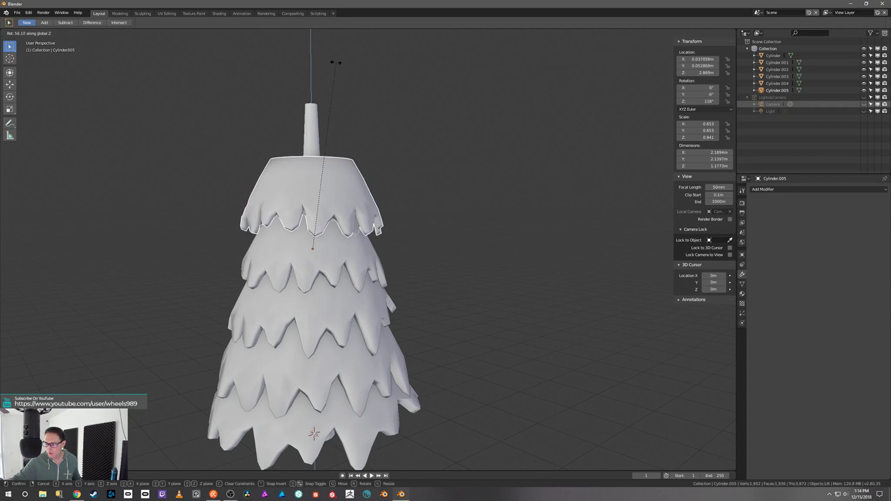
{"action": "left_click", "coordinate": [194, 92]}
Lower the fifth layer to a Z location of about 2.57 m and scale it down to about 0.594 in X and Y
{"action": "key", "text": "g"}
{"action": "key", "text": "z"}
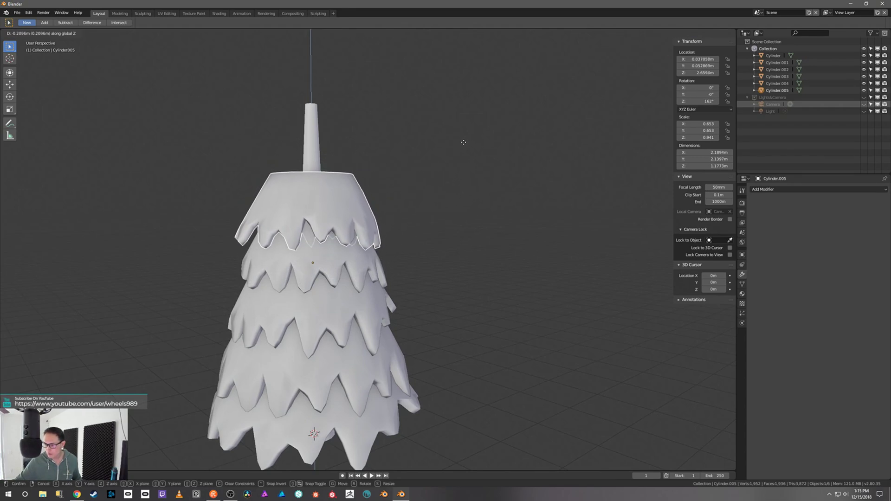
{"action": "left_click", "coordinate": [464, 147]}
{"action": "key", "text": "s"}
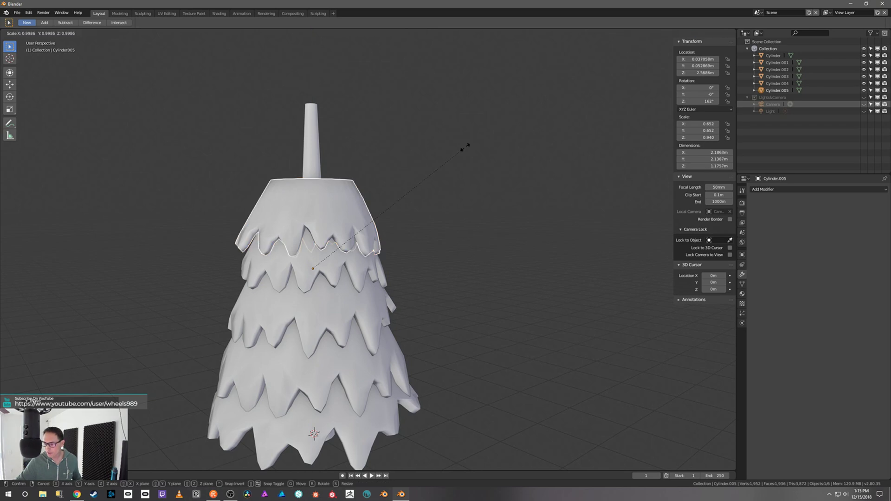
{"action": "left_click", "coordinate": [454, 163]}
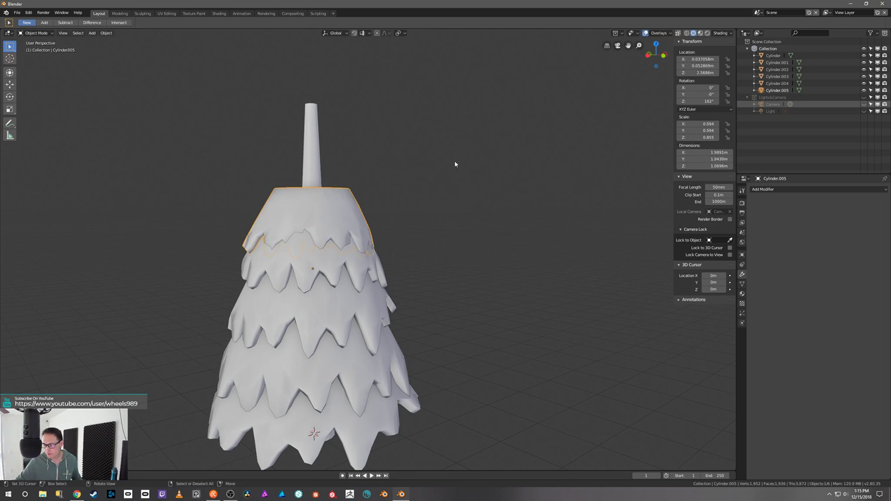
Stretch the fifth layer along Z to a scale of about 1.229
{"action": "key", "text": "s"}
{"action": "key", "text": "z"}
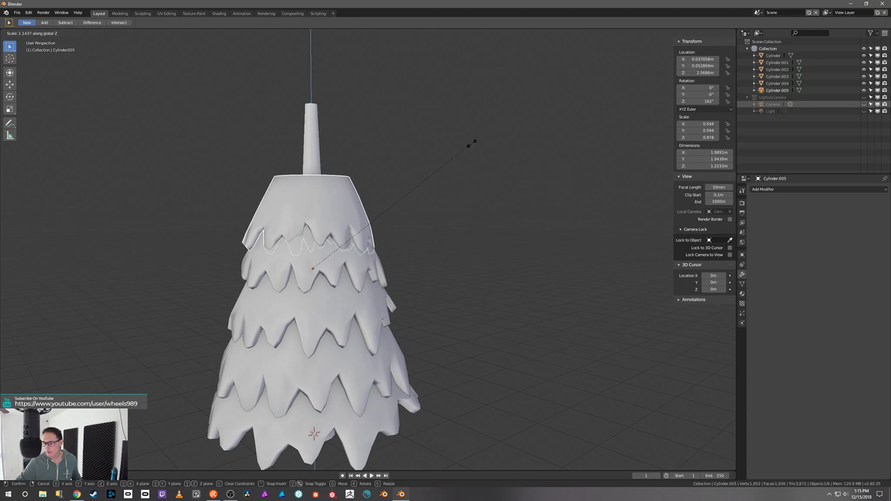
{"action": "left_click", "coordinate": [500, 118]}
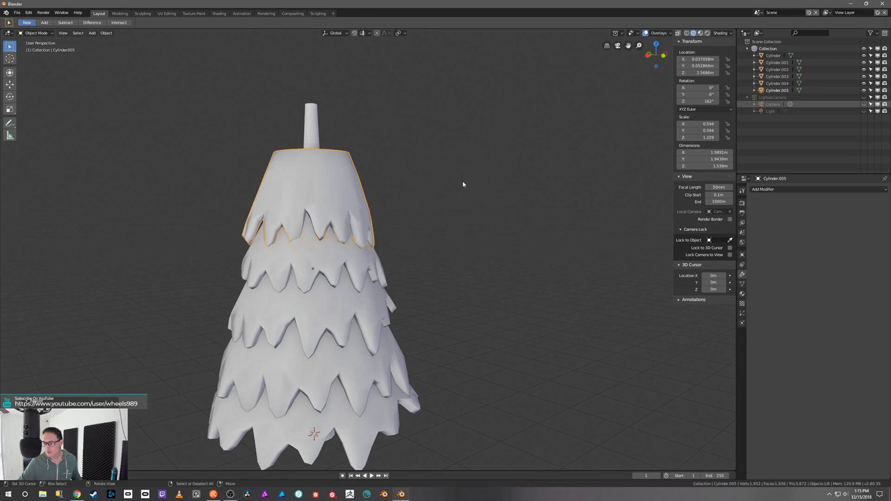
Duplicate the fifth branch layer and raise the copy along Z to a location of about 3.36 m
{"action": "scroll", "coordinate": [465, 261], "scroll_direction": "down", "scroll_amount": 1}
{"action": "middle_click_drag", "start_coordinate": [465, 262], "coordinate": [489, 265]}
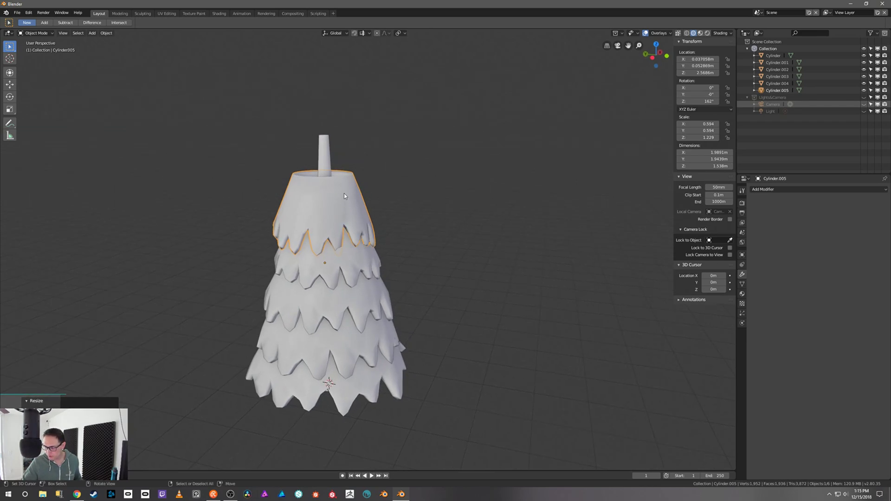
{"action": "middle_click_drag", "start_coordinate": [434, 236], "coordinate": [438, 221]}
{"action": "middle_click_drag", "start_coordinate": [437, 222], "coordinate": [405, 194], "text": "ctrl"}
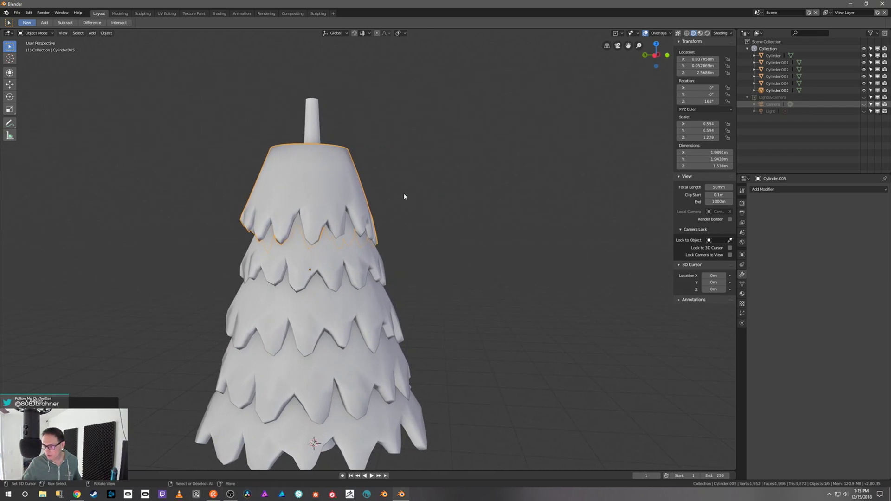
{"action": "key", "text": "shift+d"}
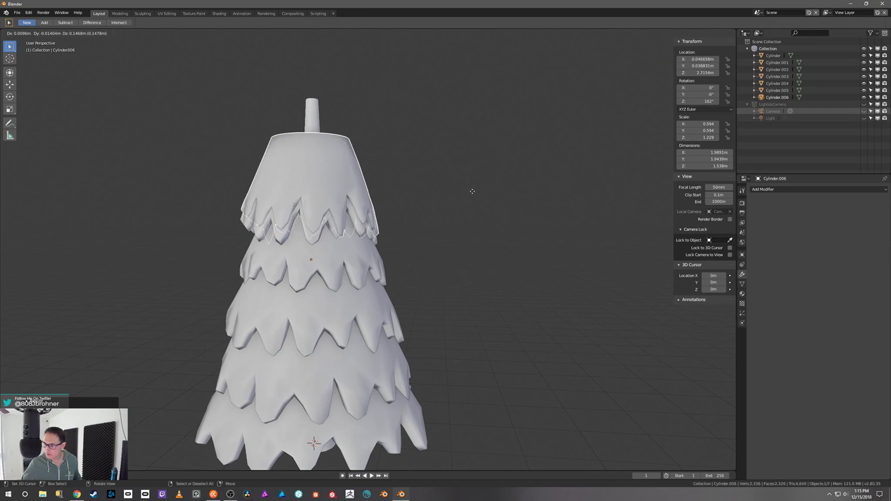
{"action": "key", "text": "z"}
{"action": "left_click", "coordinate": [471, 151]}
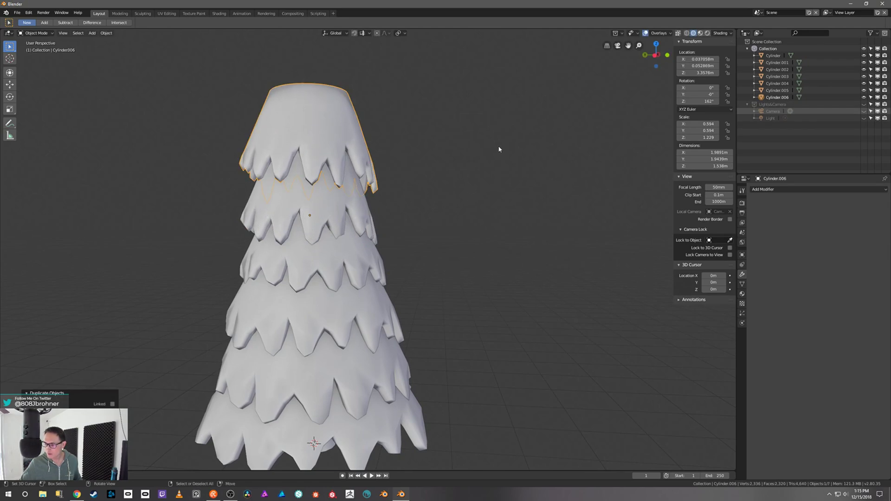
Scale the sixth layer down to about 0.489 in X and Y and rotate it around Z to about 96.1°
{"action": "key", "text": "s"}
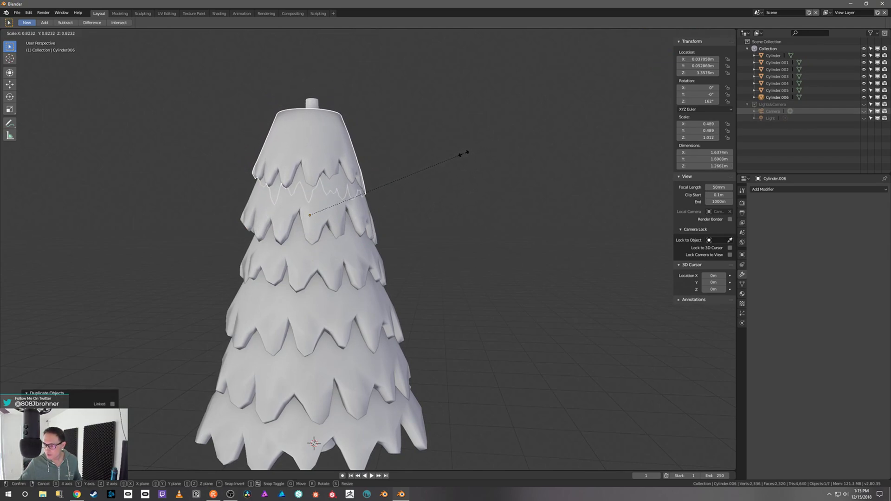
{"action": "left_click", "coordinate": [464, 154]}
{"action": "key", "text": "r"}
{"action": "key", "text": "z"}
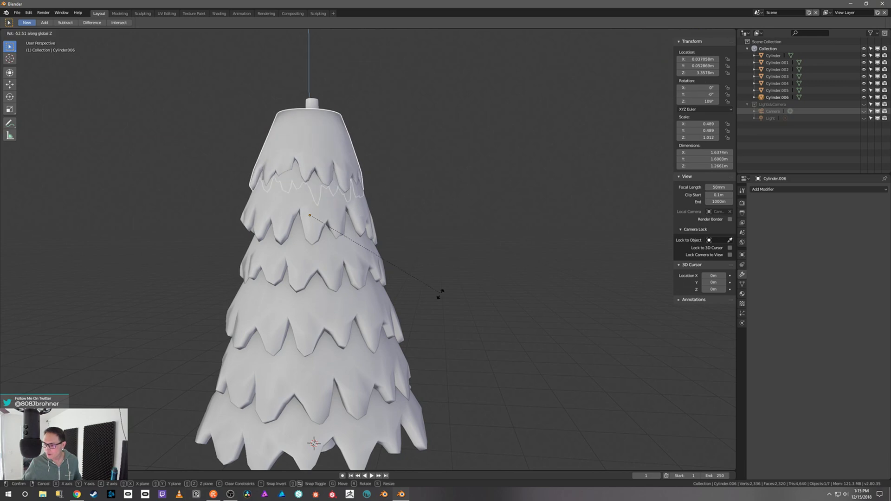
{"action": "left_click", "coordinate": [433, 334]}
Scale the sixth branch layer to about 0.530 in X and Y and about 1.097 in Z
{"action": "key", "text": "s"}
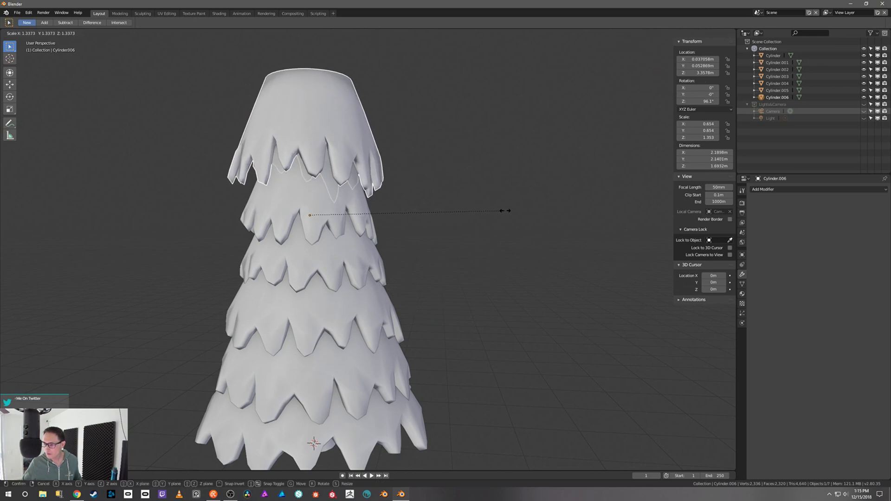
{"action": "left_click", "coordinate": [504, 215]}
{"action": "key", "text": "s"}
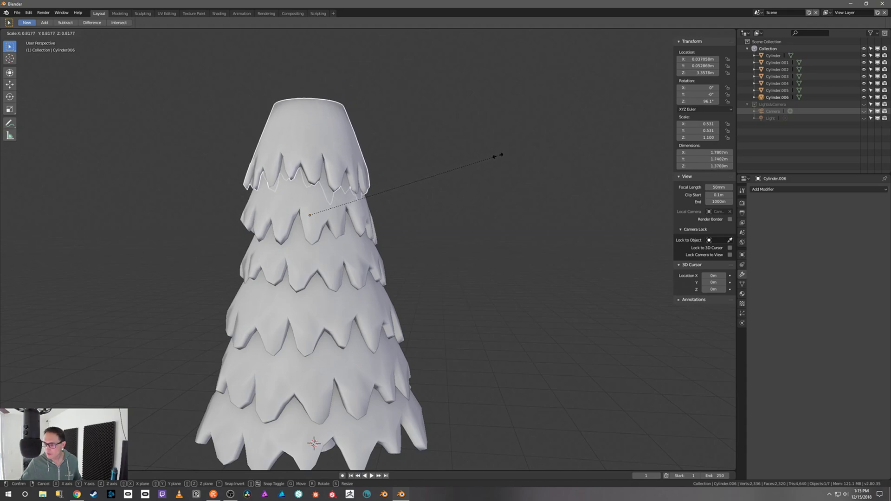
{"action": "left_click", "coordinate": [497, 158]}
{"action": "scroll", "coordinate": [494, 174], "scroll_direction": "down", "scroll_amount": 2}
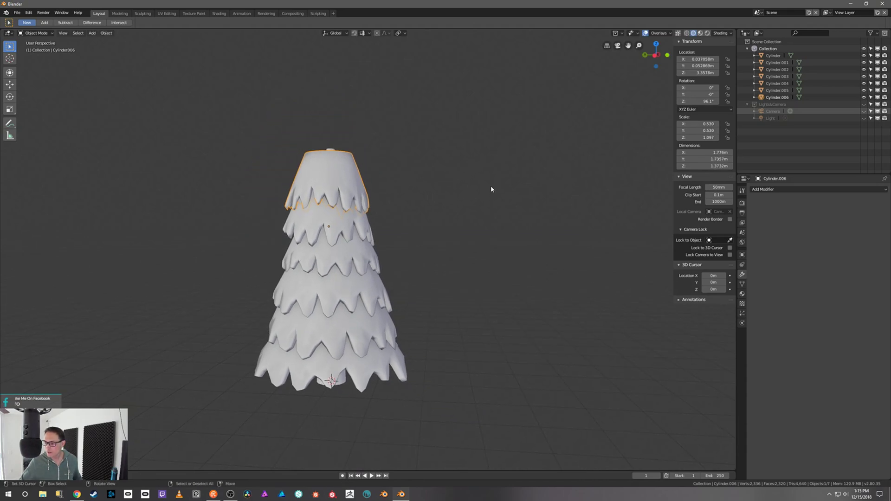
Examine the sixth layer's open top and its mesh from above, and the tree's silhouette from the side
{"action": "middle_click_drag", "start_coordinate": [491, 187], "coordinate": [466, 216]}
{"action": "scroll", "coordinate": [466, 213], "scroll_direction": "up", "scroll_amount": 2}
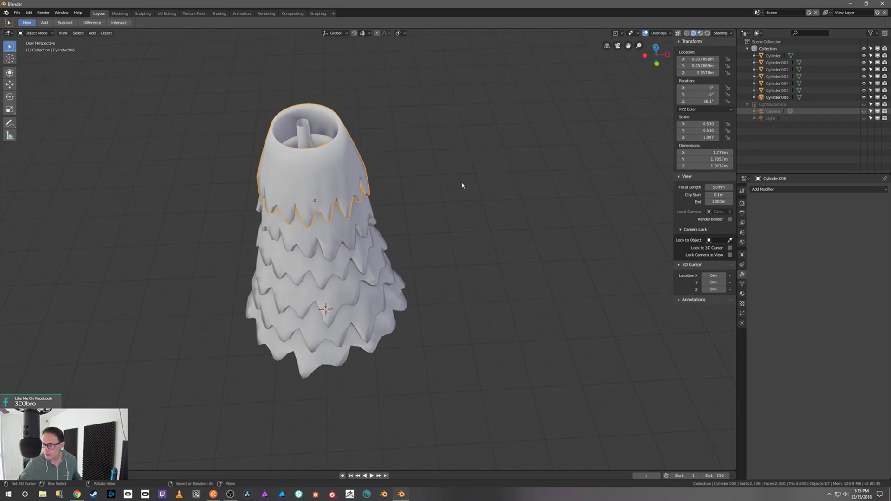
{"action": "key", "text": "ctrl+Tab"}
{"action": "left_click", "coordinate": [501, 182]}
{"action": "middle_click_drag", "start_coordinate": [393, 151], "coordinate": [409, 182], "text": "shift"}
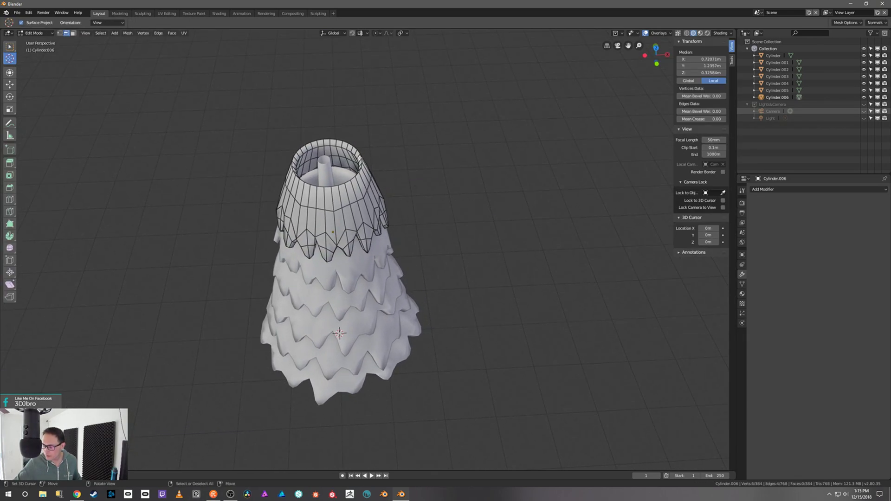
{"action": "middle_click_drag", "start_coordinate": [360, 158], "coordinate": [363, 109]}
{"action": "middle_click_drag", "start_coordinate": [368, 116], "coordinate": [429, 137]}
{"action": "key", "text": "Tab"}
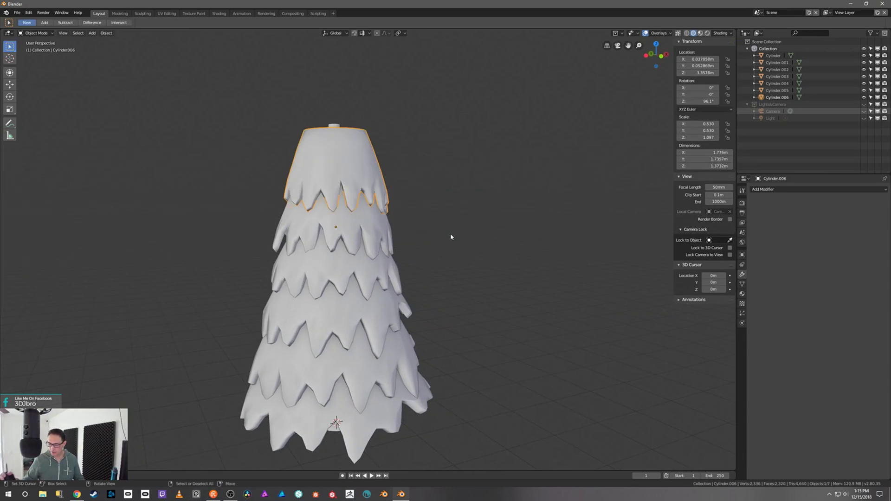
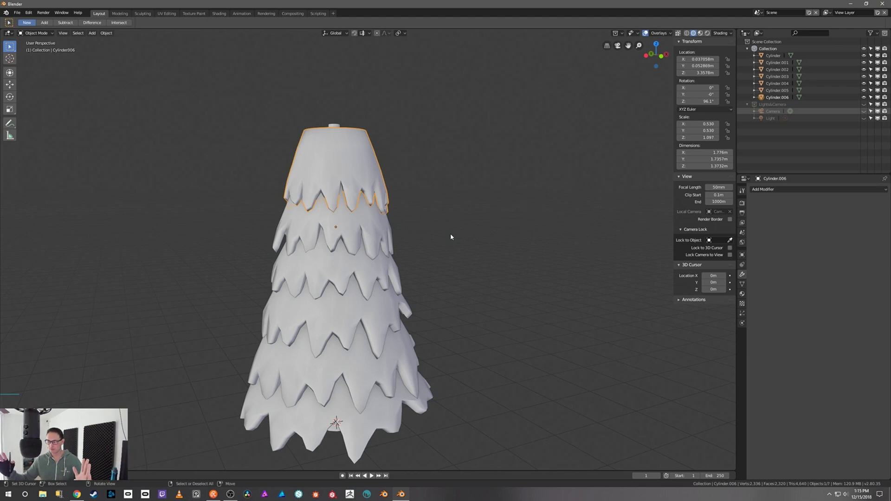
{"action": "mouse_move", "coordinate": [506, 310]}
{"action": "middle_mouse_down"}
{"action": "mouse_move", "coordinate": [513, 284]}
{"action": "mouse_move", "coordinate": [517, 318]}
{"action": "mouse_move", "coordinate": [504, 336]}
{"action": "mouse_move", "coordinate": [515, 279]}
{"action": "mouse_move", "coordinate": [509, 300]}
{"action": "middle_mouse_up"}
Lower the entire trunk mesh by about 0.46 m along Z in Edit Mode so it extends below the lowest branches
{"action": "key", "text": "alt+a"}
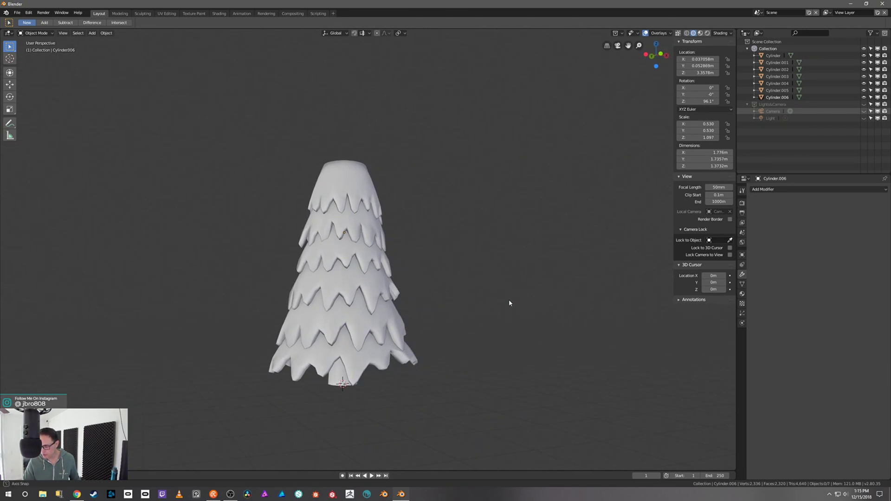
{"action": "left_click", "coordinate": [344, 379]}
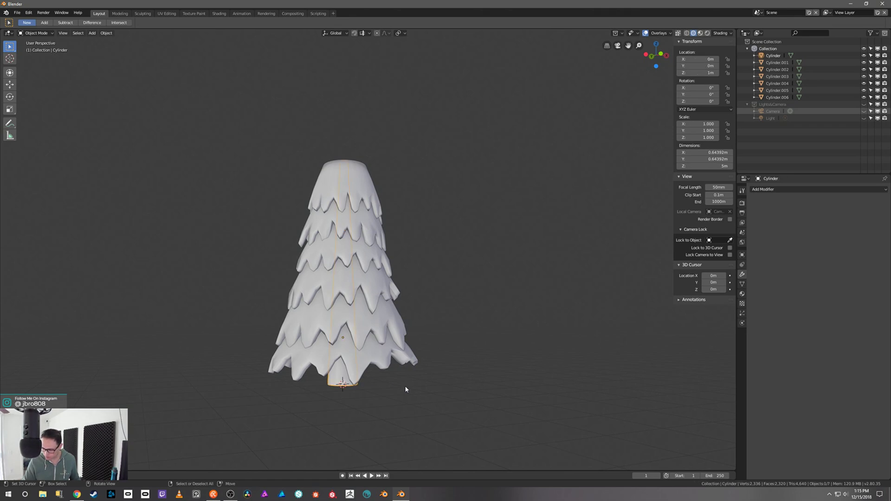
{"action": "key", "text": "Tab"}
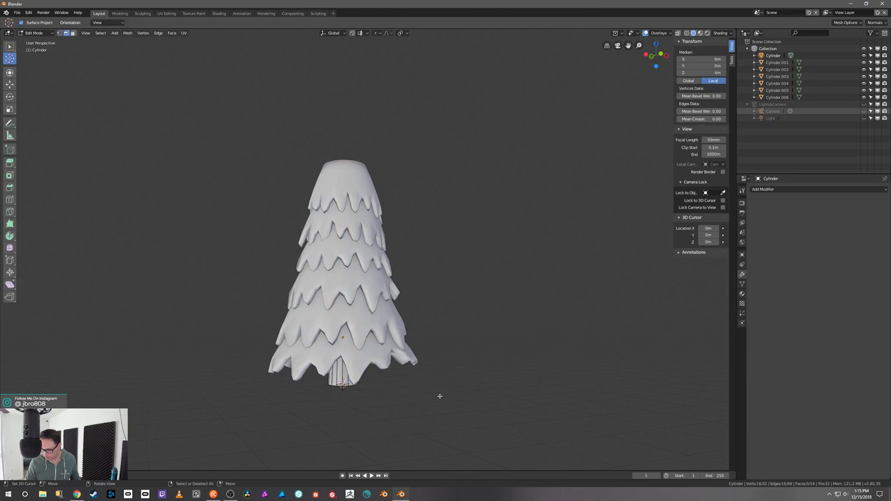
{"action": "middle_click_drag", "start_coordinate": [441, 390], "coordinate": [440, 396], "text": "ctrl"}
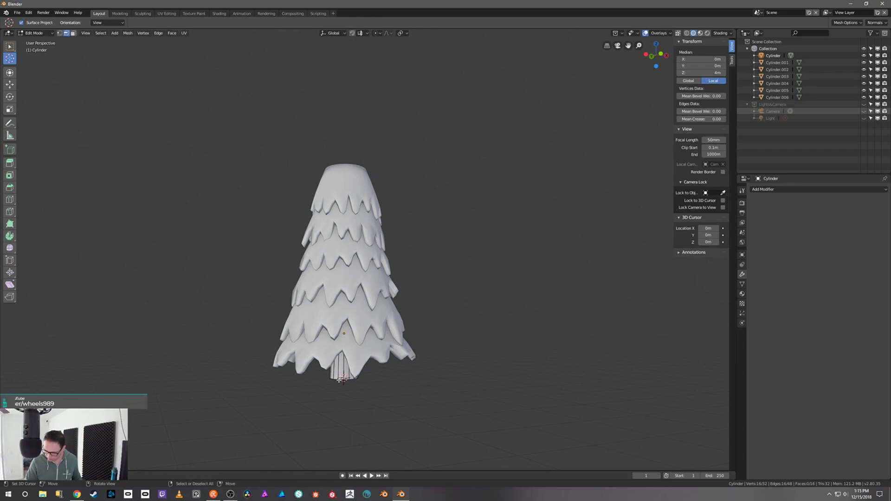
{"action": "key", "text": "a"}
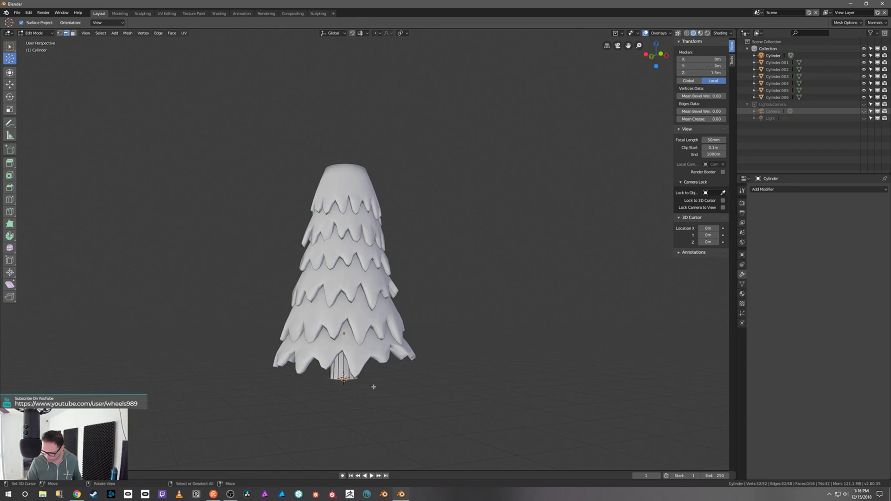
{"action": "key", "text": "g"}
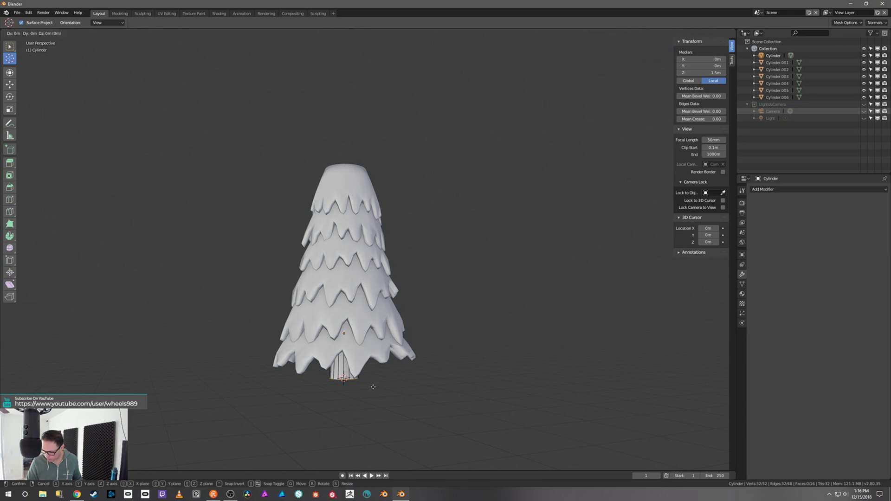
{"action": "key", "text": "z"}
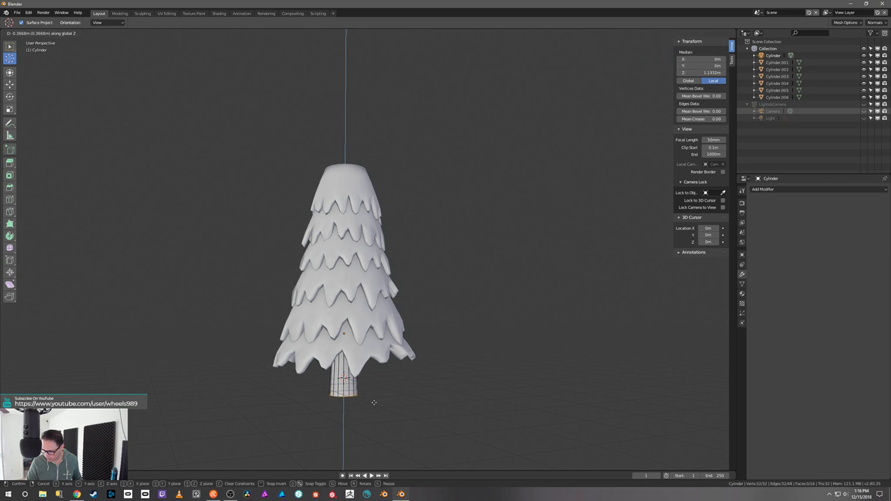
{"action": "left_click", "coordinate": [375, 407]}
{"action": "middle_click_drag", "start_coordinate": [424, 386], "coordinate": [431, 387]}
Try scaling the trunk mesh, and apply the trunk's rotation and scale in Object Mode
{"action": "key", "text": "s"}
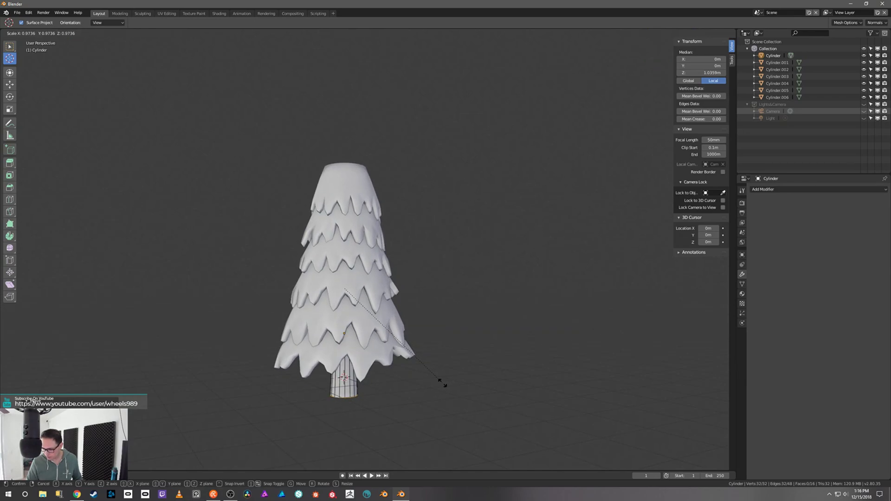
{"action": "left_click", "coordinate": [443, 381]}
{"action": "key", "text": "Tab"}
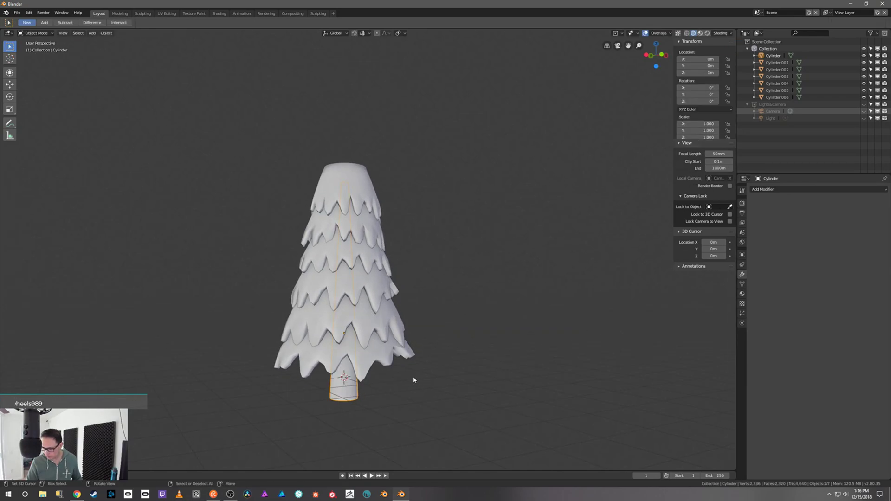
{"action": "key", "text": "ctrl+a"}
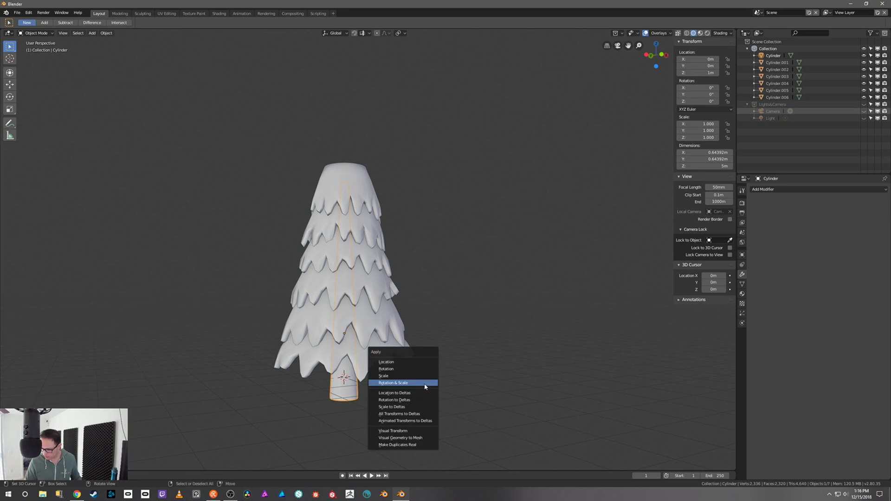
{"action": "left_click", "coordinate": [425, 384]}
Select the trunk's bottom edge loop and narrow the trunk base to 0.5 m in X and Y
{"action": "key", "text": "Tab"}
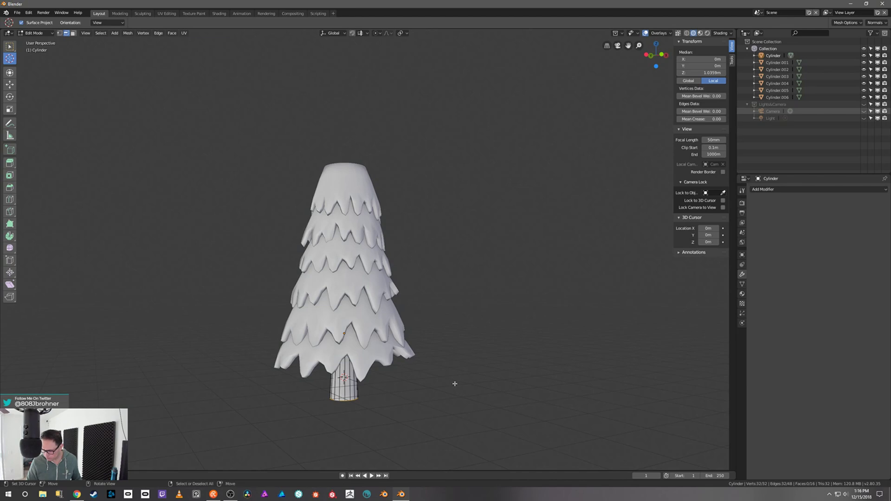
{"action": "middle_click_drag", "start_coordinate": [455, 383], "coordinate": [474, 294]}
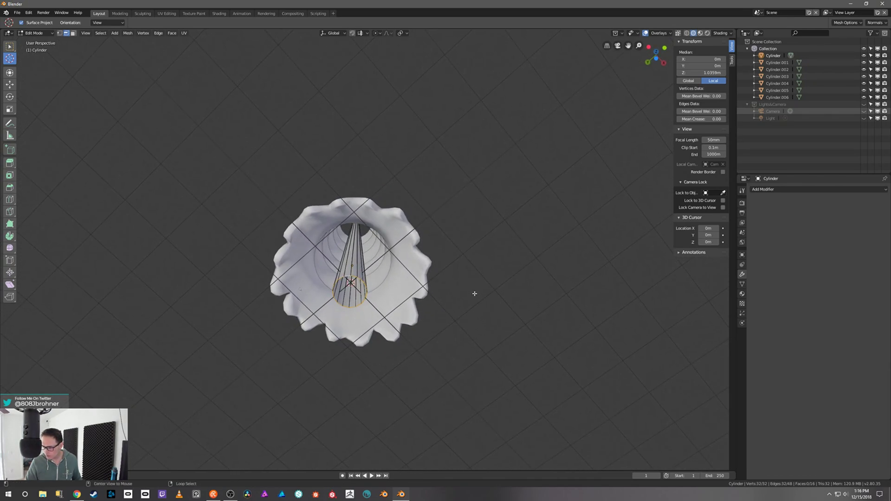
{"action": "key", "text": "alt+a"}
{"action": "left_click", "coordinate": [357, 277], "text": "alt"}
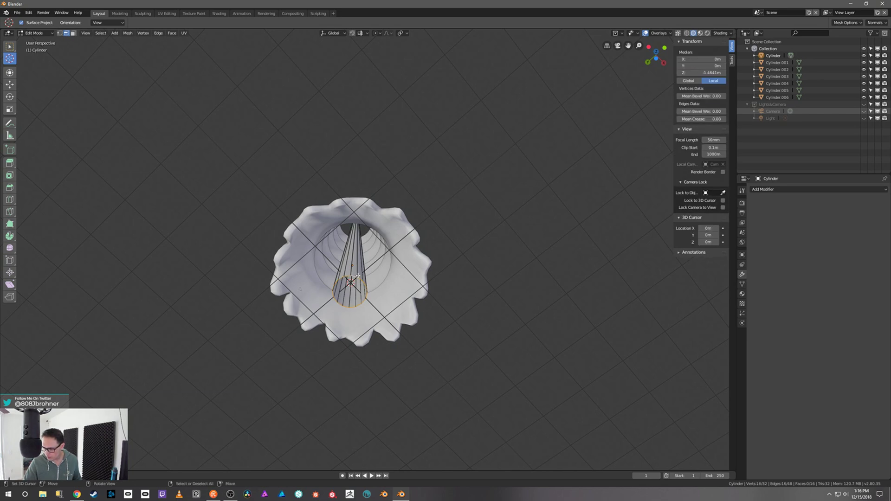
{"action": "middle_click_drag", "start_coordinate": [482, 284], "coordinate": [444, 322]}
{"action": "key", "text": "Tab"}
{"action": "scroll", "coordinate": [439, 323], "scroll_direction": "down", "scroll_amount": 1}
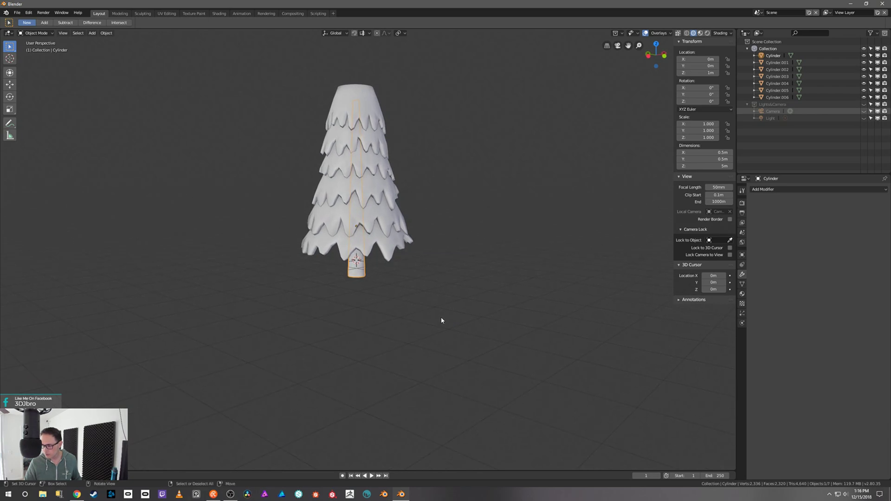
Select the trunk and all branch layers, raise them 1 m along Z with snapping, and switch to the front view
{"action": "key", "text": "b"}
{"action": "left_click_drag", "start_coordinate": [276, 69], "coordinate": [455, 295]}
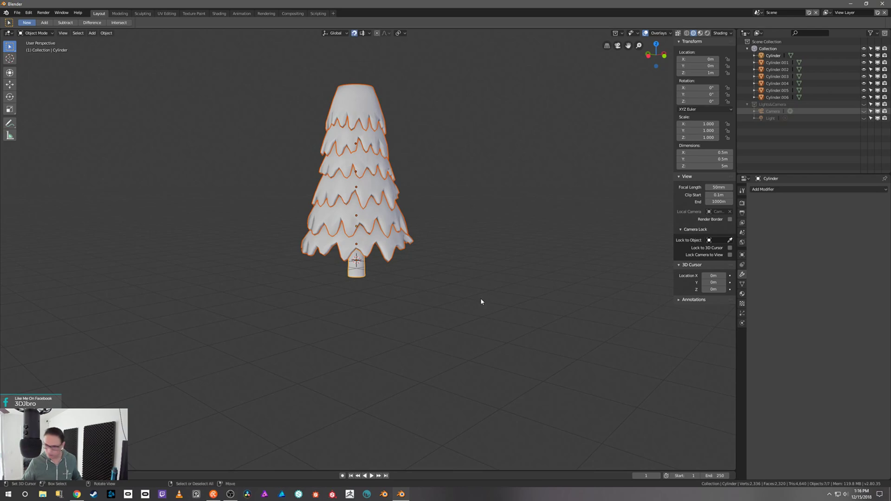
{"action": "key", "text": "g"}
{"action": "key", "text": "z"}
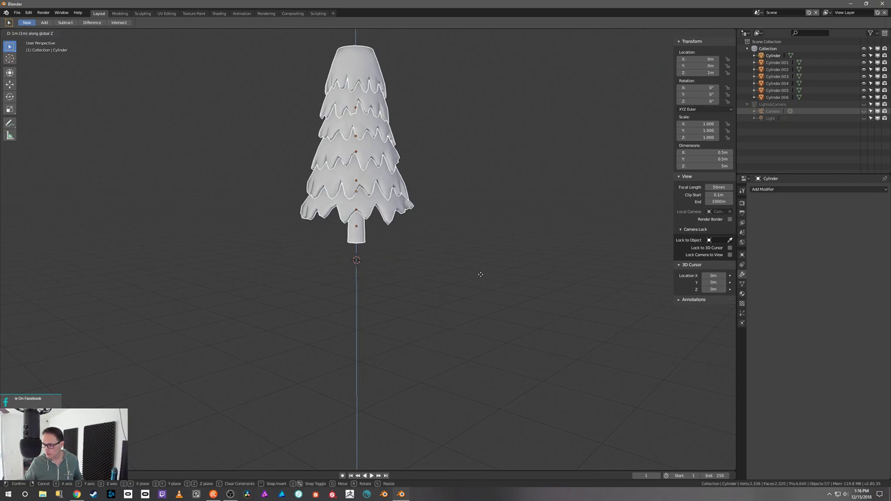
{"action": "left_click", "coordinate": [480, 274]}
{"action": "key", "text": "grave"}
{"action": "left_click", "coordinate": [465, 260]}
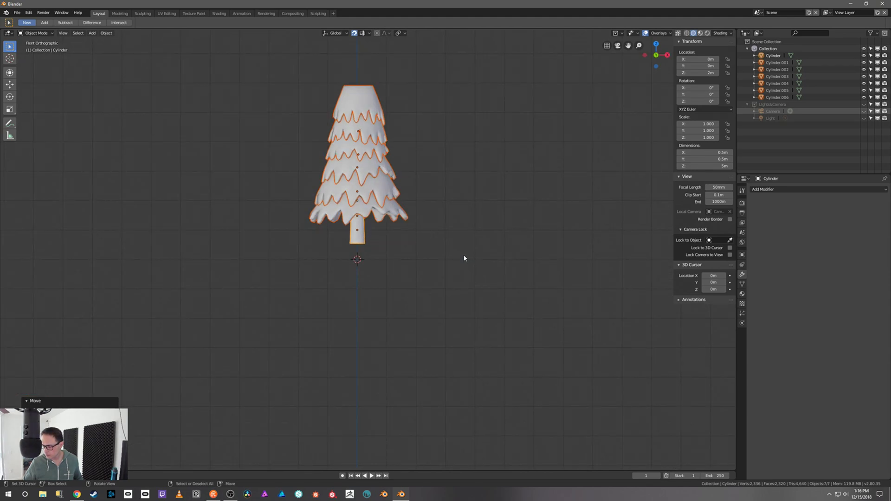
{"action": "scroll", "coordinate": [449, 242], "scroll_direction": "up", "scroll_amount": 4}
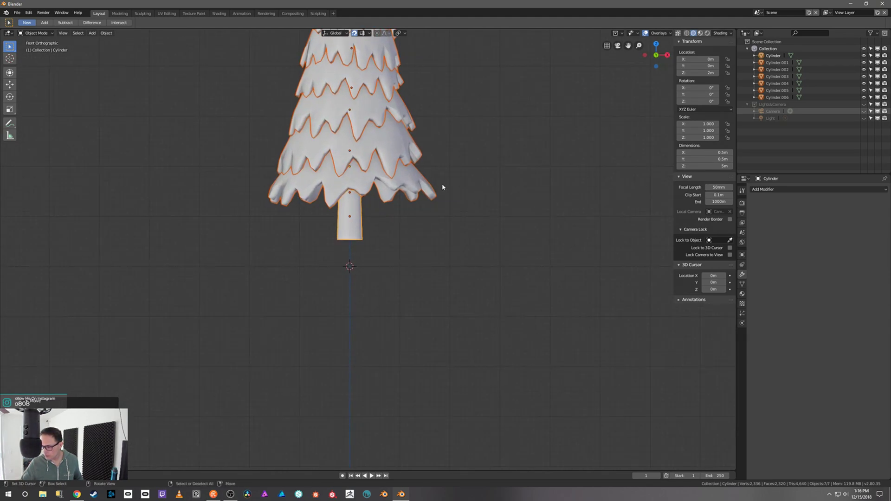
{"action": "key", "text": "g"}
{"action": "key", "text": "z"}
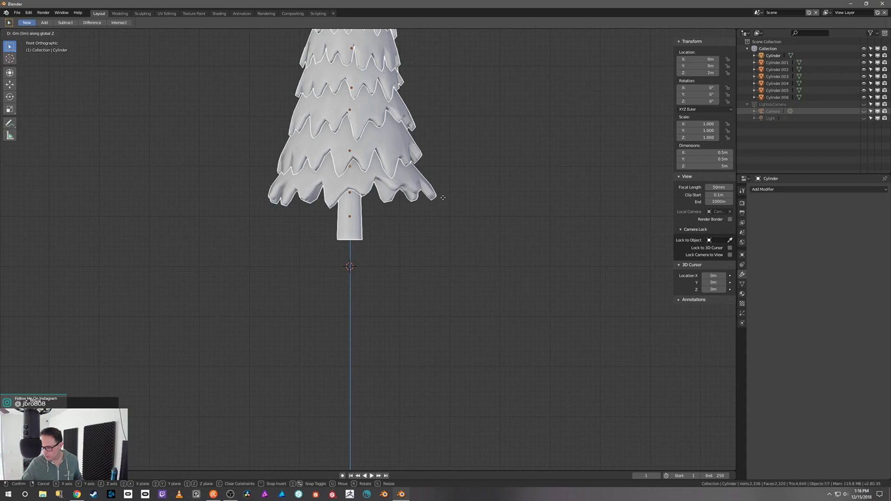
{"action": "right_click", "coordinate": [442, 201]}
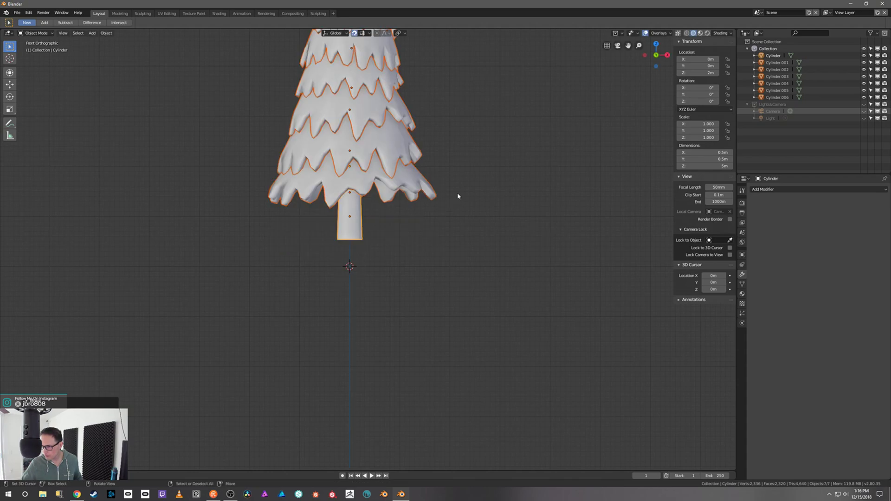
Lower the whole tree until the trunk base sits at the 3D cursor, with the trunk's Z location at about 1.45 m
{"action": "middle_click_drag", "start_coordinate": [460, 197], "coordinate": [456, 251], "text": "shift"}
{"action": "middle_click_drag", "start_coordinate": [455, 251], "coordinate": [467, 172], "text": "ctrl"}
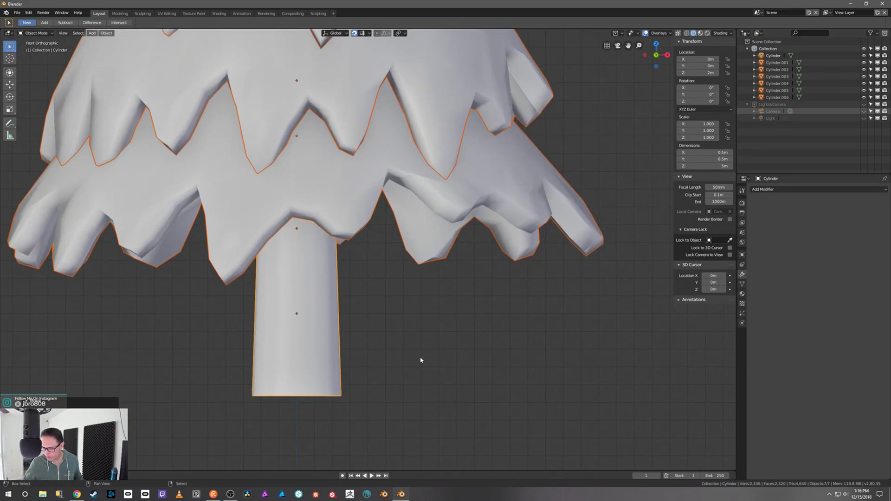
{"action": "middle_click_drag", "start_coordinate": [421, 360], "coordinate": [453, 202], "text": "shift"}
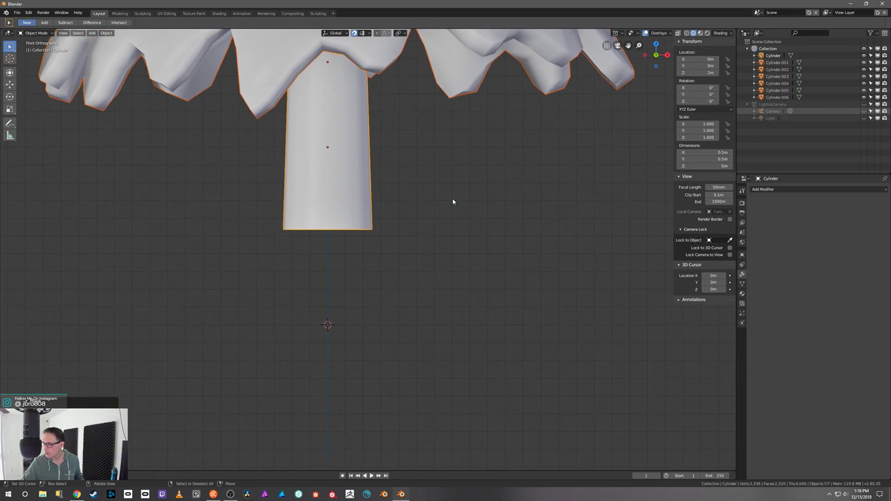
{"action": "left_click", "coordinate": [365, 34]}
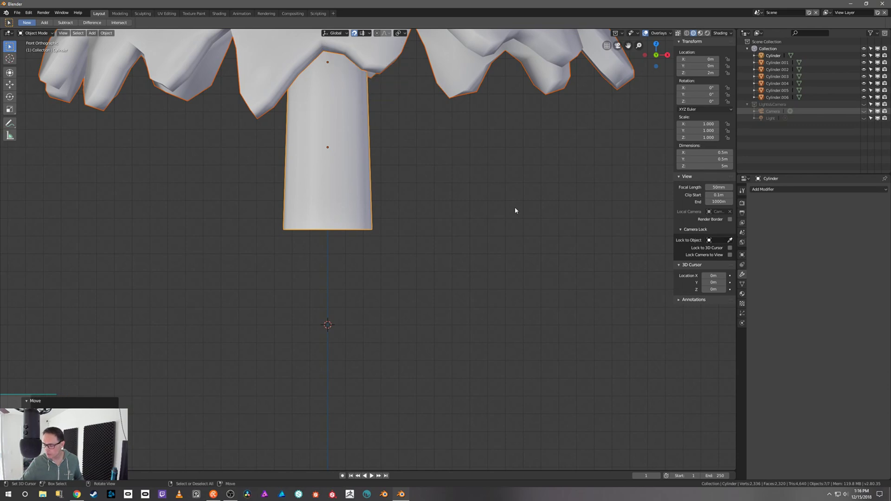
{"action": "key", "text": "g"}
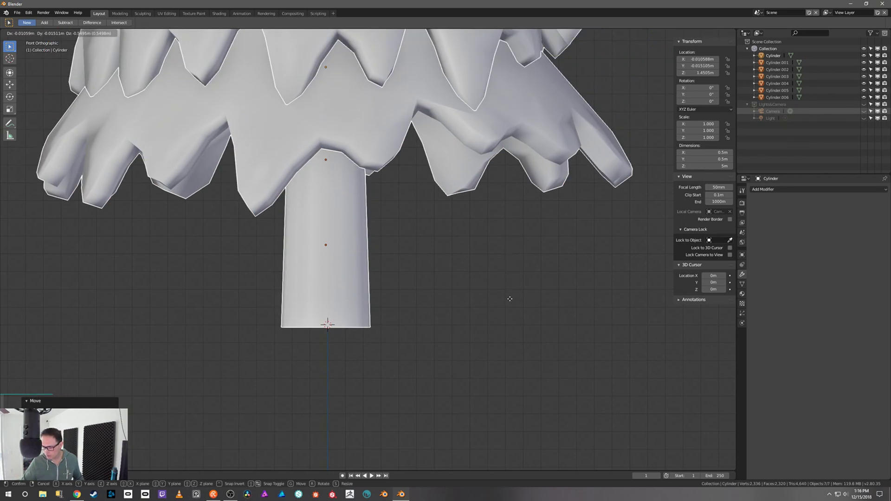
{"action": "left_click", "coordinate": [509, 293]}
{"action": "scroll", "coordinate": [508, 318], "scroll_direction": "down", "scroll_amount": 1}
{"action": "scroll", "coordinate": [507, 318], "scroll_direction": "down", "scroll_amount": 2}
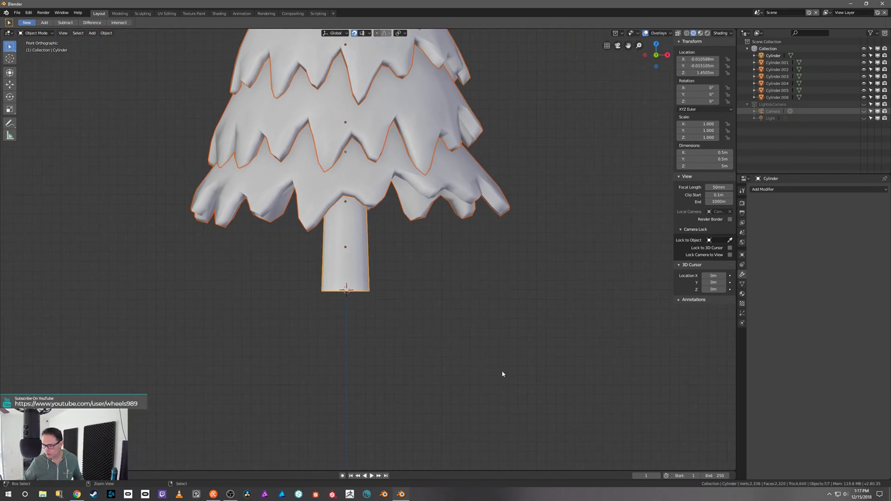
Deselect the tree and add a plane mesh at the origin beneath the trunk
{"action": "middle_click_drag", "start_coordinate": [503, 327], "coordinate": [498, 354]}
{"action": "key", "text": "ctrl+Tab"}
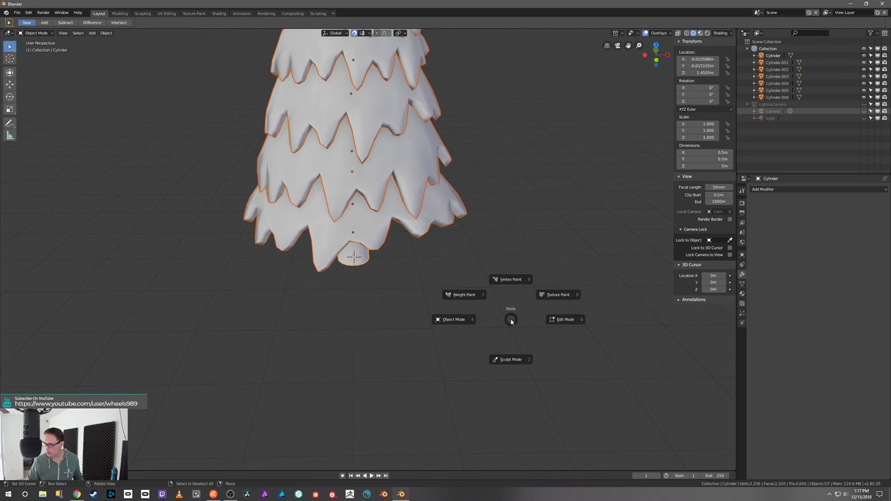
{"action": "key", "text": "Escape"}
{"action": "key", "text": "alt+a"}
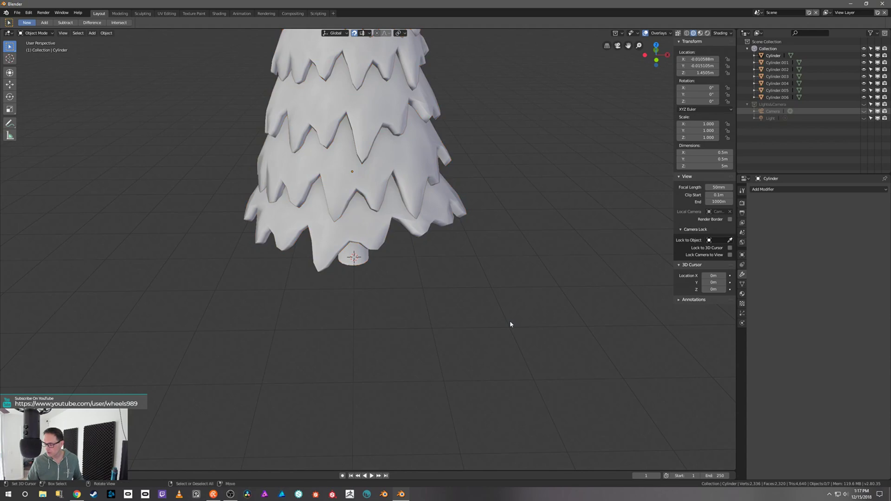
{"action": "key", "text": "shift+a"}
{"action": "mouse_move", "coordinate": [511, 323]}
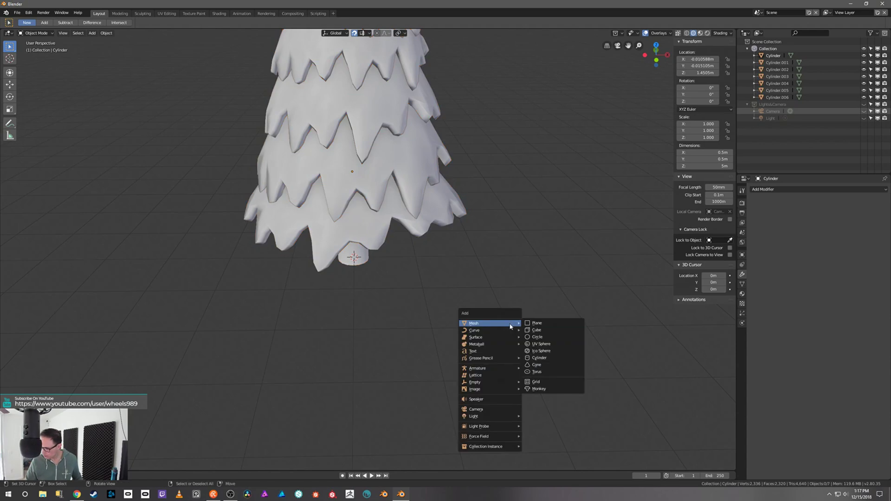
{"action": "left_click", "coordinate": [547, 323]}
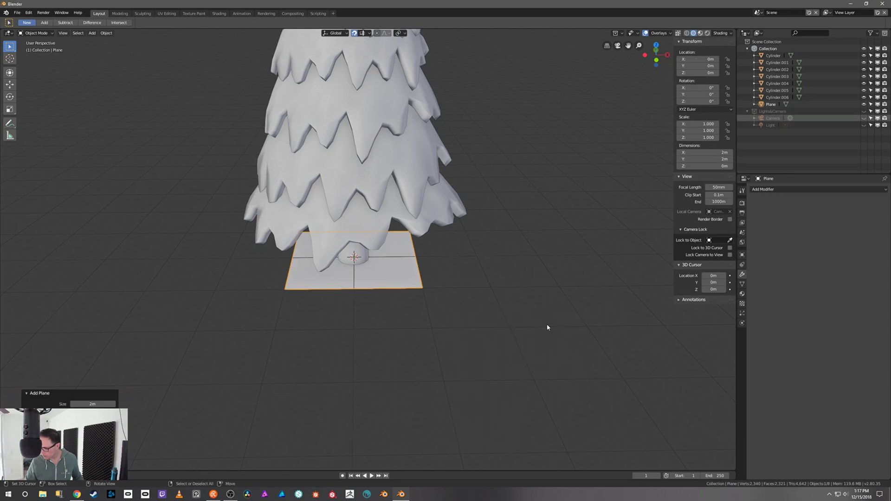
Scale the ground plane up to 6.8 m in X and Y and apply its scale
{"action": "middle_click_drag", "start_coordinate": [531, 314], "coordinate": [523, 347], "text": "ctrl"}
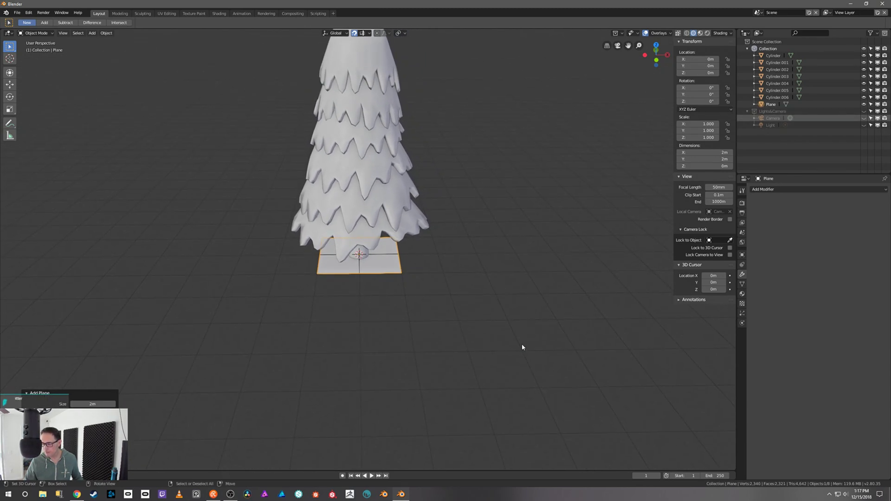
{"action": "key", "text": "s"}
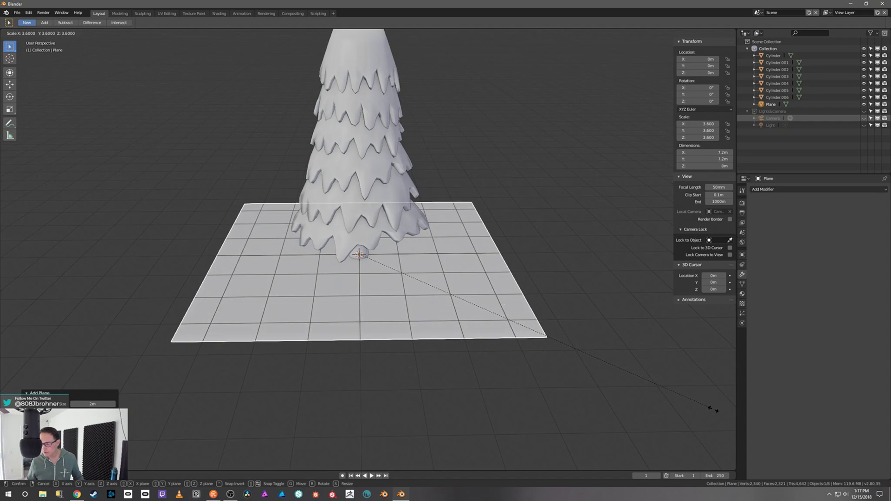
{"action": "left_click", "coordinate": [695, 403]}
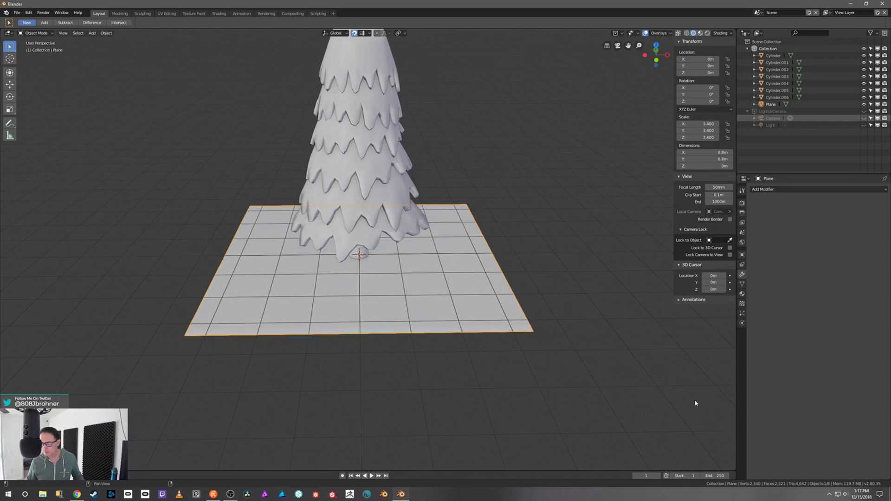
{"action": "key", "text": "ctrl+a"}
{"action": "left_click", "coordinate": [454, 333]}
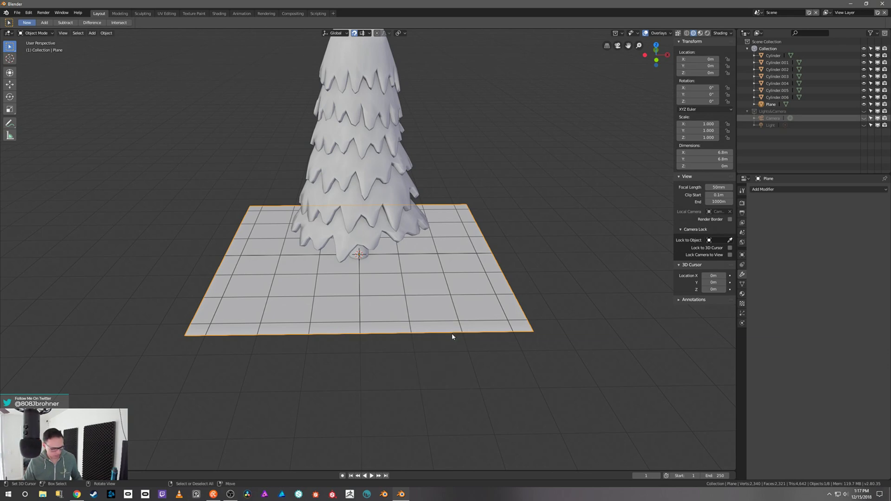
In Edit Mode, cut one centred edge loop through the ground plane in each direction
{"action": "key", "text": "Tab"}
{"action": "key", "text": "ctrl+r"}
{"action": "left_click", "coordinate": [379, 323]}
{"action": "right_click", "coordinate": [379, 323]}
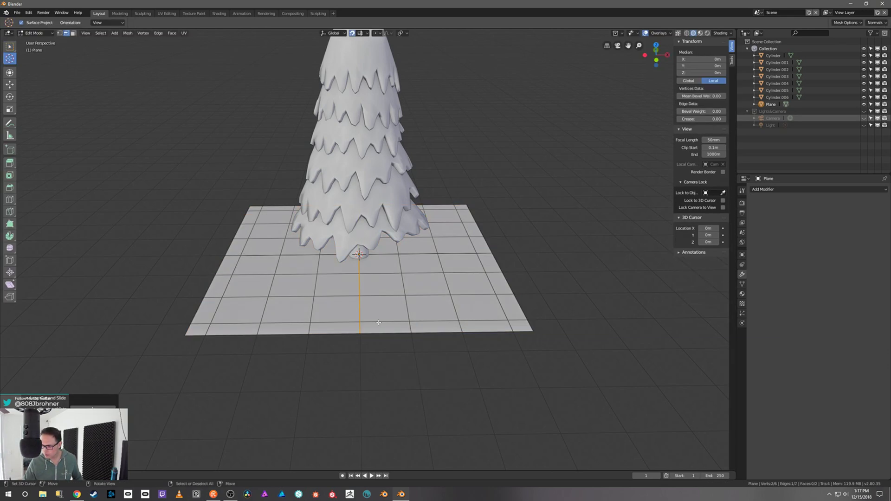
{"action": "key", "text": "ctrl+r"}
{"action": "left_click", "coordinate": [360, 271]}
{"action": "right_click", "coordinate": [359, 271]}
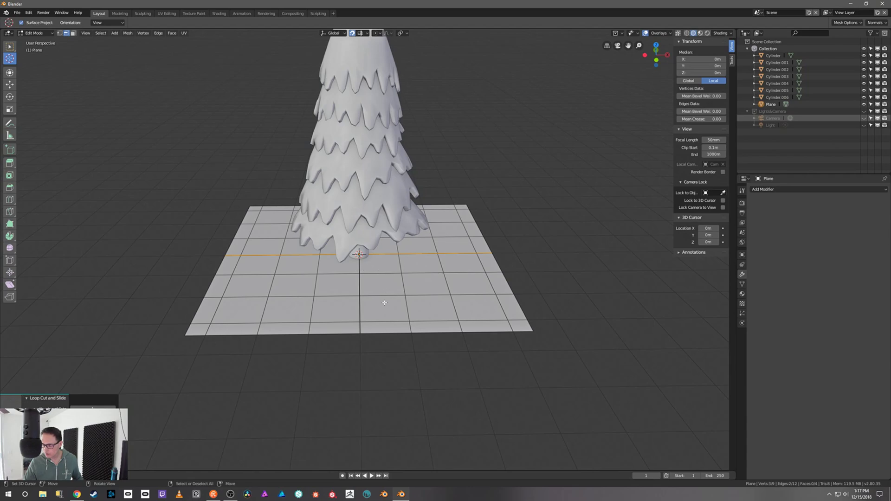
Select the four midpoint vertices on the plane's outer edges and scale them outward to form an octagon
{"action": "key", "text": "1"}
{"action": "middle_click_drag", "start_coordinate": [380, 312], "coordinate": [389, 328]}
{"action": "right_click", "coordinate": [377, 359]}
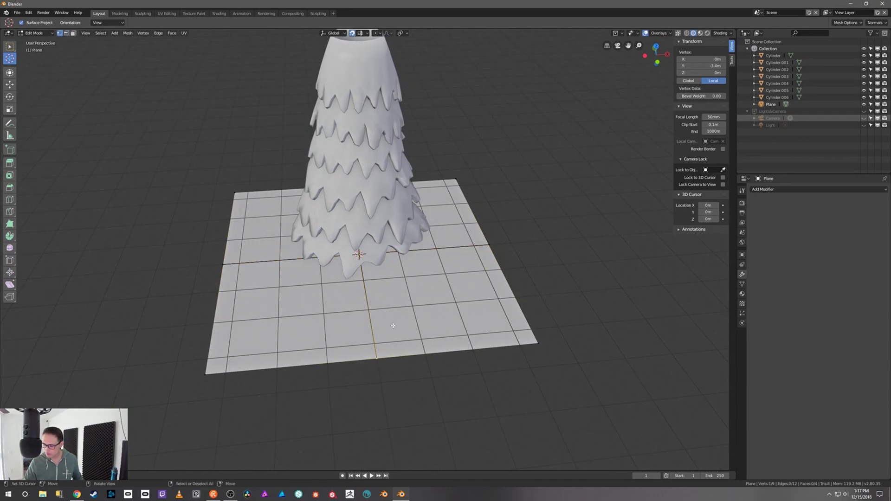
{"action": "middle_click_drag", "start_coordinate": [477, 244], "coordinate": [419, 256]}
{"action": "right_click", "coordinate": [475, 196], "text": "shift"}
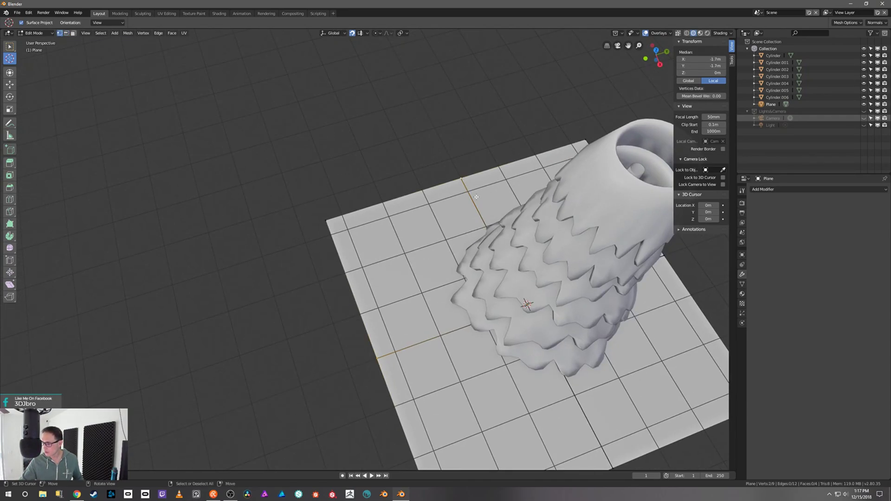
{"action": "middle_click_drag", "start_coordinate": [588, 296], "coordinate": [446, 265], "text": "shift"}
{"action": "right_click", "coordinate": [528, 227], "text": "shift"}
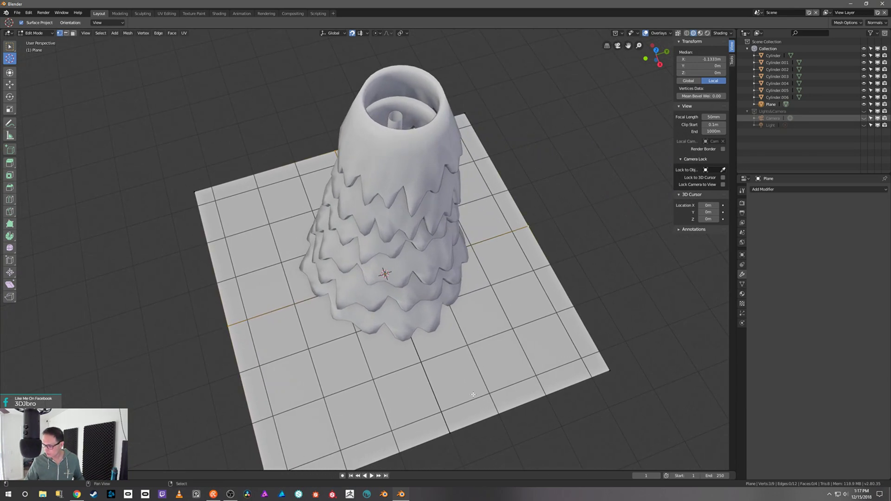
{"action": "right_click", "coordinate": [450, 431], "text": "shift"}
{"action": "key", "text": "s"}
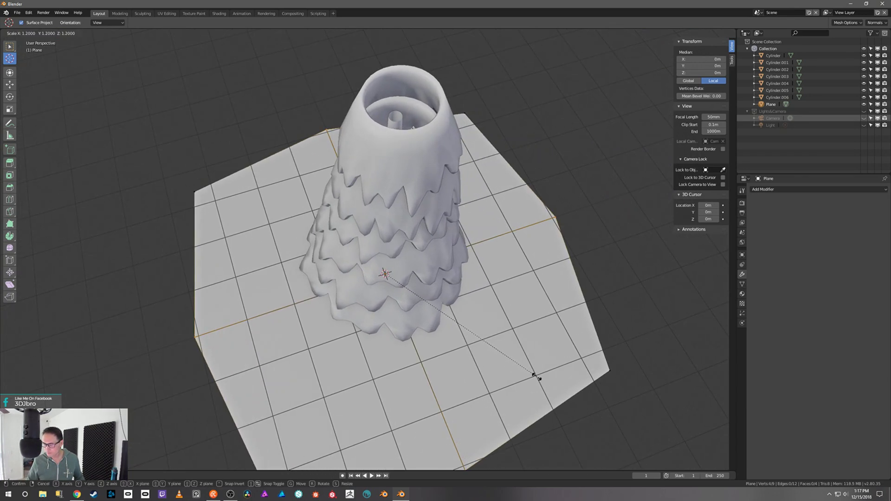
{"action": "left_click", "coordinate": [558, 378]}
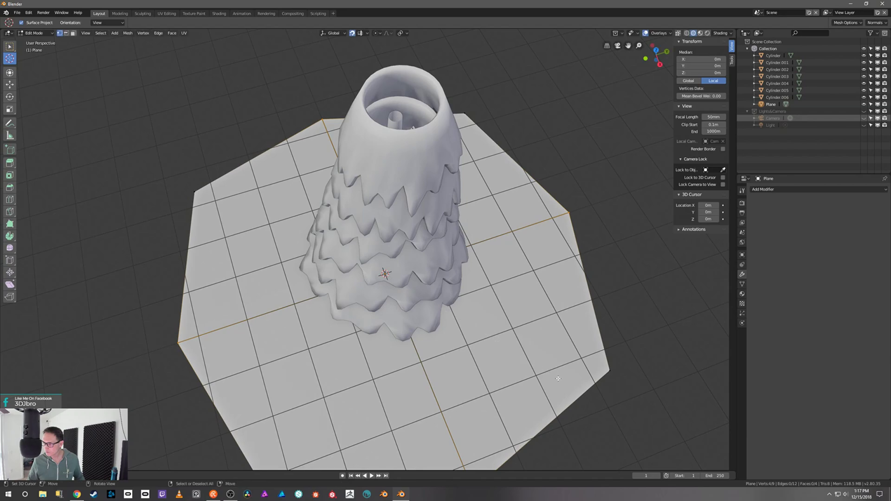
Add a Subdivision Surface modifier to the ground plane with View subdivisions set to 2
{"action": "middle_click_drag", "start_coordinate": [557, 377], "coordinate": [607, 338]}
{"action": "left_click", "coordinate": [796, 190]}
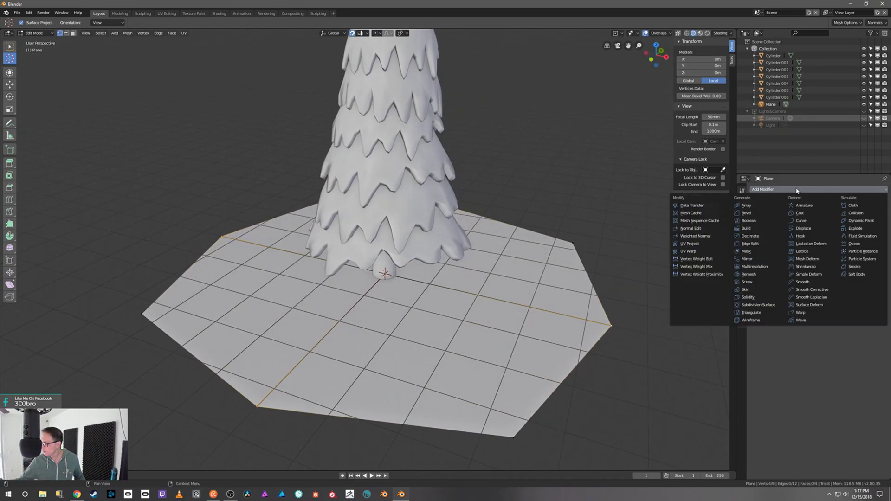
{"action": "left_click", "coordinate": [760, 304]}
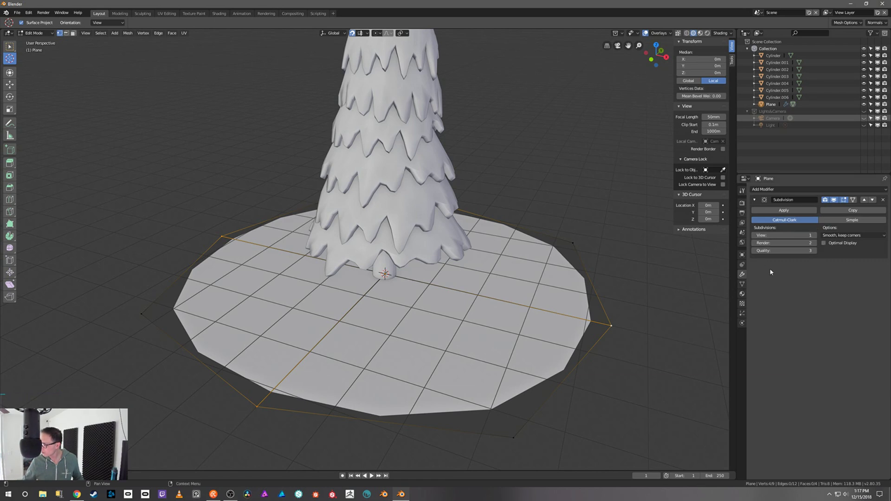
{"action": "left_click", "coordinate": [815, 236]}
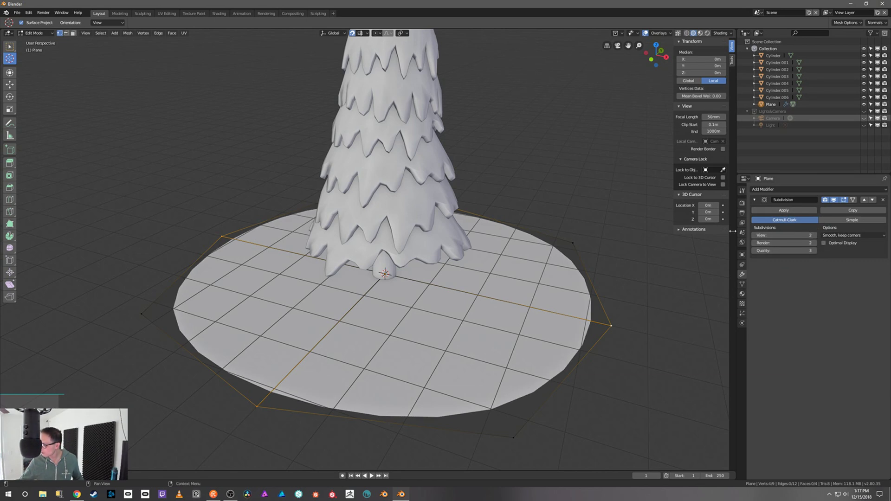
Return to Object Mode, apply the Subdivision Surface modifier, and apply the ground disc's object transforms
{"action": "key", "text": "ctrl+Tab"}
{"action": "left_click", "coordinate": [644, 269]}
{"action": "left_click", "coordinate": [787, 211]}
{"action": "mouse_move", "coordinate": [603, 280]}
{"action": "middle_mouse_down", "text": "ctrl"}
{"action": "mouse_move", "coordinate": [599, 296]}
{"action": "mouse_move", "coordinate": [609, 276]}
{"action": "middle_mouse_up", "text": "ctrl"}
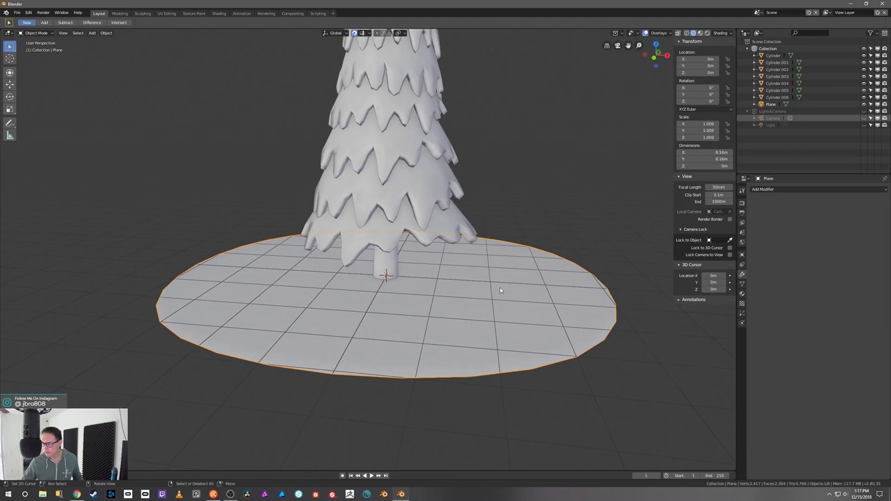
{"action": "key", "text": "ctrl+a"}
{"action": "left_click", "coordinate": [503, 292]}
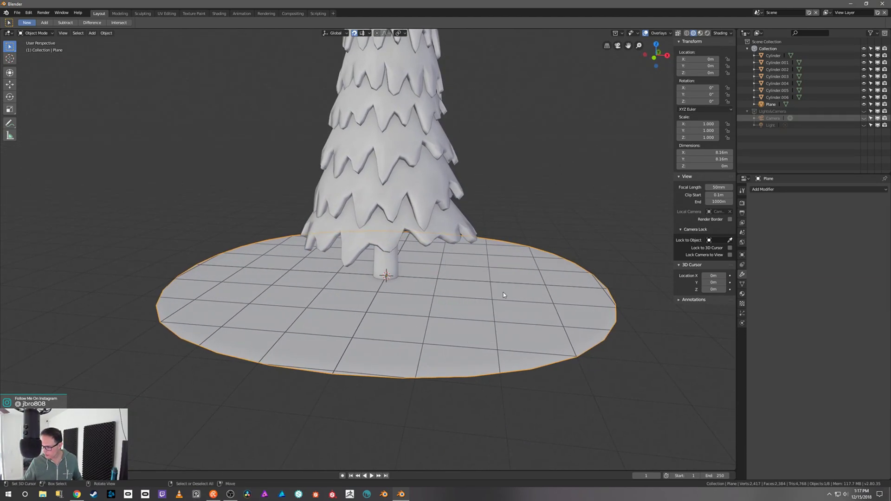
Deselect the ground disc, add a cube at the origin, and scale it to 1 m per side
{"action": "middle_click_drag", "start_coordinate": [505, 291], "coordinate": [503, 299], "text": "ctrl"}
{"action": "key", "text": "alt+a"}
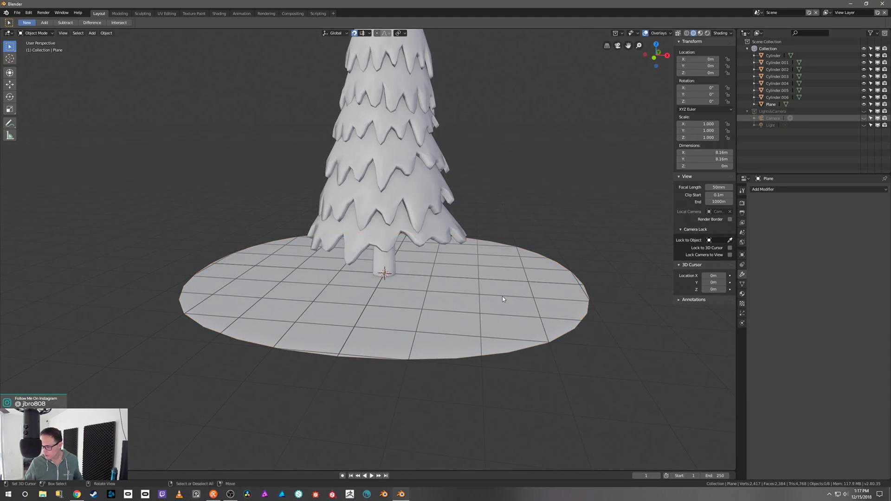
{"action": "key", "text": "shift+a"}
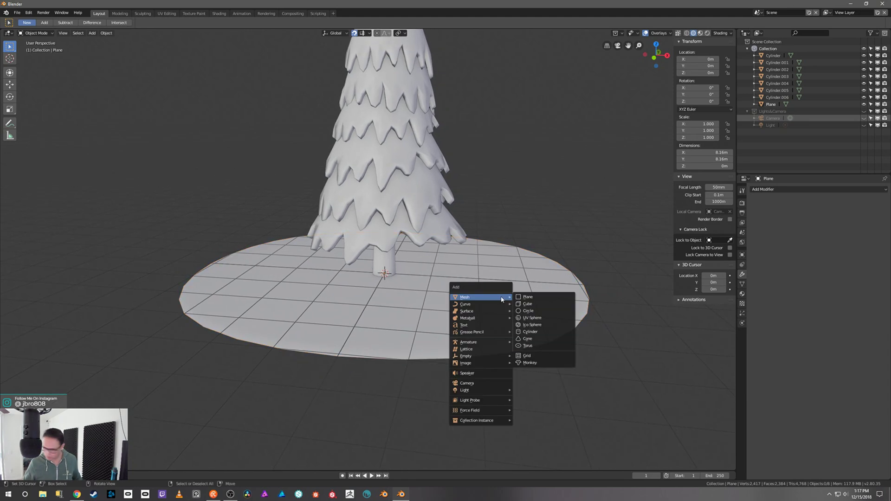
{"action": "left_click", "coordinate": [532, 303]}
{"action": "key", "text": "s"}
{"action": "left_click", "coordinate": [465, 277]}
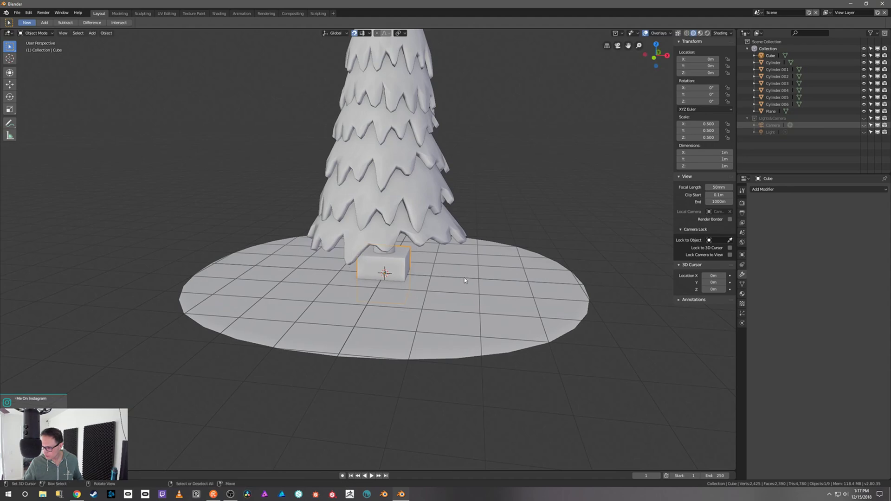
Switch to the front view and raise the cube along Z to 0.5 m
{"action": "key", "text": "g"}
{"action": "key", "text": "z"}
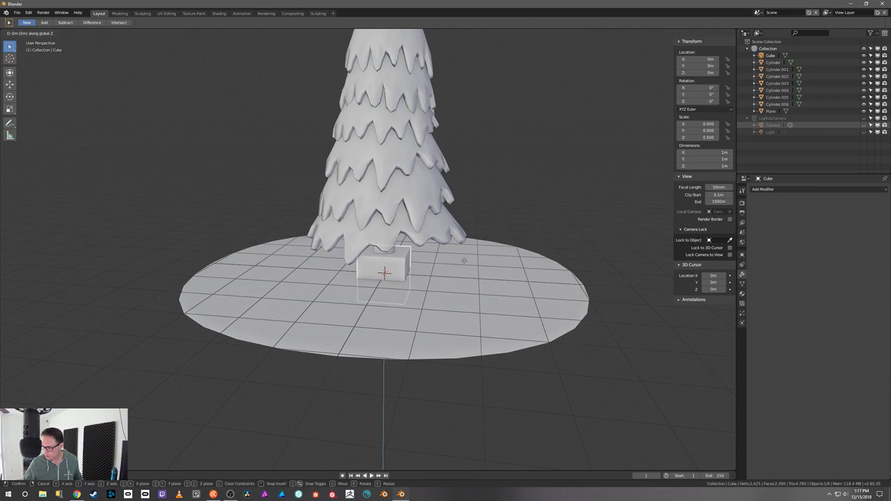
{"action": "left_click", "coordinate": [466, 261]}
{"action": "left_click", "coordinate": [440, 239]}
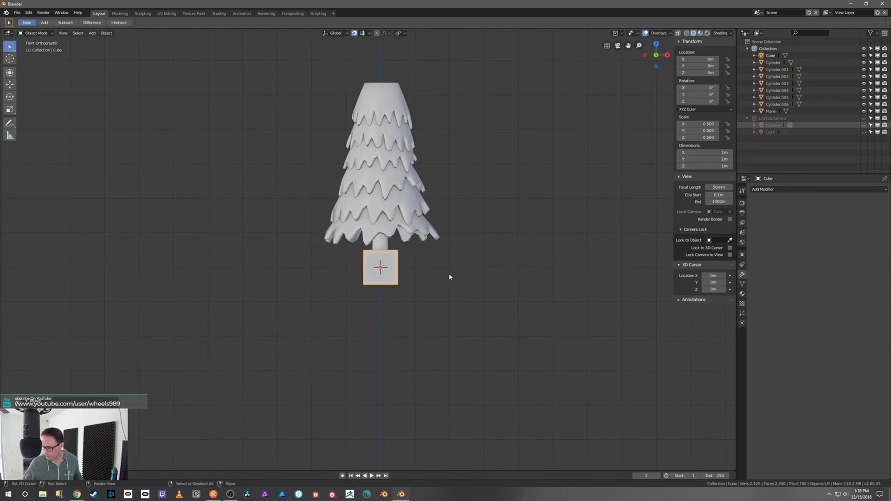
{"action": "scroll", "coordinate": [448, 259], "scroll_direction": "up", "scroll_amount": 3}
{"action": "key", "text": "g"}
{"action": "key", "text": "z"}
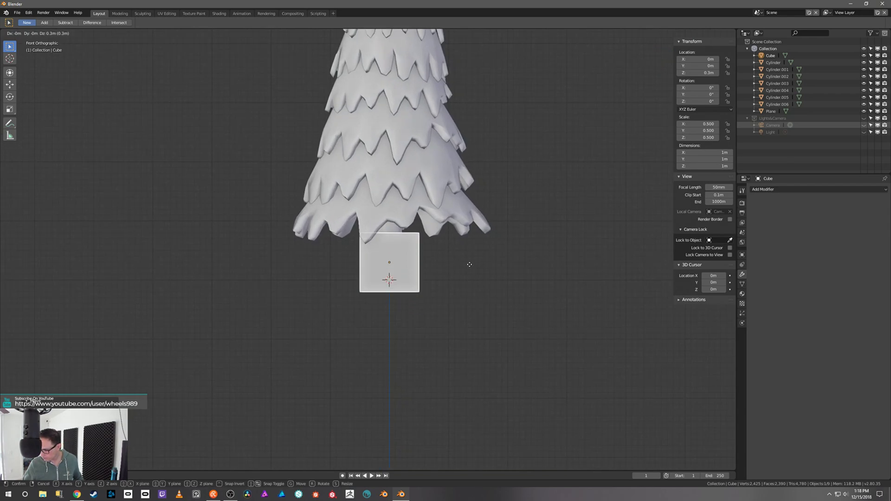
{"action": "left_click", "coordinate": [476, 255]}
Scale the cube down to 0.4 m per side and move it beside the trunk at X 0.6 m
{"action": "key", "text": "s"}
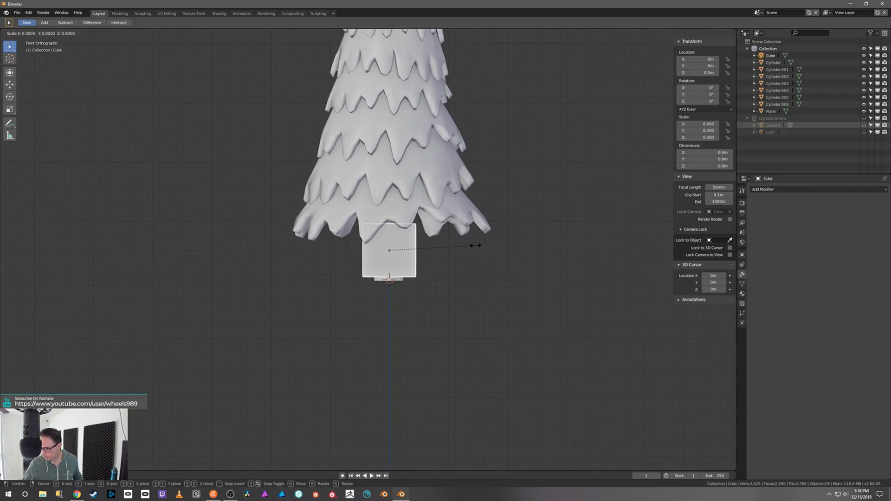
{"action": "left_click", "coordinate": [427, 250]}
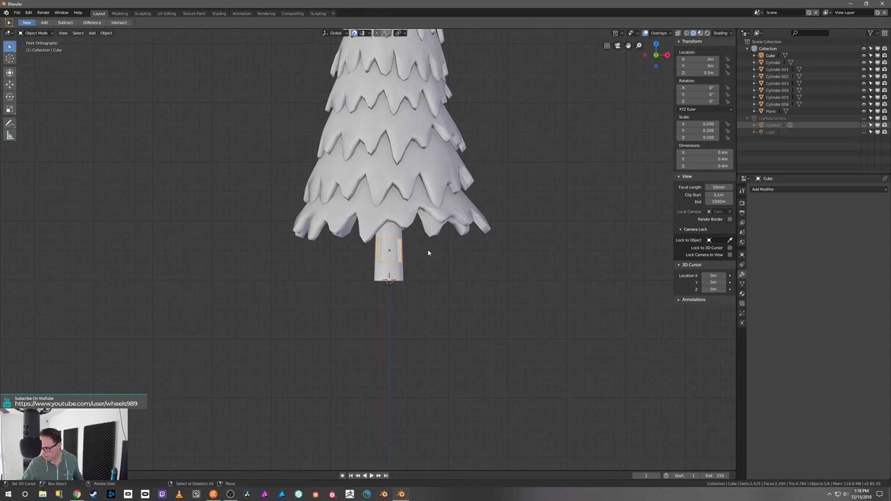
{"action": "key", "text": "g"}
{"action": "left_click", "coordinate": [461, 254]}
Lower the cube along Z to 0.2 m so it rests on the ground disc
{"action": "key", "text": "g"}
{"action": "key", "text": "z"}
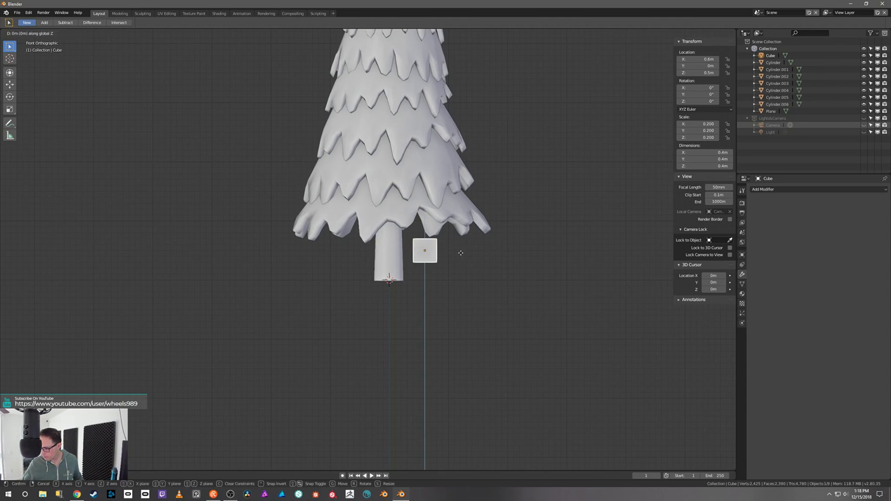
{"action": "left_click", "coordinate": [462, 267]}
{"action": "key", "text": "g"}
{"action": "key", "text": "z"}
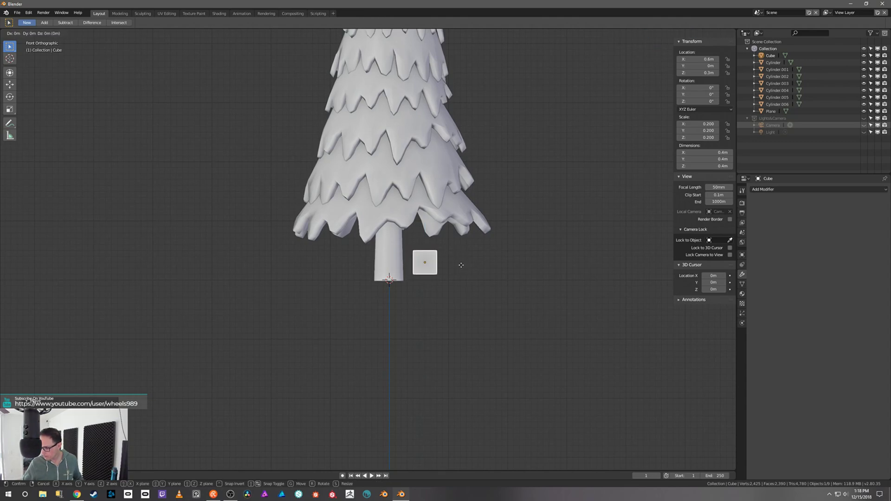
{"action": "left_click", "coordinate": [461, 269]}
Duplicate the cube along X to the other side of the trunk, at X -1 m
{"action": "middle_click_drag", "start_coordinate": [460, 269], "coordinate": [472, 291]}
{"action": "scroll", "coordinate": [452, 293], "scroll_direction": "down", "scroll_amount": 3}
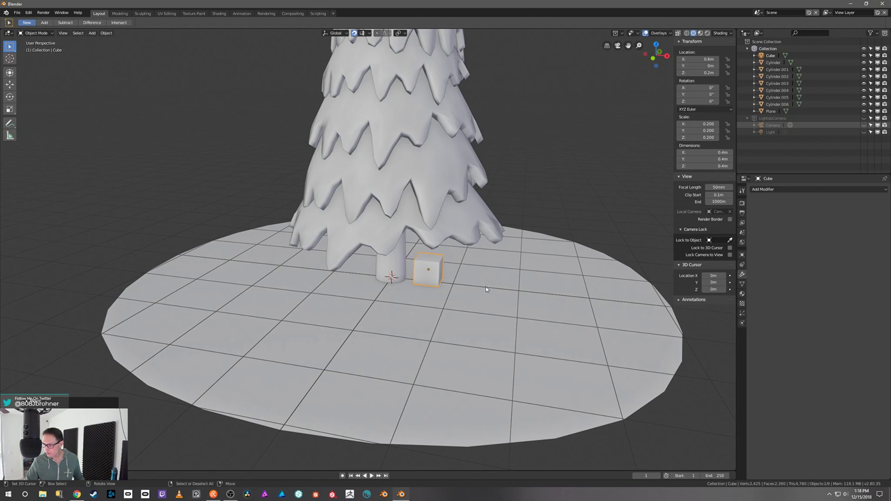
{"action": "key", "text": "shift+d"}
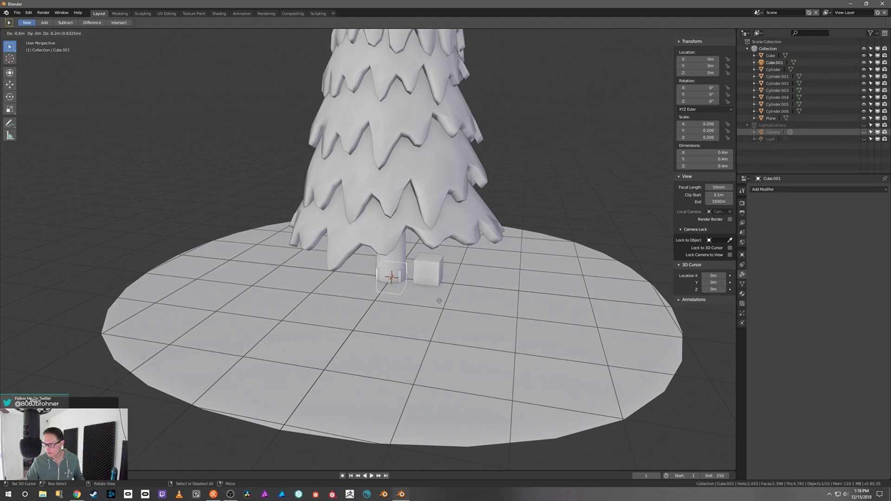
{"action": "key", "text": "x"}
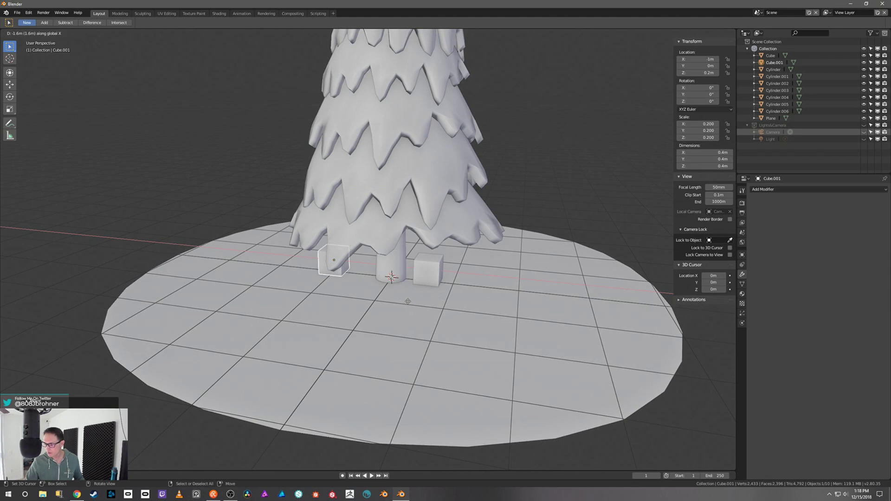
{"action": "left_click", "coordinate": [407, 302]}
{"action": "key", "text": "g"}
{"action": "right_click", "coordinate": [407, 300]}
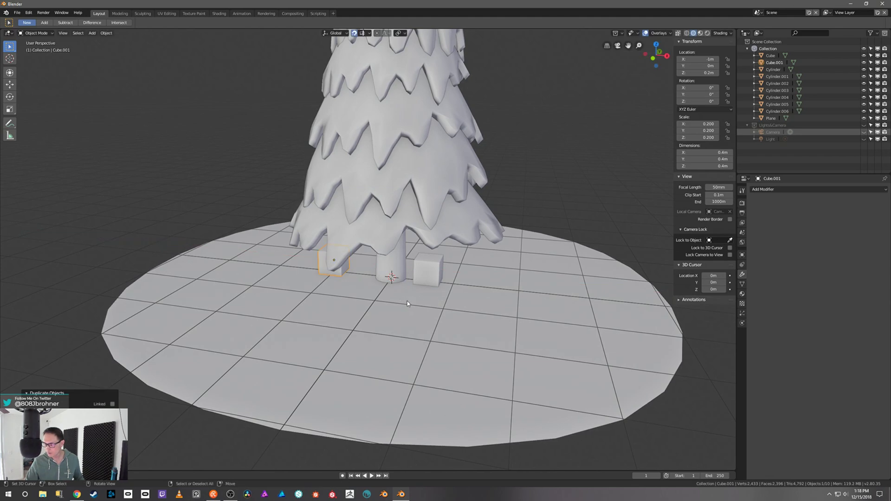
Duplicate the selected cube 1 m forward along Y, in front of the original
{"action": "key", "text": "shift+d"}
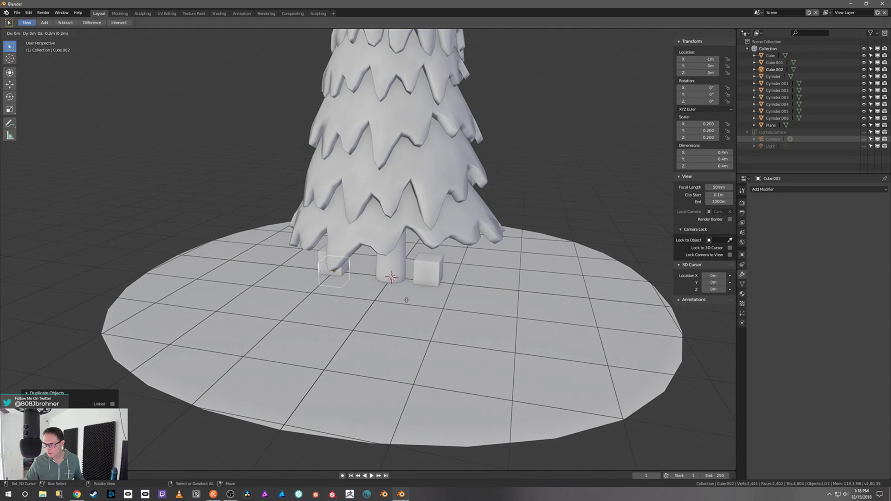
{"action": "key", "text": "y"}
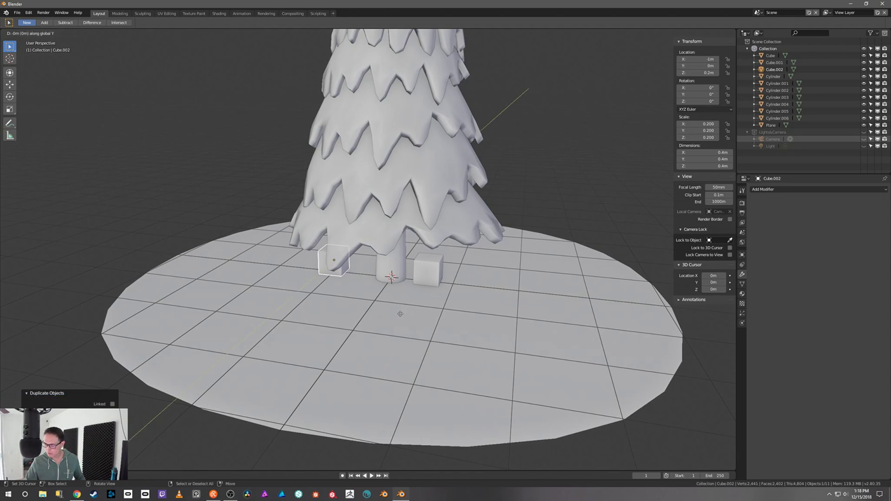
{"action": "left_click", "coordinate": [395, 324]}
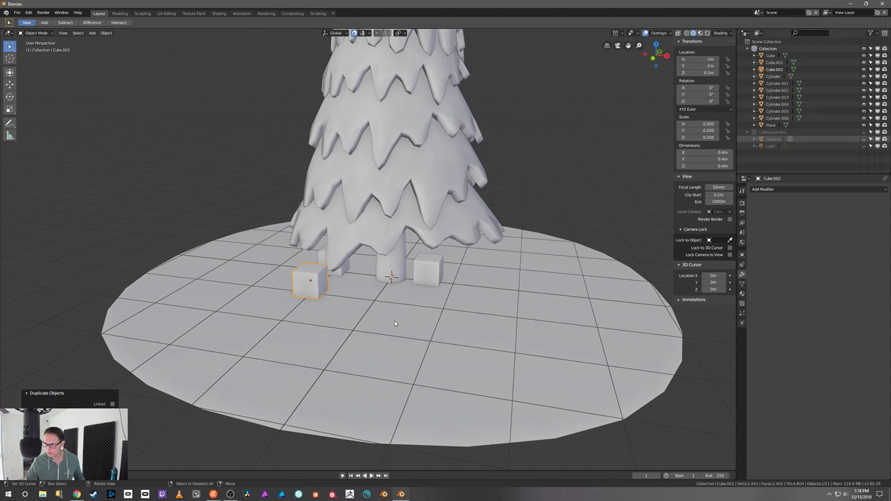
Rotate the cube at X 0.6 m beside the trunk about Z to -50°
{"action": "left_click", "coordinate": [430, 275]}
{"action": "key", "text": "r"}
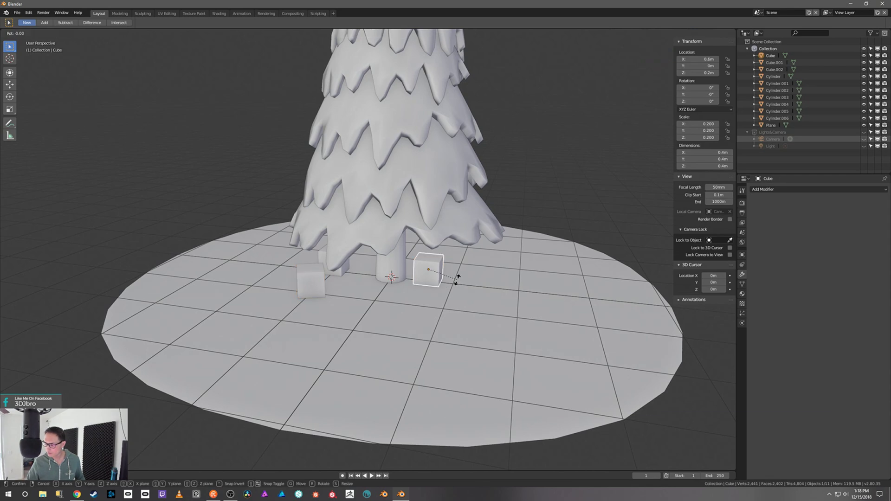
{"action": "key", "text": "z"}
{"action": "left_click", "coordinate": [417, 304]}
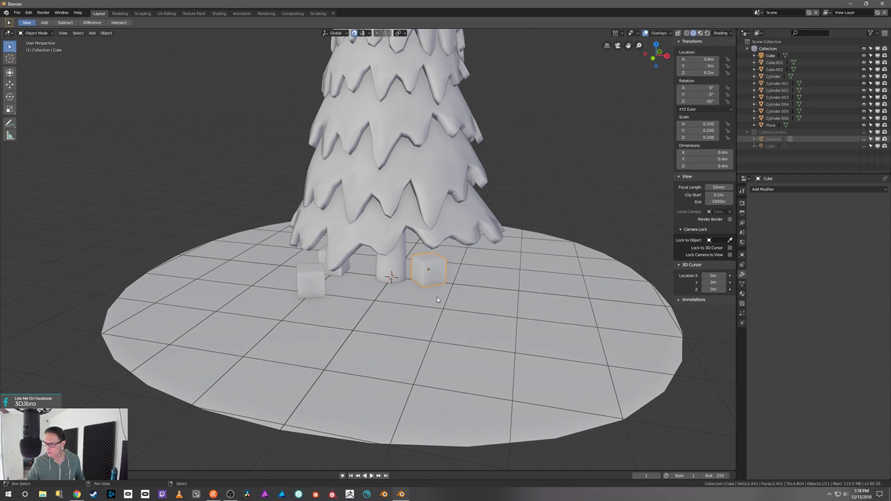
Duplicate the rotated cube 1 m forward along Y and slide the copy along X to just in front of the trunk
{"action": "key", "text": "shift+d"}
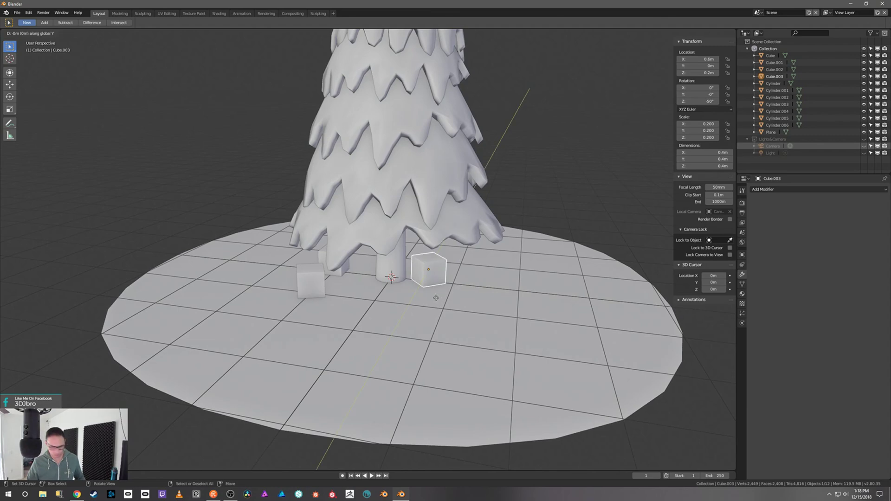
{"action": "left_click", "coordinate": [412, 325]}
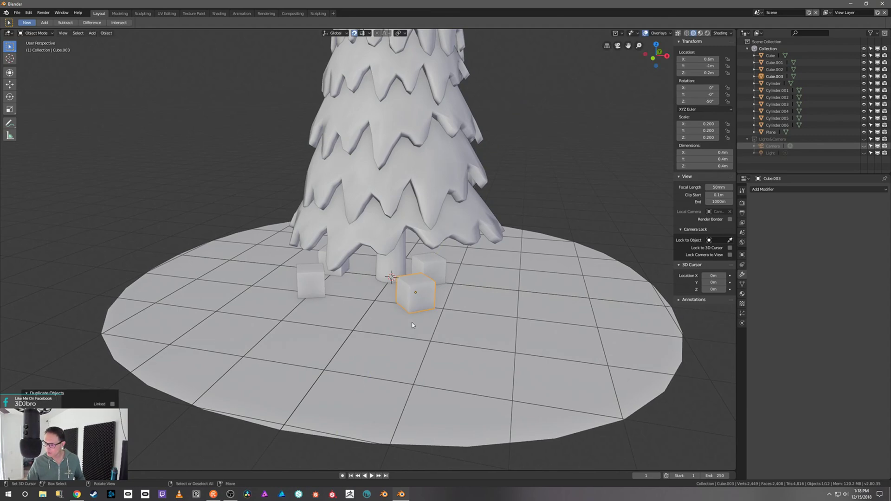
{"action": "left_click", "coordinate": [10, 84]}
{"action": "left_click_drag", "start_coordinate": [448, 297], "coordinate": [414, 293]}
Duplicate the rotated cube beside the trunk along X to about 1.49 m and rotate the copy about Z to about -184°
{"action": "left_click", "coordinate": [422, 283]}
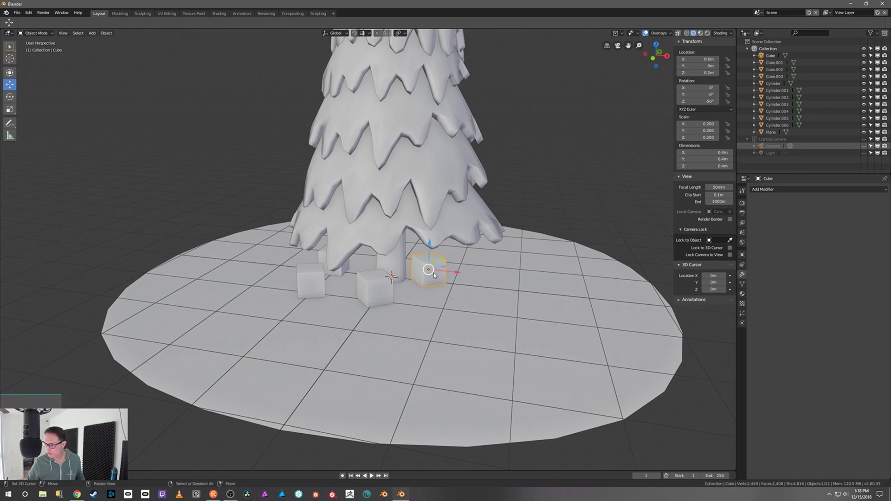
{"action": "key", "text": "shift+d"}
{"action": "key", "text": "x"}
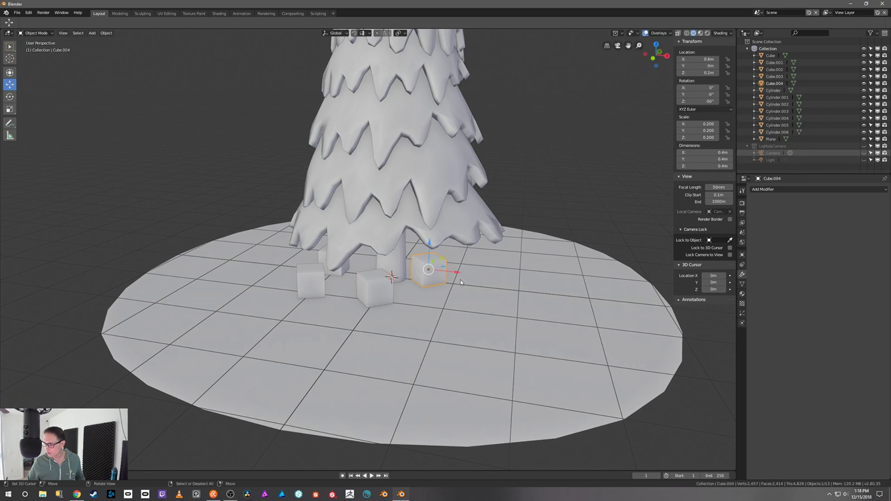
{"action": "left_click", "coordinate": [517, 283]}
{"action": "key", "text": "r"}
{"action": "key", "text": "z"}
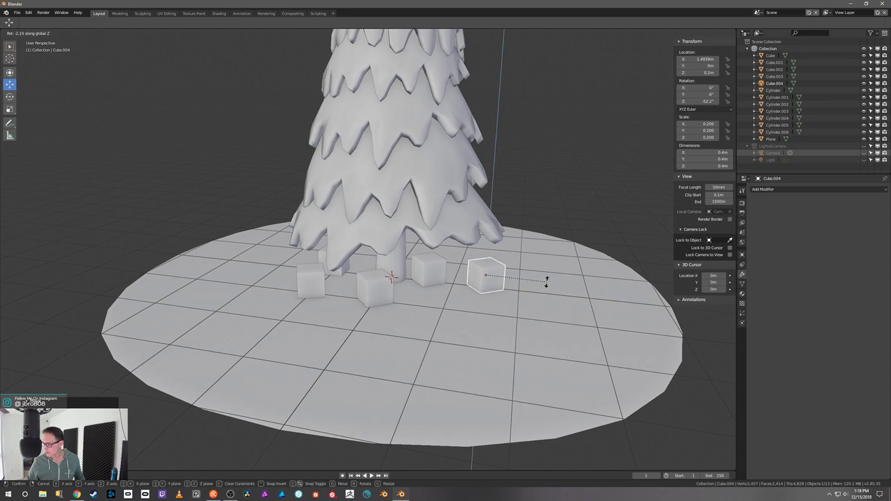
{"action": "left_click", "coordinate": [418, 333]}
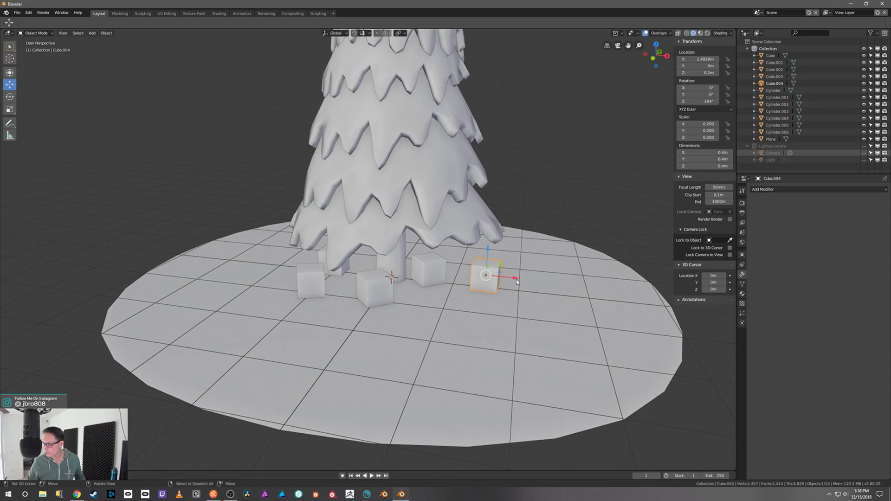
Stretch the new cube along X into a box about 0.88 m long and rotate it about Z to about -305°
{"action": "key", "text": "s"}
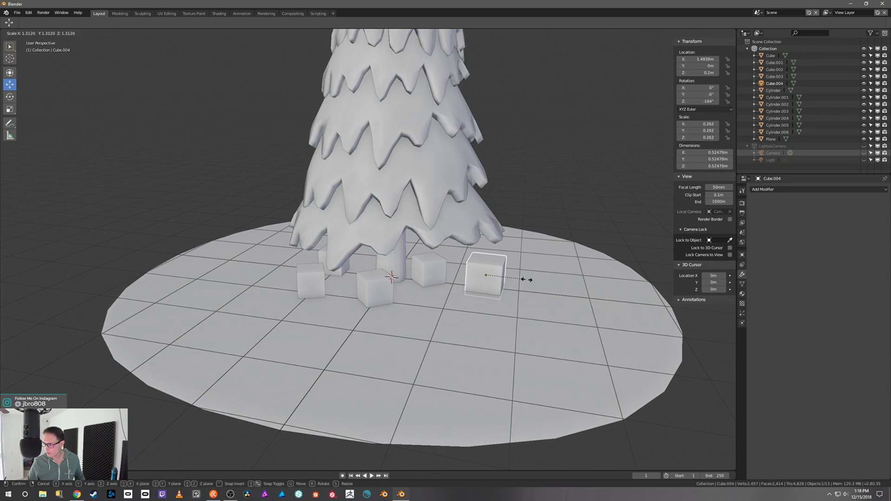
{"action": "right_click", "coordinate": [527, 280]}
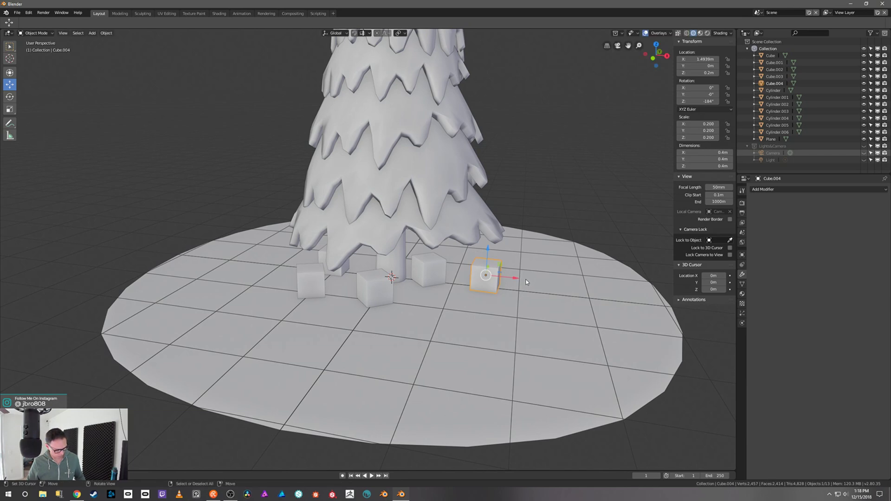
{"action": "key", "text": "s"}
{"action": "key", "text": "z"}
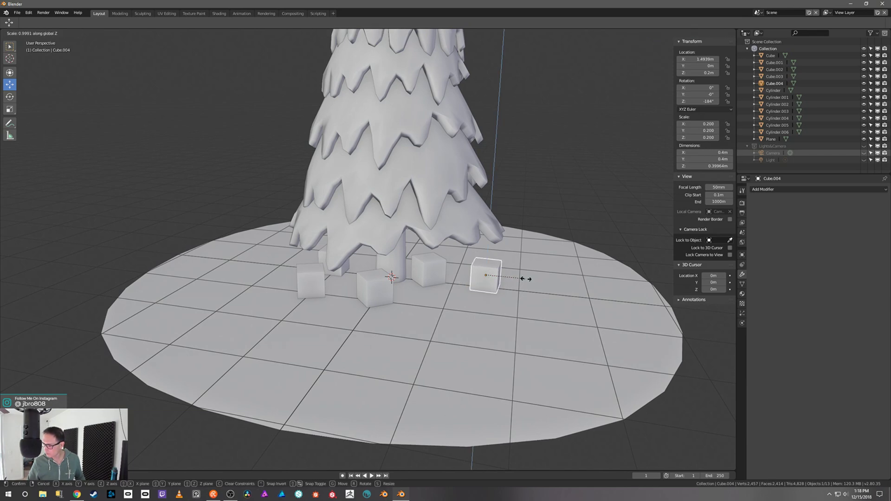
{"action": "key", "text": "s"}
{"action": "key", "text": "x"}
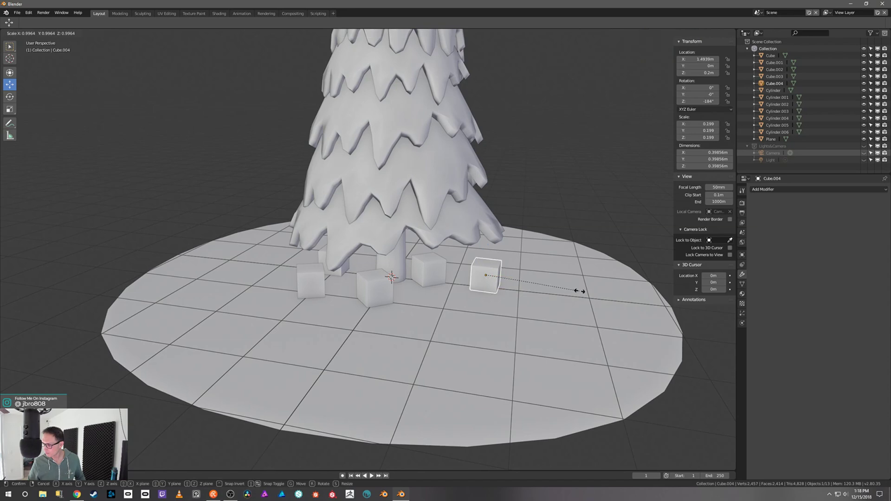
{"action": "left_click", "coordinate": [657, 317]}
{"action": "key", "text": "r"}
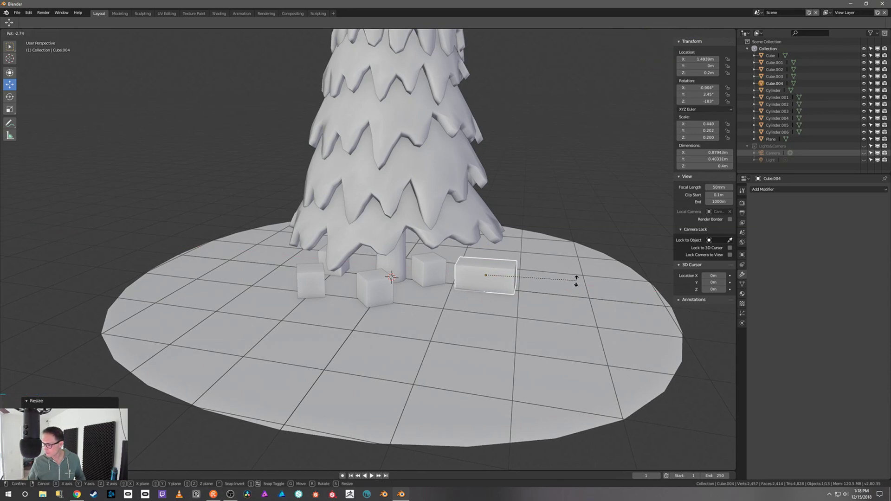
{"action": "left_click", "coordinate": [454, 320]}
Move the long box across the ground to behind the trunk, at about X -0.53 m and Y 0.78 m
{"action": "key", "text": "g"}
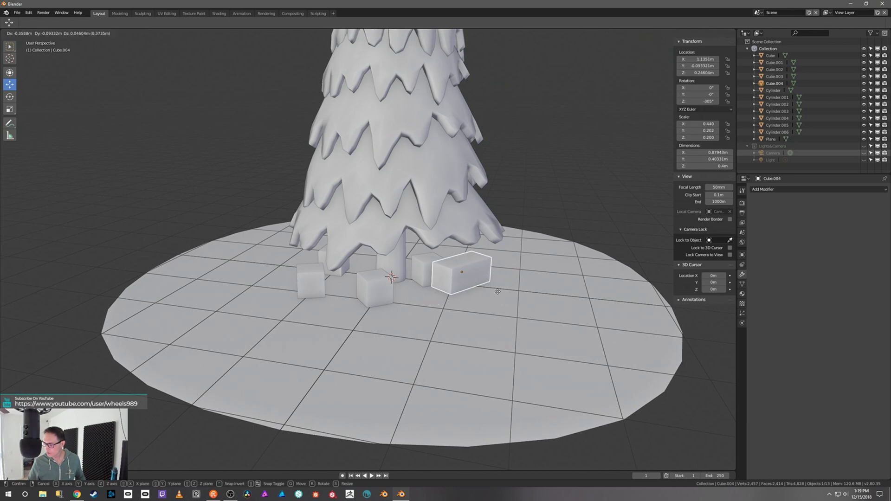
{"action": "key", "text": "x"}
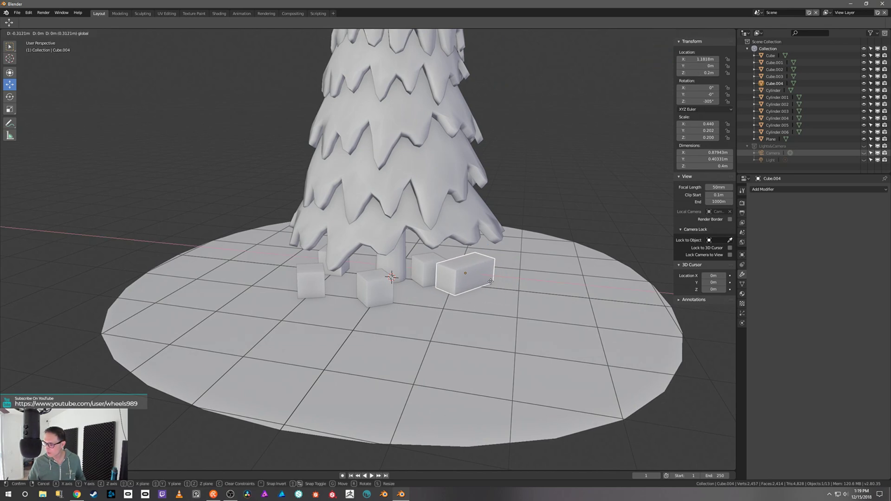
{"action": "left_click_drag", "start_coordinate": [463, 280], "coordinate": [381, 240]}
{"action": "left_click", "coordinate": [385, 268]}
{"action": "middle_click_drag", "start_coordinate": [465, 289], "coordinate": [478, 272]}
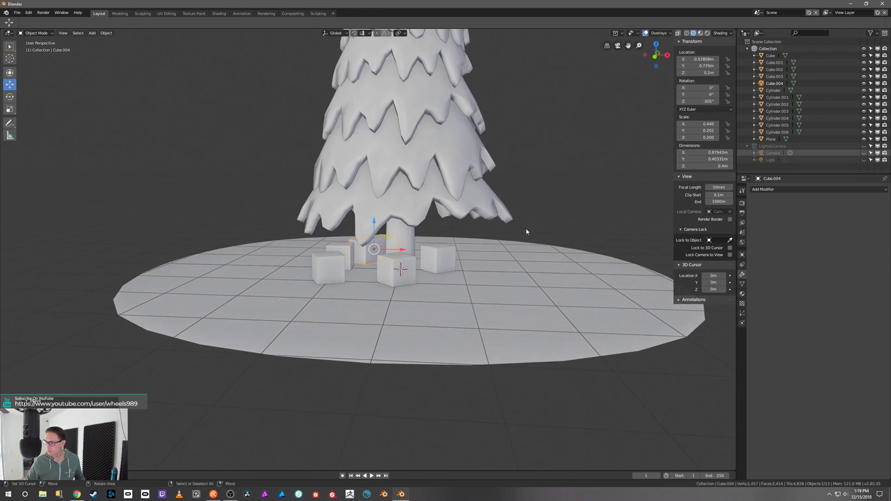
Set the viewport shading color to Random so each object is displayed in a different color
{"action": "left_click", "coordinate": [721, 33]}
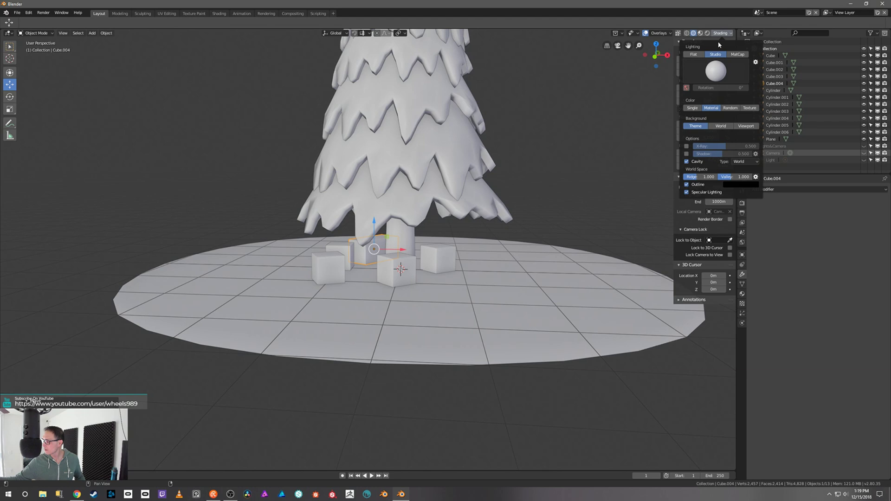
{"action": "left_click", "coordinate": [737, 108]}
{"action": "scroll", "coordinate": [542, 218], "scroll_direction": "down", "scroll_amount": 5}
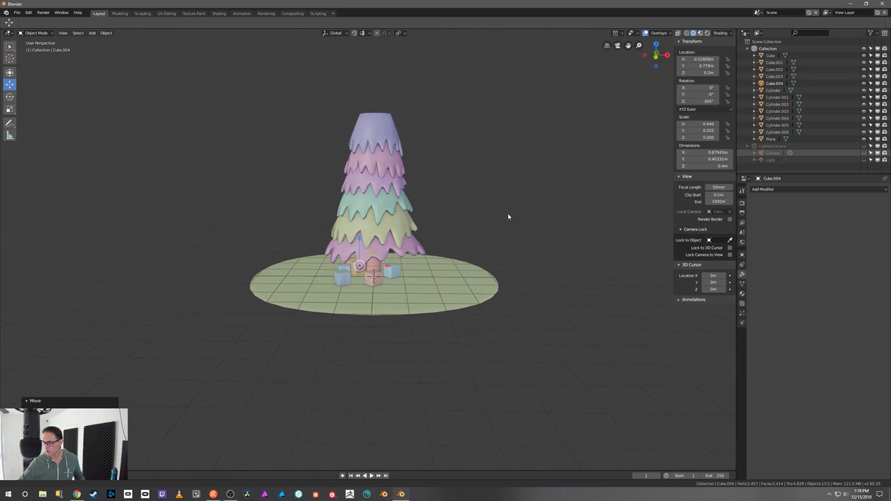
{"action": "scroll", "coordinate": [500, 219], "scroll_direction": "up", "scroll_amount": 5}
{"action": "middle_click_drag", "start_coordinate": [497, 209], "coordinate": [485, 220]}
{"action": "mouse_move", "coordinate": [421, 293]}
{"action": "middle_mouse_down"}
{"action": "mouse_move", "coordinate": [422, 278]}
{"action": "mouse_move", "coordinate": [422, 288]}
{"action": "middle_mouse_up"}
Duplicate the cube at X 0.6 m beside the trunk and move the copy along X to about 1.58 m
{"action": "left_click", "coordinate": [363, 290]}
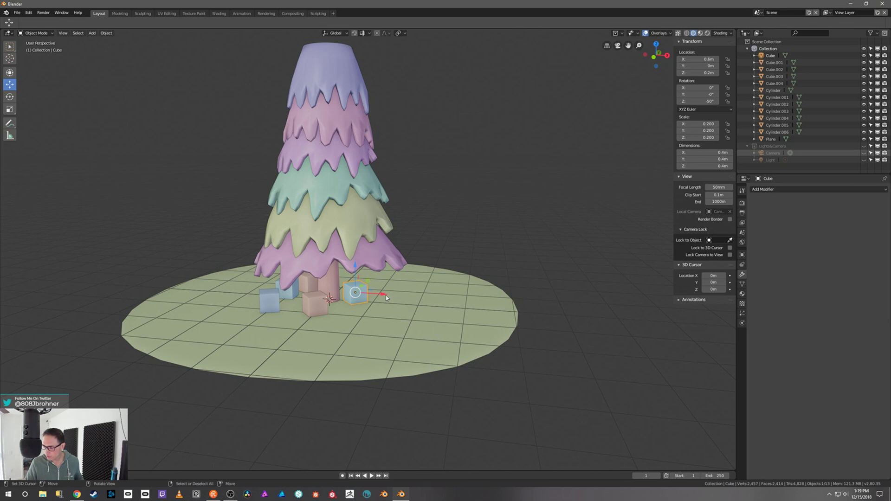
{"action": "key", "text": "shift+d"}
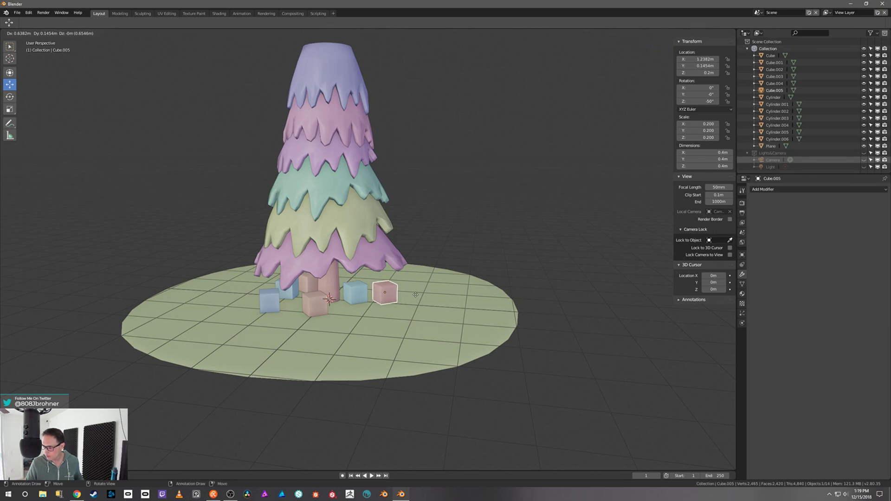
{"action": "right_click", "coordinate": [416, 295]}
{"action": "left_click_drag", "start_coordinate": [381, 297], "coordinate": [427, 293]}
Try stretching the new cube along Z to about 1.12 m tall and raising it, and undo both changes
{"action": "key", "text": "s"}
{"action": "key", "text": "z"}
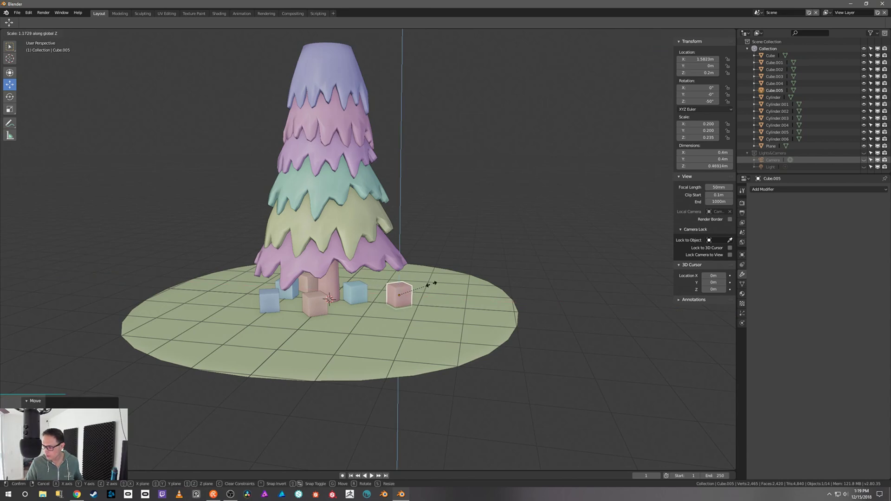
{"action": "left_click", "coordinate": [471, 257]}
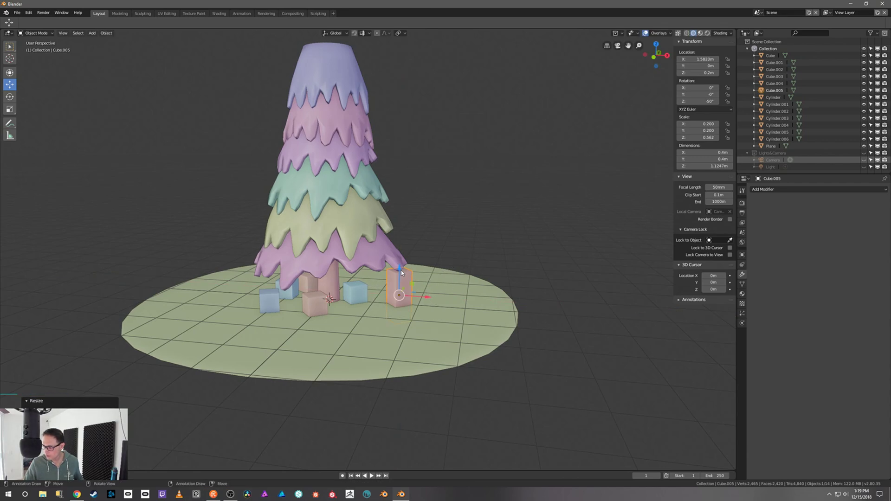
{"action": "left_click_drag", "start_coordinate": [400, 271], "coordinate": [407, 263]}
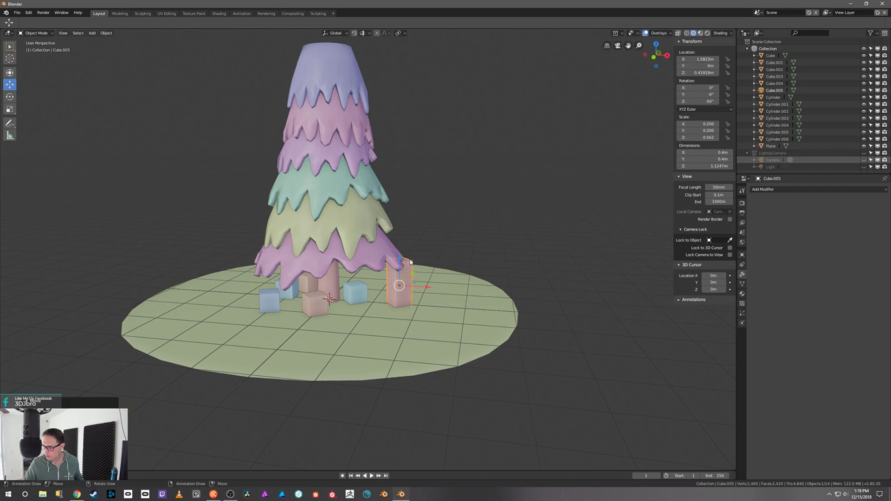
{"action": "key", "text": "ctrl+z"}
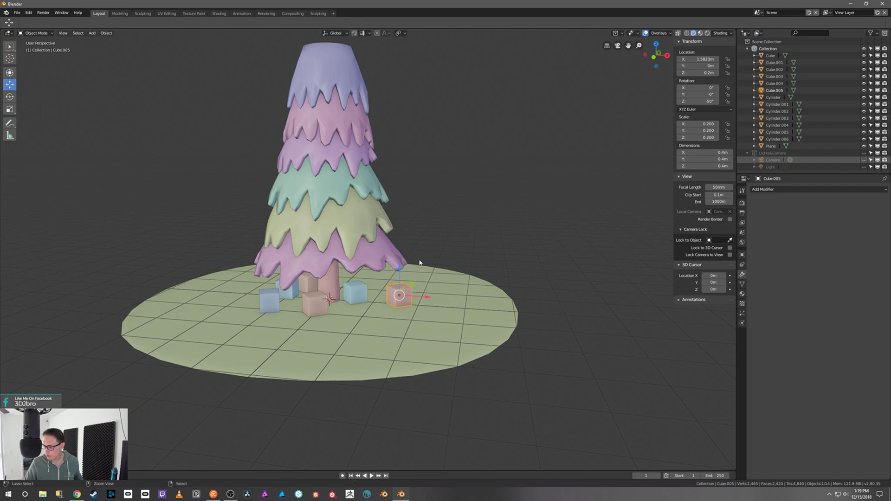
{"action": "key", "text": "s"}
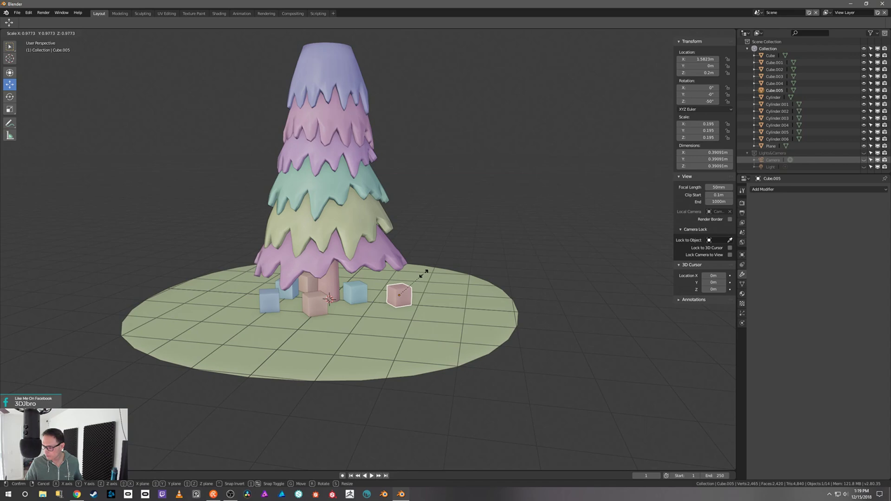
{"action": "right_click", "coordinate": [423, 274]}
In Edit Mode, raise the new cube's top face along Z to make the box about 0.63 m tall
{"action": "key", "text": "Tab"}
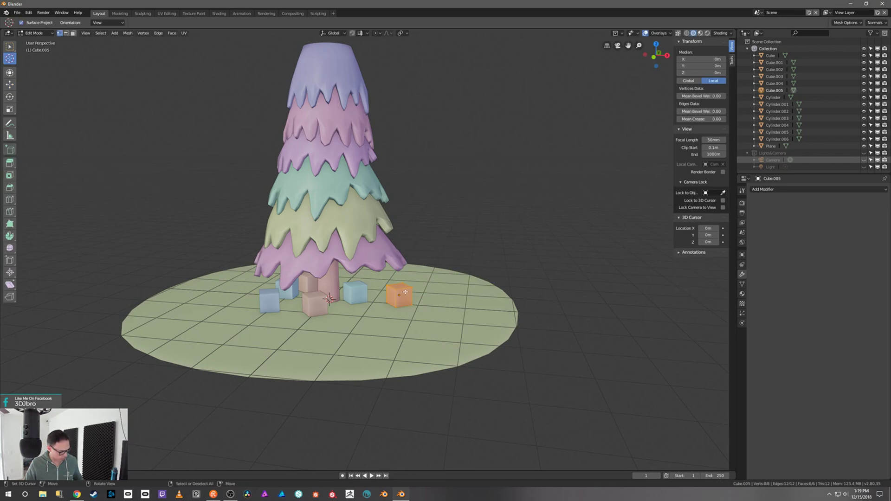
{"action": "key", "text": "g"}
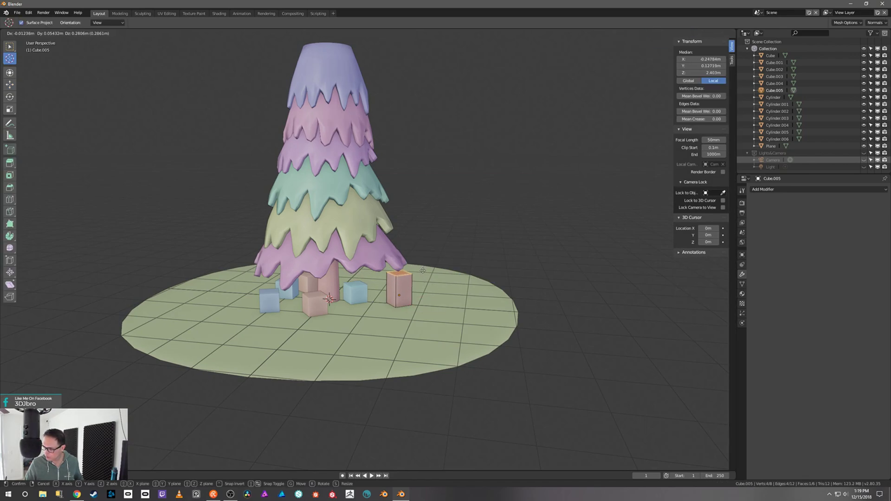
{"action": "key", "text": "z"}
{"action": "left_click", "coordinate": [424, 278]}
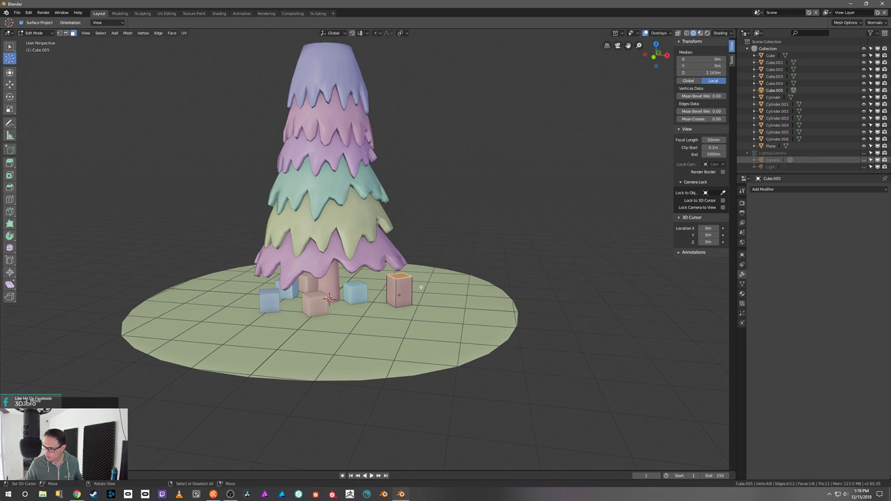
Move the tall box's whole mesh closer to the neighbouring cube, deselect it, and return to Object Mode
{"action": "key", "text": "a"}
{"action": "key", "text": "g"}
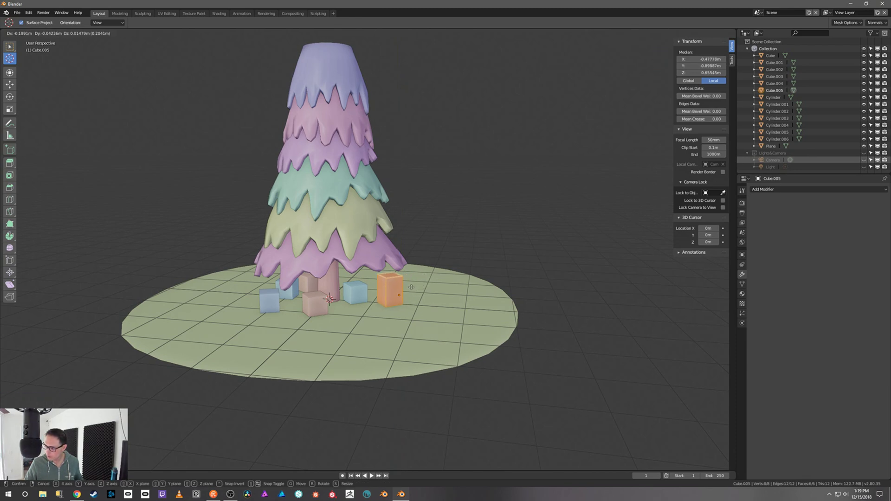
{"action": "left_click", "coordinate": [407, 291]}
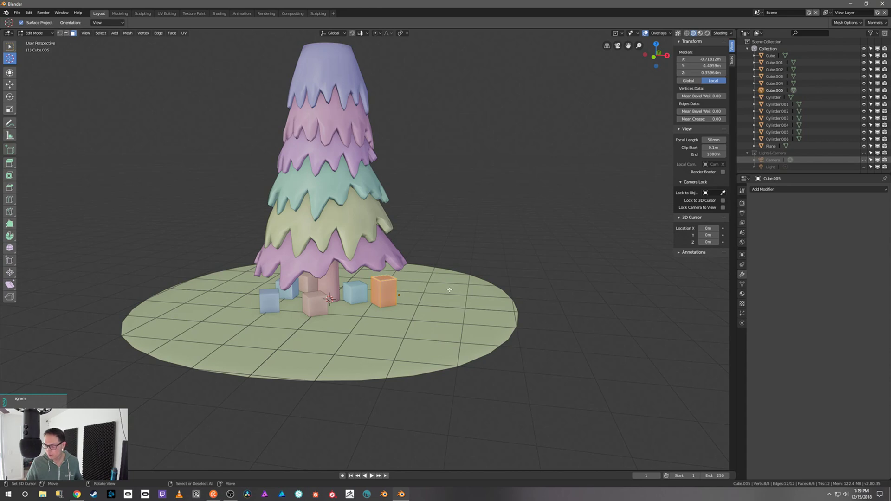
{"action": "key", "text": "alt+a"}
{"action": "middle_click_drag", "start_coordinate": [446, 282], "coordinate": [427, 295], "text": "ctrl"}
{"action": "key", "text": "ctrl+Tab"}
{"action": "left_click", "coordinate": [425, 280]}
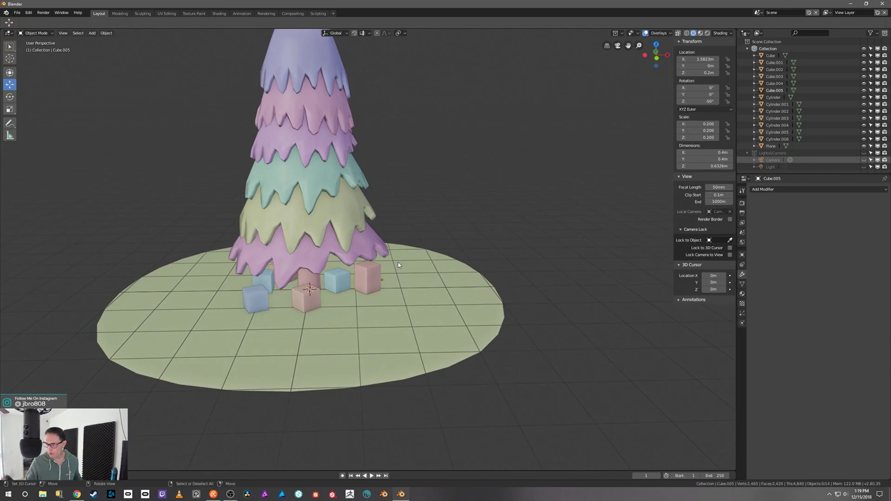
{"action": "middle_click_drag", "start_coordinate": [364, 272], "coordinate": [346, 280]}
{"action": "middle_click_drag", "start_coordinate": [284, 288], "coordinate": [330, 307]}
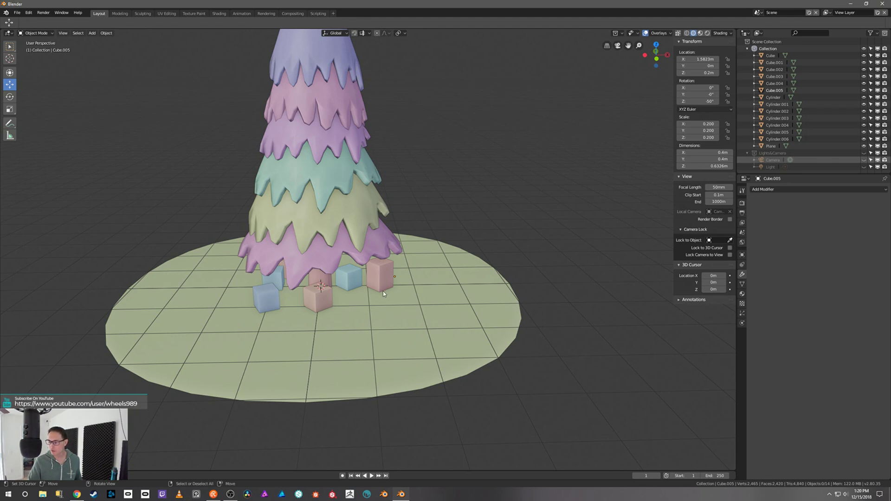
Inspect the layered tree and the boxes around its trunk from several angles and distances
{"action": "middle_click_drag", "start_coordinate": [385, 288], "coordinate": [404, 263]}
{"action": "scroll", "coordinate": [401, 257], "scroll_direction": "down", "scroll_amount": 2}
{"action": "scroll", "coordinate": [407, 262], "scroll_direction": "up", "scroll_amount": 2}
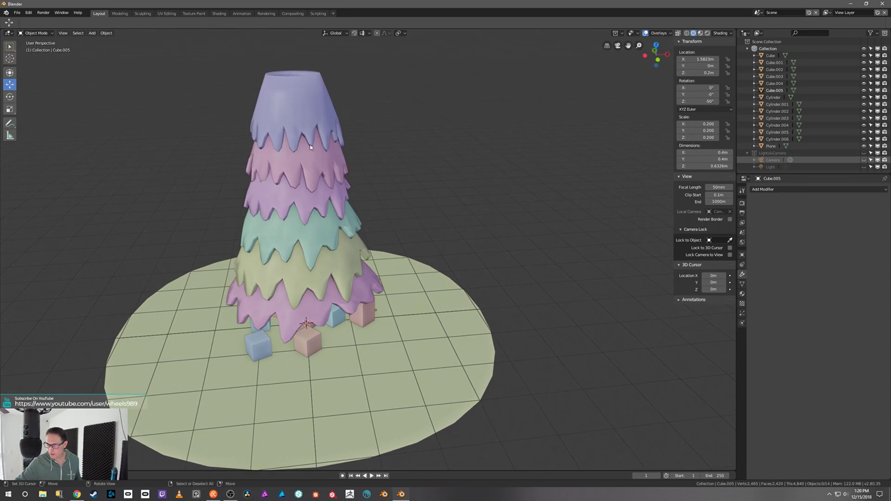
{"action": "middle_click_drag", "start_coordinate": [355, 166], "coordinate": [364, 151]}
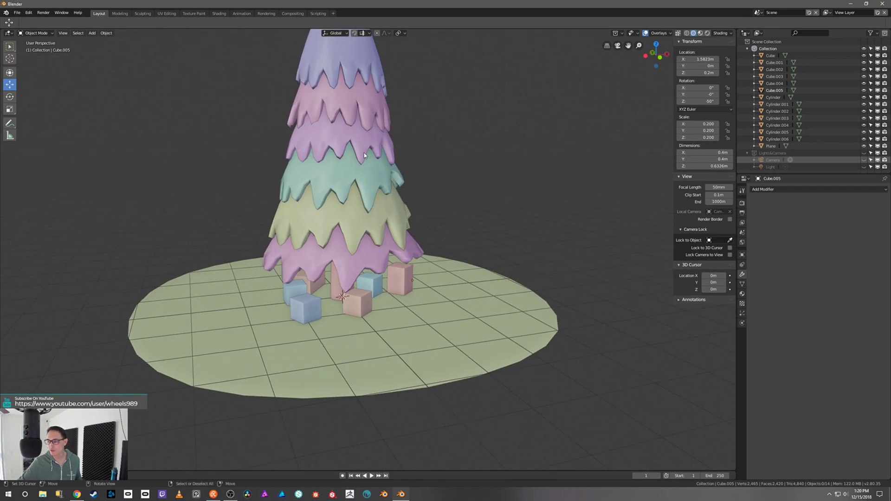
{"action": "scroll", "coordinate": [367, 147], "scroll_direction": "down", "scroll_amount": 2}
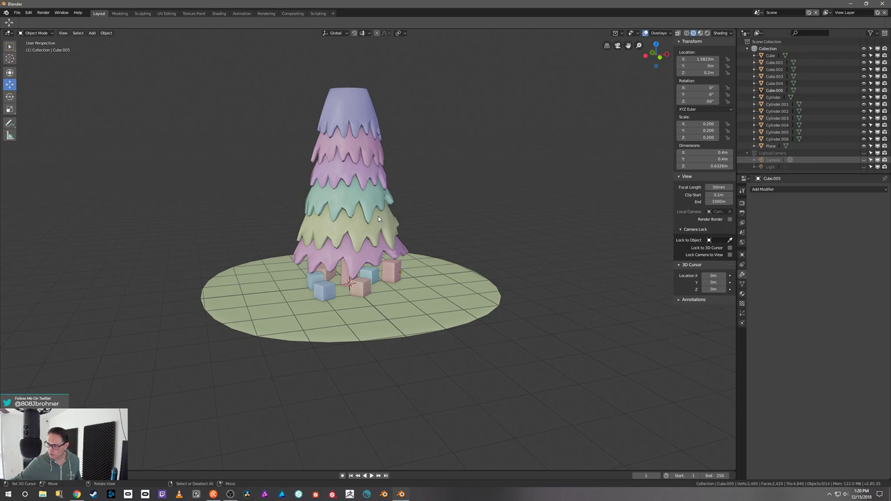
{"action": "middle_click_drag", "start_coordinate": [407, 119], "coordinate": [415, 158]}
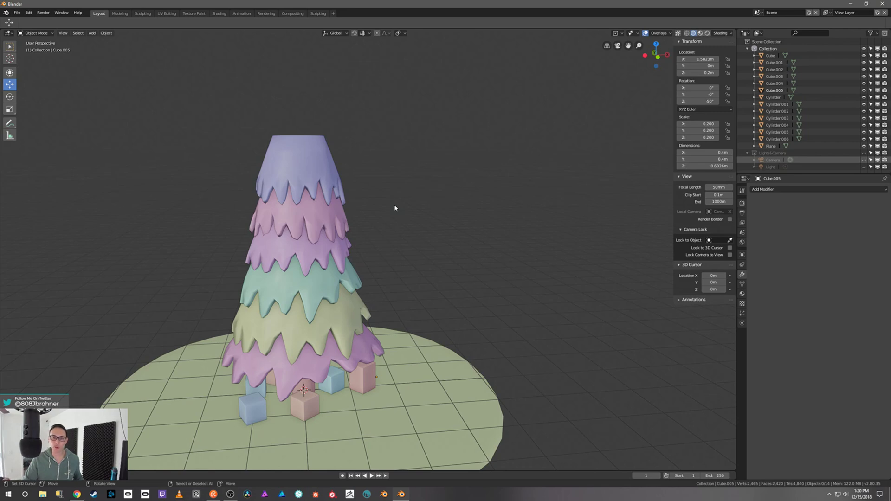
{"action": "middle_click_drag", "start_coordinate": [380, 226], "coordinate": [427, 204]}
Set the solid viewport shading colour to Material instead of random object colours
{"action": "left_click", "coordinate": [723, 33]}
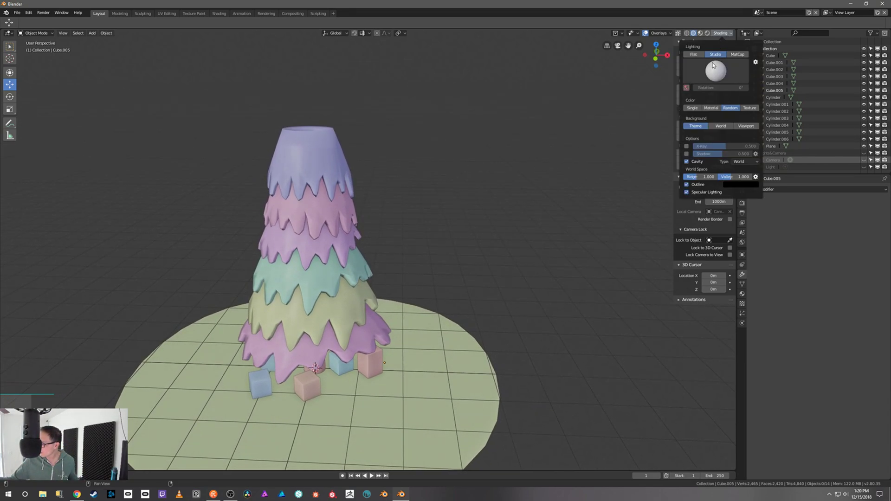
{"action": "left_click", "coordinate": [712, 109]}
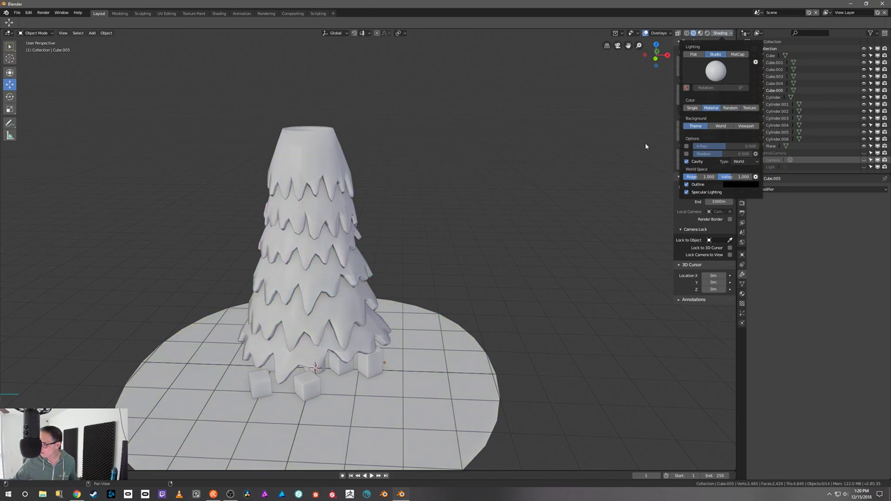
{"action": "middle_click_drag", "start_coordinate": [490, 197], "coordinate": [495, 186]}
{"action": "scroll", "coordinate": [490, 218], "scroll_direction": "down", "scroll_amount": 2}
{"action": "middle_click_drag", "start_coordinate": [482, 227], "coordinate": [504, 202]}
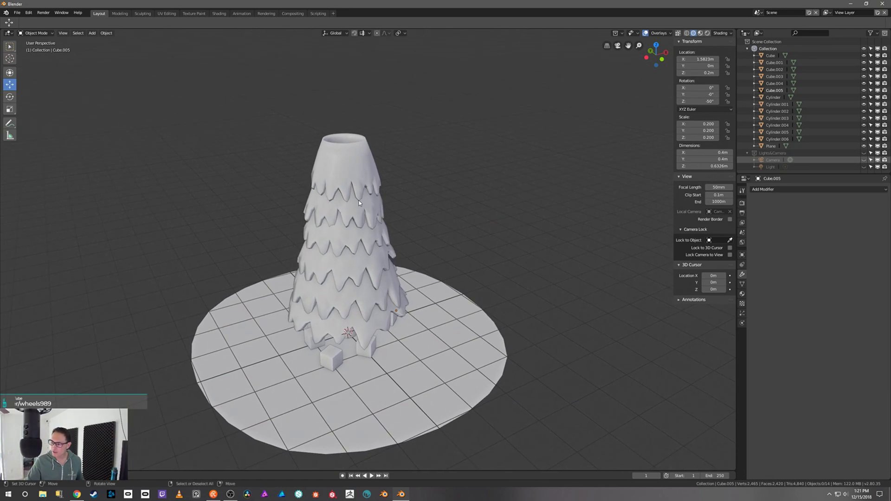
Add a UV sphere at the tree's base and raise it along Z to about 1.64 m
{"action": "key", "text": "shift+a"}
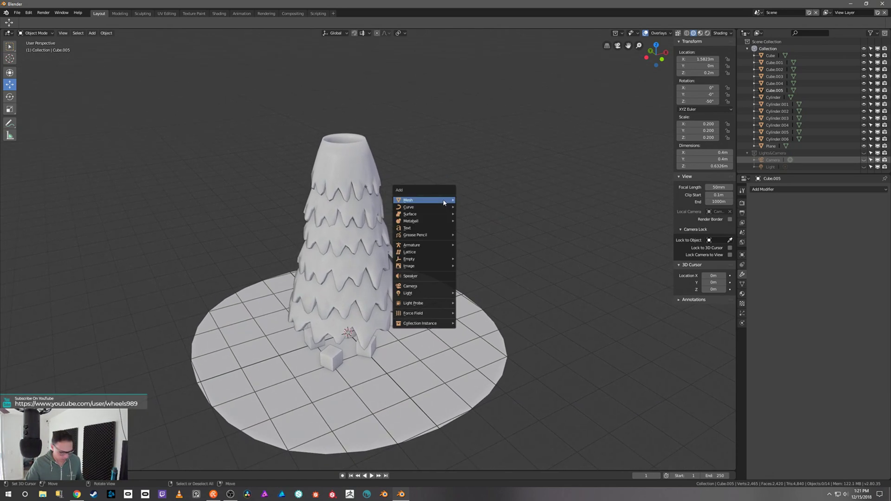
{"action": "mouse_move", "coordinate": [444, 201]}
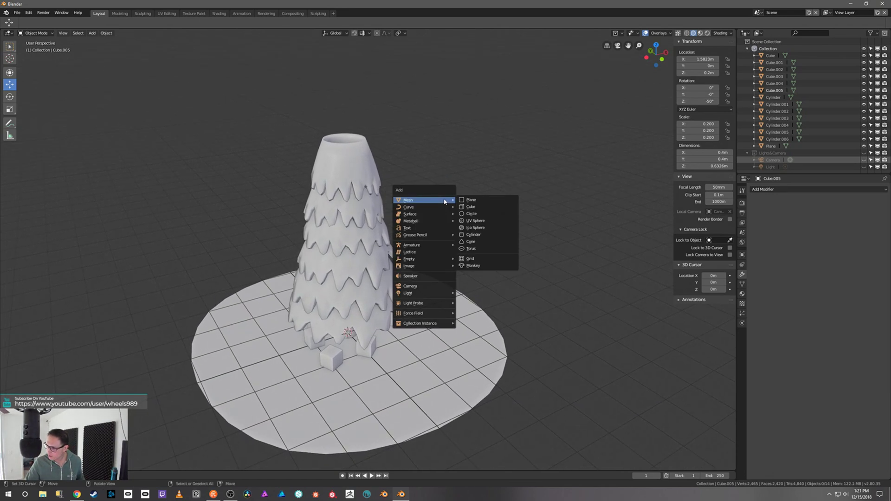
{"action": "left_click", "coordinate": [477, 223]}
{"action": "middle_click_drag", "start_coordinate": [468, 220], "coordinate": [467, 193]}
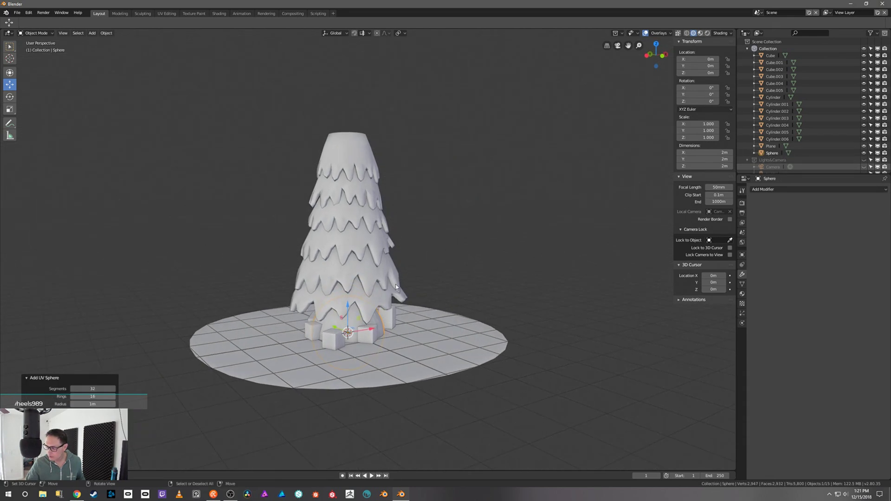
{"action": "left_click_drag", "start_coordinate": [348, 306], "coordinate": [348, 246]}
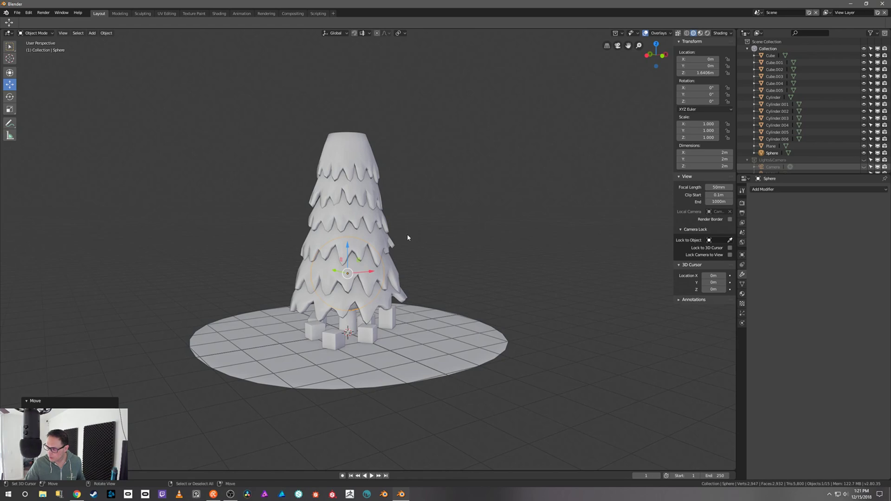
Scale the sphere down to about 0.43 m across and move it along X to about -1.44 m, outside the branches
{"action": "key", "text": "s"}
{"action": "left_click", "coordinate": [363, 271]}
{"action": "middle_click_drag", "start_coordinate": [363, 267], "coordinate": [374, 291]}
{"action": "left_click_drag", "start_coordinate": [368, 267], "coordinate": [325, 287]}
{"action": "middle_click_drag", "start_coordinate": [325, 286], "coordinate": [355, 266]}
{"action": "scroll", "coordinate": [320, 265], "scroll_direction": "up", "scroll_amount": 2}
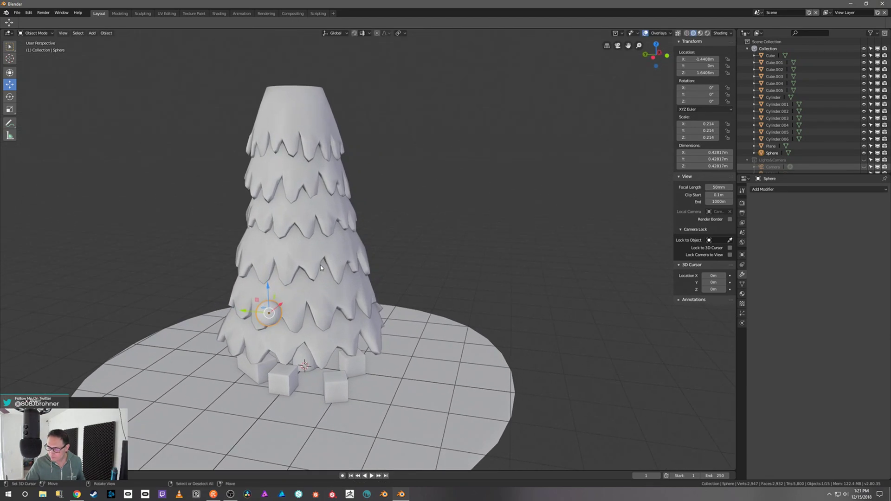
Place the sphere on a lower branch layer at about Z 2.06 m and shrink it to about 0.23 m across
{"action": "key", "text": "g"}
{"action": "left_click", "coordinate": [278, 279]}
{"action": "key", "text": "s"}
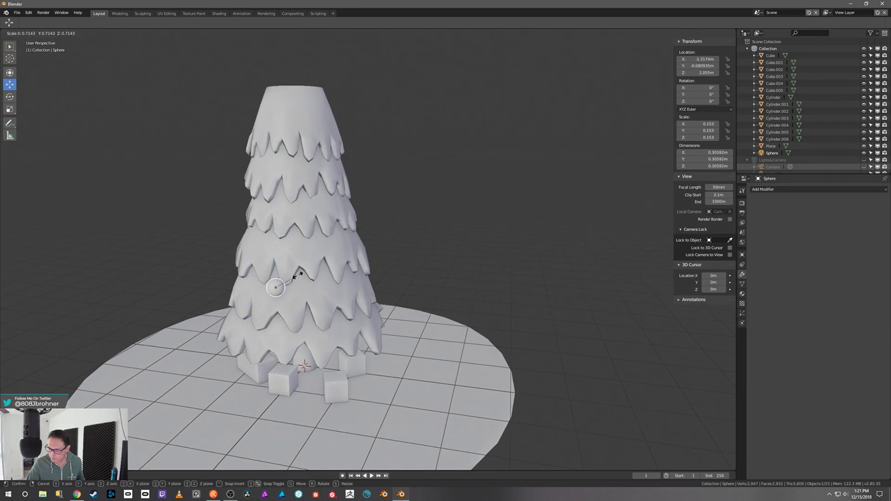
{"action": "left_click", "coordinate": [294, 280]}
Duplicate the ornament sphere three times, placing the copies alternately on the next higher branch layers up to about Z 3.99 m
{"action": "key", "text": "shift+d"}
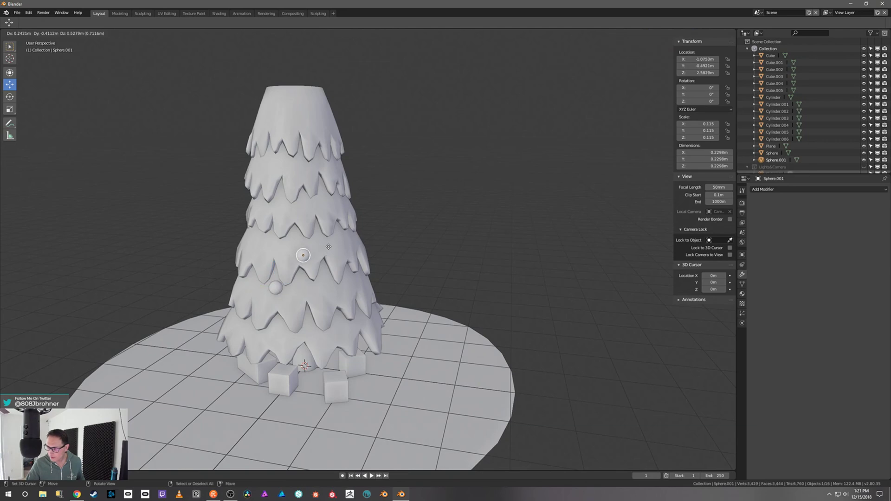
{"action": "left_click", "coordinate": [336, 245]}
{"action": "key", "text": "shift+d"}
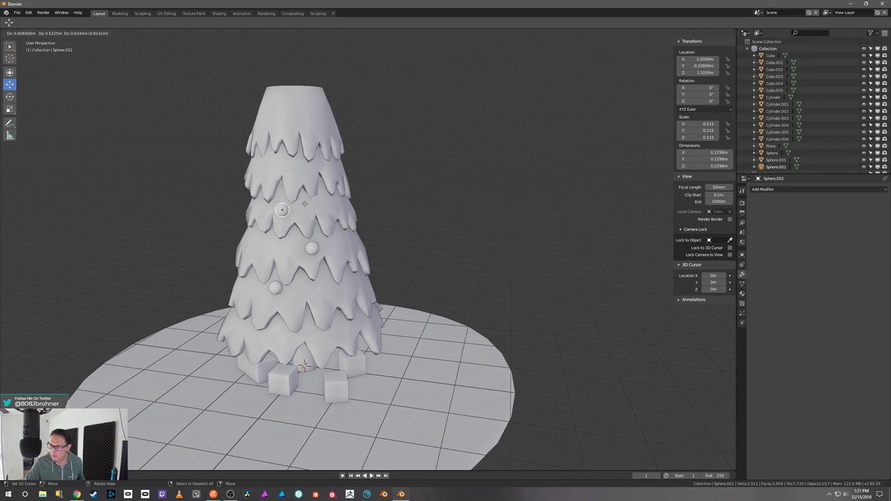
{"action": "left_click", "coordinate": [305, 204]}
{"action": "key", "text": "shift+d"}
{"action": "left_click", "coordinate": [328, 165]}
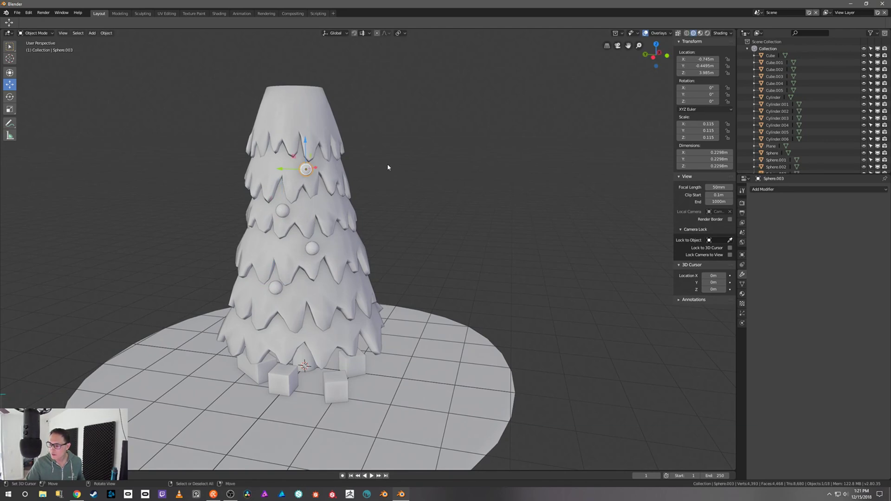
Make three more ornament copies running down the neighbouring side of the tree to the lowest branch layer
{"action": "middle_click_drag", "start_coordinate": [389, 167], "coordinate": [349, 173]}
{"action": "key", "text": "shift+d"}
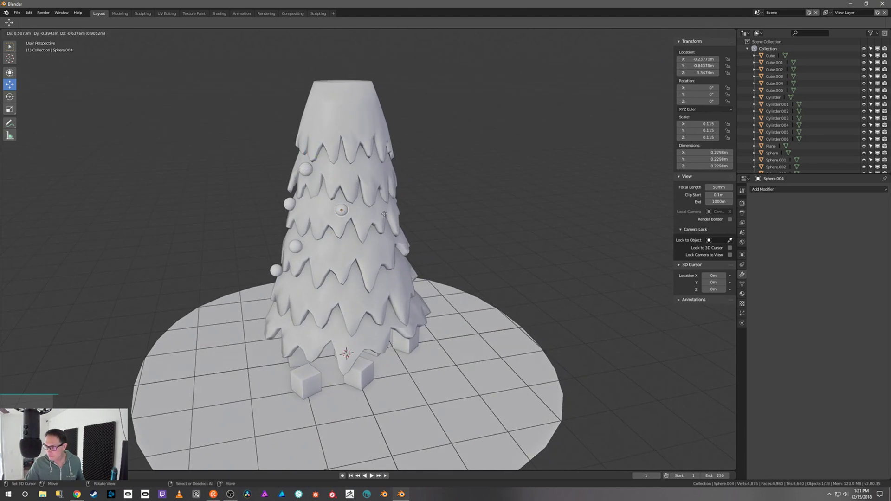
{"action": "left_click", "coordinate": [385, 220]}
{"action": "key", "text": "shift+d"}
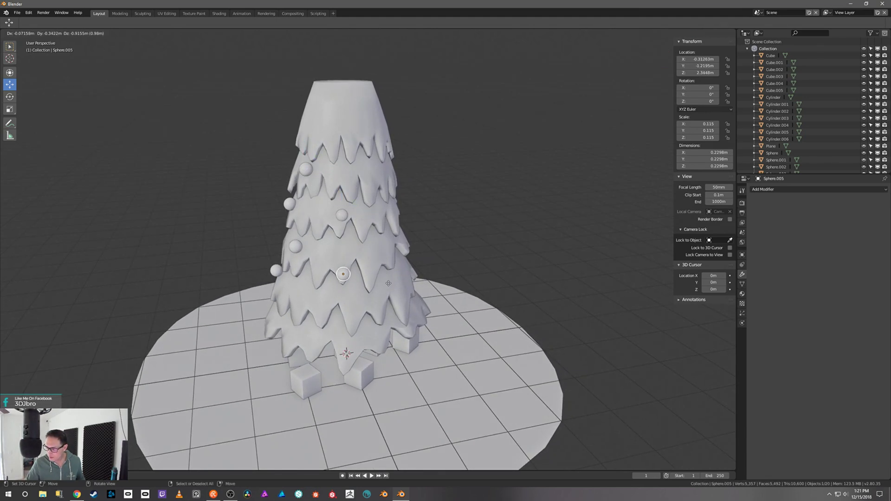
{"action": "left_click", "coordinate": [392, 283]}
{"action": "key", "text": "shift+d"}
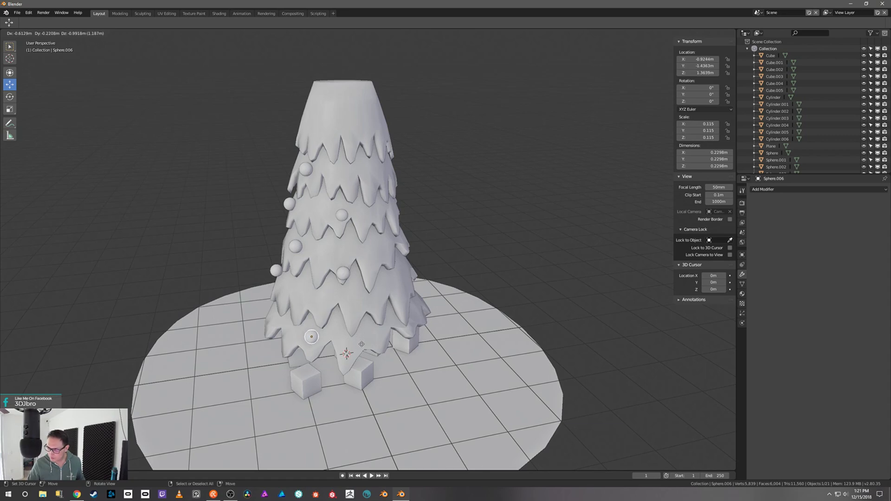
{"action": "left_click", "coordinate": [362, 345]}
Duplicate another ornament around the lowest branch layer and adjust it to about X 0.04, Y -1.37, Z 1.26 m
{"action": "middle_click_drag", "start_coordinate": [361, 344], "coordinate": [322, 325]}
{"action": "key", "text": "shift+d"}
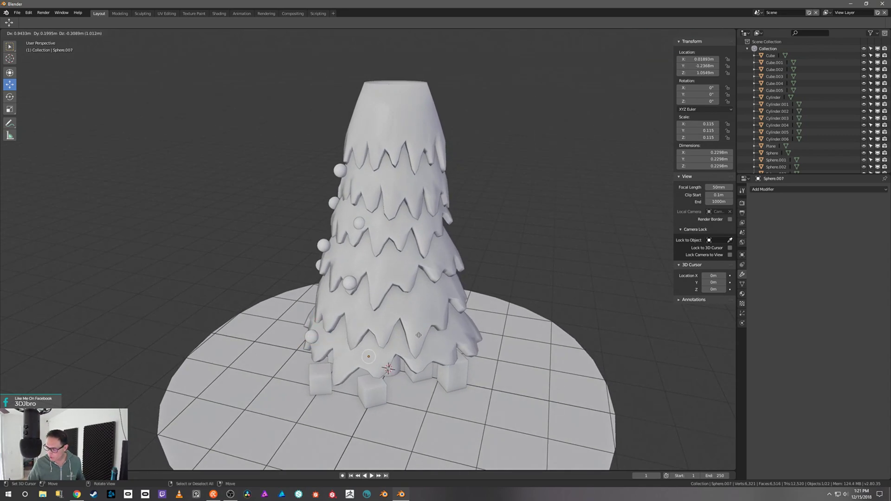
{"action": "left_click", "coordinate": [419, 335]}
{"action": "middle_click_drag", "start_coordinate": [419, 338], "coordinate": [394, 347]}
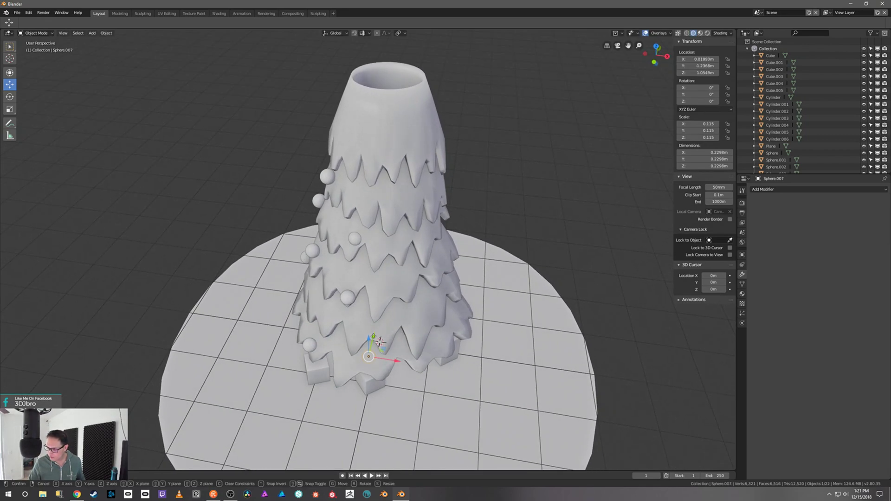
{"action": "left_click_drag", "start_coordinate": [374, 336], "coordinate": [372, 353]}
{"action": "key", "text": "g"}
{"action": "left_click", "coordinate": [378, 338]}
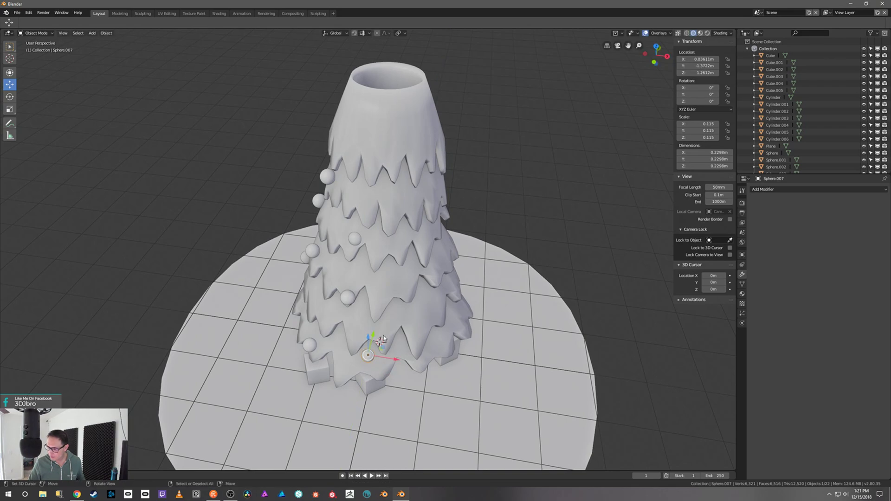
Switch the viewport to rendered shading and unhide the scene's light in the outliner
{"action": "middle_click_drag", "start_coordinate": [379, 337], "coordinate": [440, 325]}
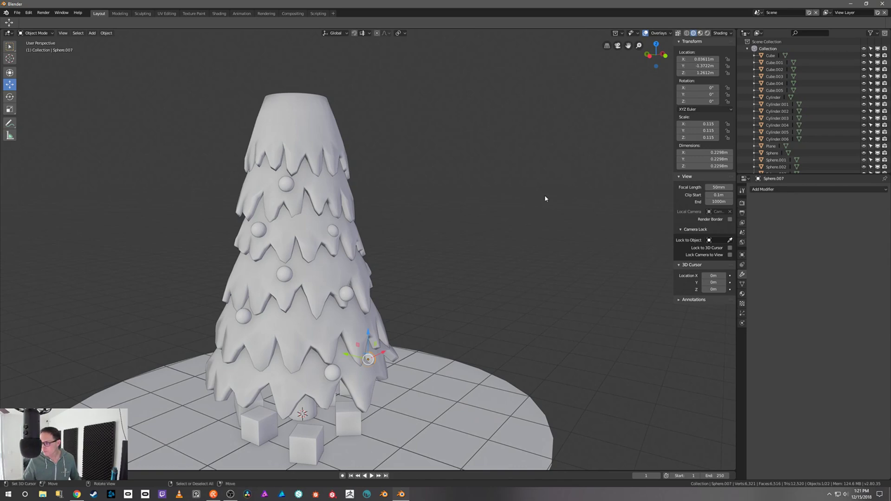
{"action": "left_click", "coordinate": [702, 34]}
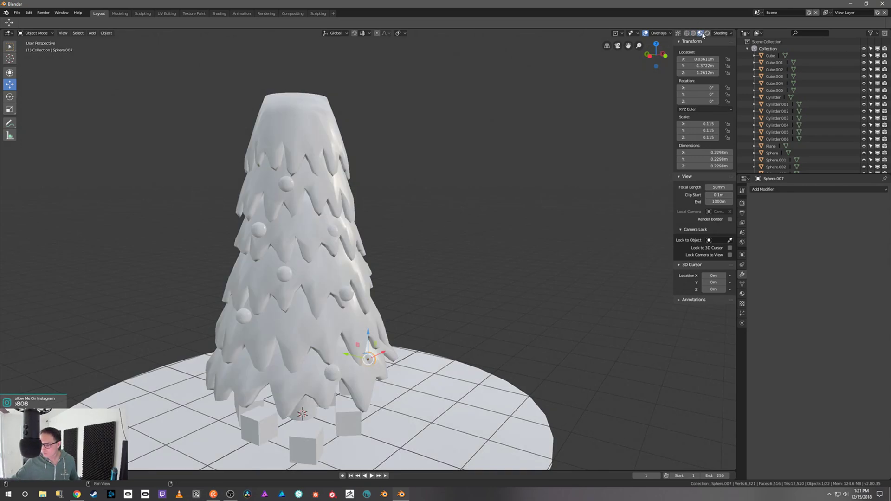
{"action": "left_click", "coordinate": [707, 33]}
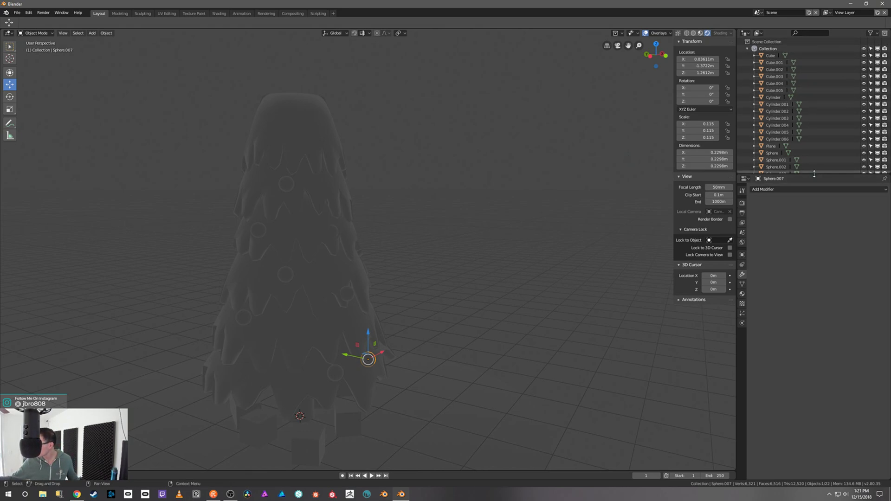
{"action": "left_click_drag", "start_coordinate": [814, 174], "coordinate": [814, 272]}
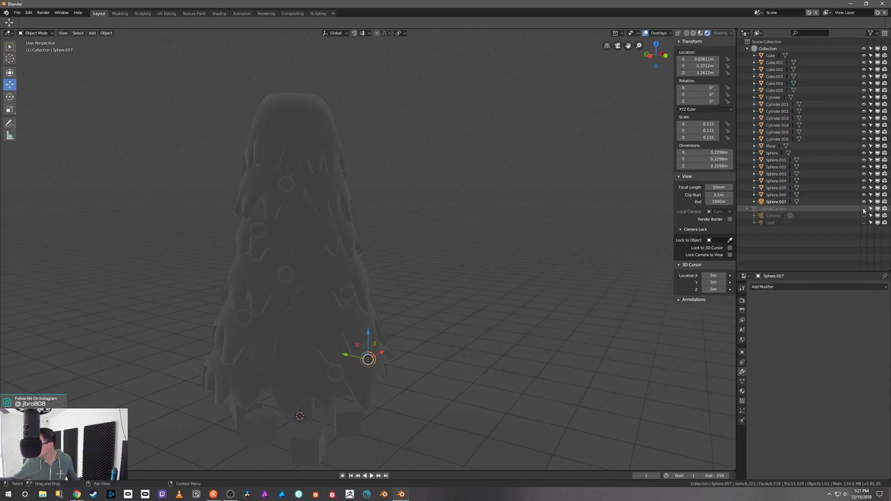
{"action": "left_click", "coordinate": [864, 223]}
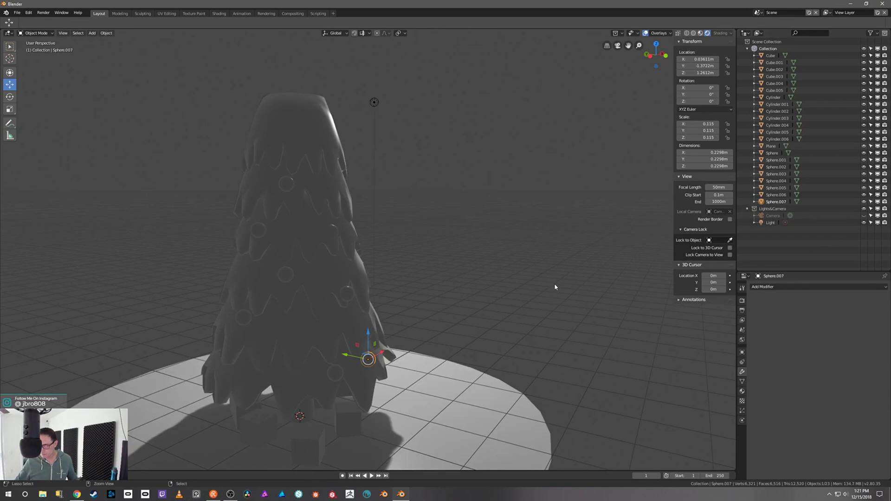
{"action": "mouse_move", "coordinate": [555, 287]}
{"action": "middle_mouse_down"}
{"action": "mouse_move", "coordinate": [566, 294]}
{"action": "mouse_move", "coordinate": [513, 302]}
{"action": "mouse_move", "coordinate": [565, 299]}
{"action": "mouse_move", "coordinate": [550, 293]}
{"action": "middle_mouse_up"}
Select the light and move it along X to about -3.13 m, to the ornamented side of the tree
{"action": "right_click", "coordinate": [425, 81]}
{"action": "middle_click_drag", "start_coordinate": [443, 84], "coordinate": [432, 113]}
{"action": "left_click_drag", "start_coordinate": [439, 75], "coordinate": [163, 214]}
{"action": "middle_click_drag", "start_coordinate": [344, 278], "coordinate": [419, 263]}
{"action": "middle_click_drag", "start_coordinate": [435, 240], "coordinate": [412, 239], "text": "ctrl"}
{"action": "mouse_move", "coordinate": [453, 258]}
{"action": "middle_mouse_down", "text": "shift"}
{"action": "mouse_move", "coordinate": [450, 224]}
{"action": "mouse_move", "coordinate": [443, 240]}
{"action": "mouse_move", "coordinate": [454, 251]}
{"action": "mouse_move", "coordinate": [463, 241]}
{"action": "mouse_move", "coordinate": [463, 270]}
{"action": "mouse_move", "coordinate": [468, 253]}
{"action": "middle_mouse_up", "text": "shift"}
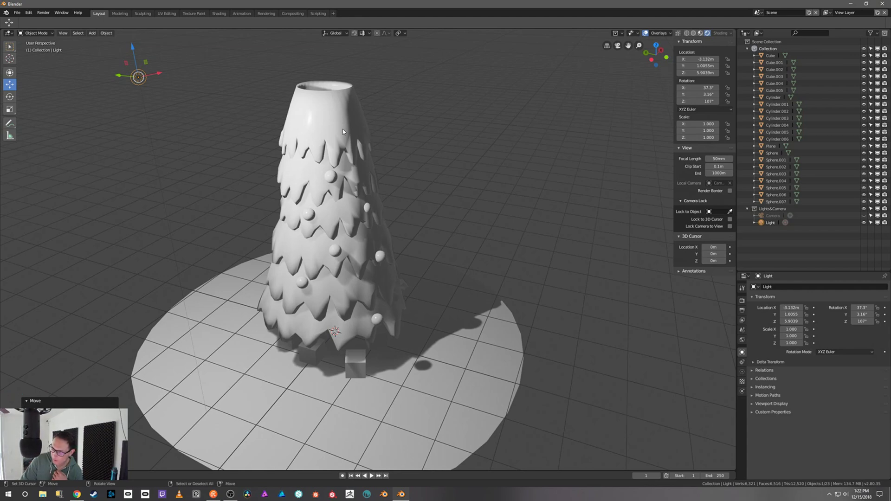
Examine the rendered lighting and shadows on the tree, ornaments and boxes from several angles
{"action": "middle_click_drag", "start_coordinate": [342, 135], "coordinate": [344, 121]}
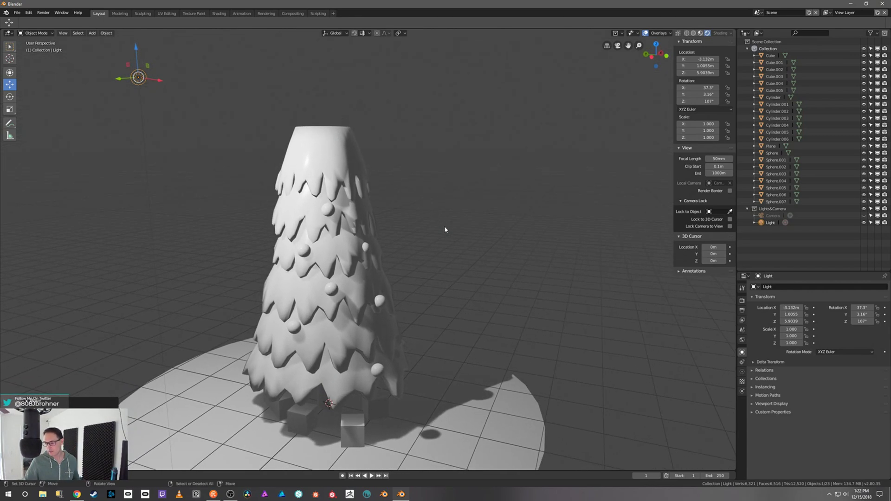
{"action": "middle_click_drag", "start_coordinate": [445, 229], "coordinate": [468, 255]}
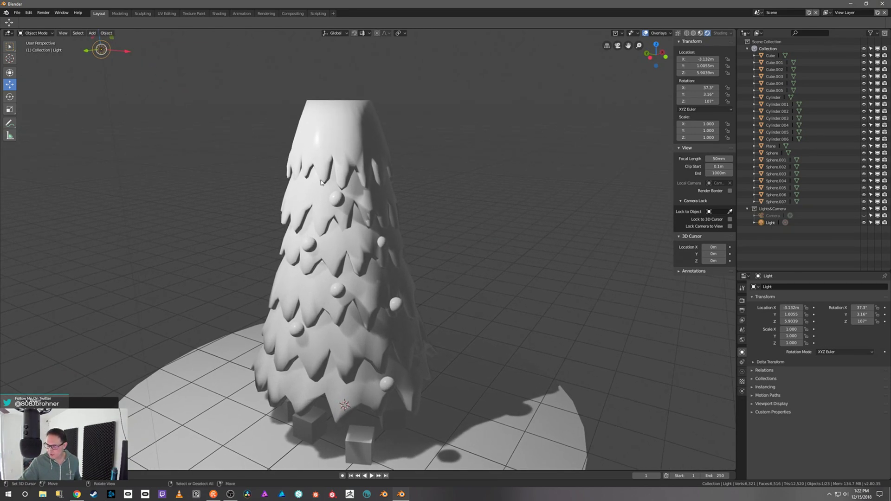
{"action": "middle_click_drag", "start_coordinate": [390, 357], "coordinate": [381, 356]}
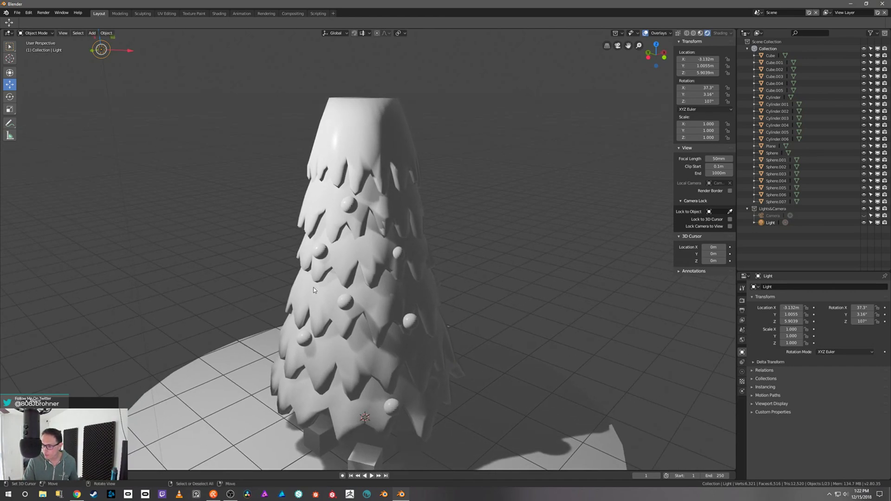
{"action": "middle_click_drag", "start_coordinate": [456, 251], "coordinate": [460, 273]}
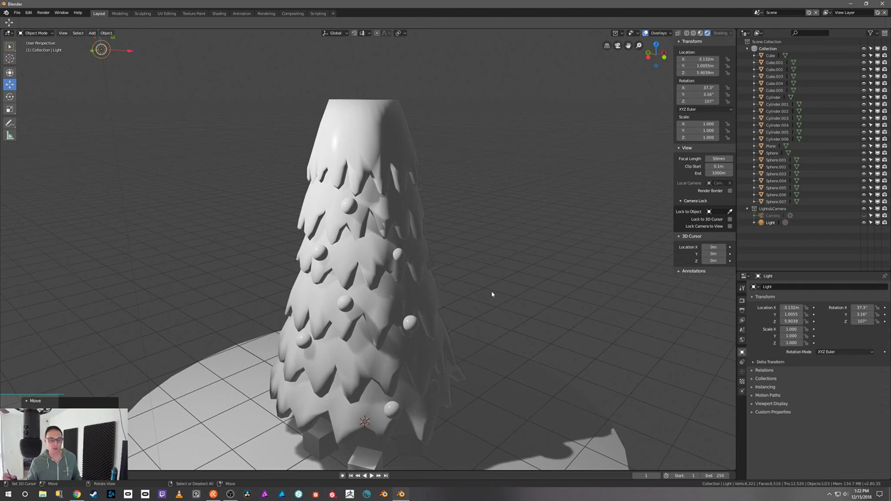
{"action": "middle_click_drag", "start_coordinate": [491, 307], "coordinate": [497, 311]}
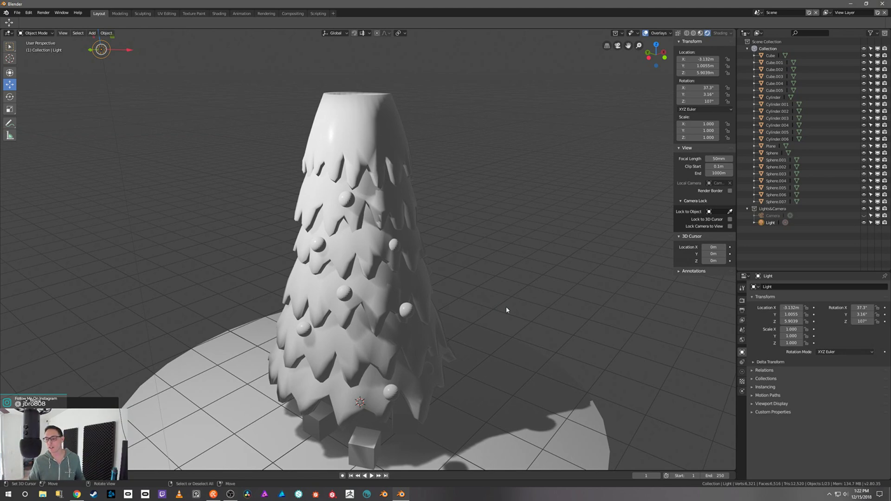
{"action": "middle_click_drag", "start_coordinate": [506, 306], "coordinate": [470, 293]}
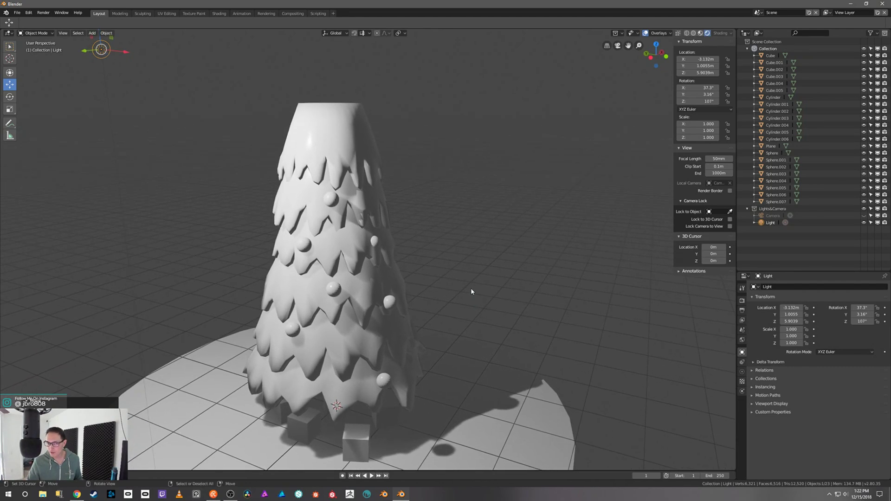
{"action": "left_click_drag", "start_coordinate": [474, 286], "coordinate": [474, 286], "text": "alt"}
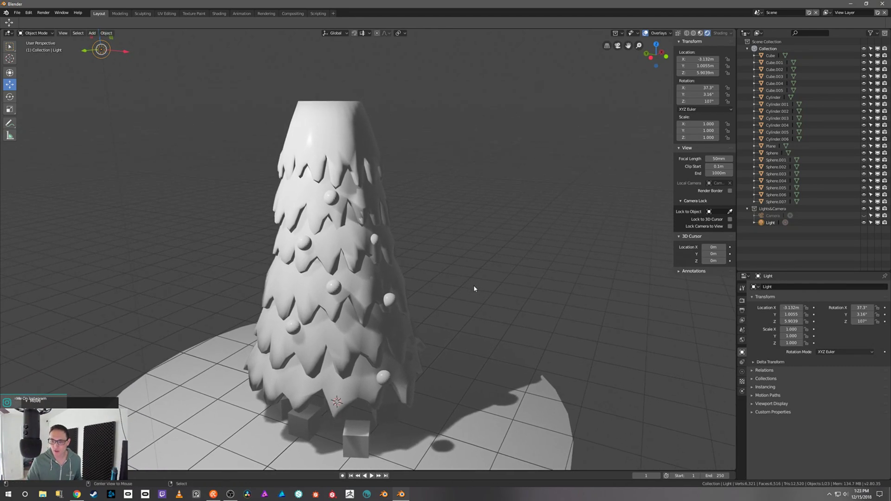
Deselect the light and review the rendered tree, its ornaments, the boxes and the cast shadow on the ground disc
{"action": "key", "text": "alt+a"}
{"action": "middle_click_drag", "start_coordinate": [477, 281], "coordinate": [474, 299], "text": "ctrl"}
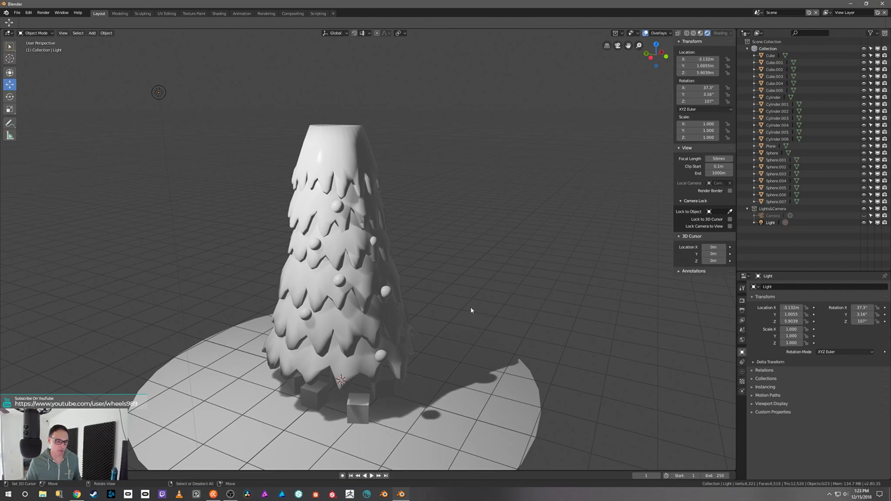
{"action": "middle_click_drag", "start_coordinate": [471, 310], "coordinate": [478, 291]}
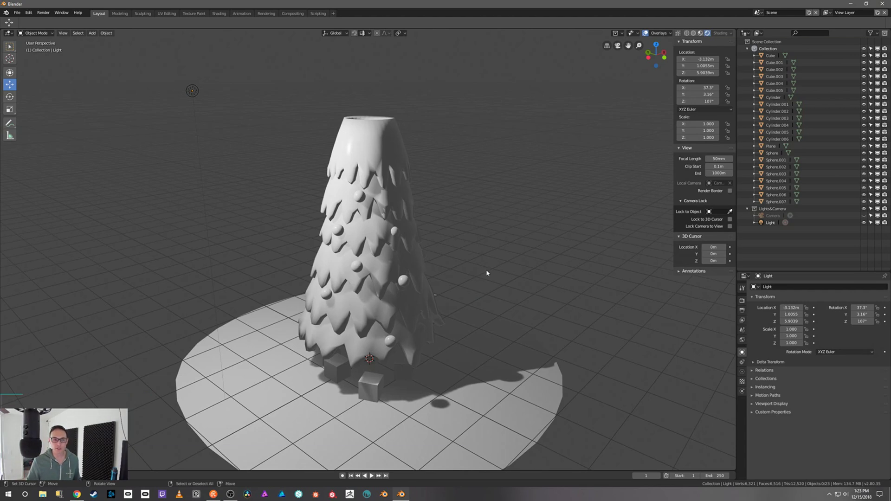
{"action": "middle_click_drag", "start_coordinate": [505, 258], "coordinate": [458, 262], "text": "shift"}
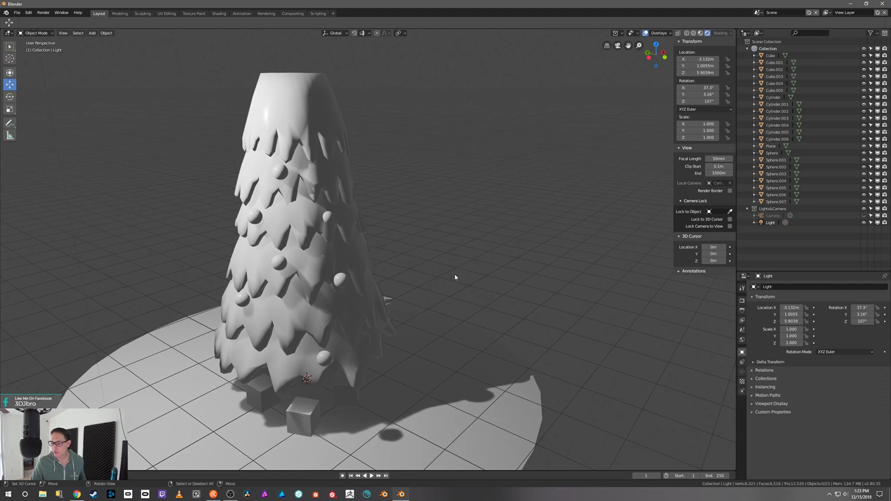
{"action": "middle_click_drag", "start_coordinate": [456, 267], "coordinate": [456, 271]}
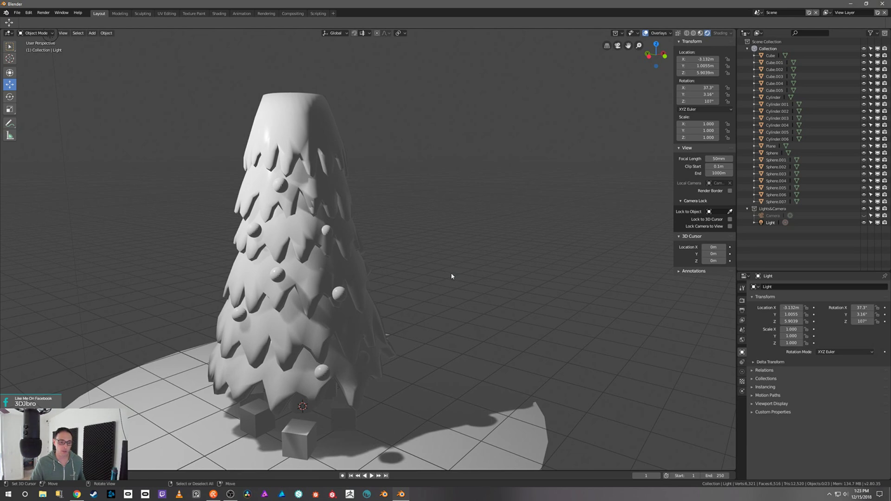
{"action": "middle_click_drag", "start_coordinate": [451, 276], "coordinate": [450, 282]}
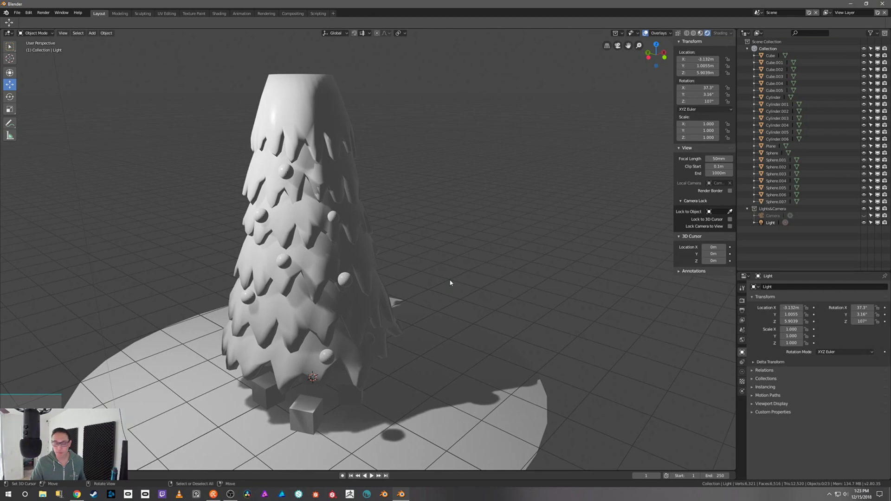
{"action": "middle_click_drag", "start_coordinate": [449, 283], "coordinate": [447, 287]}
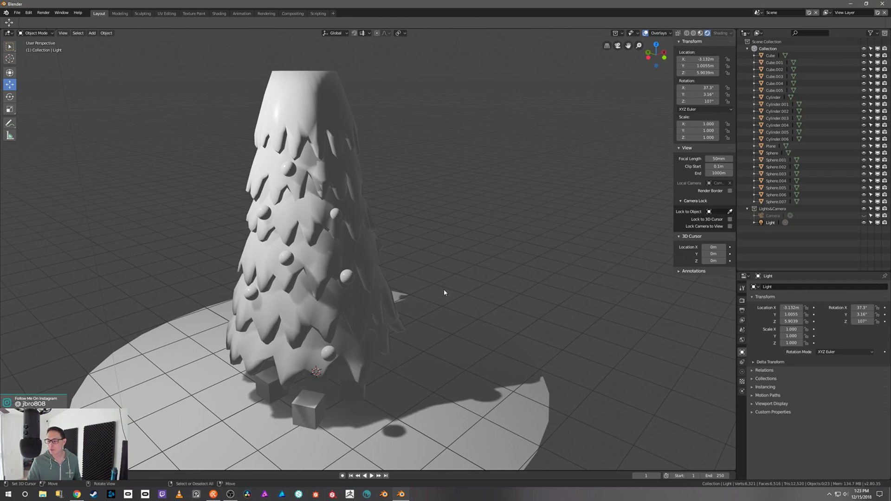
{"action": "middle_click_drag", "start_coordinate": [481, 280], "coordinate": [466, 293]}
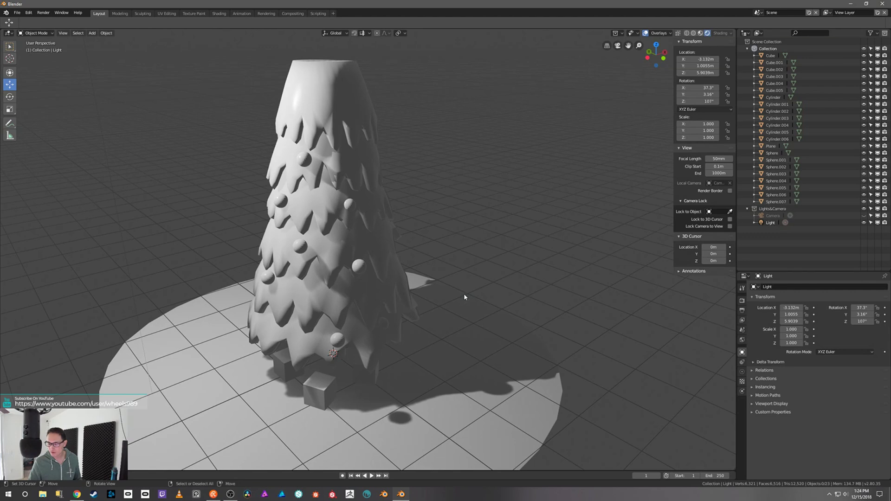
{"action": "middle_click_drag", "start_coordinate": [467, 309], "coordinate": [471, 309]}
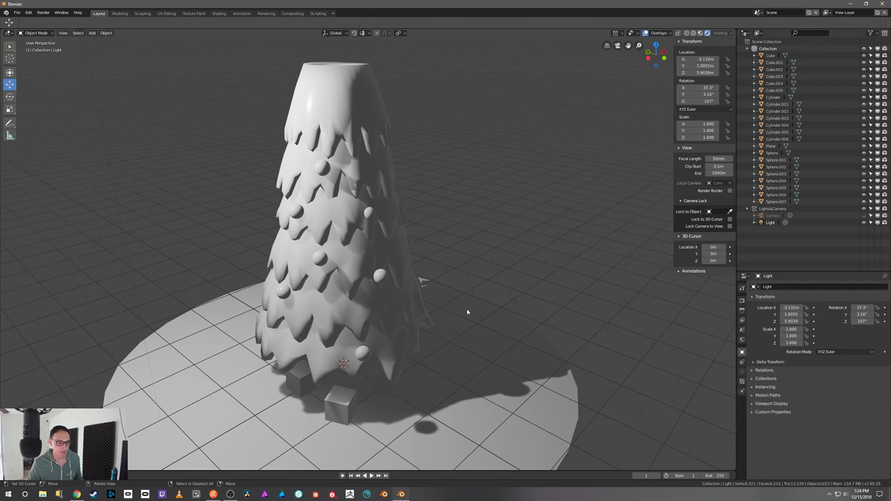
{"action": "middle_click_drag", "start_coordinate": [471, 295], "coordinate": [471, 296]}
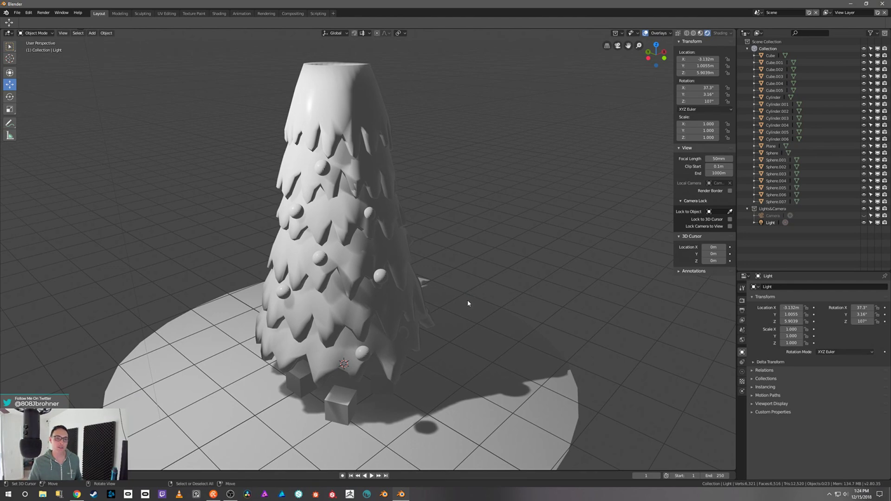
{"action": "middle_click_drag", "start_coordinate": [471, 303], "coordinate": [472, 300]}
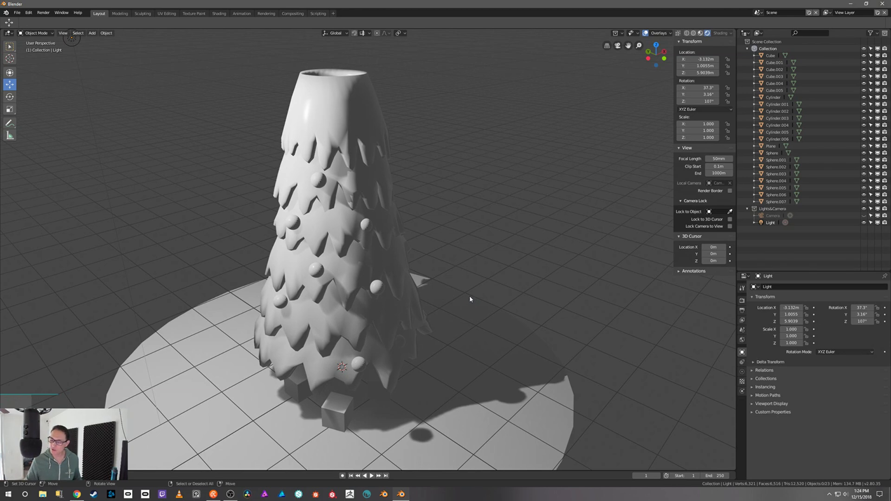
{"action": "middle_click_drag", "start_coordinate": [452, 313], "coordinate": [454, 308]}
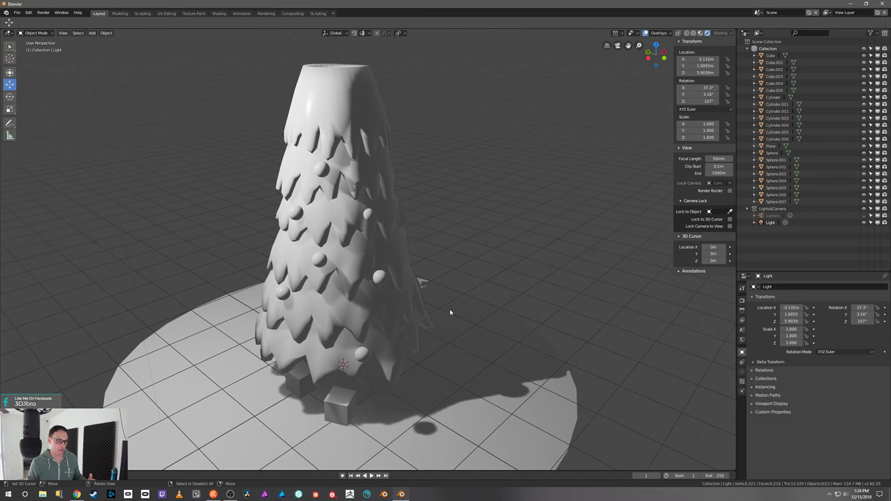
{"action": "middle_click_drag", "start_coordinate": [474, 310], "coordinate": [469, 281]}
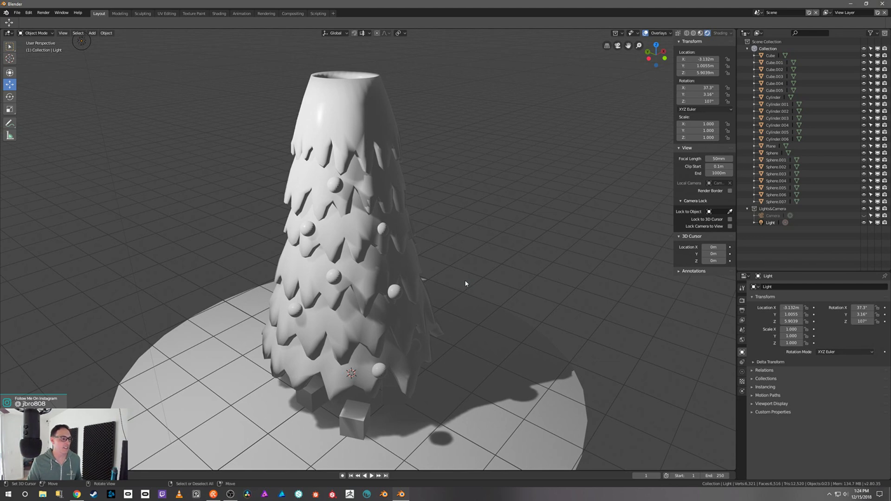
{"action": "middle_click_drag", "start_coordinate": [466, 280], "coordinate": [467, 290]}
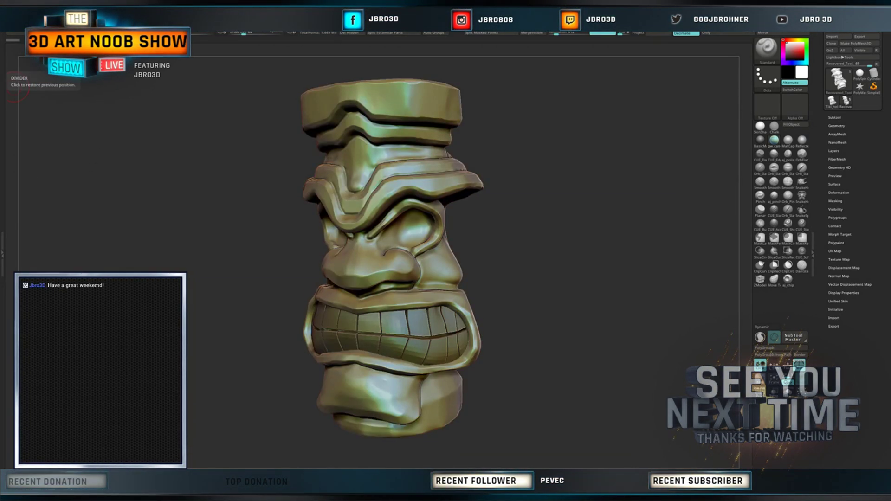
{"action": "left_click", "coordinate": [289, 11]}
{"action": "left_click", "coordinate": [269, 39]}
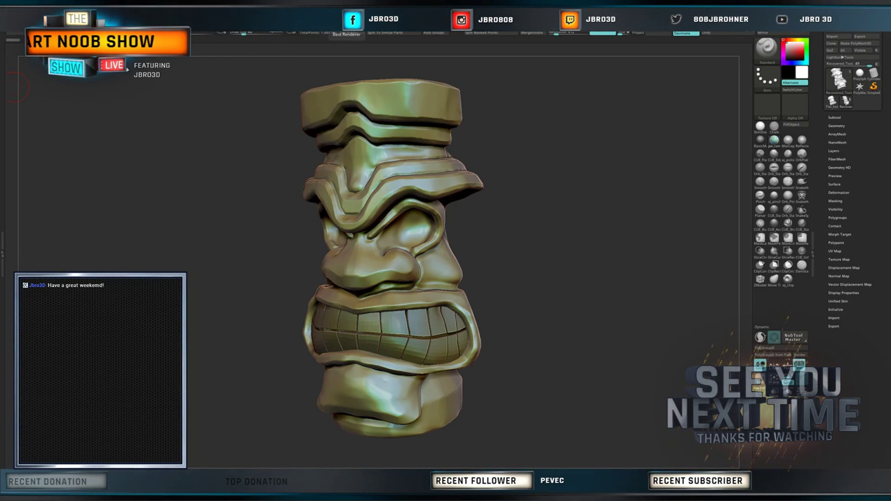